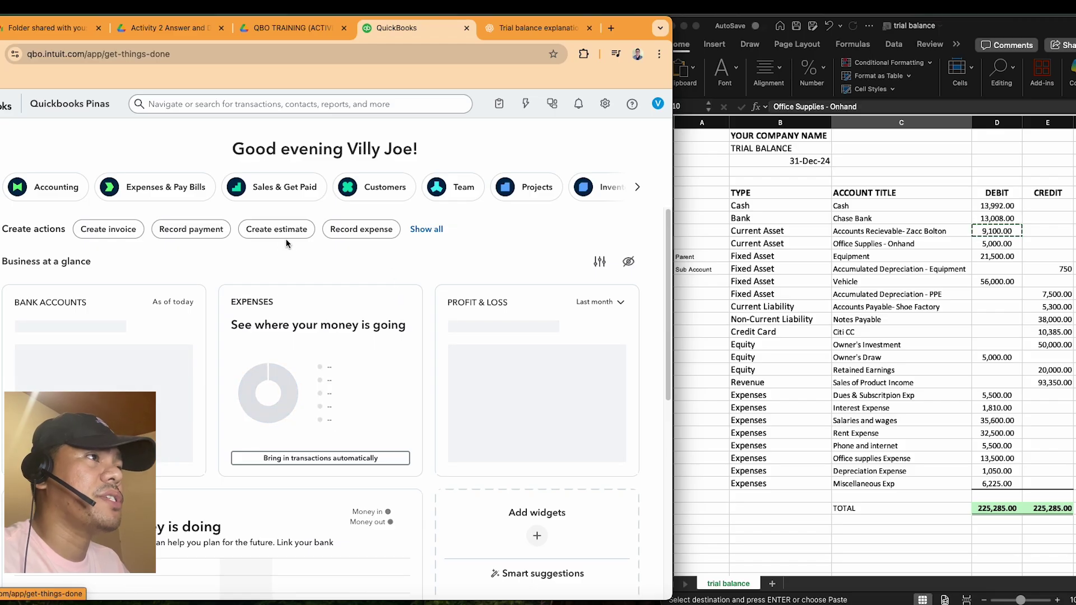
Examine the trial balance's company name, date, account types, account titles, and debit and credit columns.
left_click(762, 212)
left_click(770, 231)
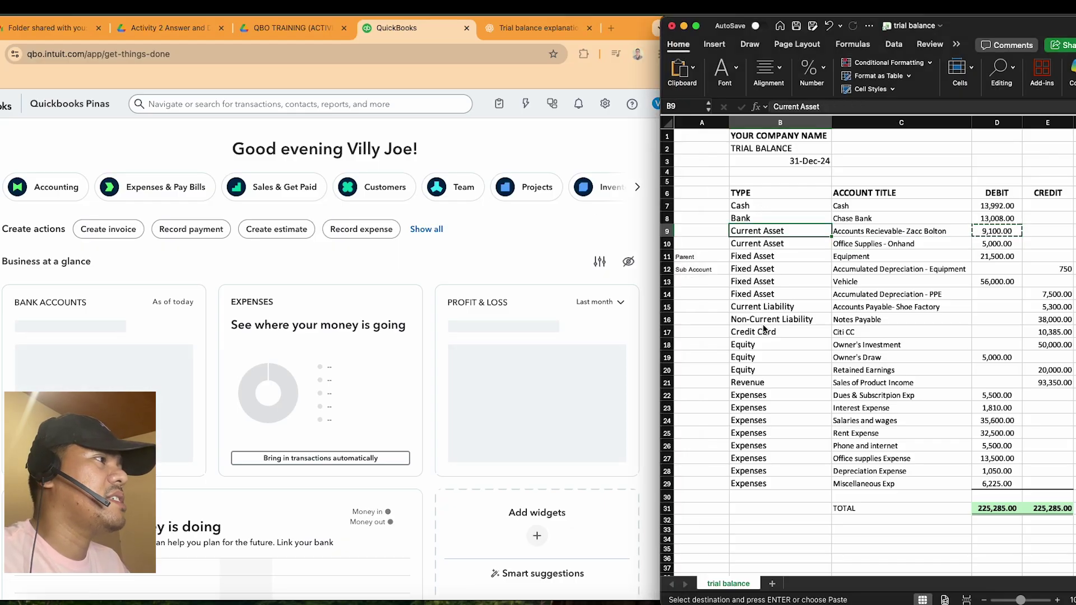
left_click(778, 399)
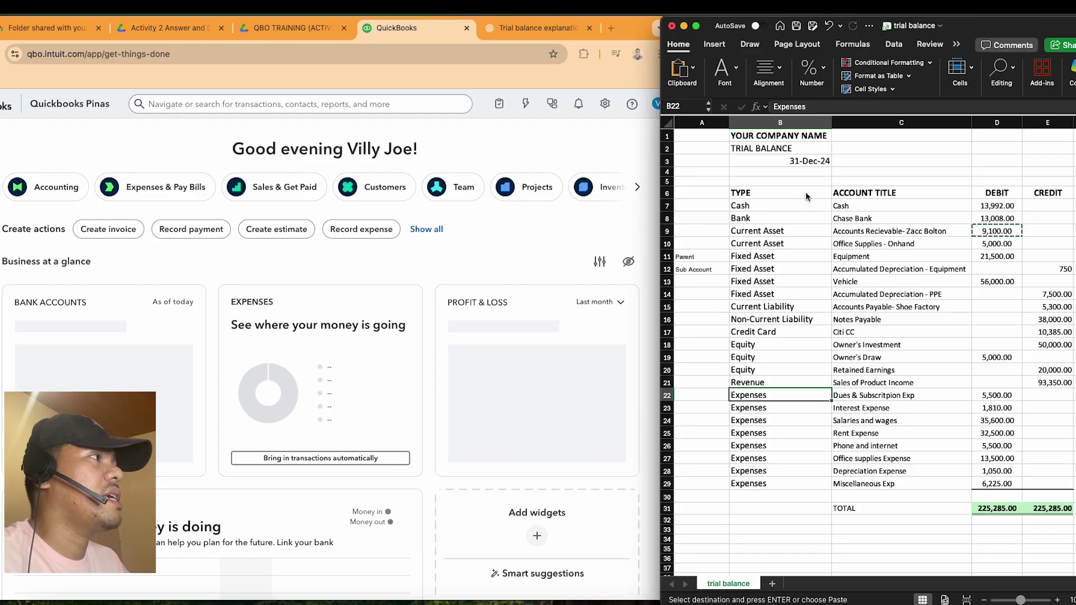
left_click(993, 197)
left_click(1022, 194)
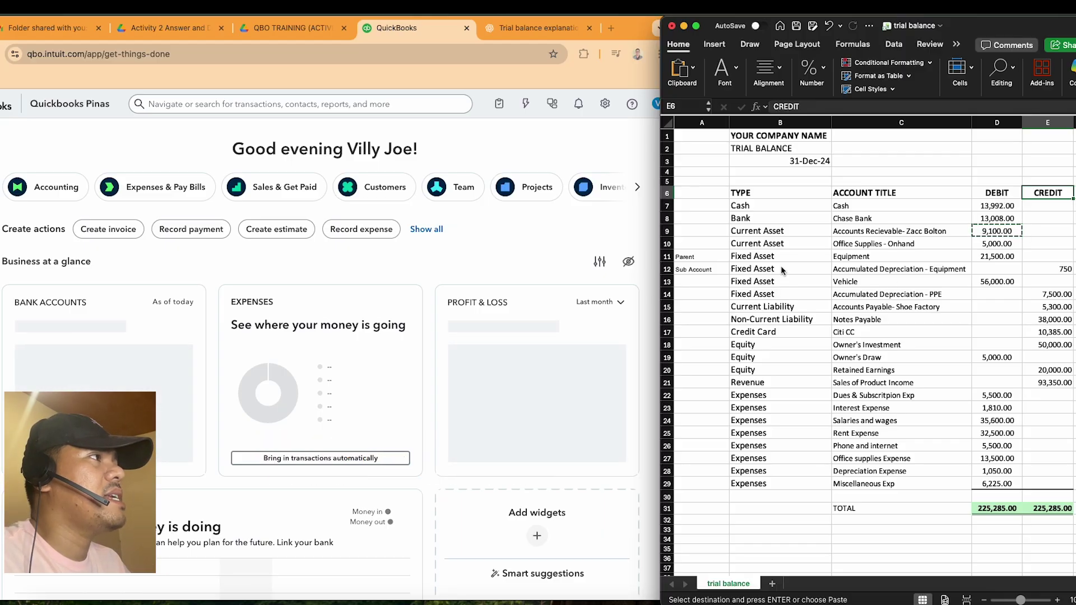
left_click(754, 136)
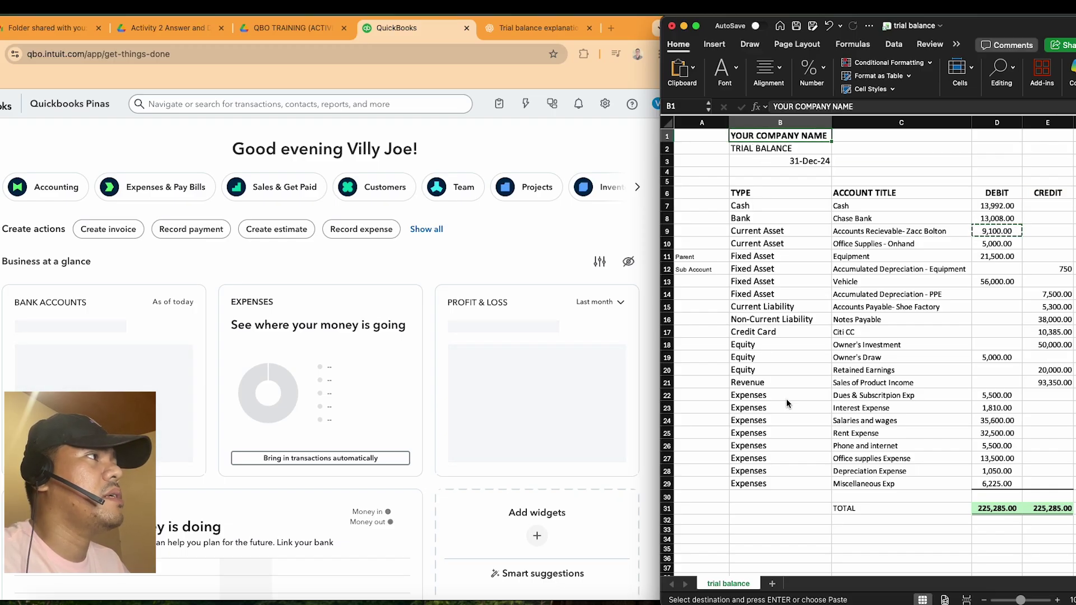
left_click(795, 160)
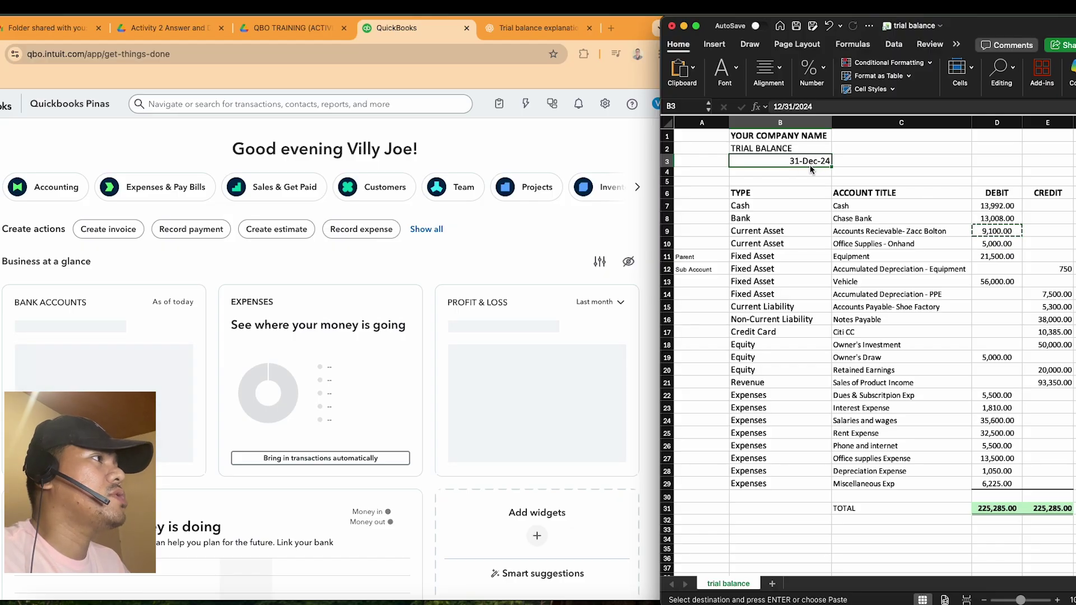
left_click(772, 192)
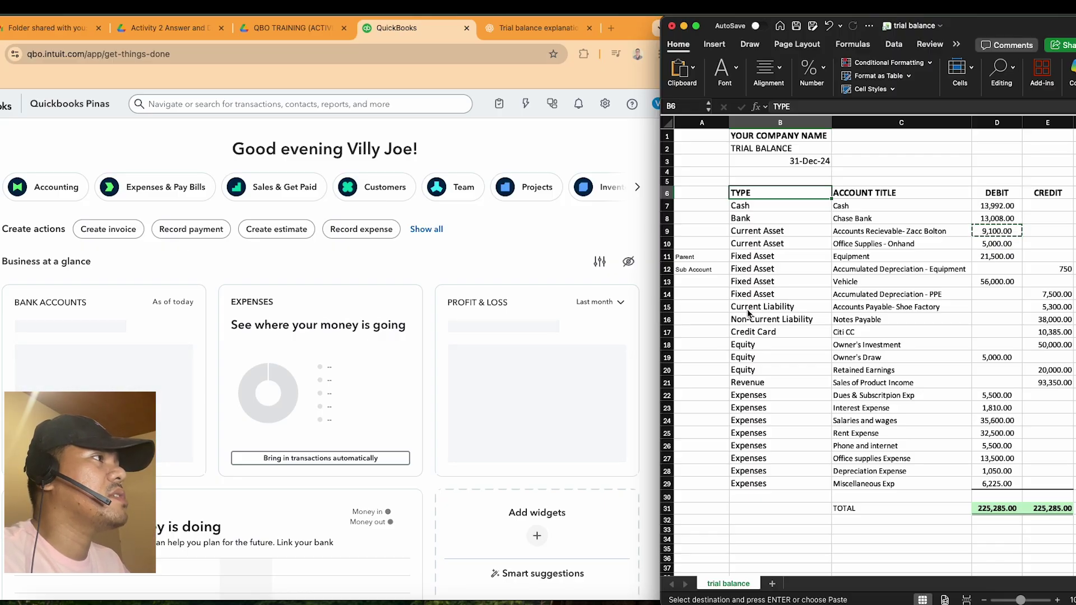
left_click_drag(756, 207, 997, 482)
left_click(771, 219)
left_click_drag(771, 206, 851, 482)
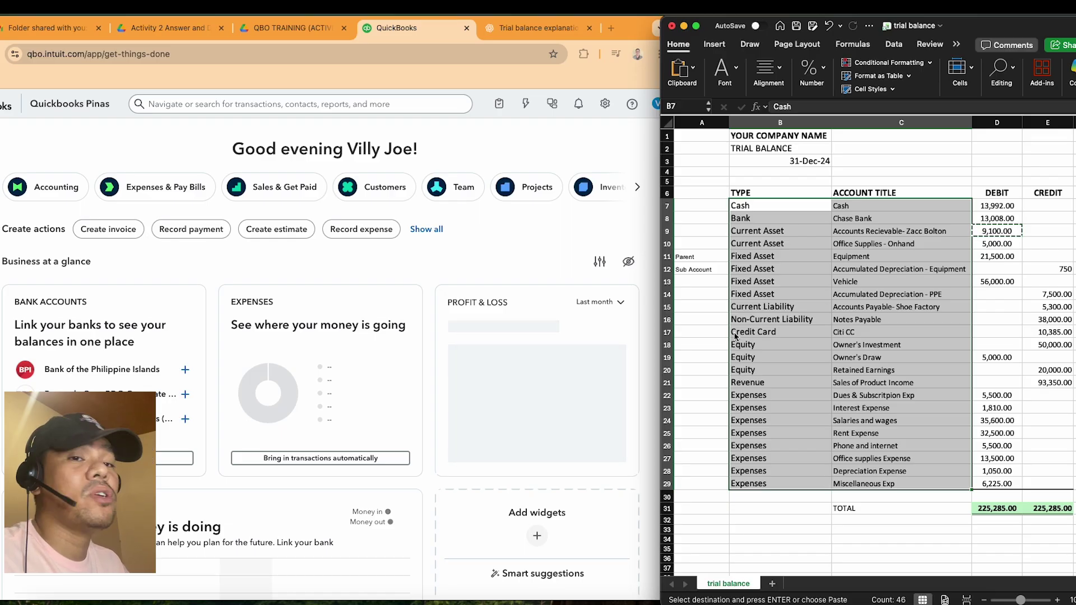
left_click(756, 308)
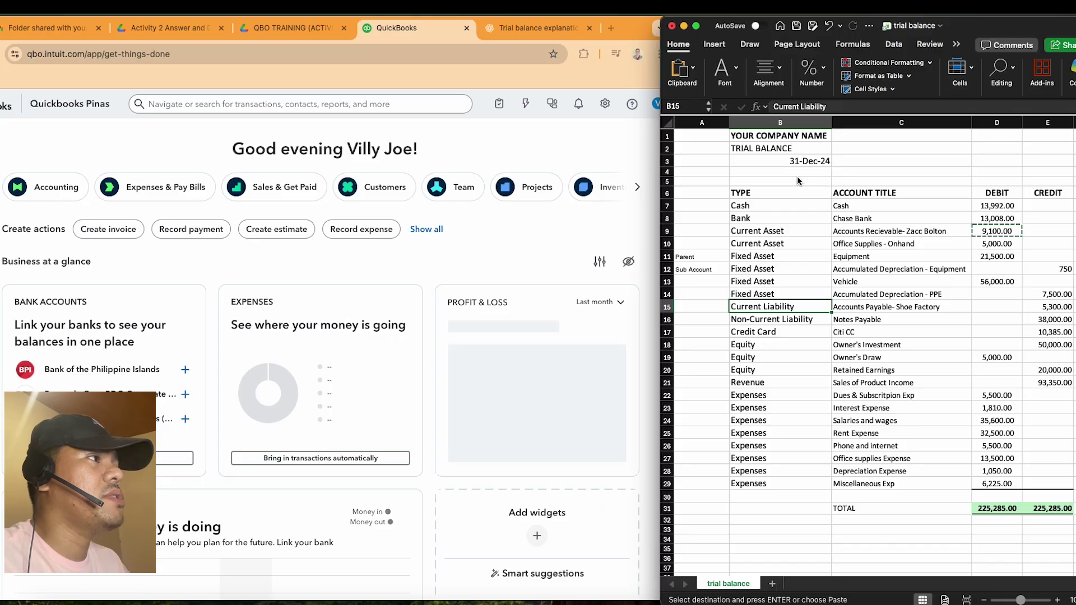
left_click(748, 245)
Examine the Parent and Sub Account labels beside Equipment and Accumulated Depreciation - Equipment in the trial balance.
left_click(703, 258)
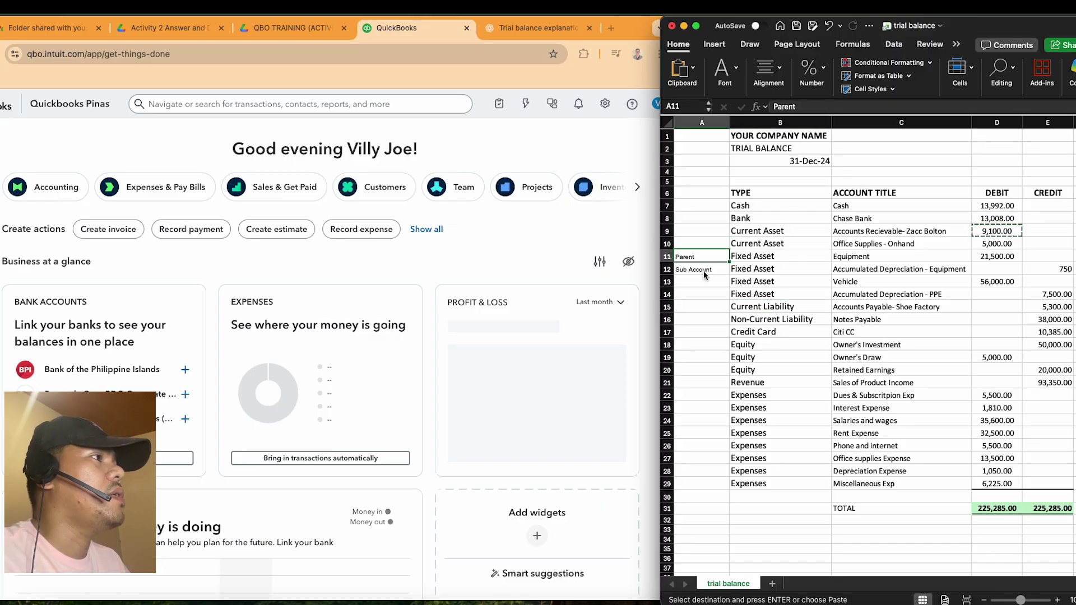
left_click(703, 271)
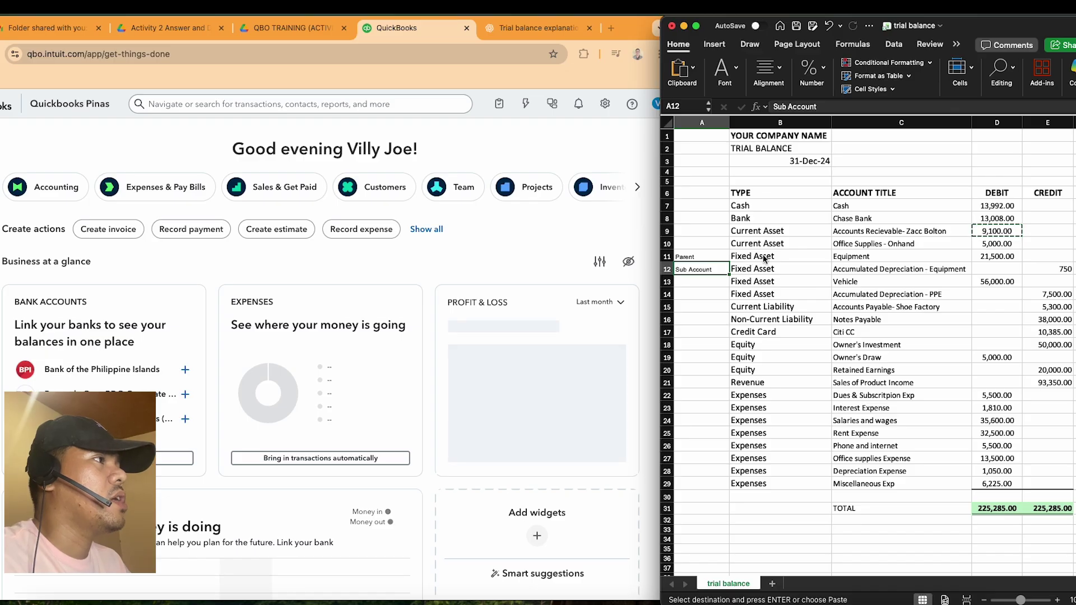
left_click(718, 260)
left_click(712, 270)
left_click(711, 260)
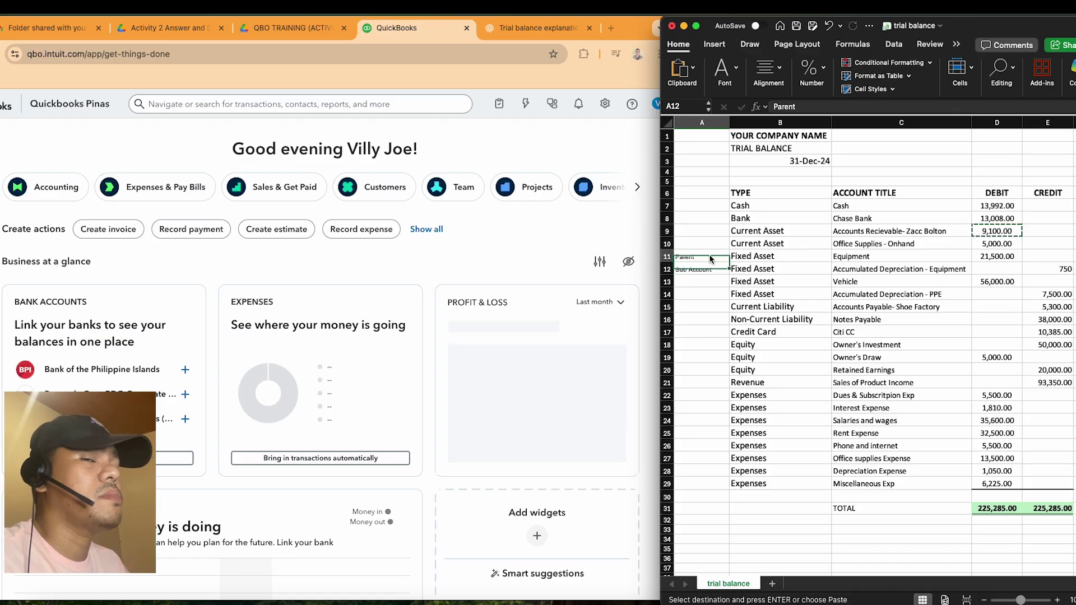
left_click(709, 271)
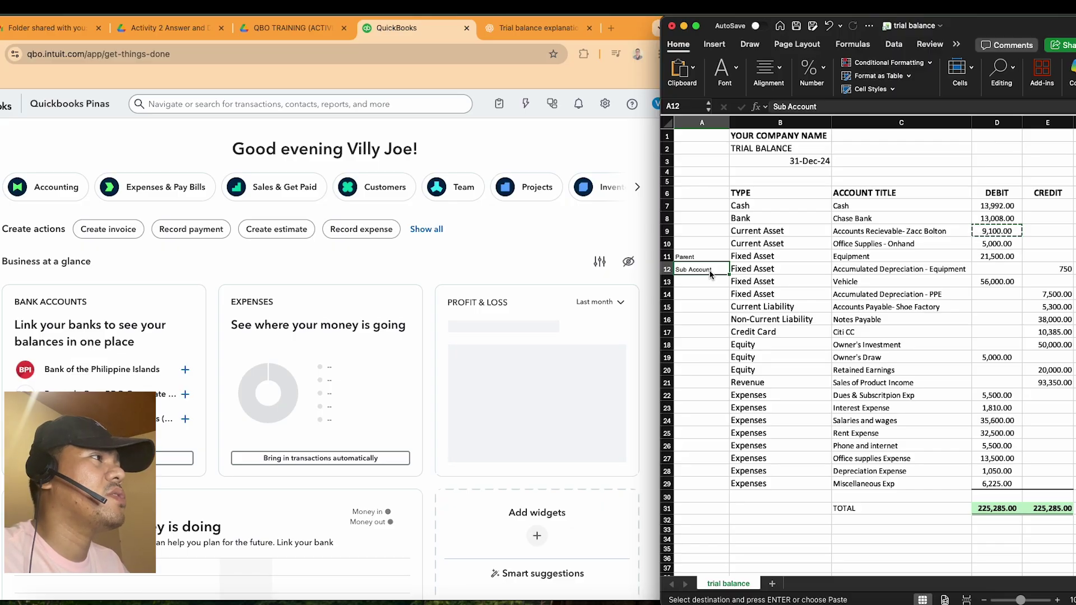
left_click(715, 257)
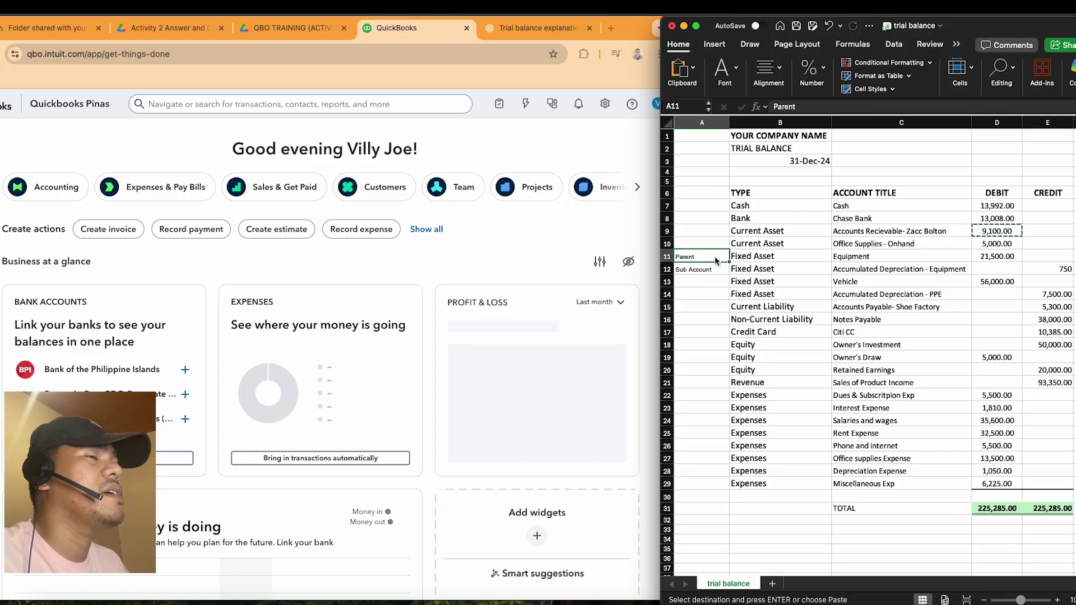
left_click(711, 273)
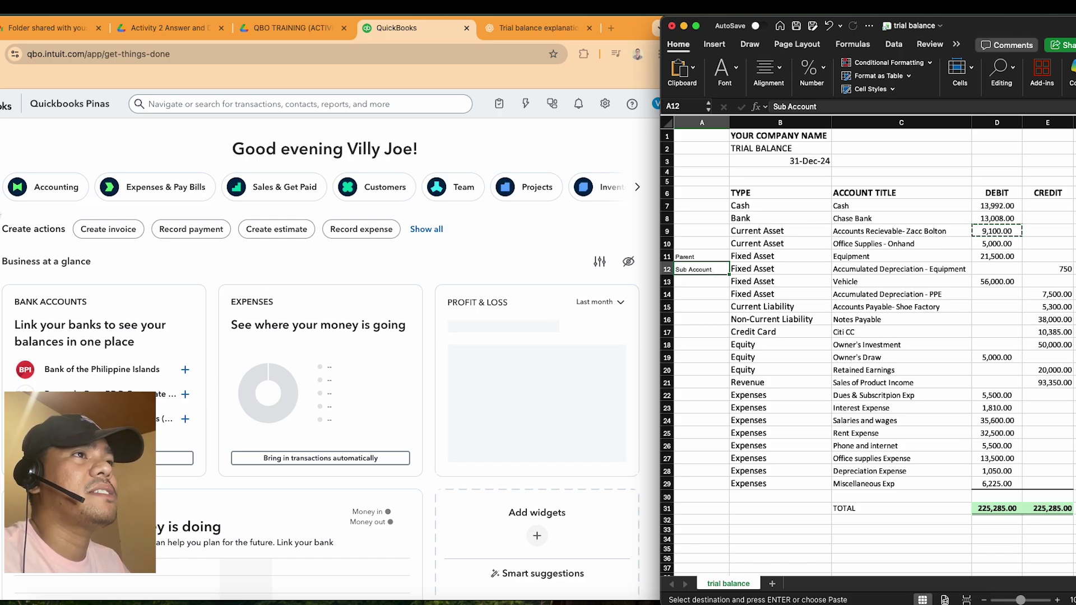
Start a new journal entry in QuickBooks and set its date to the trial balance date, 12/31/2024.
left_click(1, 137)
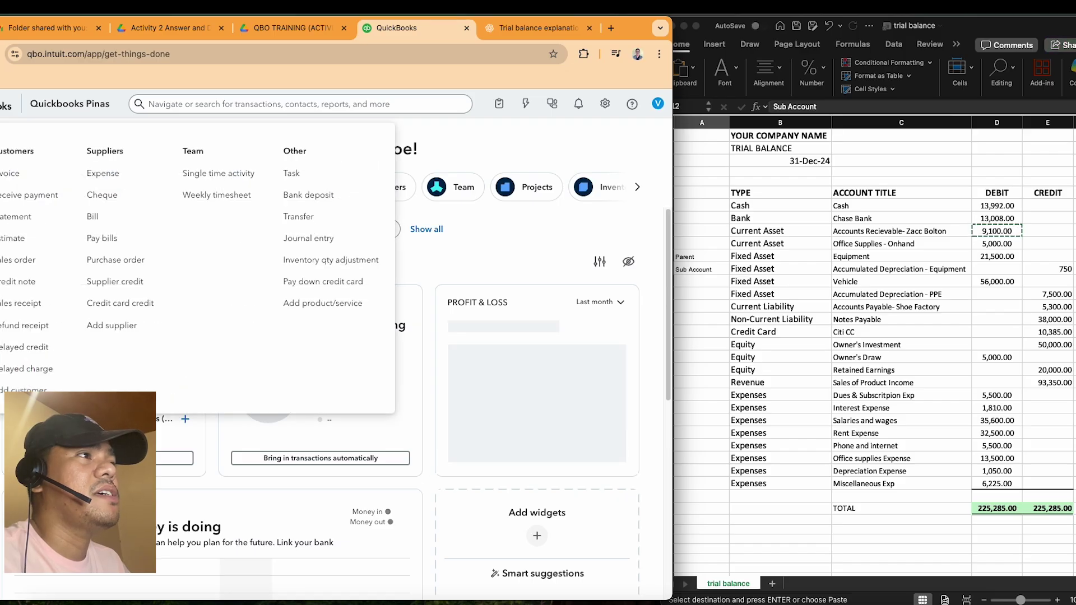
left_click(310, 240)
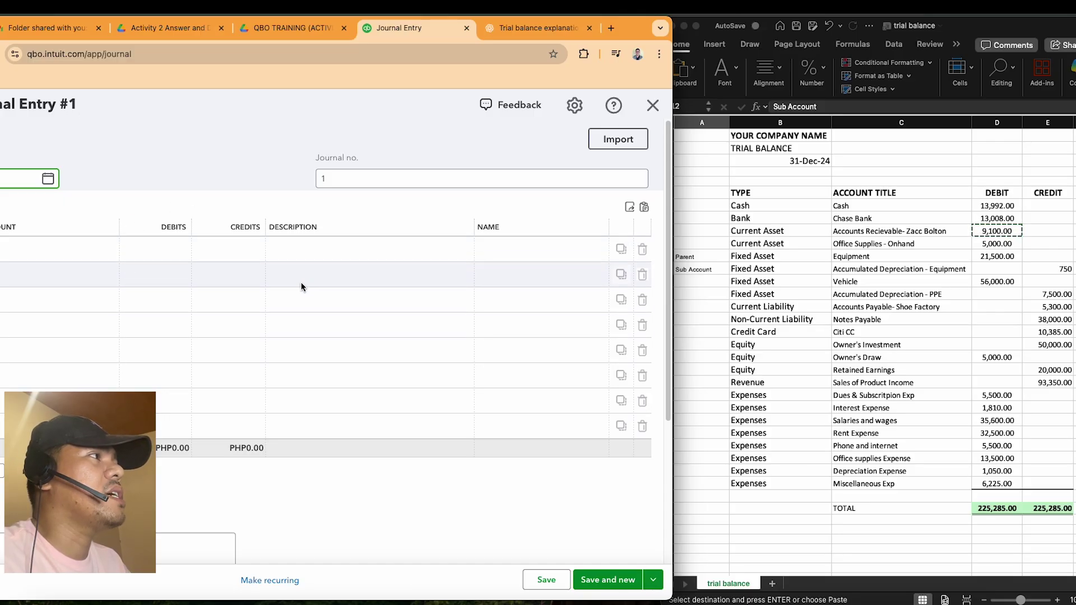
left_click(822, 161)
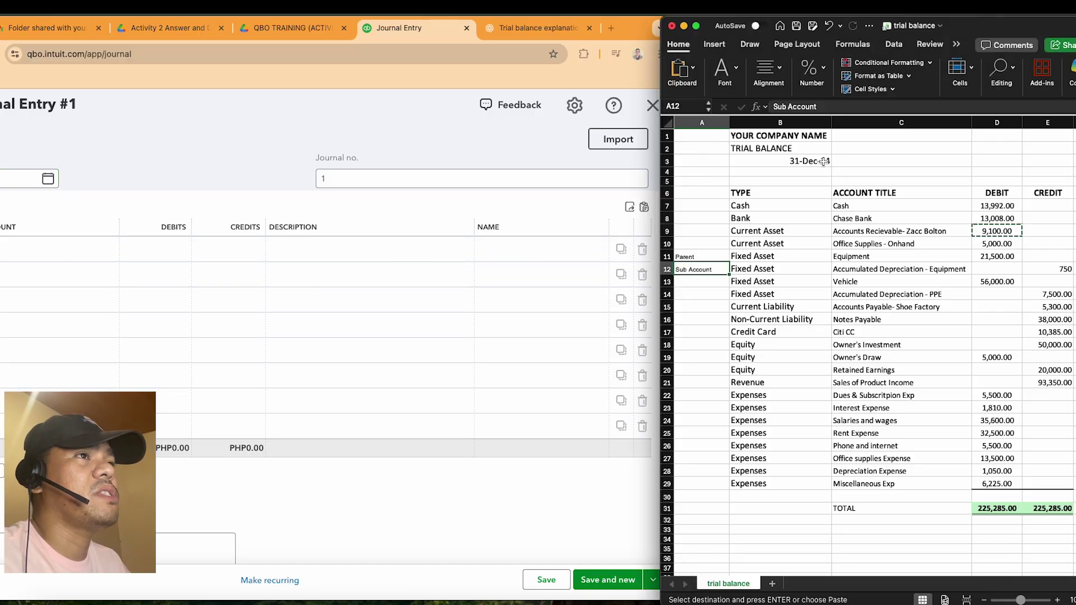
left_click(48, 180)
left_click(48, 179)
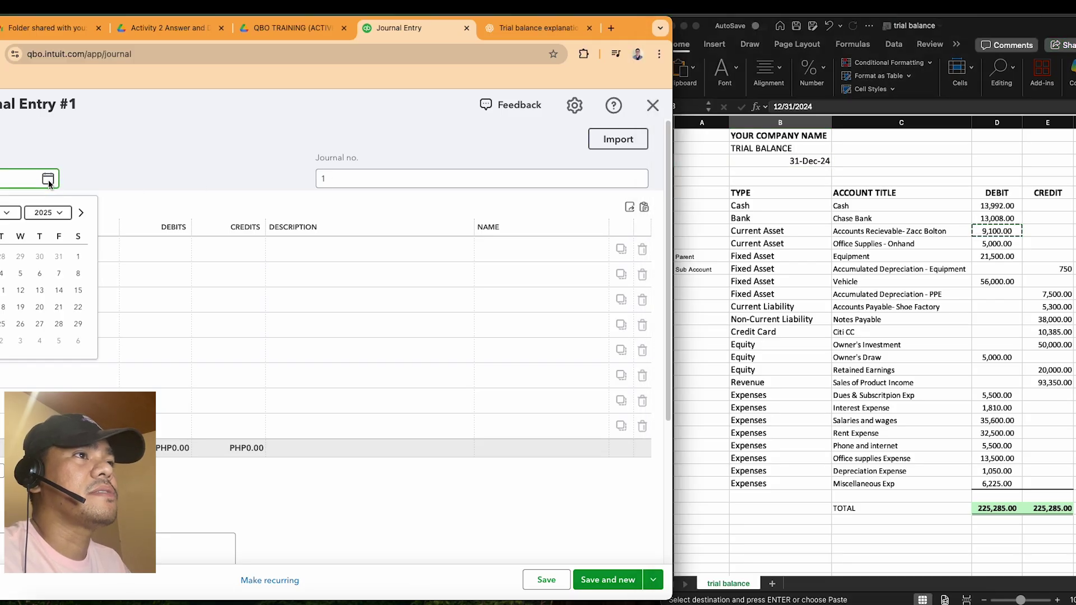
left_click(59, 213)
left_click(59, 248)
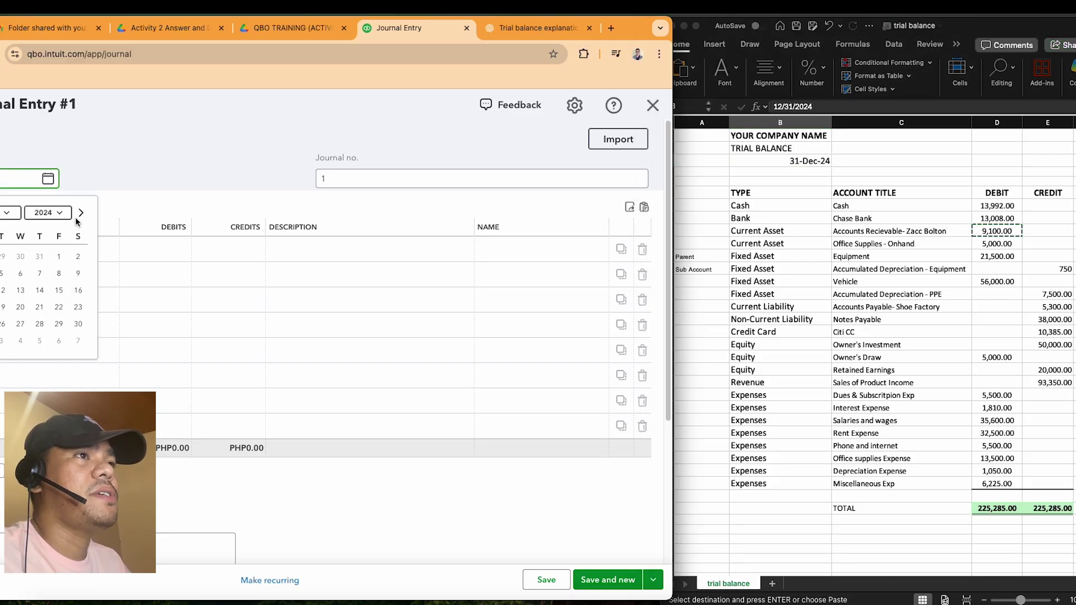
left_click(5, 341)
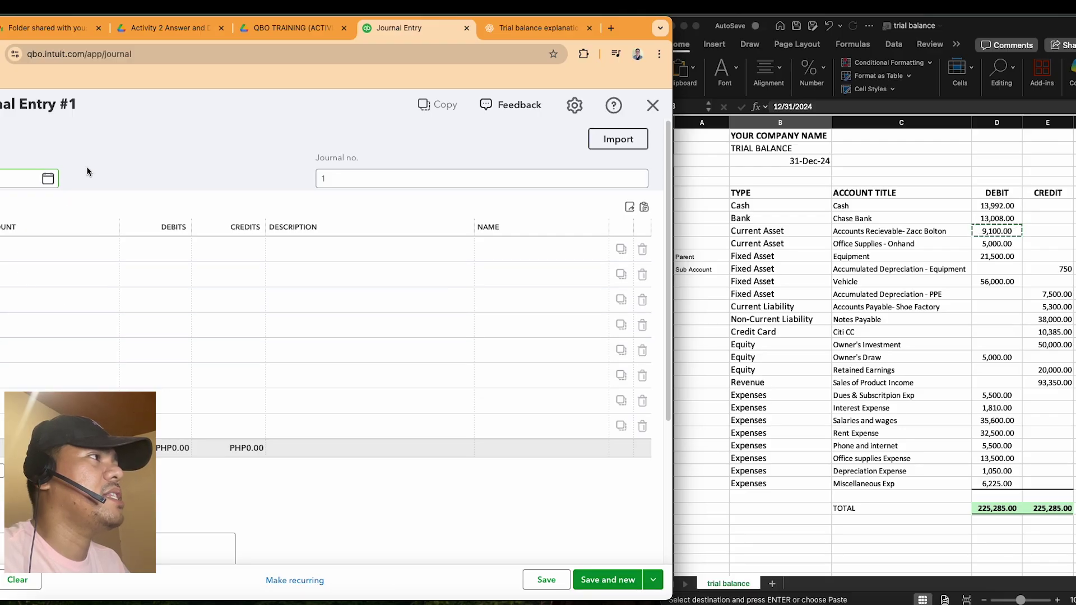
left_click(809, 163)
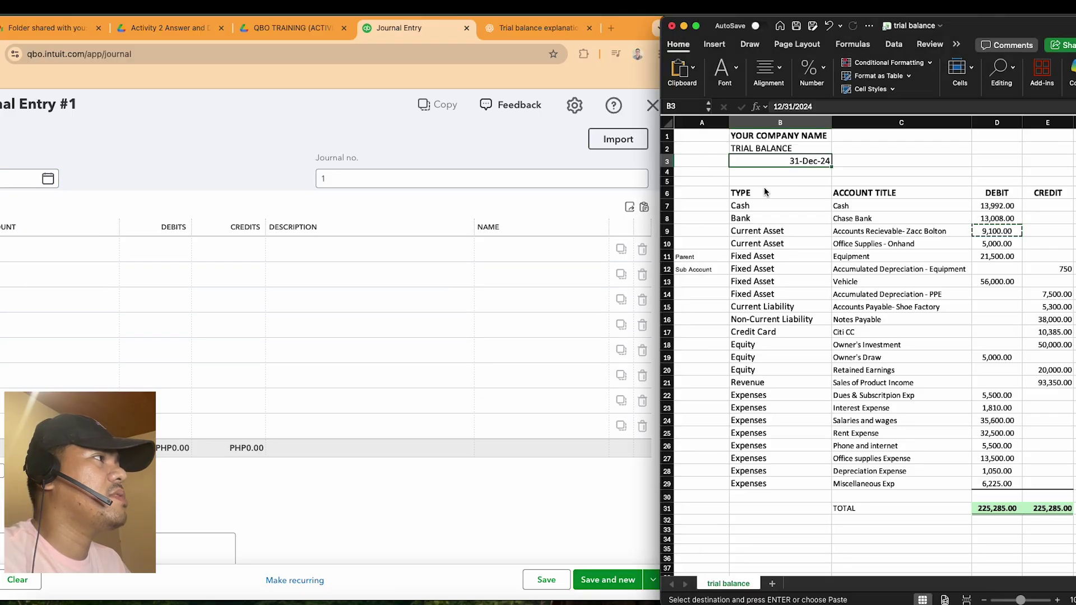
Look up "cash", the first account title of the trial balance, as the account for the journal entry's first line.
left_click(858, 208)
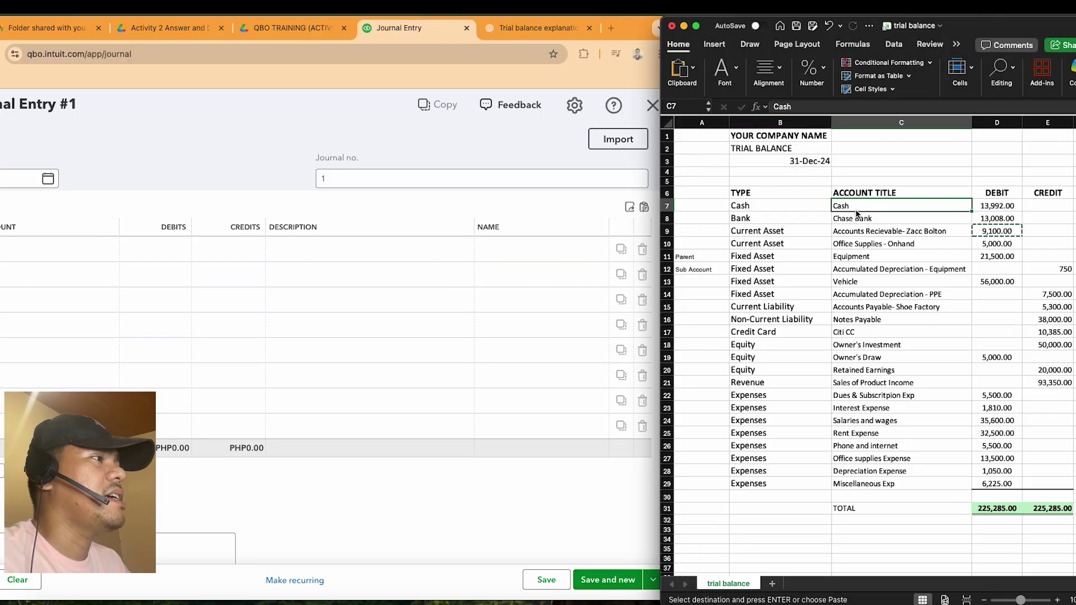
left_click_drag(856, 213, 880, 485)
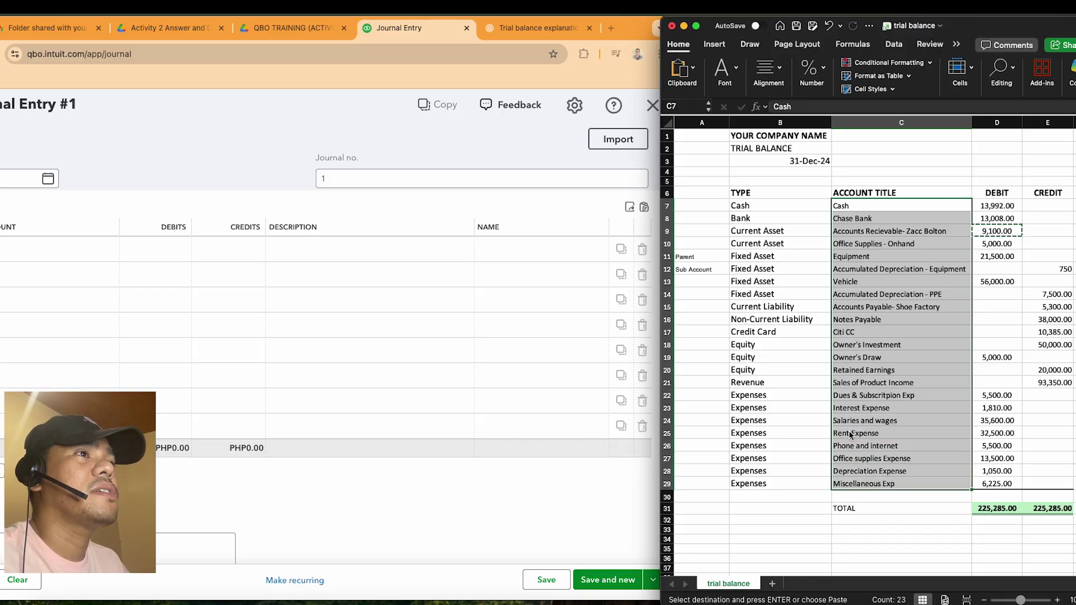
left_click(68, 250)
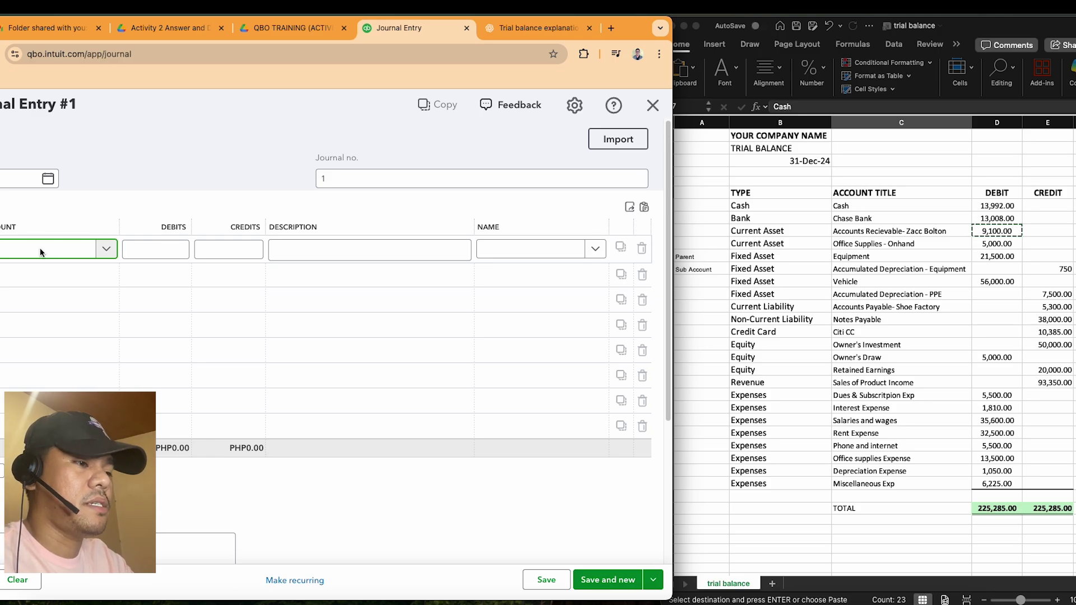
type("cash")
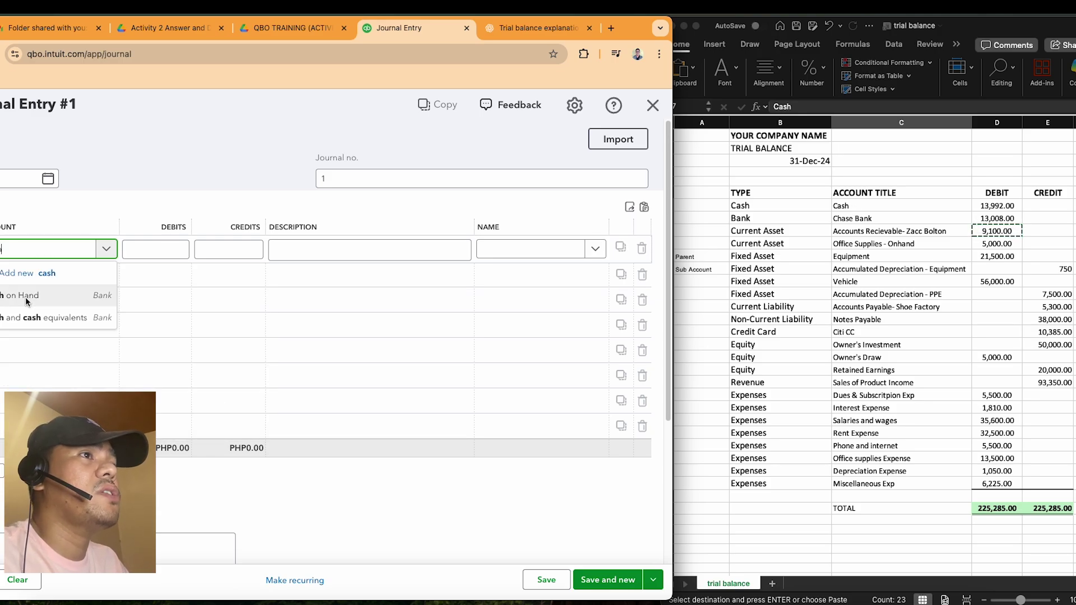
left_click(42, 273)
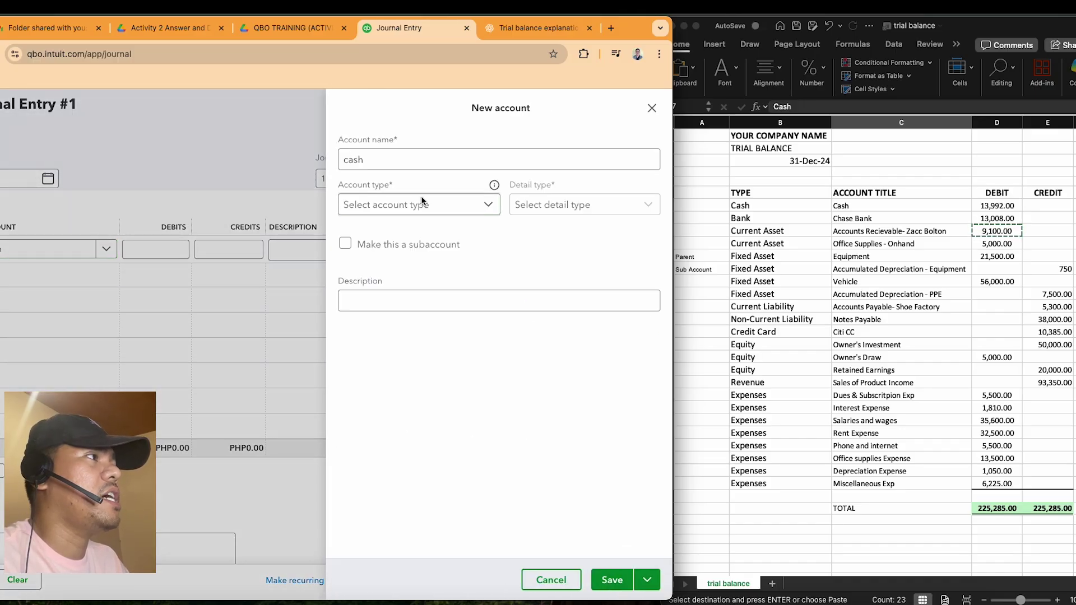
left_click(466, 205)
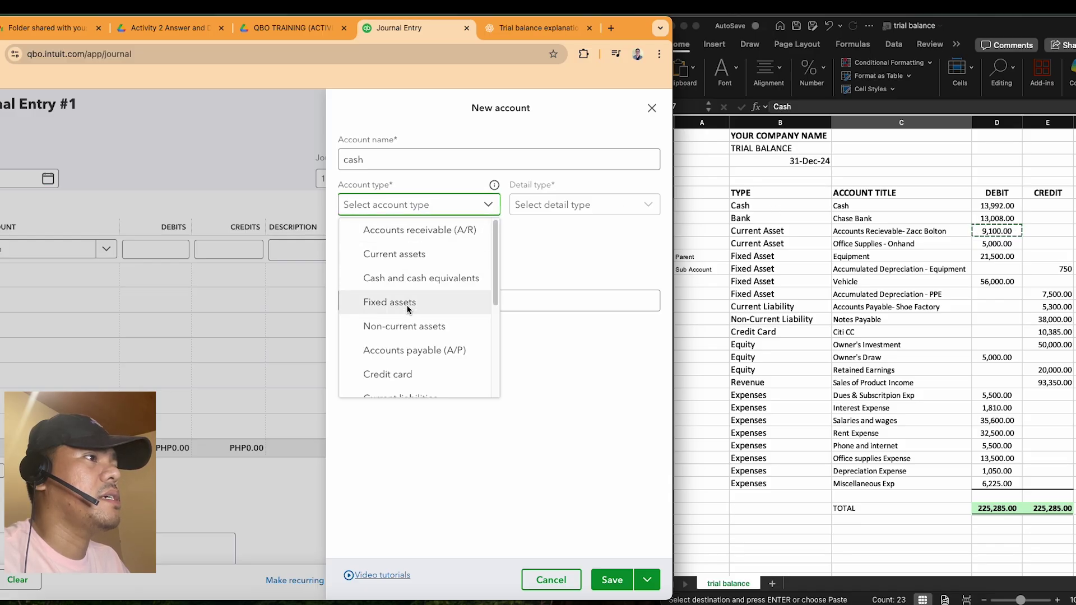
scroll(410, 330, "down", 3)
scroll(411, 329, "down", 2)
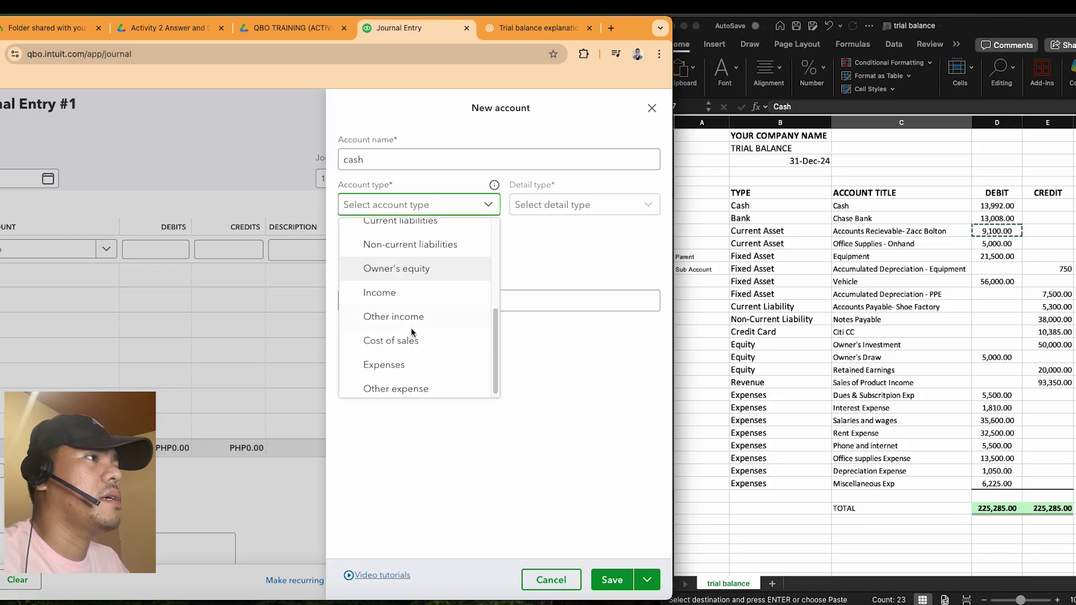
scroll(412, 328, "up", 5)
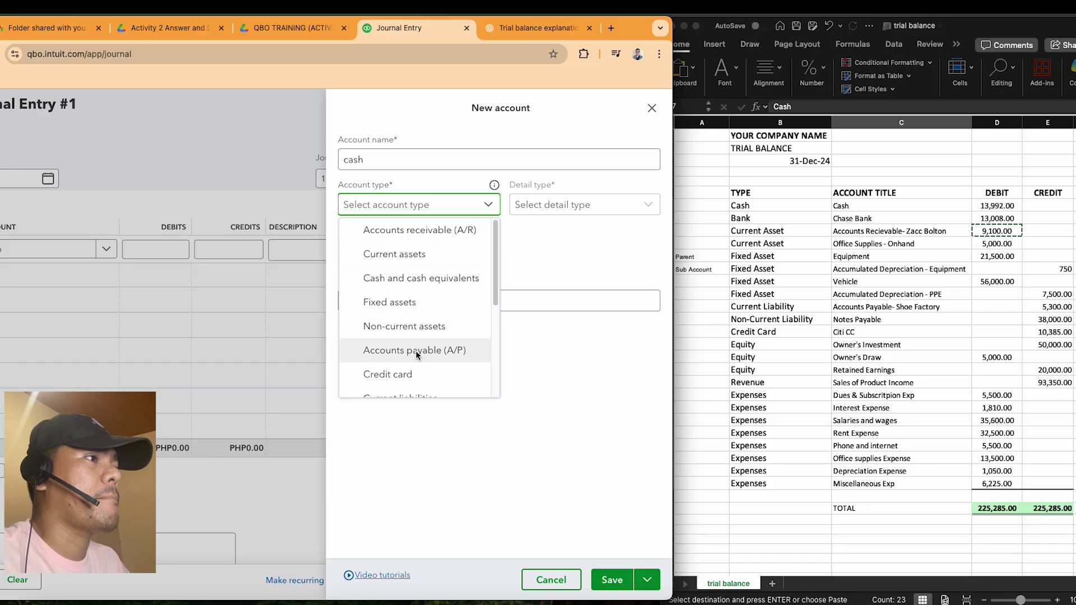
scroll(418, 351, "down", 5)
scroll(424, 357, "up", 5)
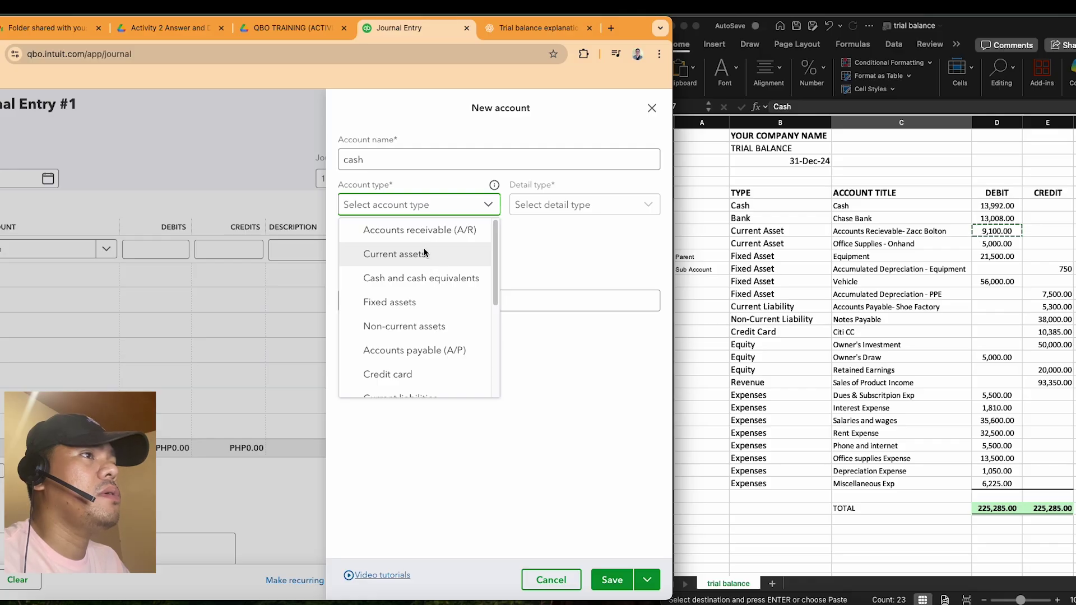
left_click(548, 581)
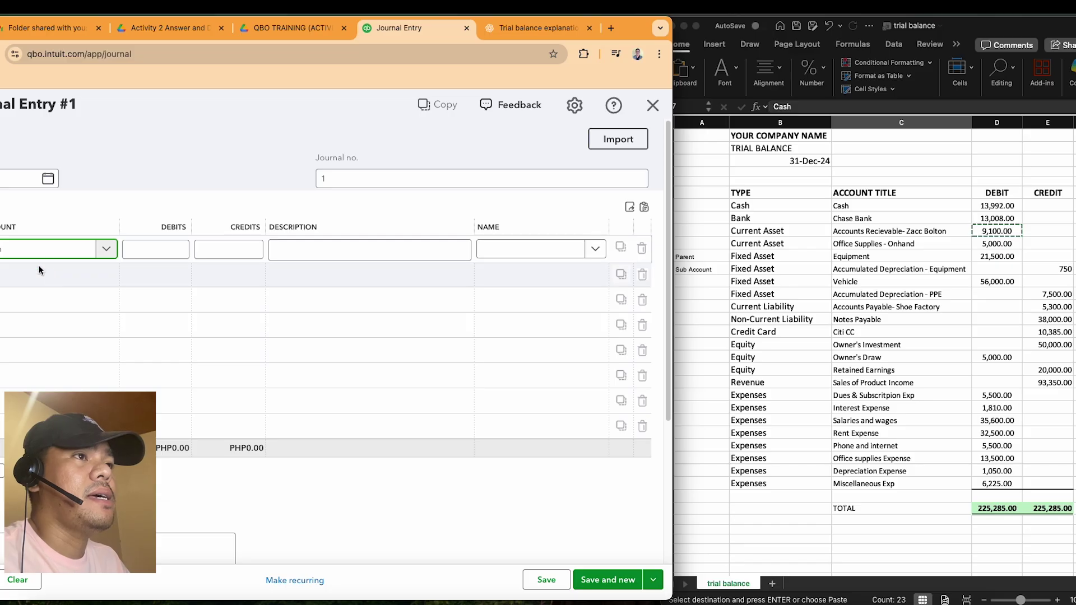
Choose Cash on Hand as the account for the journal entry's first line, matching the trial balance's Cash title.
left_click(93, 251)
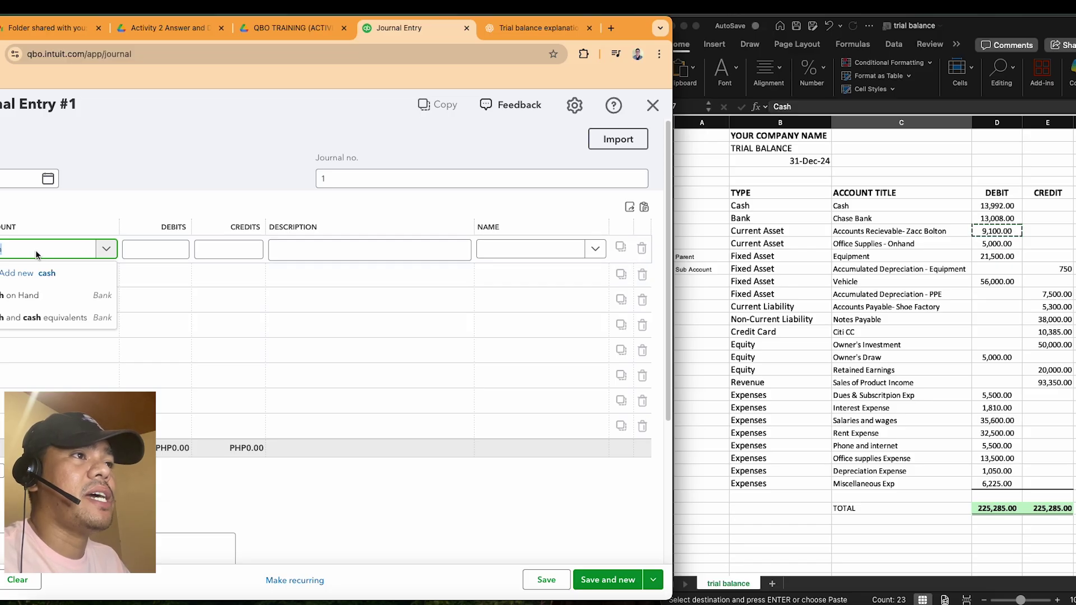
left_click(38, 299)
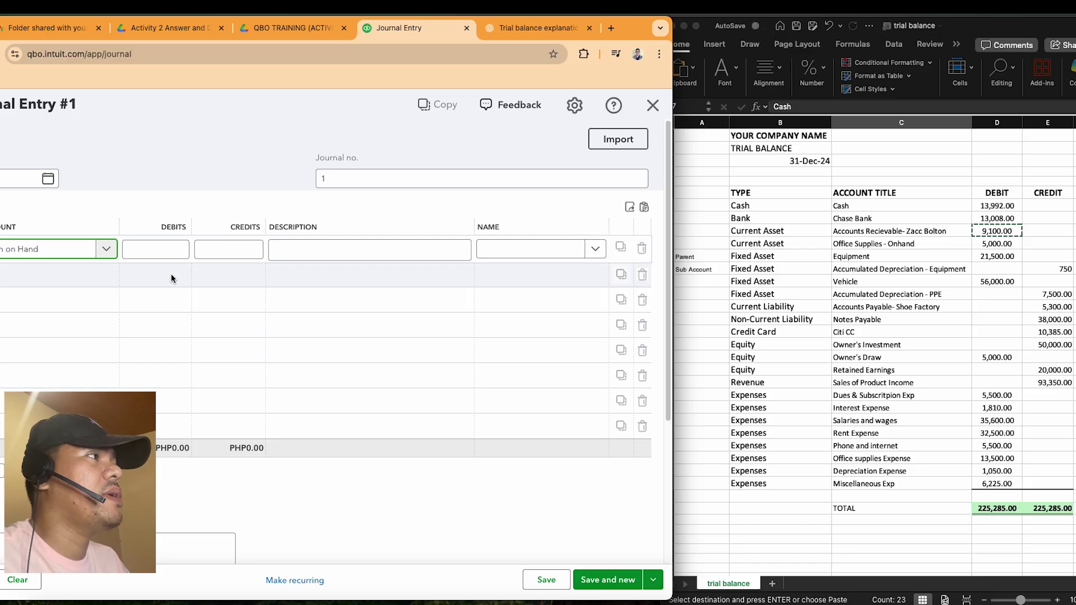
left_click(843, 207)
left_click(845, 209)
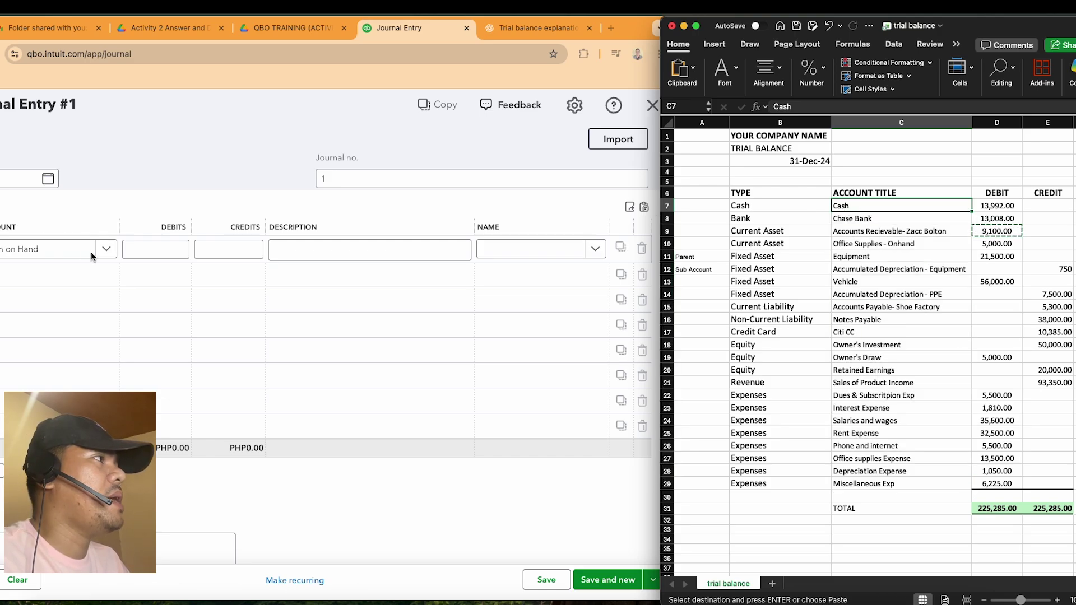
Copy the Cash debit from the trial balance and enter 13,992.00 as the Cash on Hand line's debit.
left_click(995, 209)
key("super+c")
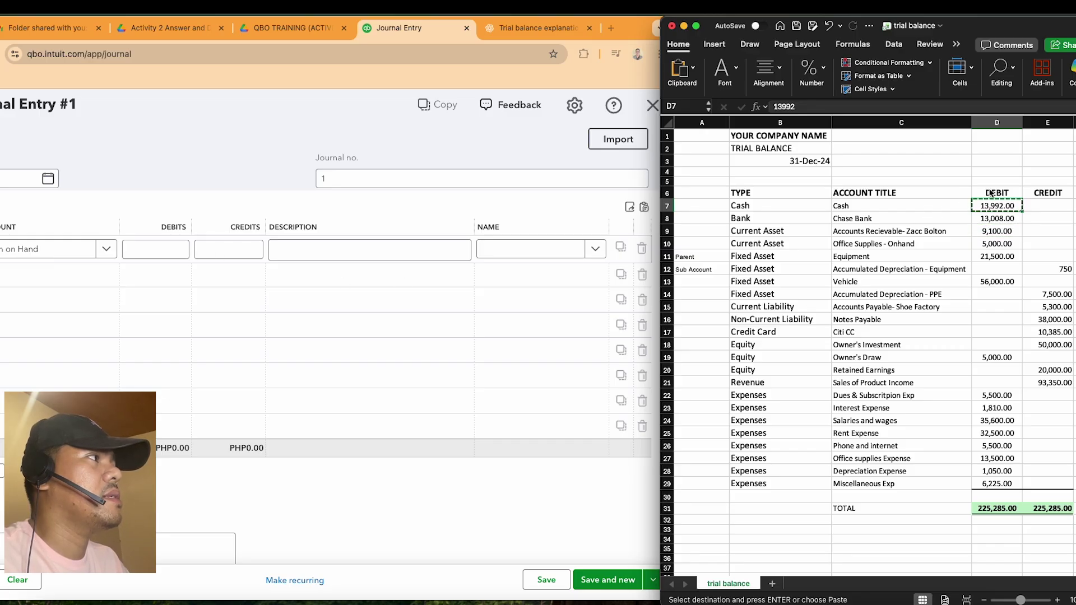
left_click(995, 122)
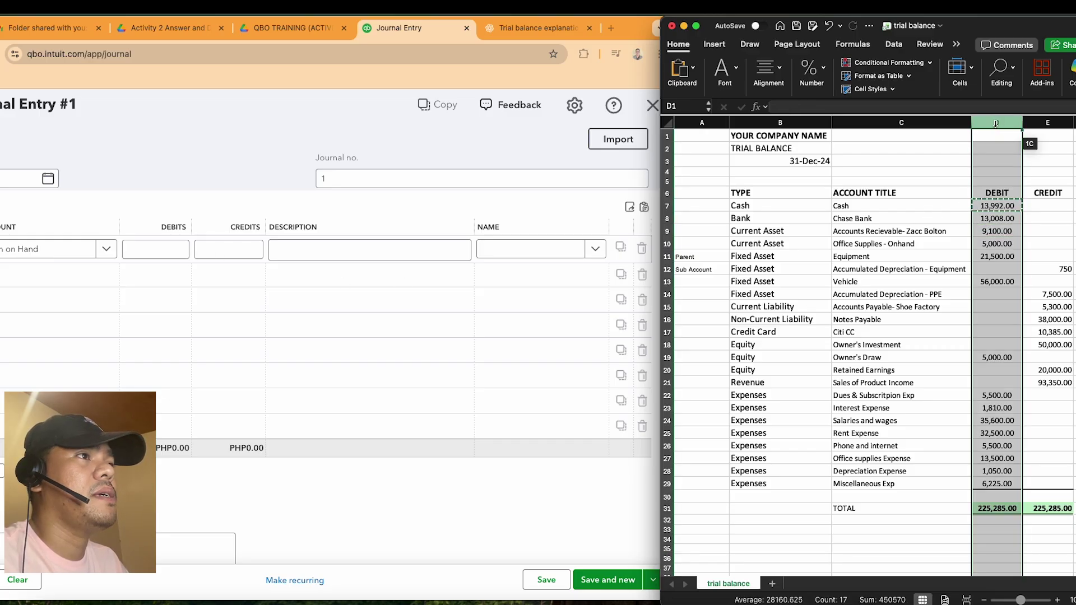
left_click(995, 206)
left_click(163, 247)
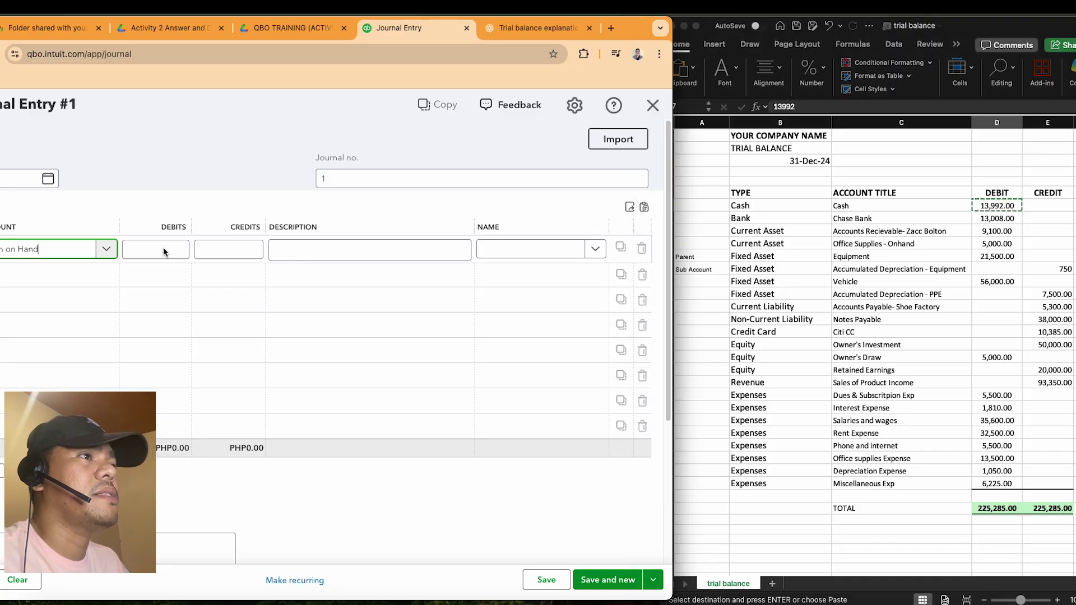
left_click(166, 248)
key("super+v")
left_click(205, 273)
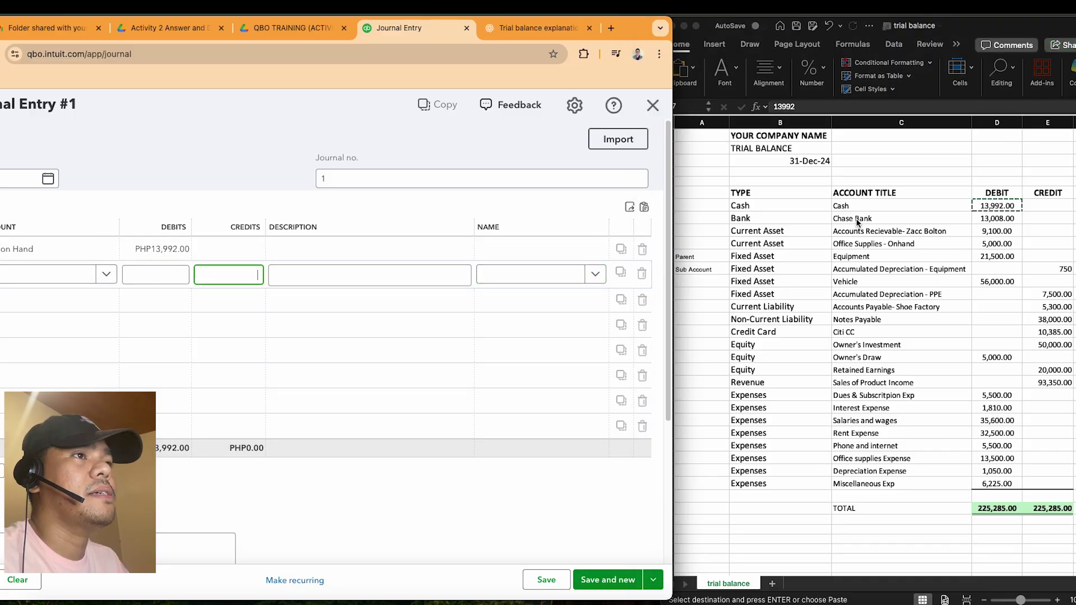
Look up "chase" and choose Chase Bank as the account for the journal entry's second line.
left_click(856, 222)
double_click(854, 220)
left_click(65, 273)
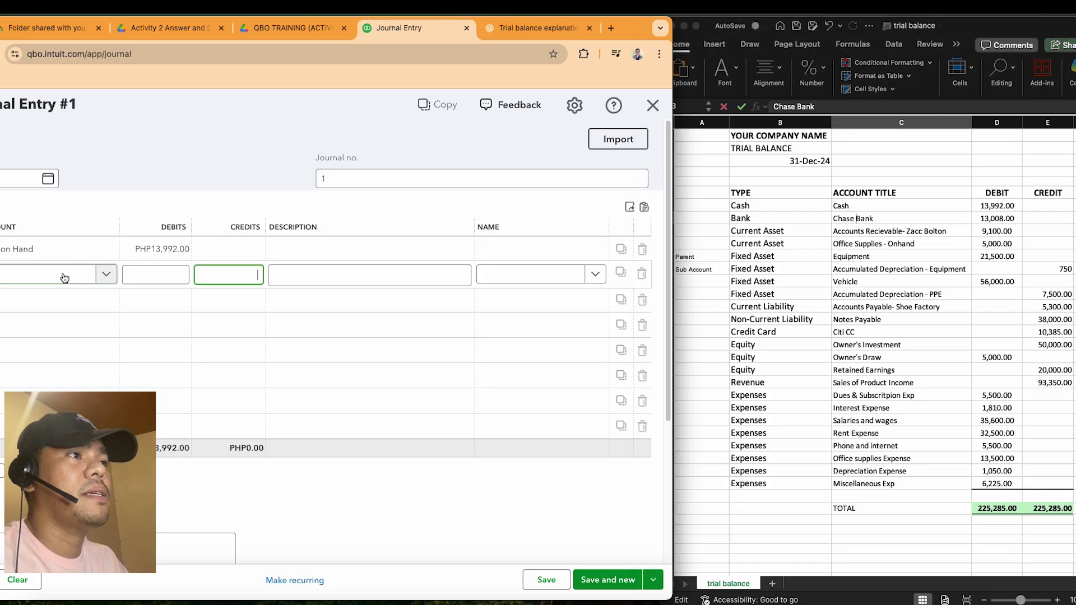
type("chase")
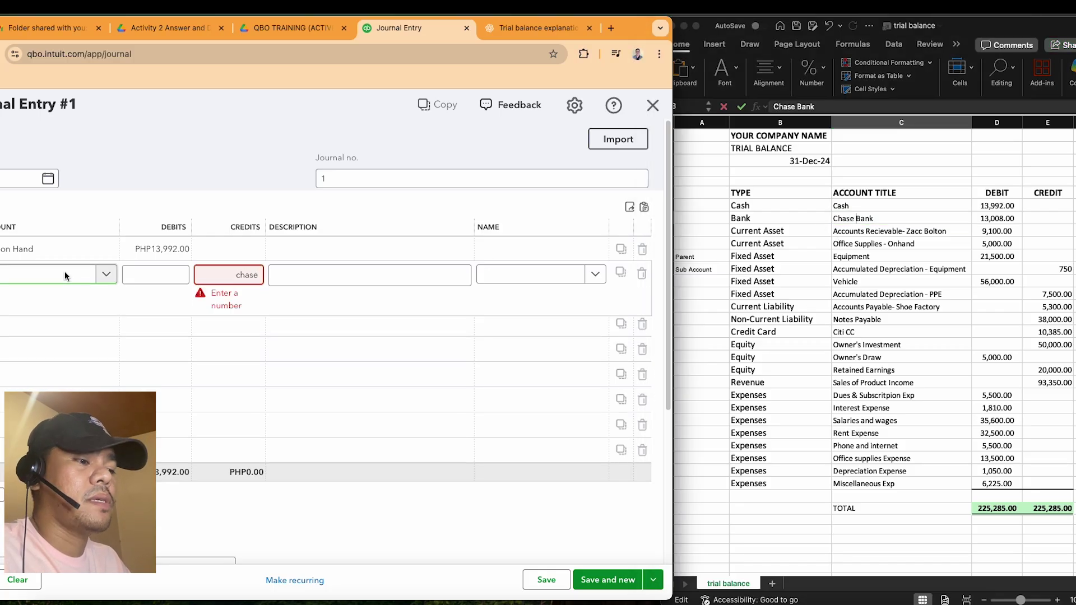
left_click(67, 274)
type("c")
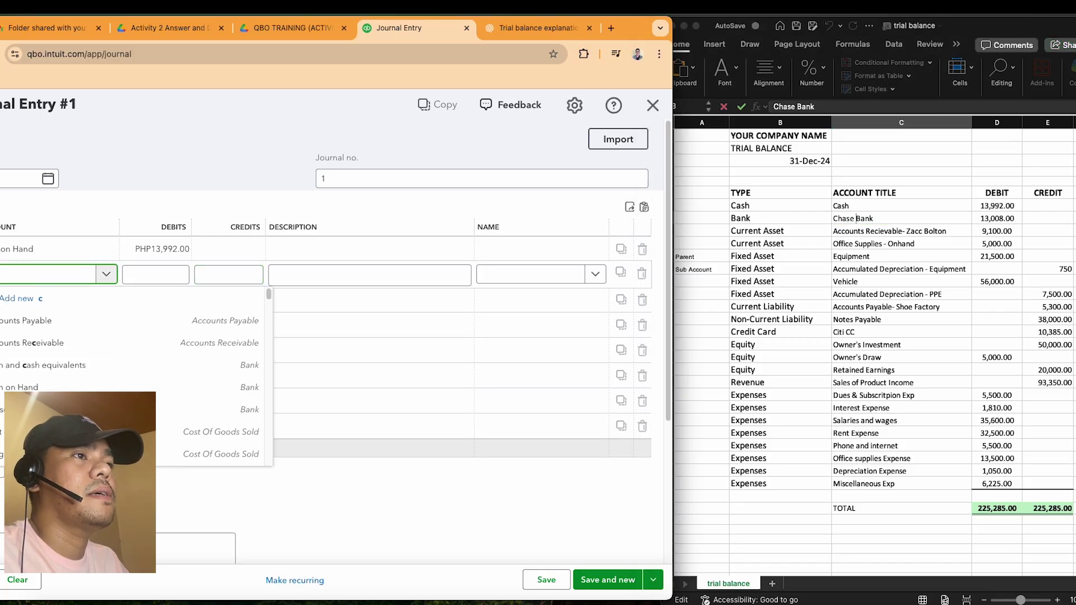
type("hase")
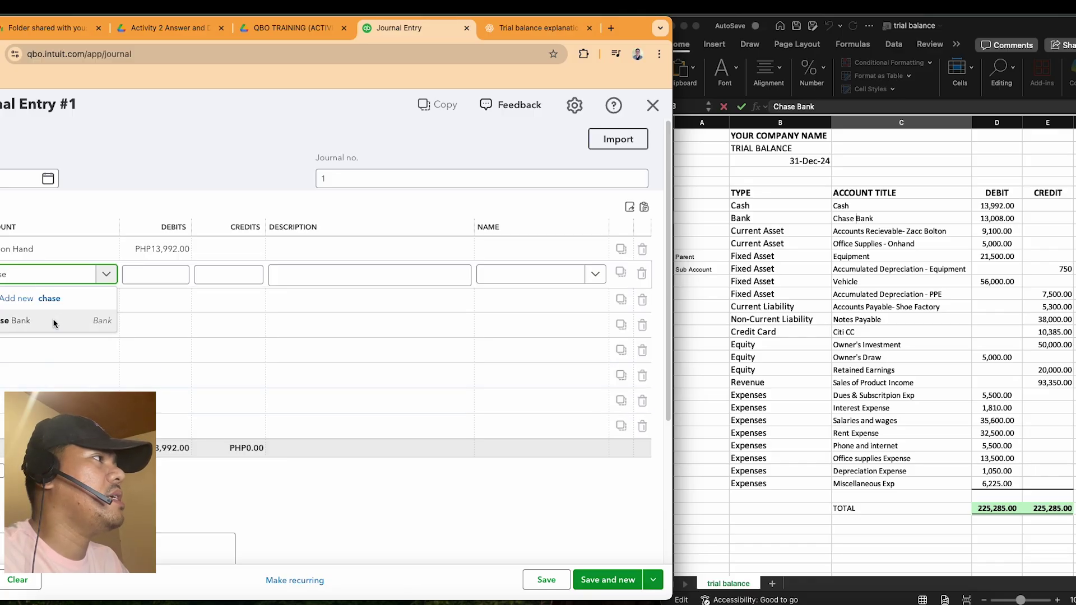
left_click(52, 321)
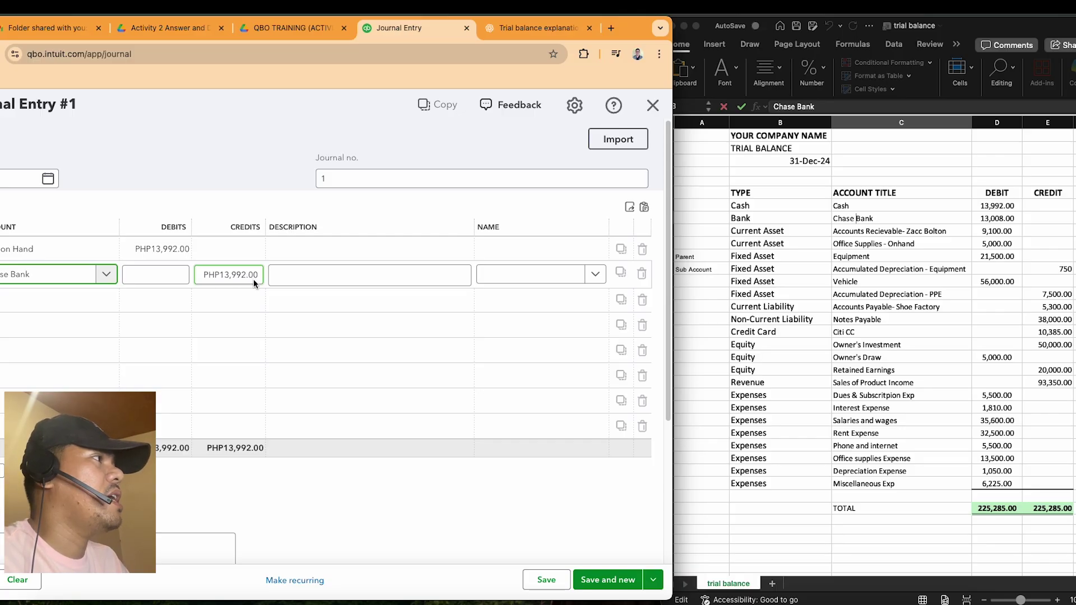
Copy the Chase Bank debit from the trial balance and enter 13,008.00 as that line's debit.
left_click(988, 218)
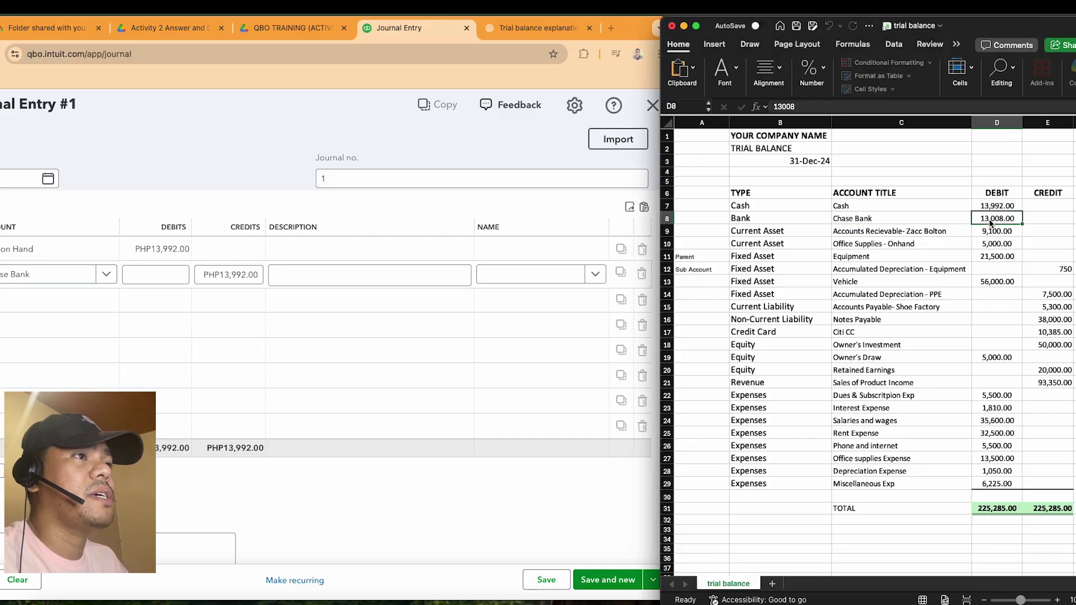
key("super+c")
key("super+Tab")
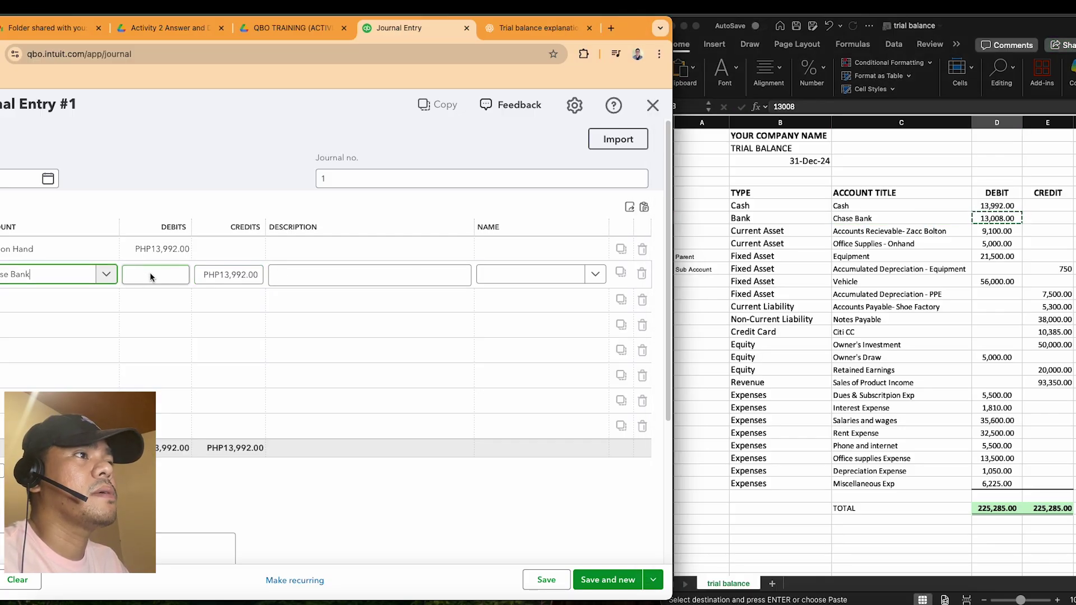
left_click(150, 273)
key("super+v")
left_click(182, 297)
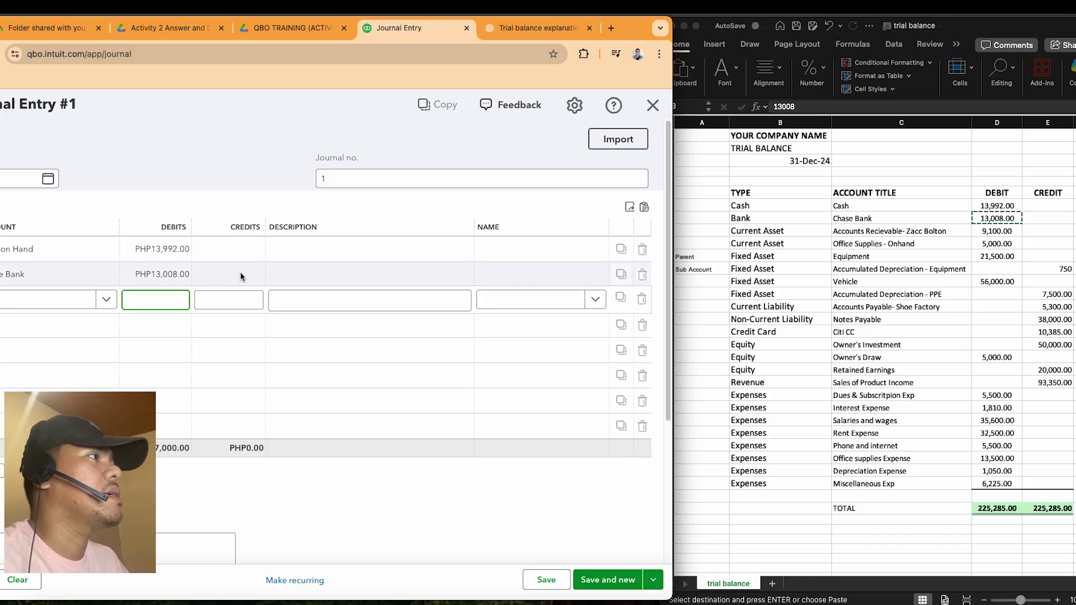
Look up "account" and choose Accounts Receivable as the account for the journal entry's third line.
left_click(851, 231)
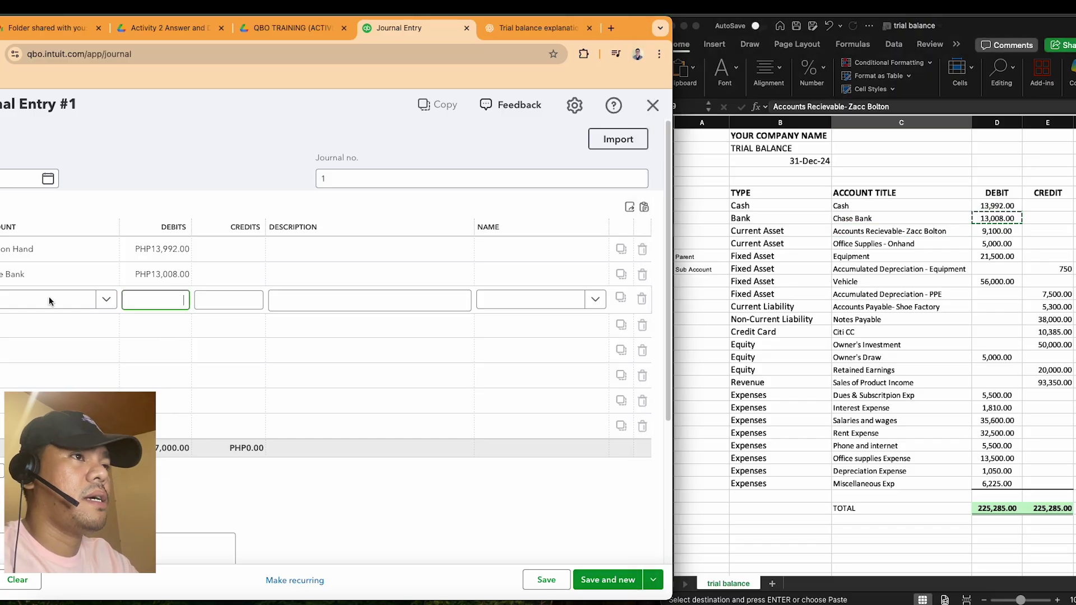
left_click(48, 301)
type("acount")
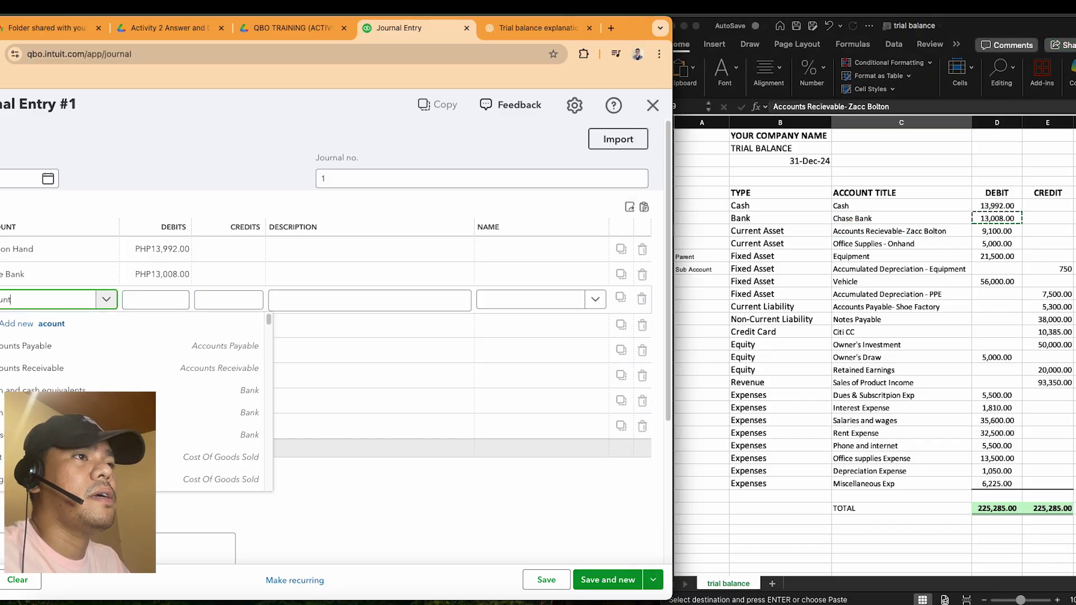
type(" re")
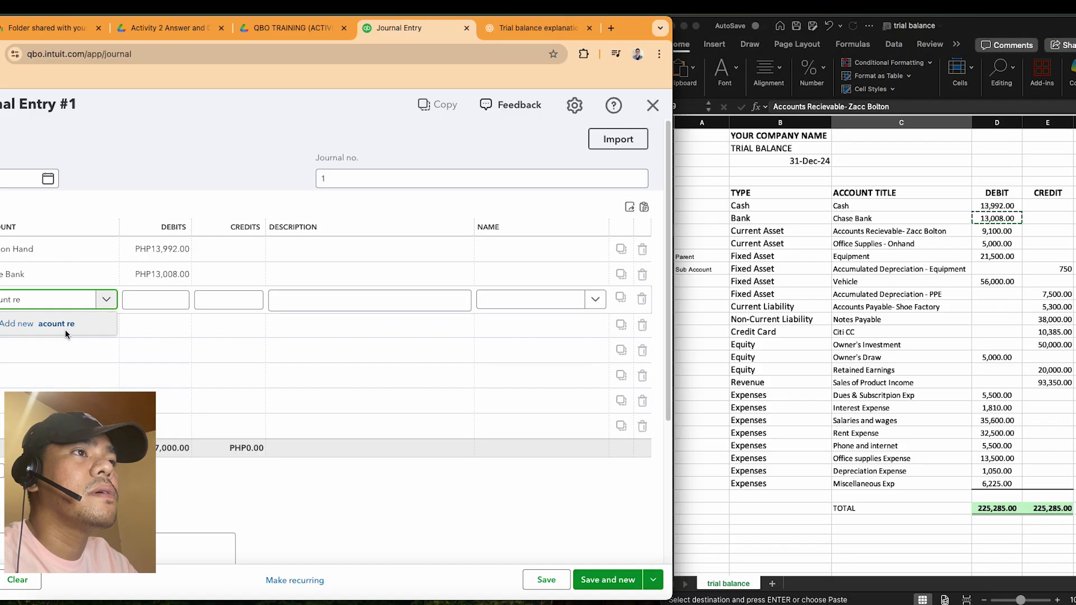
key("BackSpace")
key("BackSpace")
key("BackSpace")
key("BackSpace")
key("BackSpace")
key("BackSpace")
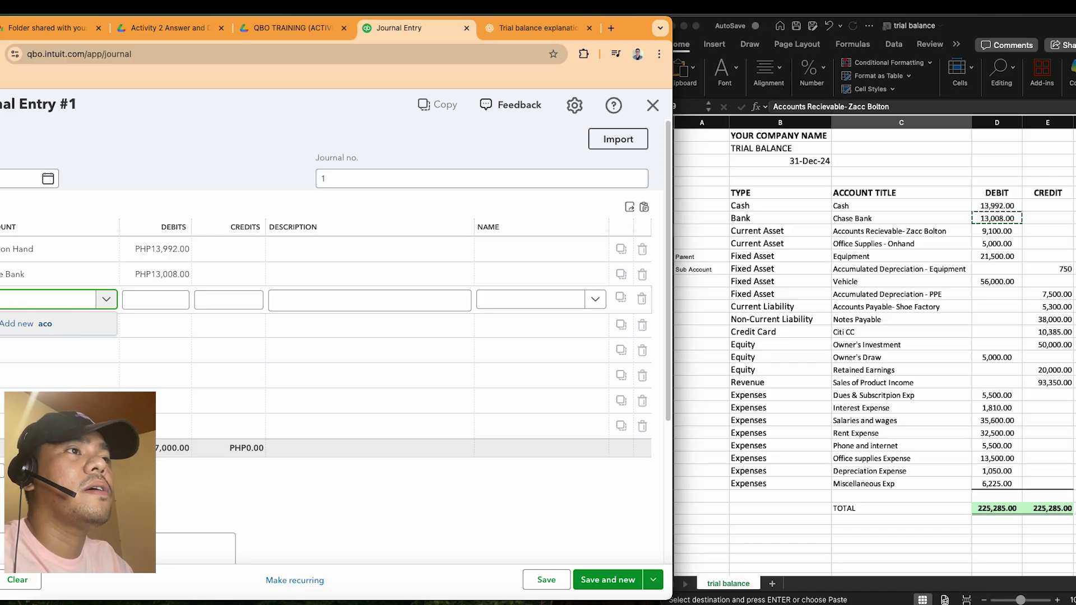
key("BackSpace")
type("count")
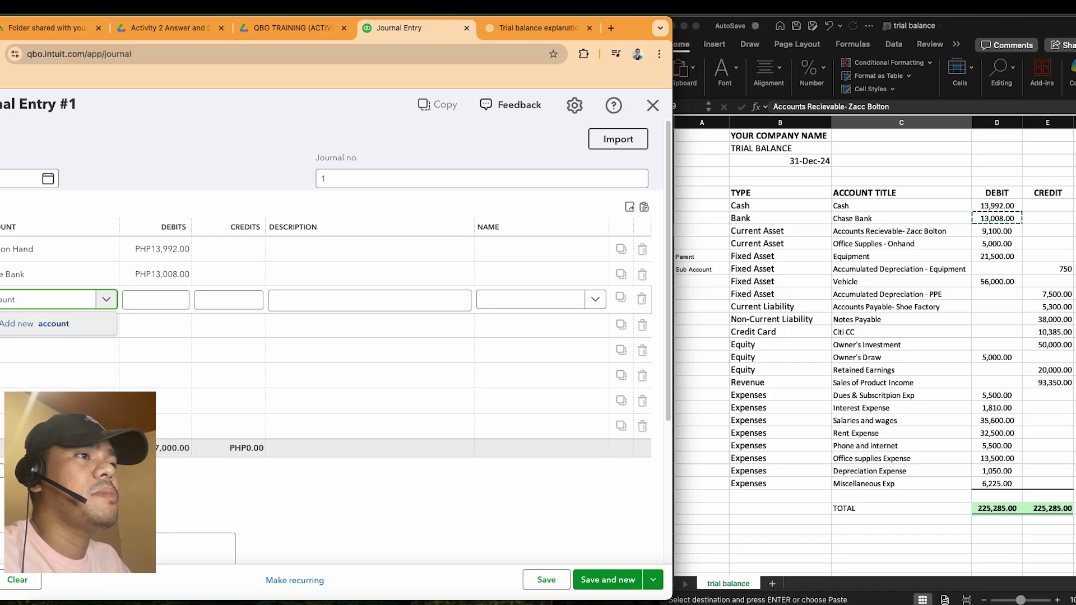
left_click(68, 386)
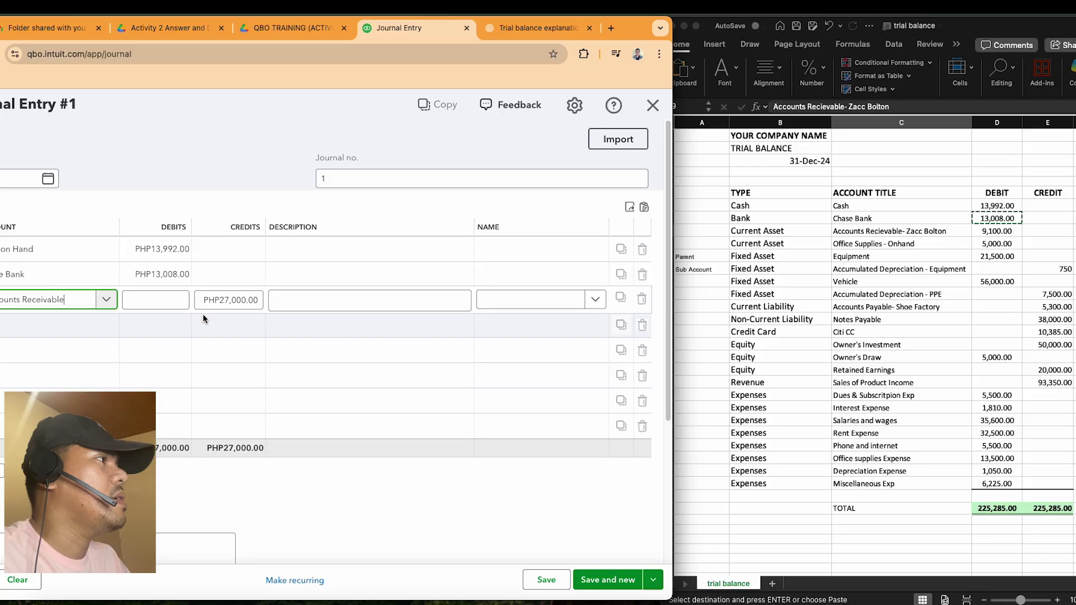
Copy the receivable's debit from the trial balance and enter 9,100.00 as the Accounts Receivable line's debit.
left_click(996, 230)
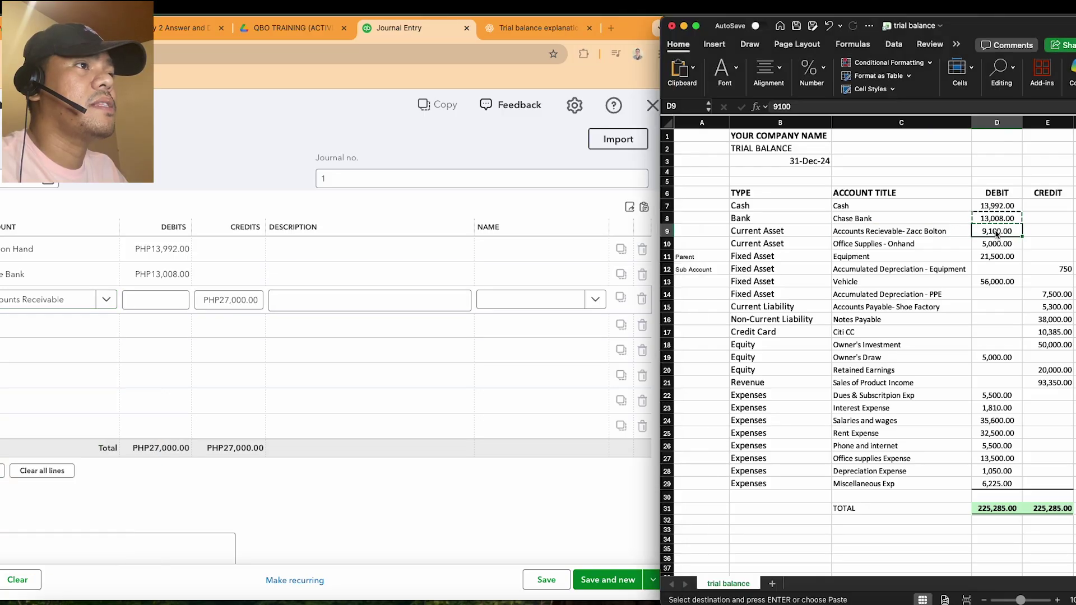
key("super+c")
left_click(147, 298)
key("super+v")
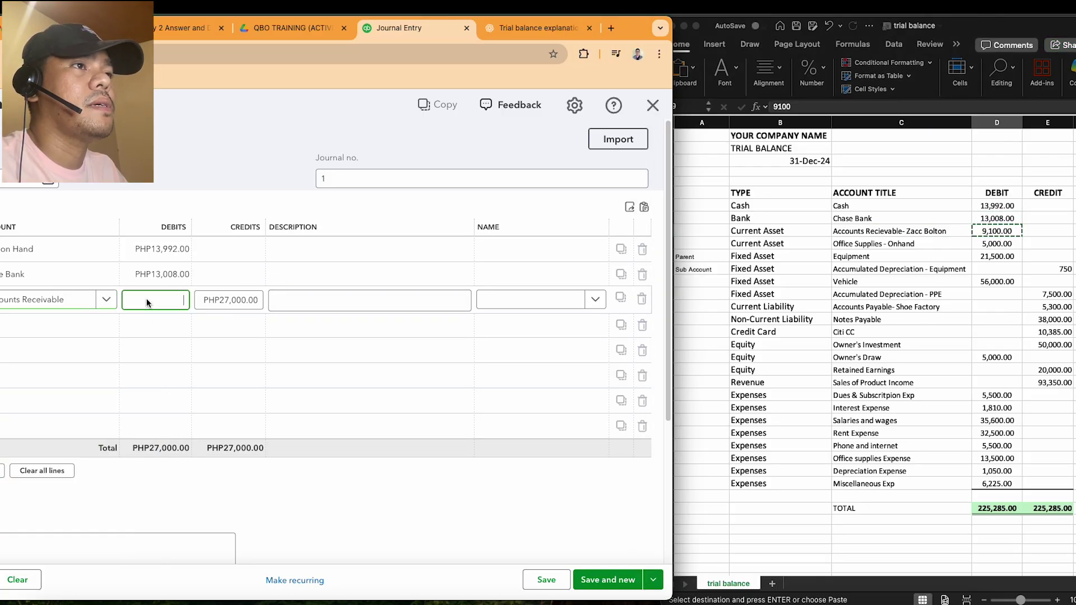
left_click(149, 324)
Look up "office suppl" and choose Office supplies - On Hand as the account for the journal entry's fourth line.
left_click(53, 324)
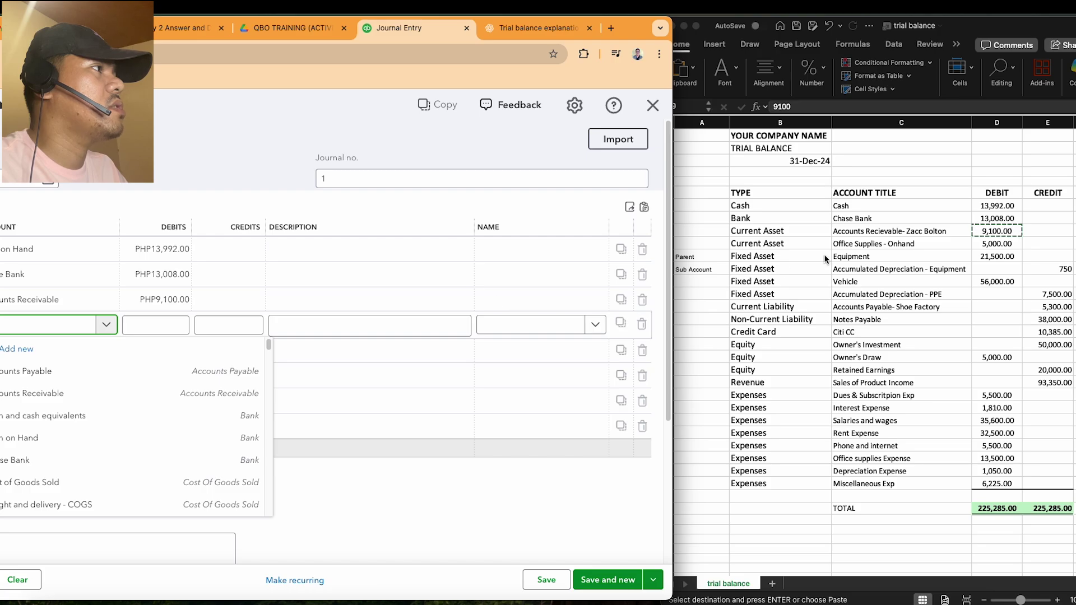
left_click(852, 229)
left_click(851, 230)
left_click(856, 246)
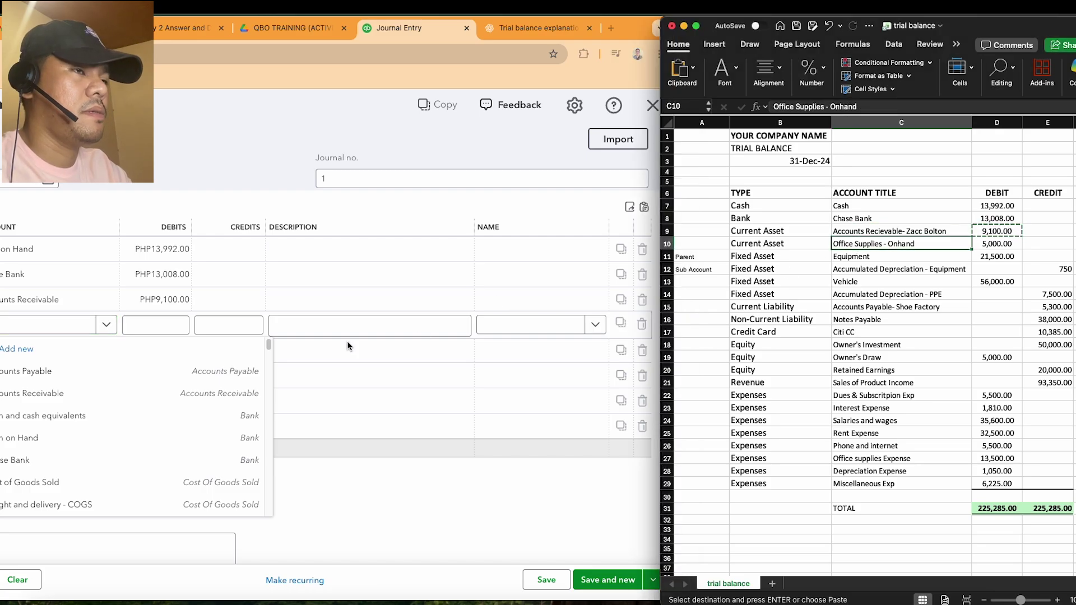
left_click(54, 325)
type("offic")
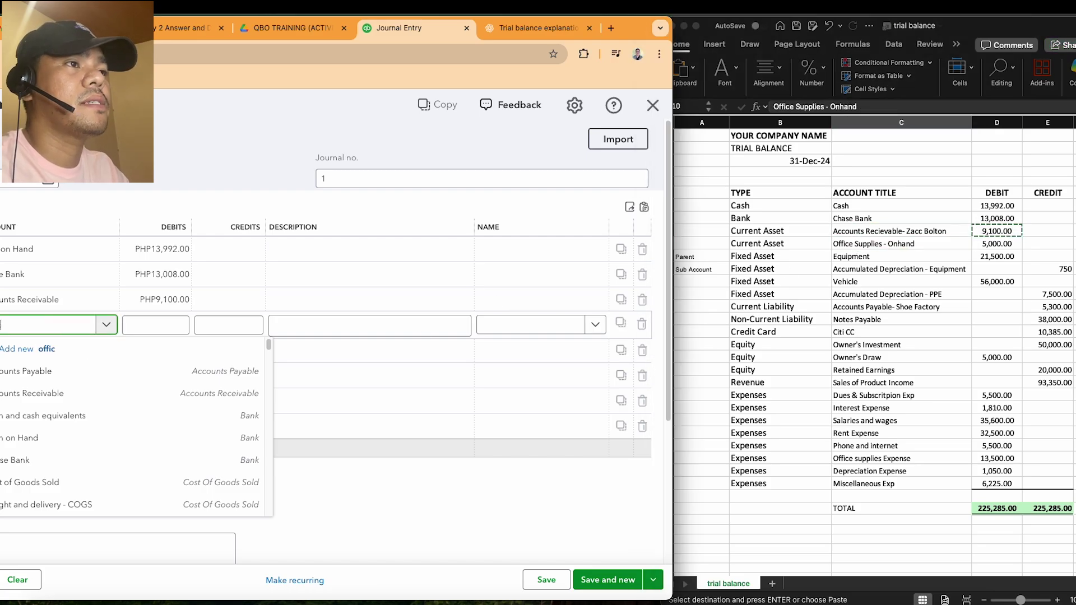
type("e suppl")
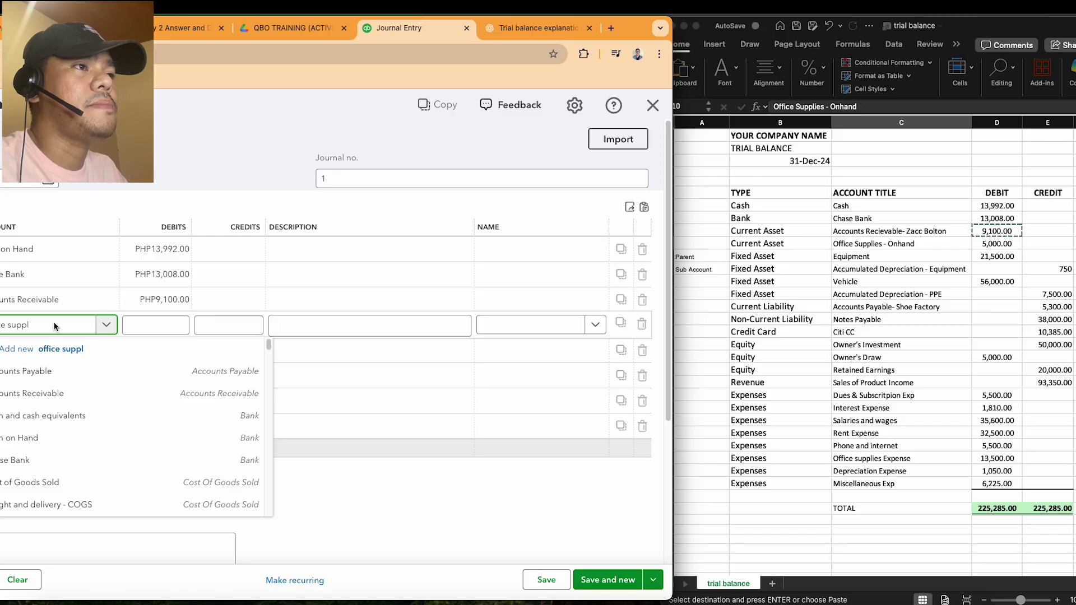
left_click(64, 392)
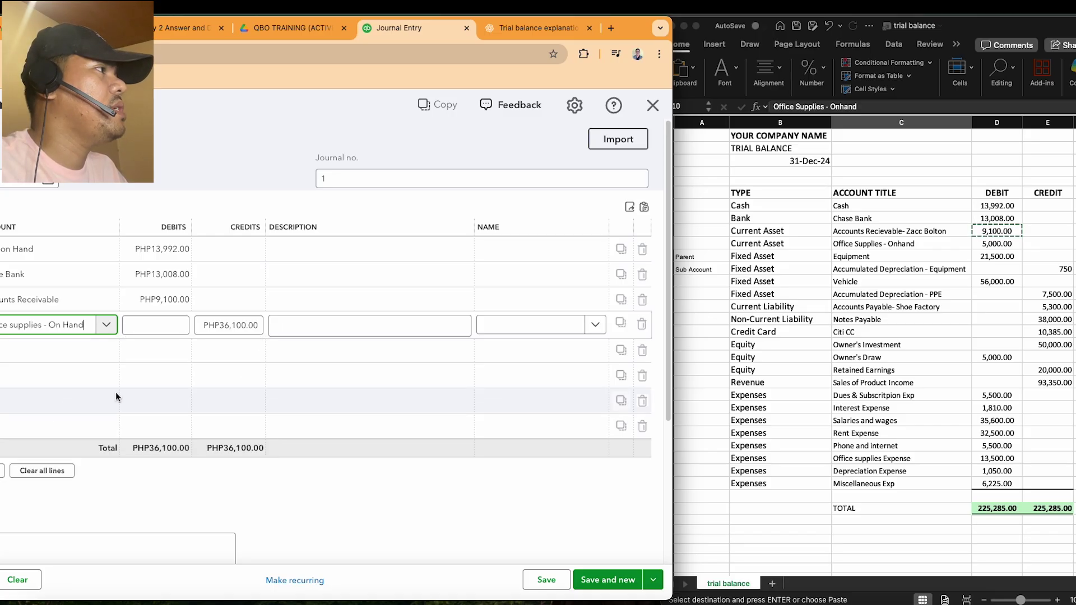
Copy the office supplies debit from the trial balance and enter 5,000.00 as the Office supplies - On Hand line's debit.
left_click(959, 251)
left_click(991, 246)
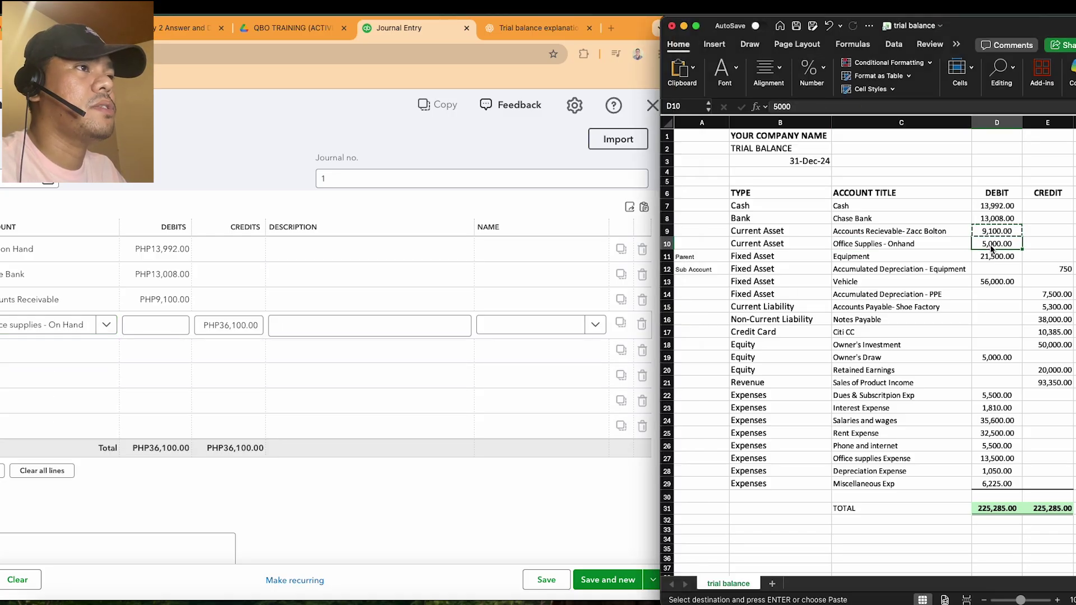
key("super+c")
left_click(156, 325)
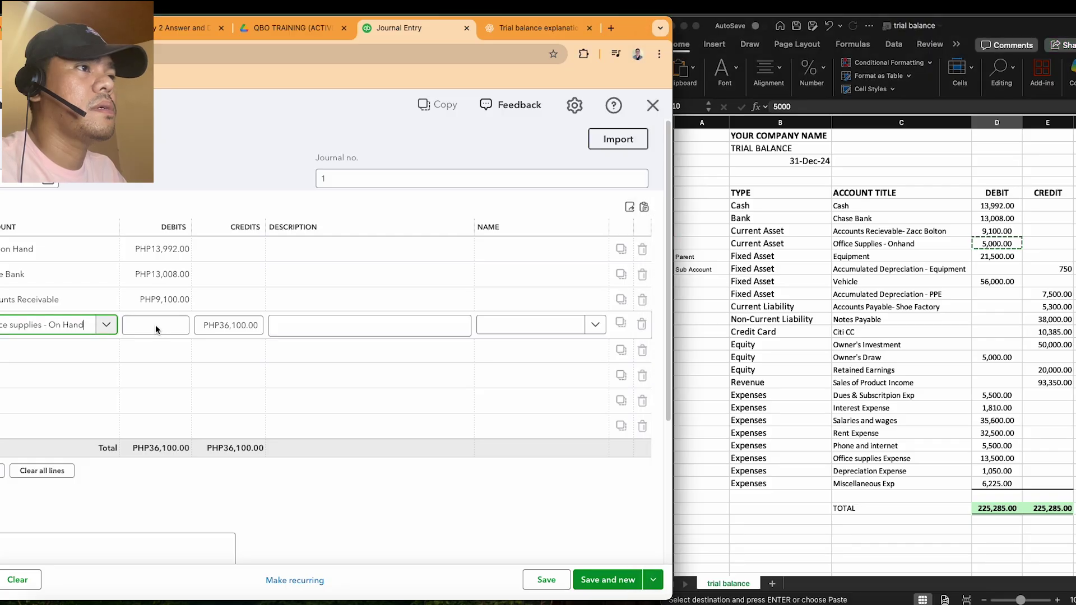
key("super+v")
left_click(214, 343)
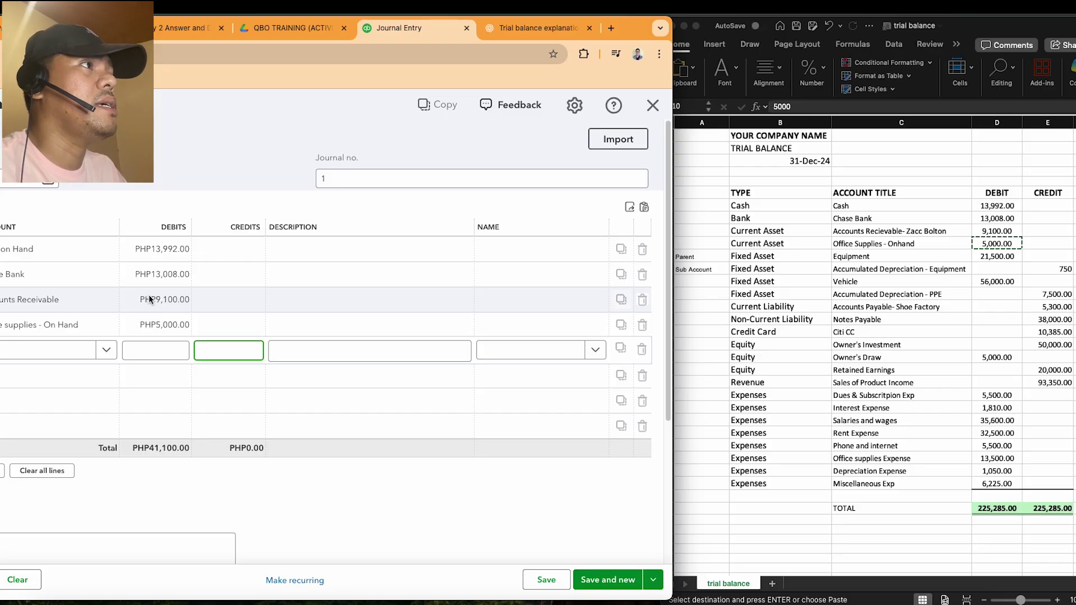
left_click(575, 107)
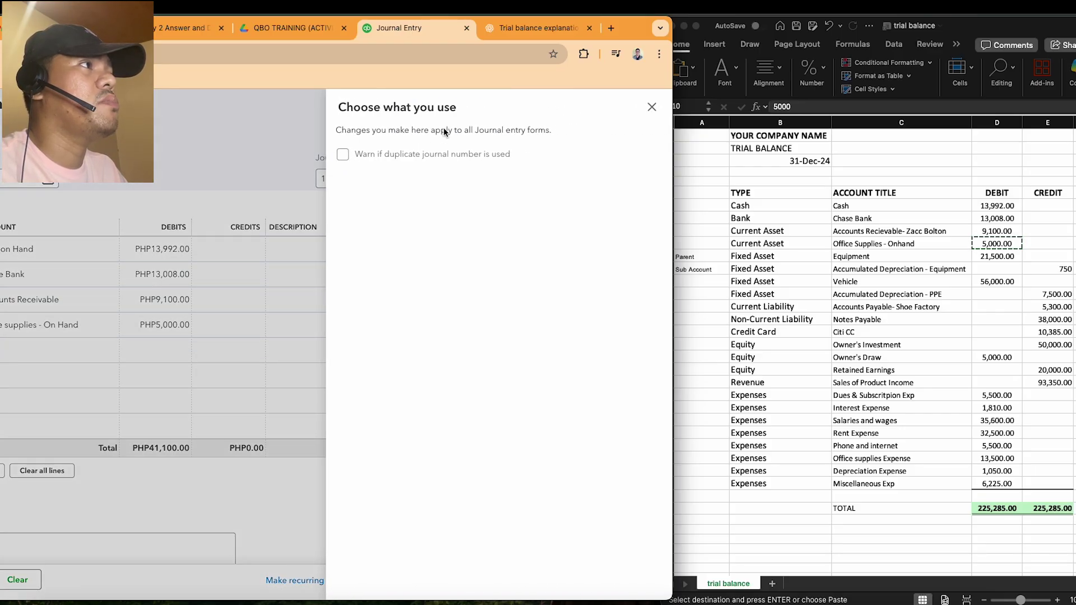
left_click(651, 106)
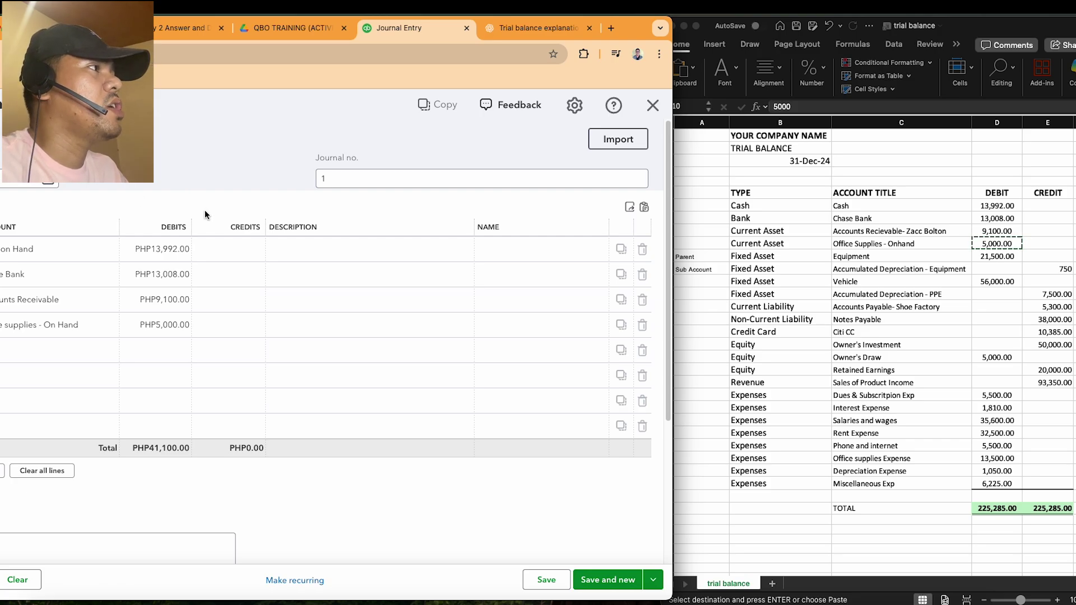
Look up "equipment" and choose Equipment as the account for the journal entry's fifth line.
left_click(857, 258)
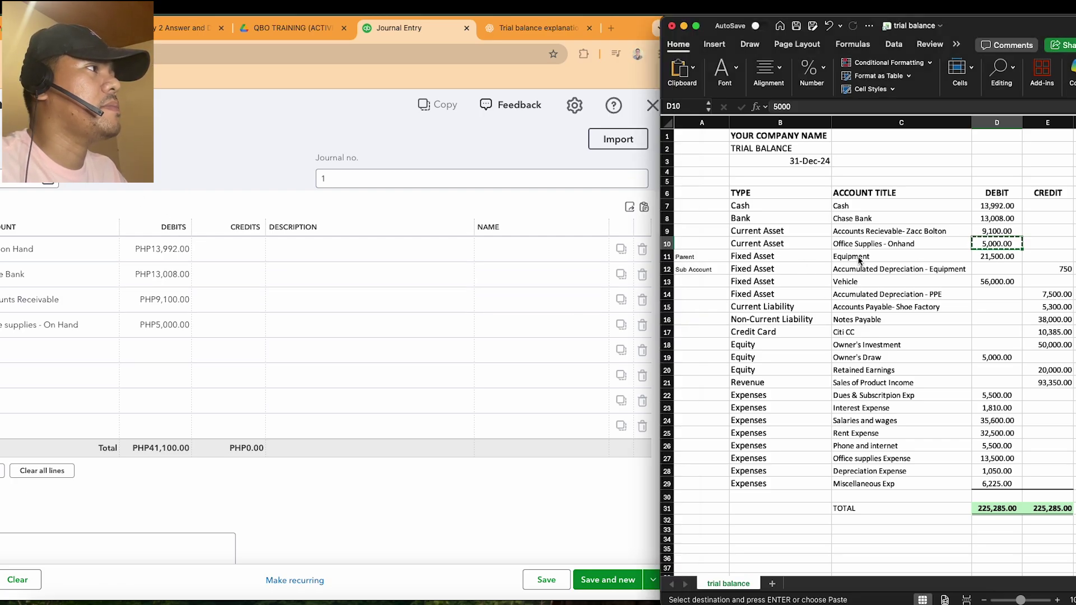
left_click(857, 257)
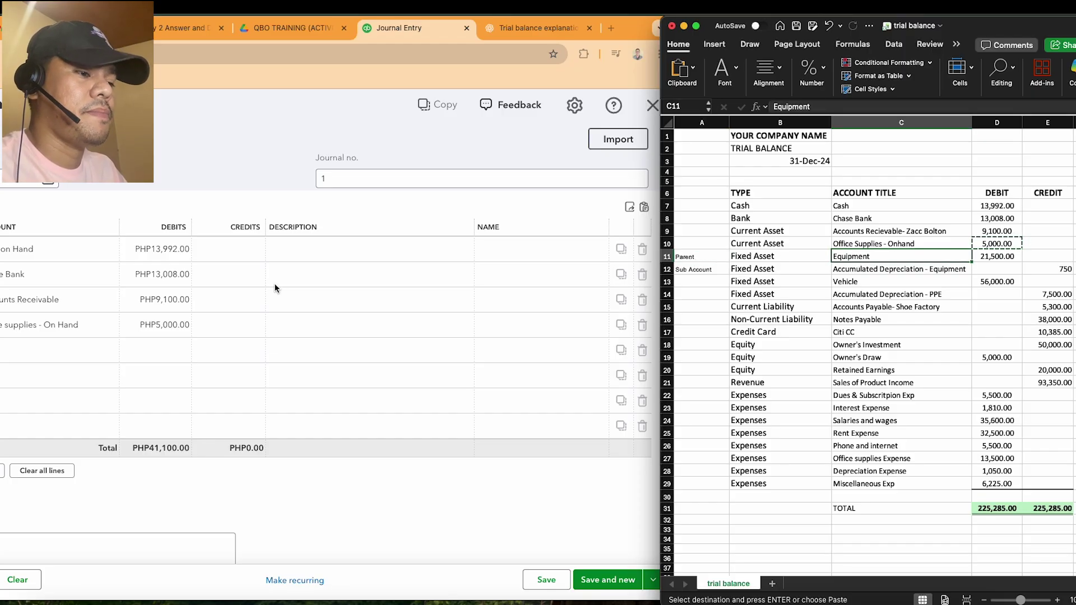
left_click(12, 352)
left_click(5, 353)
type("eq")
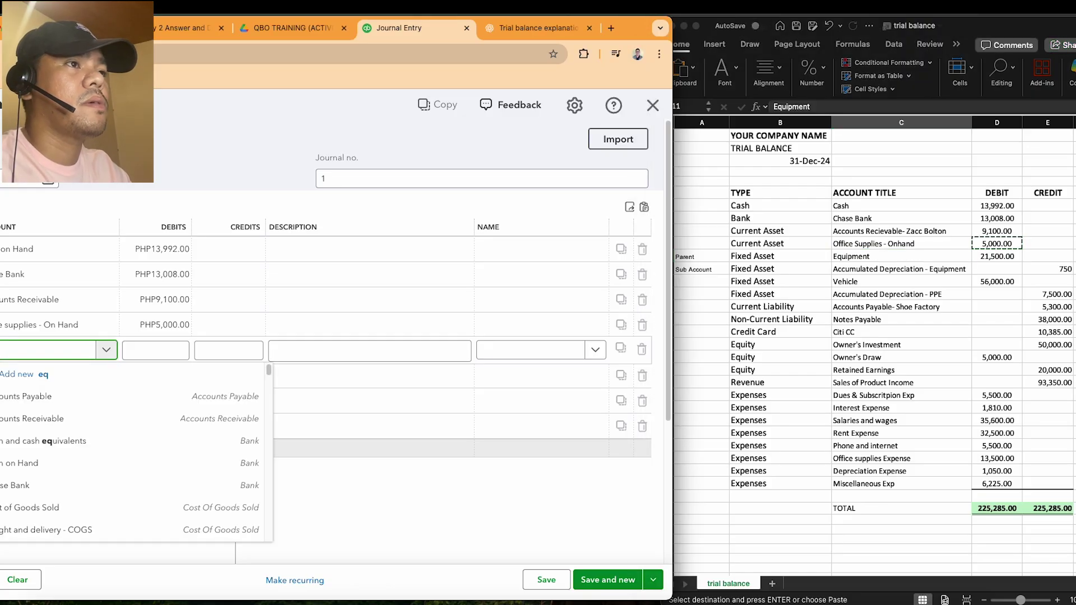
type("uipment")
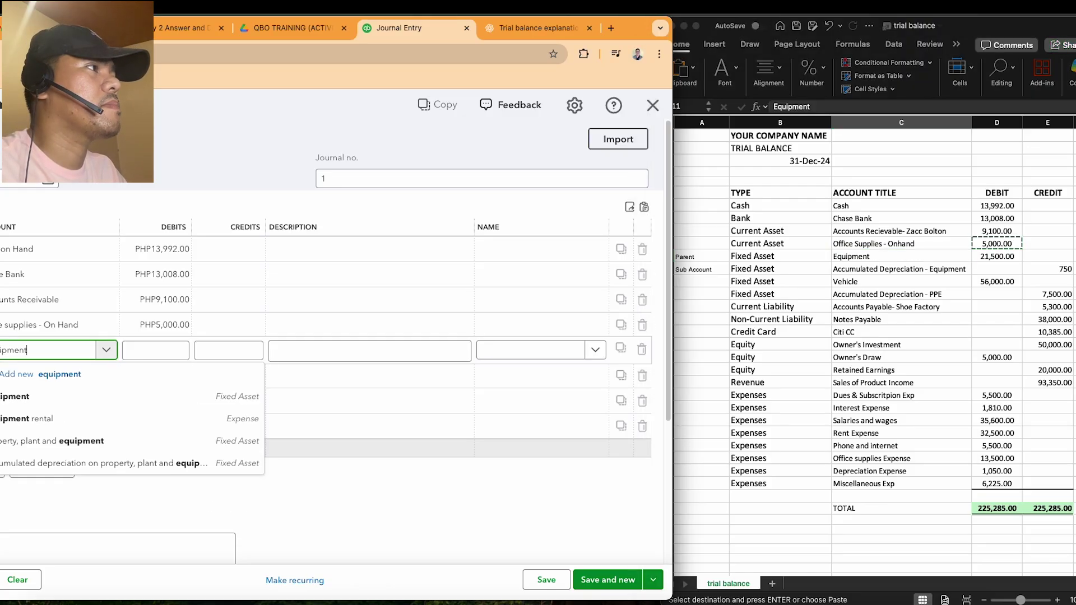
left_click(61, 397)
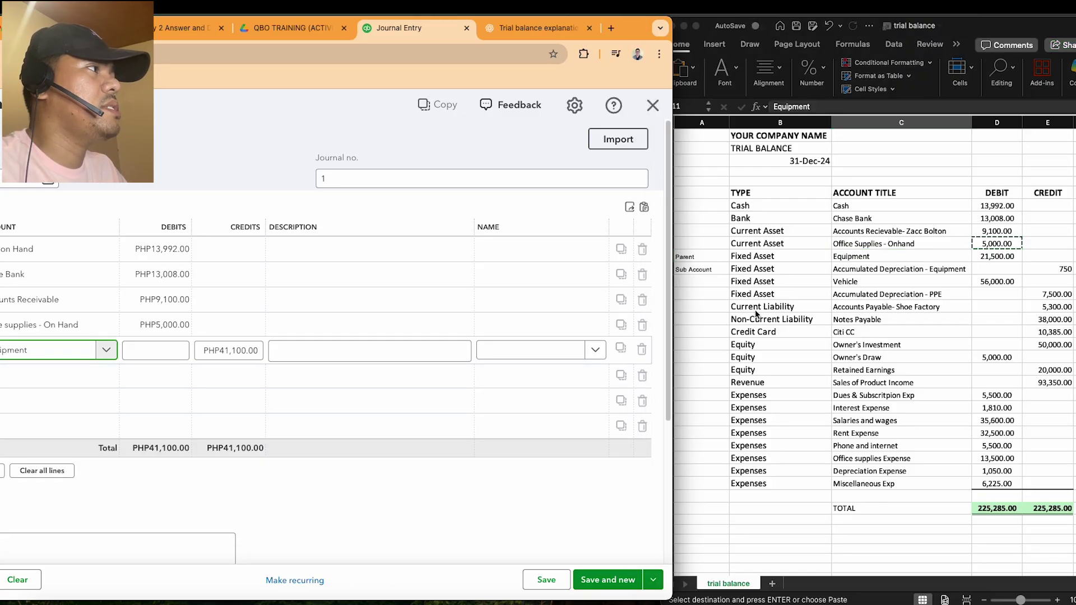
Copy the equipment debit from the trial balance and enter 21,500.00 as the Equipment line's debit.
left_click(1004, 260)
double_click(1004, 258)
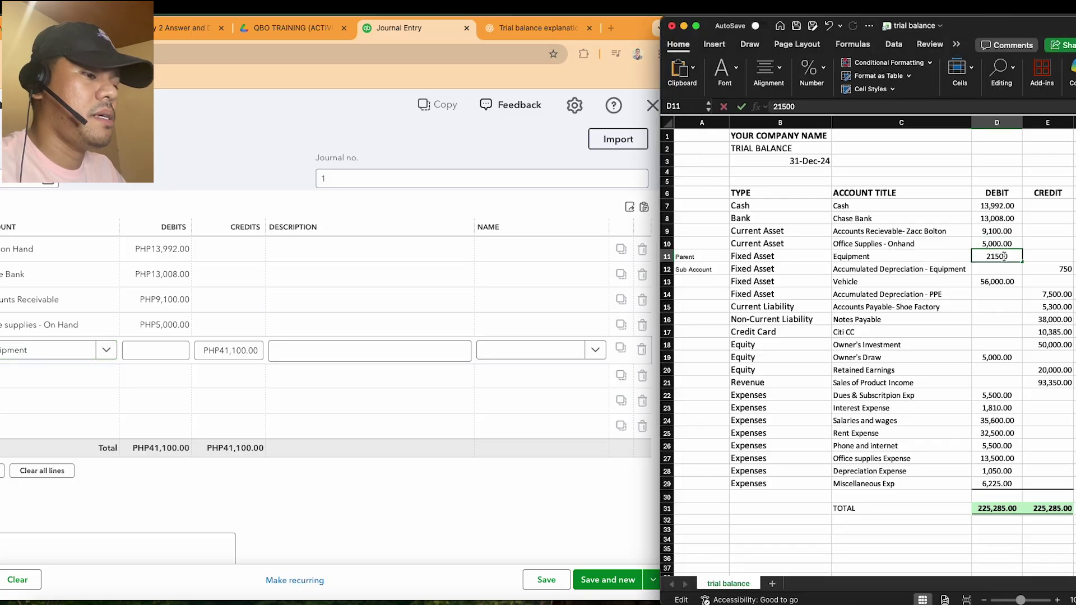
left_click(997, 283)
left_click(1004, 256)
key("super+c")
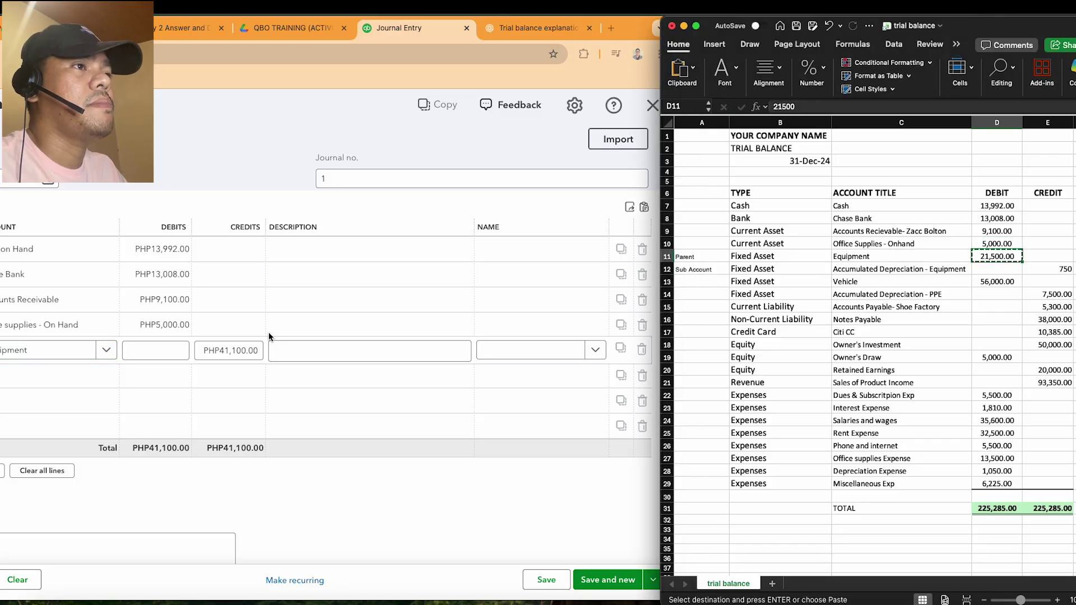
key("super+Tab")
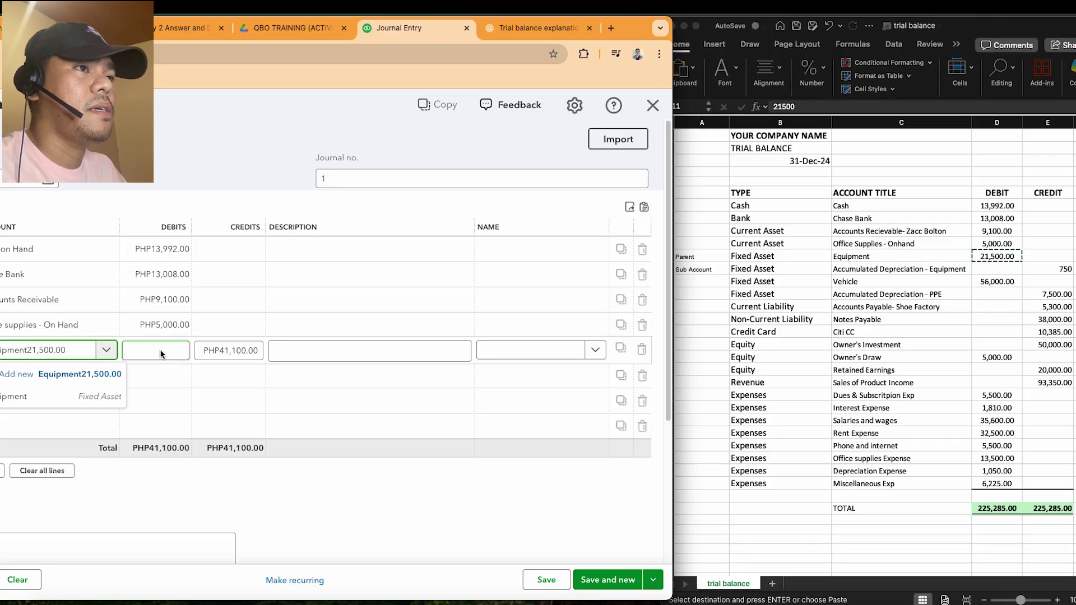
left_click(157, 348)
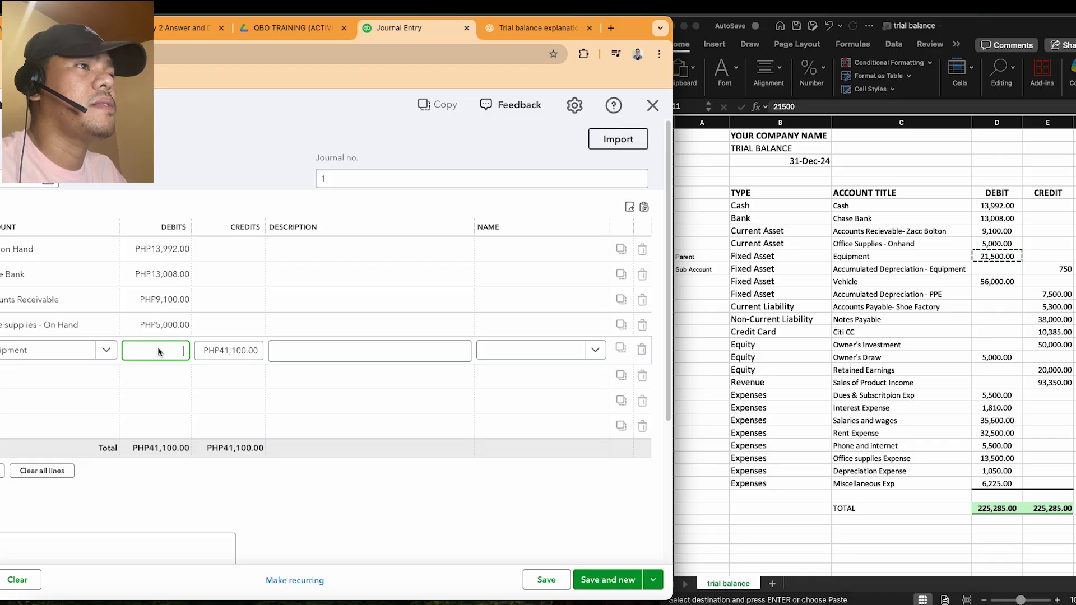
key("super+v")
left_click(91, 378)
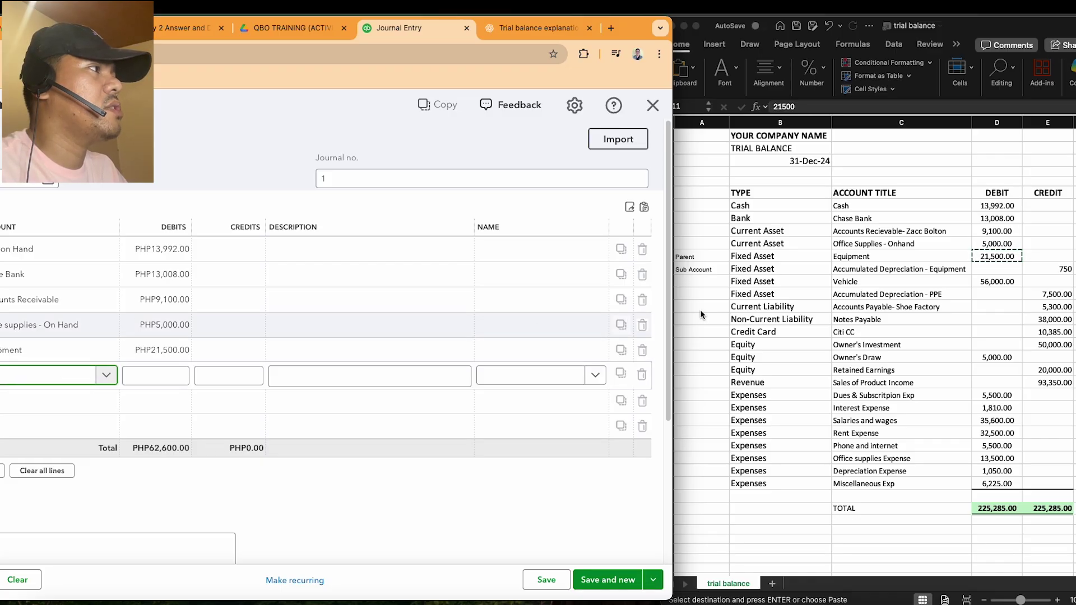
Look up "accumulated" and choose Accumulated depreciation on property, plant and equipment as the account for the journal entry's sixth line.
left_click(868, 271)
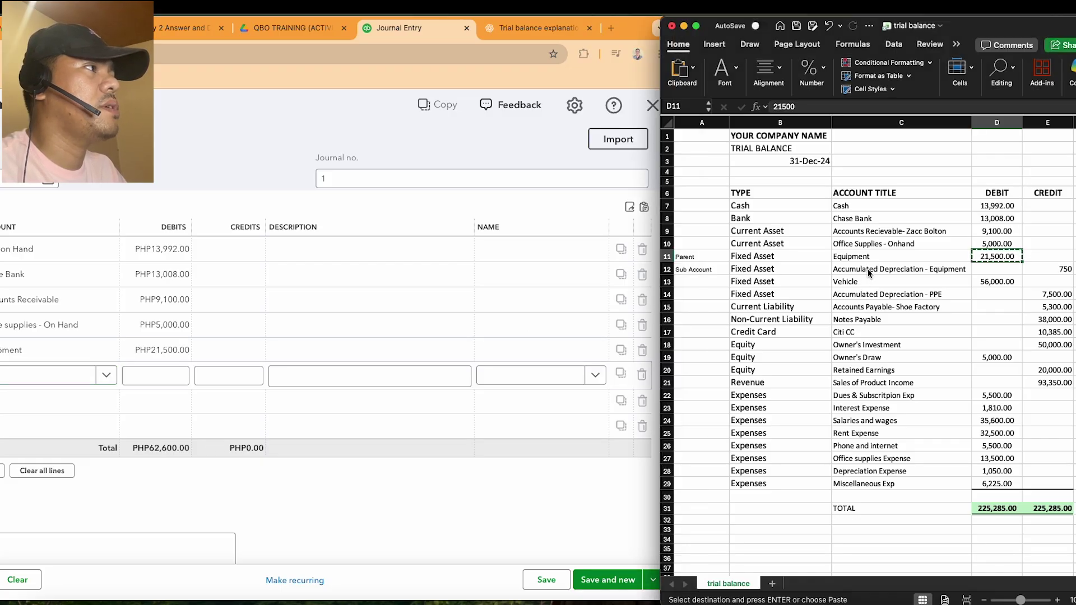
left_click(867, 269)
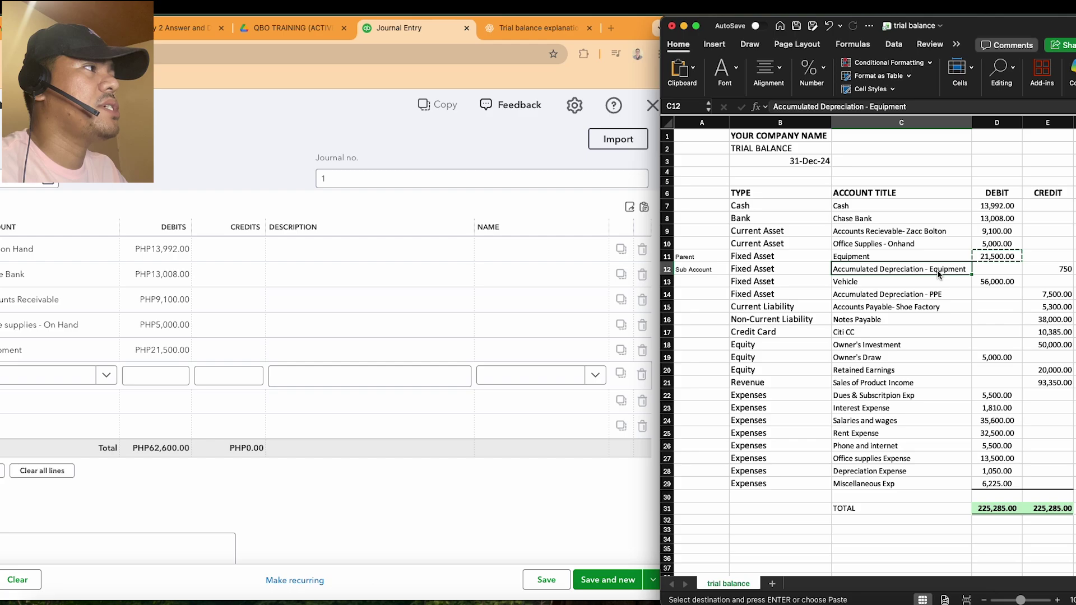
left_click(859, 259)
left_click(859, 269)
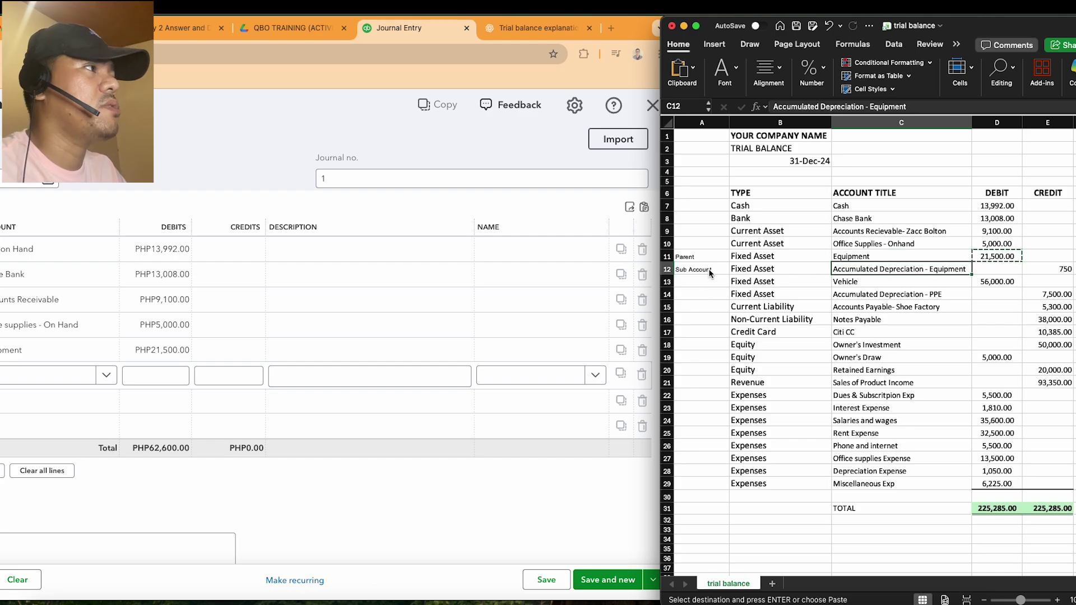
left_click(869, 257)
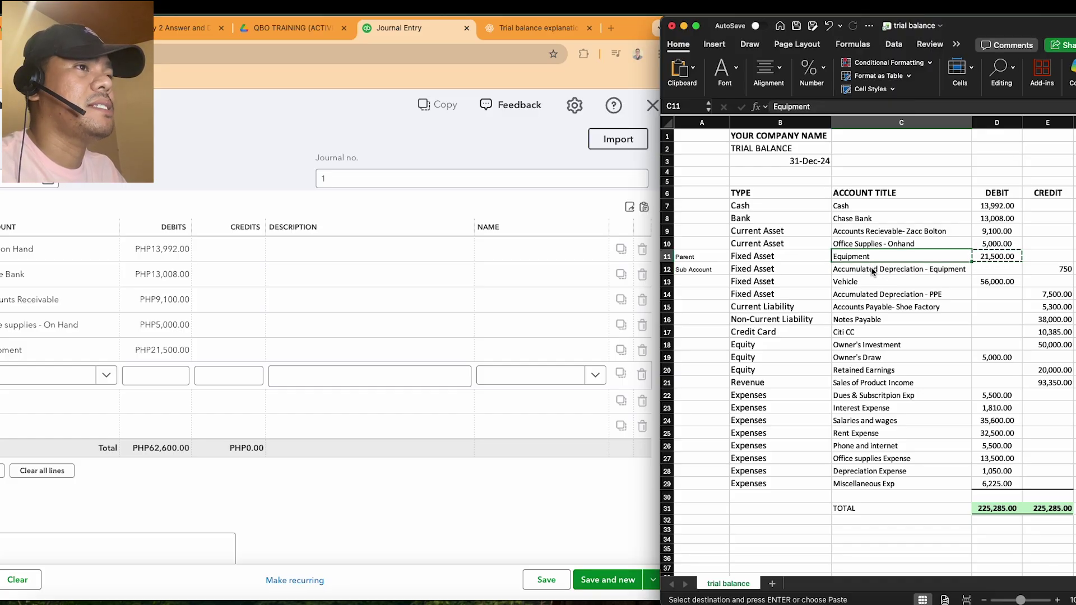
left_click(35, 377)
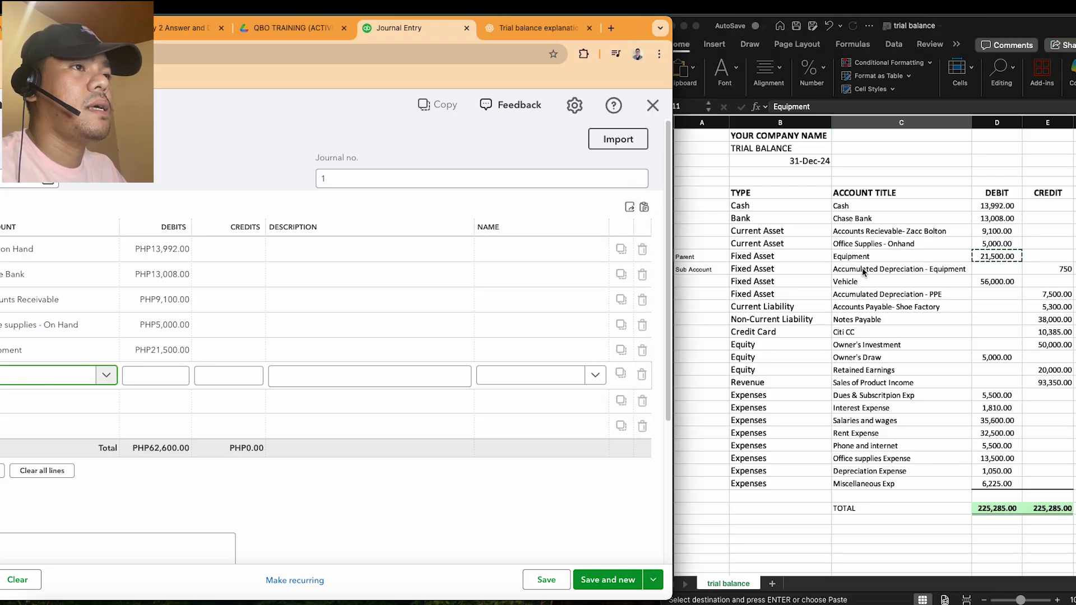
left_click(901, 269)
left_click(33, 375)
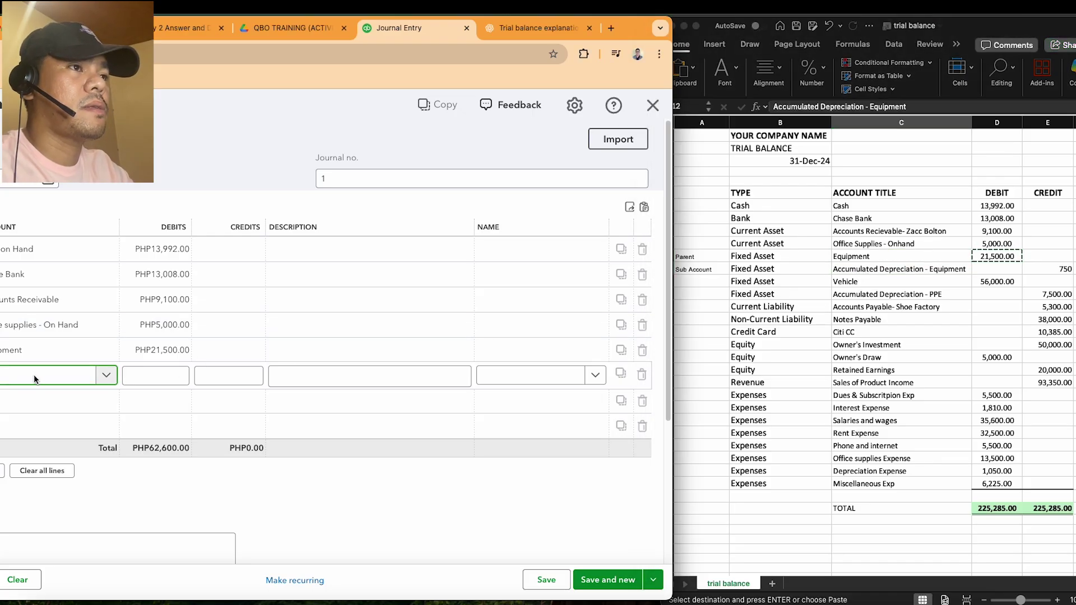
type("accum")
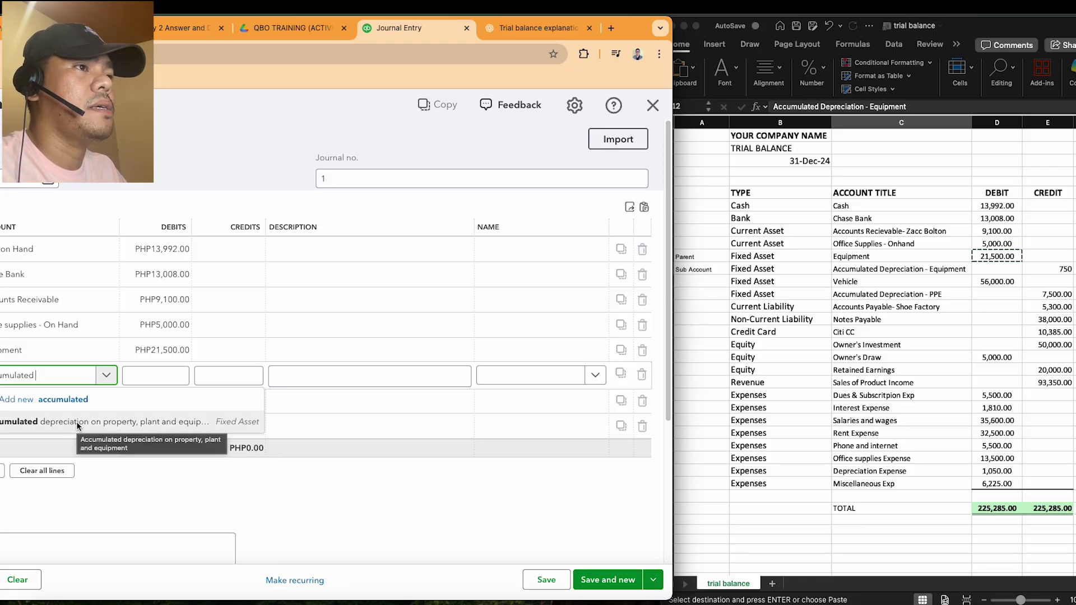
left_click(77, 421)
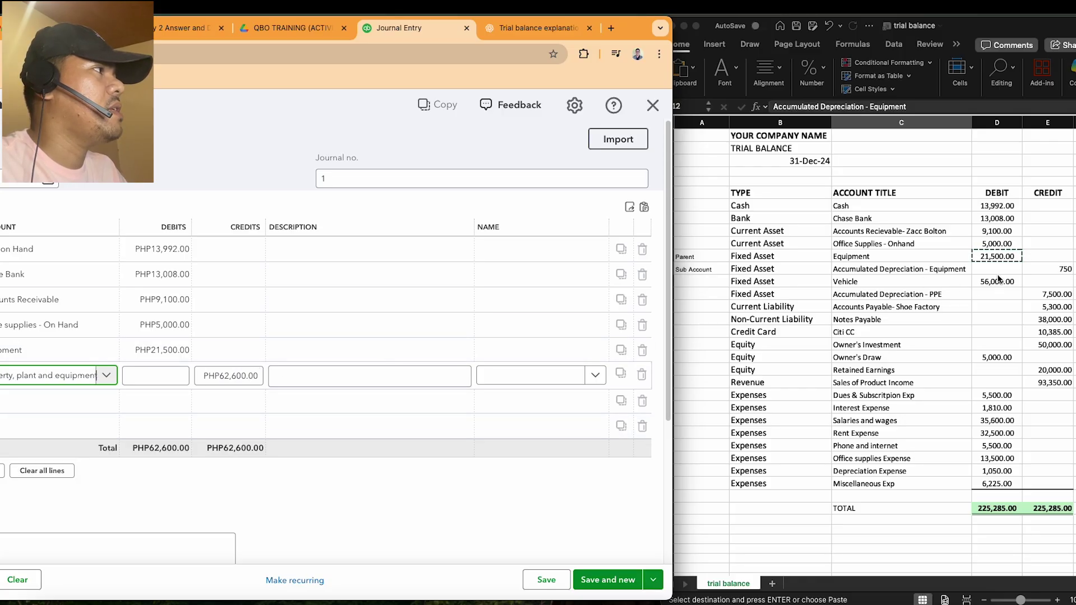
Copy the equipment's accumulated depreciation credit from the trial balance and enter 750.00 as the sixth line's credit.
left_click(1055, 274)
left_click(1056, 273)
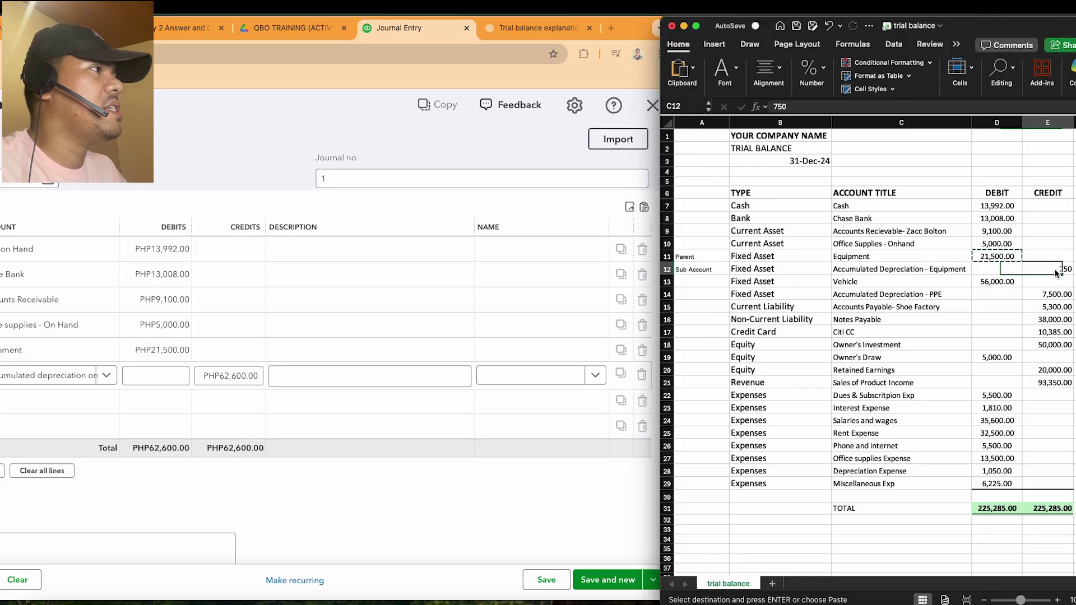
key("super+c")
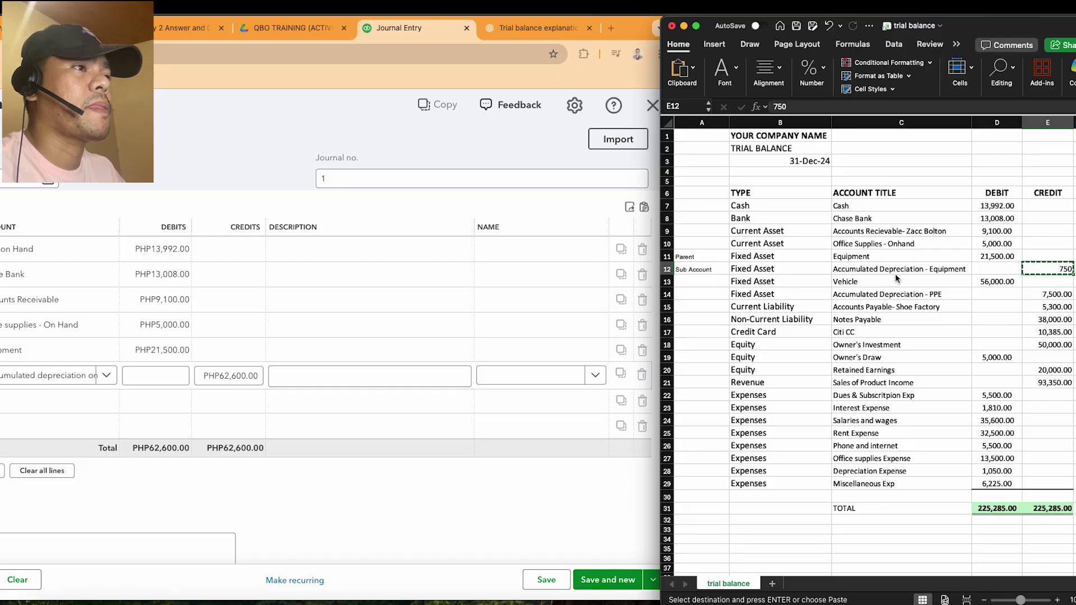
left_click(229, 375)
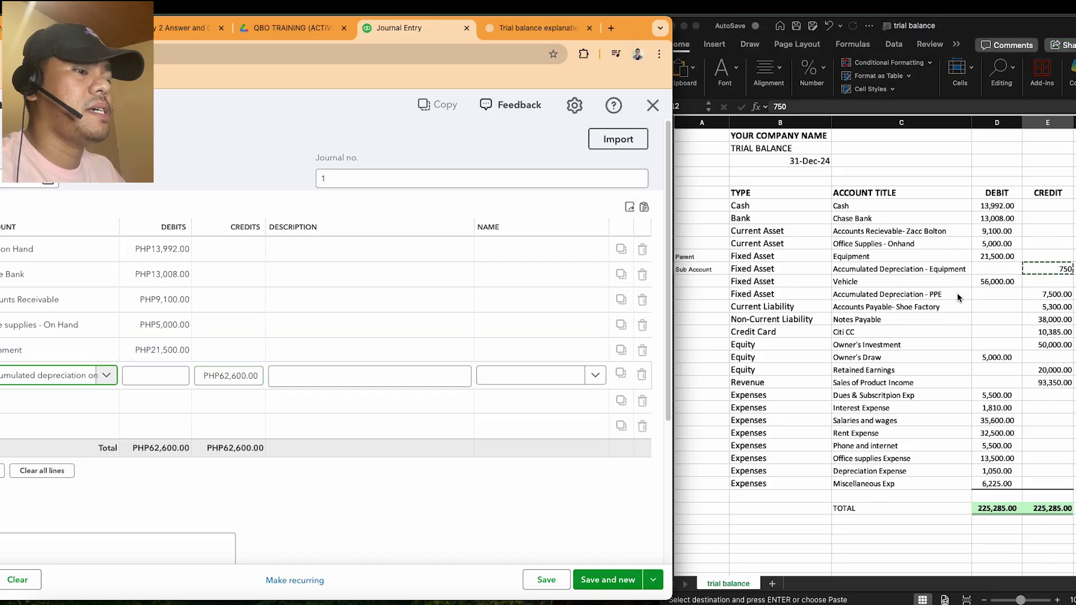
left_click(217, 373)
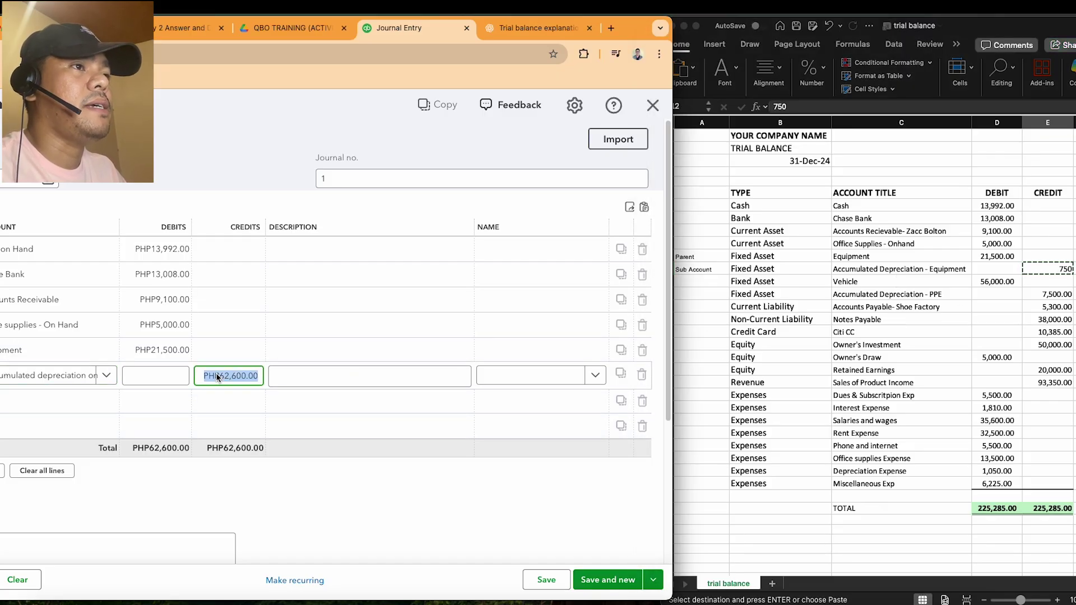
key("super+v")
key("Return")
left_click(60, 400)
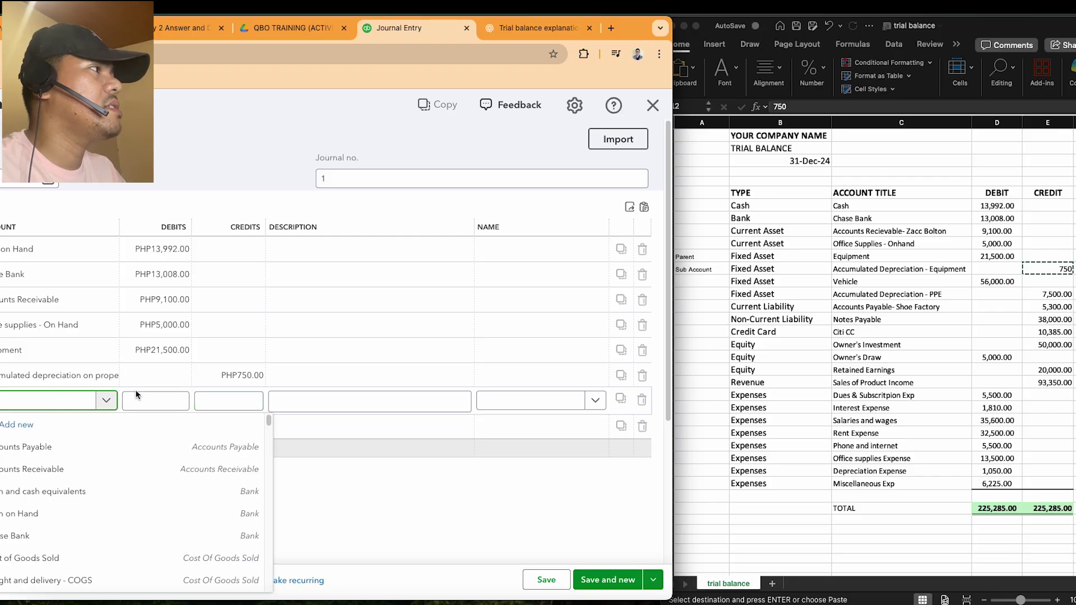
Look up "vehicle" and choose Vehicle as the account for the journal entry's seventh line.
left_click(880, 272)
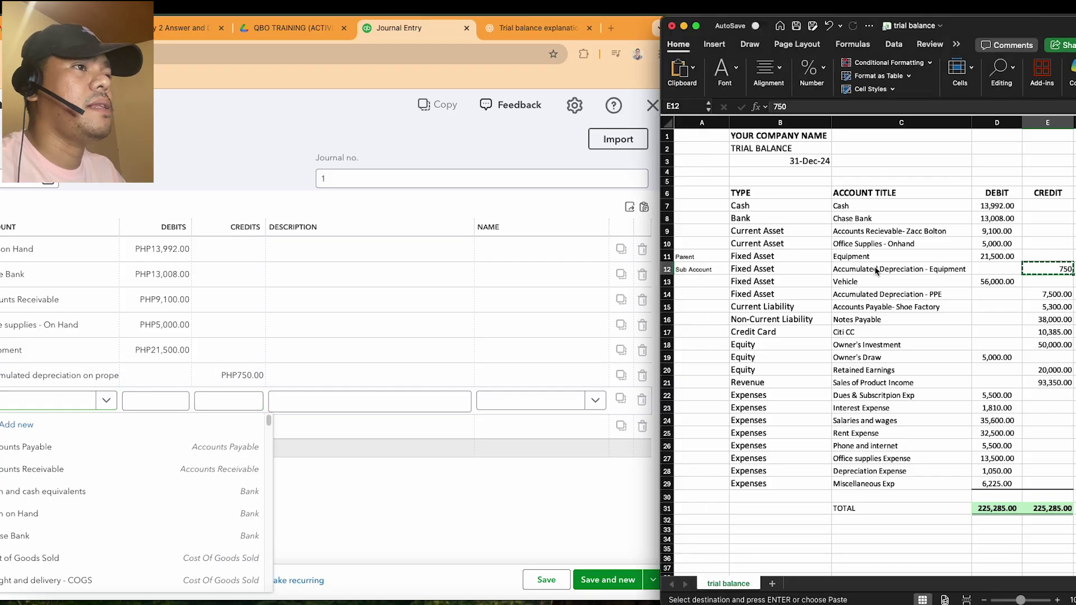
left_click(868, 274)
left_click(862, 283)
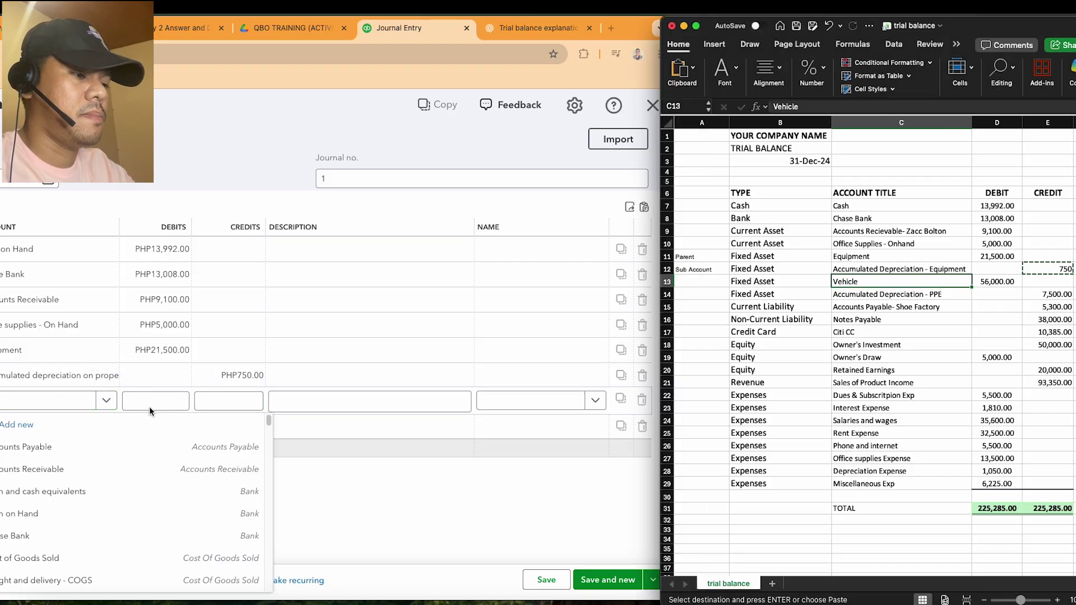
left_click(43, 398)
type("vehicl")
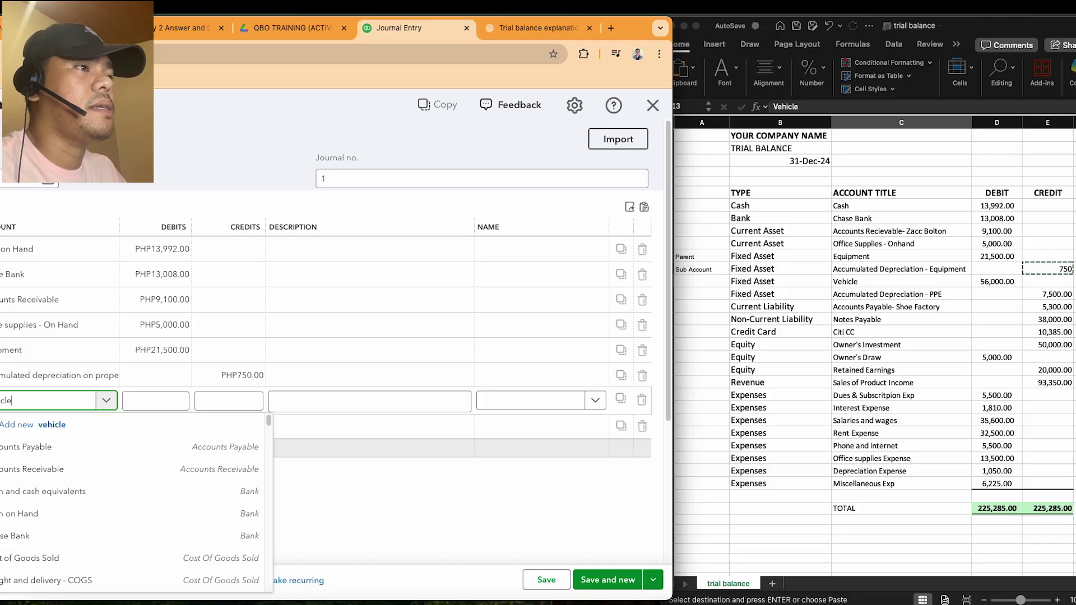
left_click(49, 448)
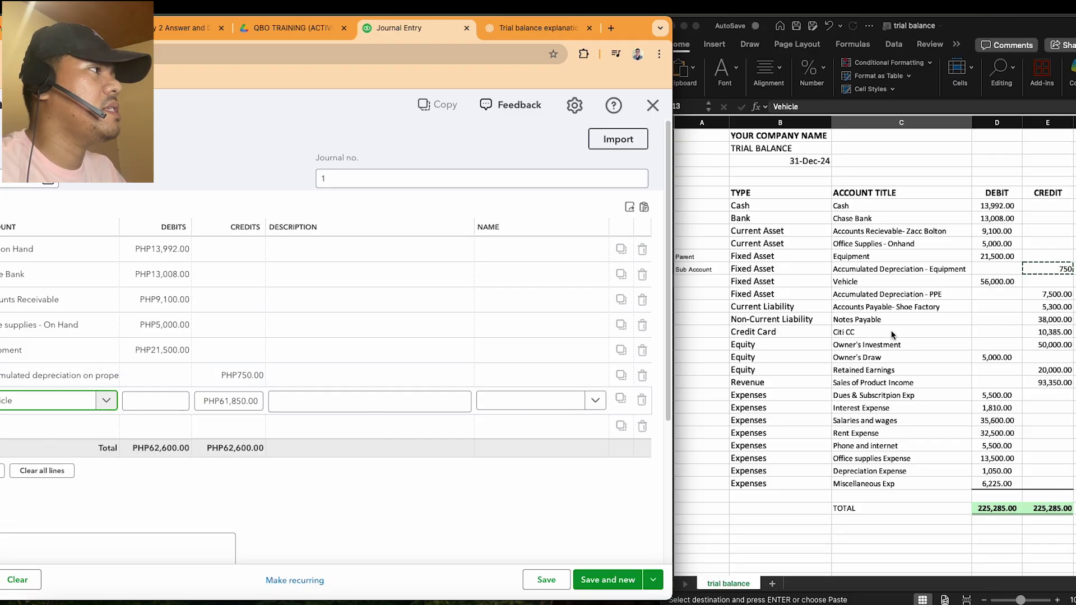
Copy the vehicle debit from the trial balance and enter 56,000.00 as the seventh line's debit.
left_click(1008, 286)
double_click(1001, 283)
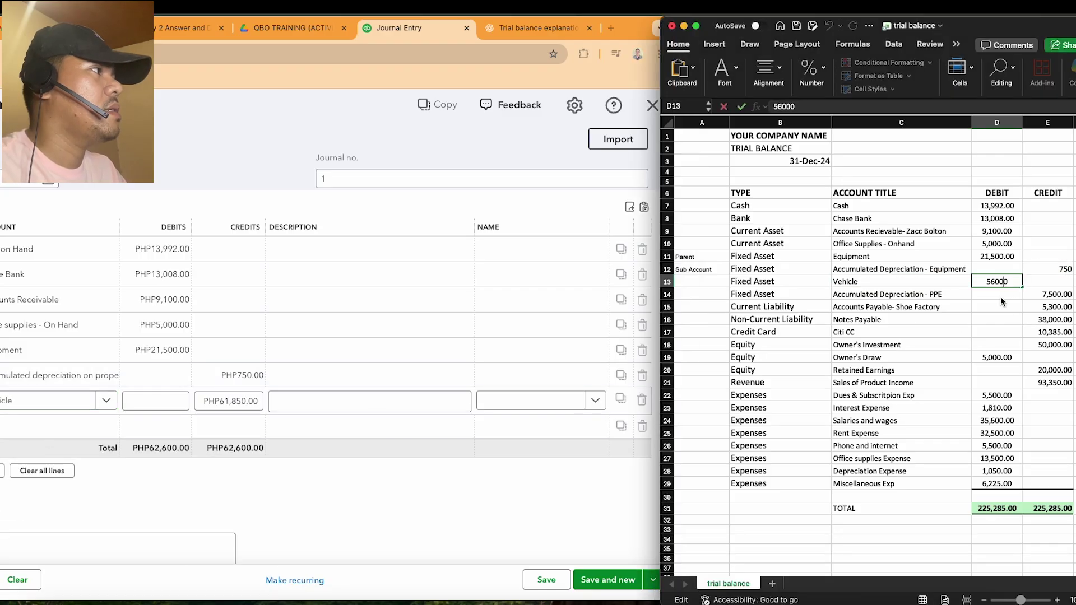
left_click(992, 307)
left_click(1000, 281)
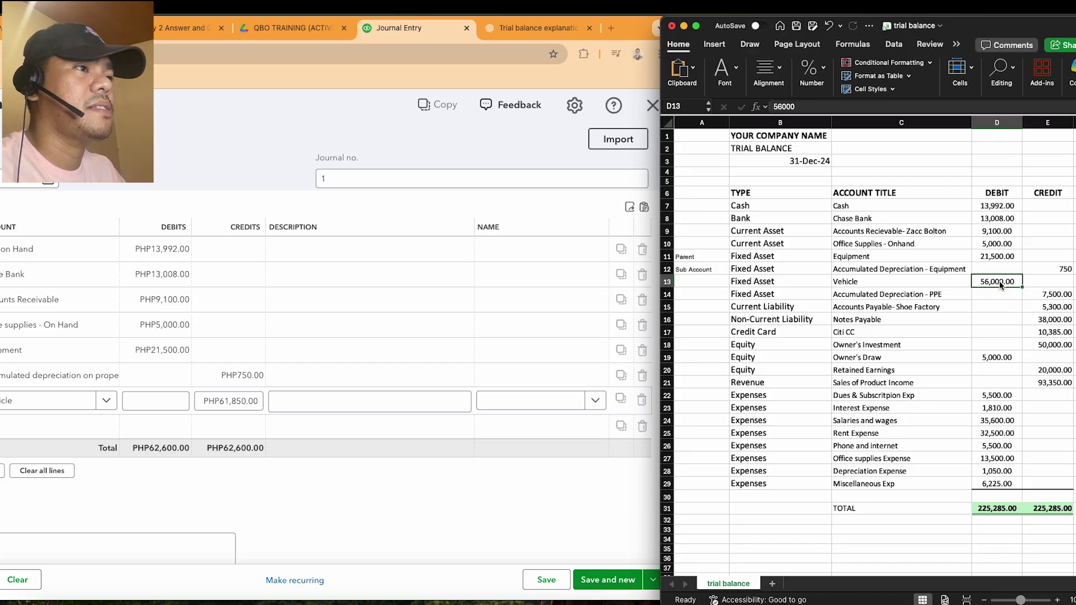
key("cmd+c")
left_click(149, 389)
key("cmd+v")
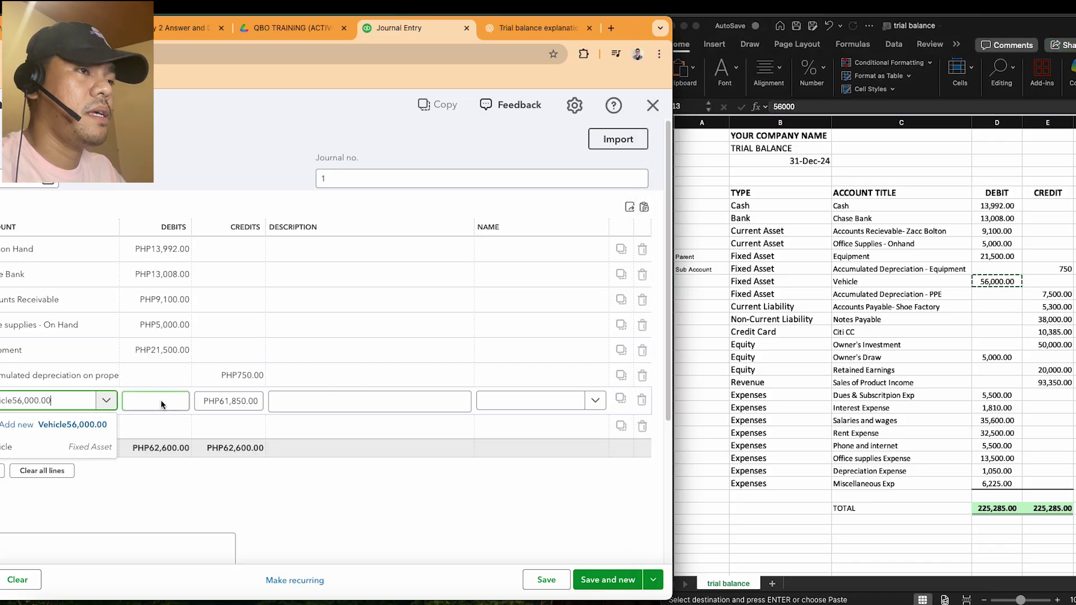
key("cmd+z")
left_click(142, 401)
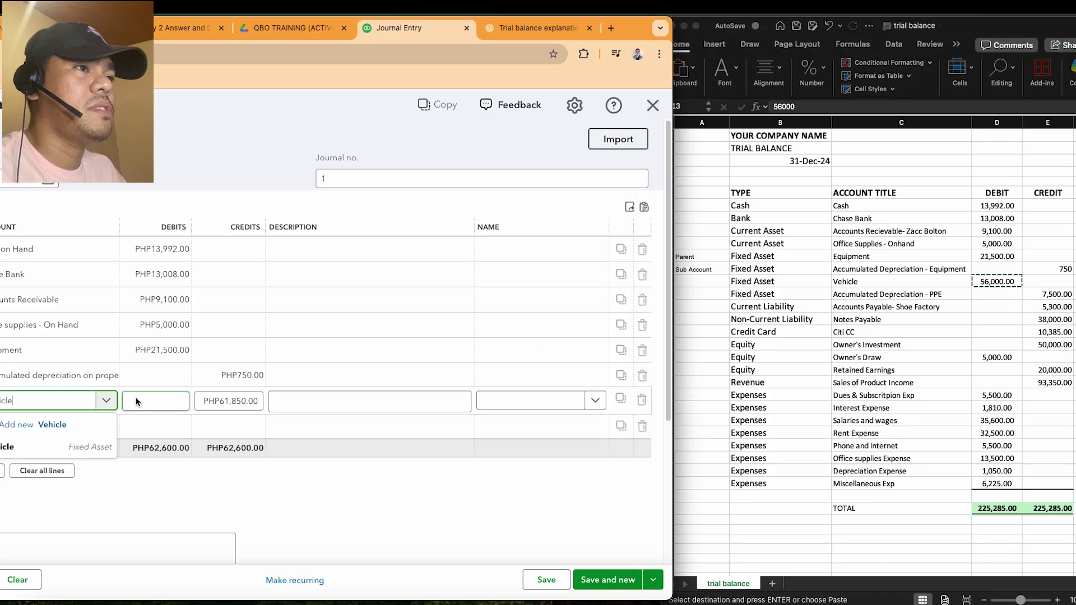
Search for "vehicle" again and reselect the Vehicle account on the line with the 56,000.00 debit.
left_click(47, 401)
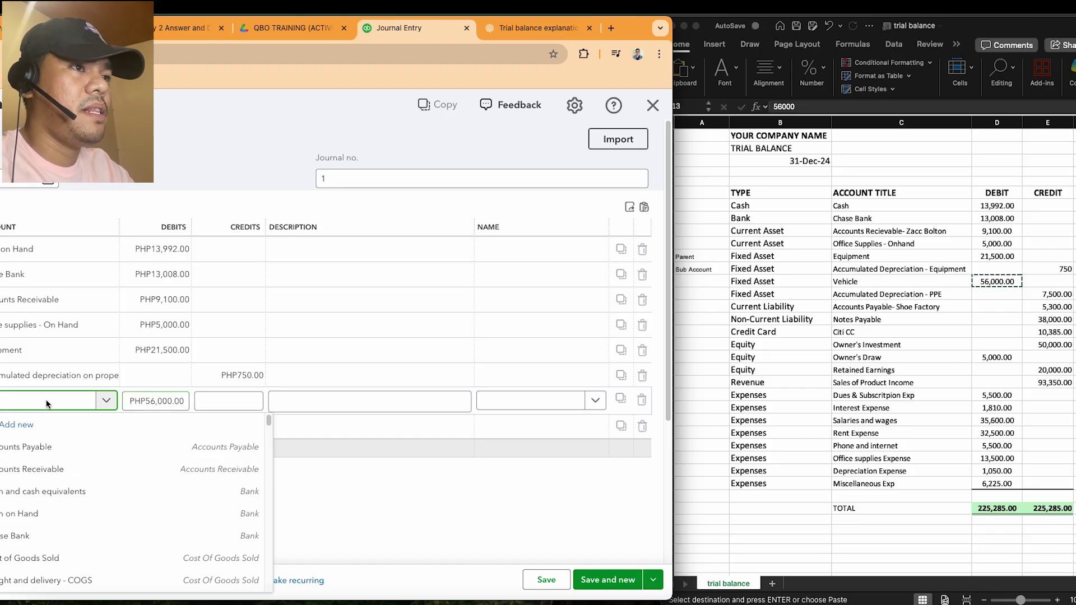
type("vehic")
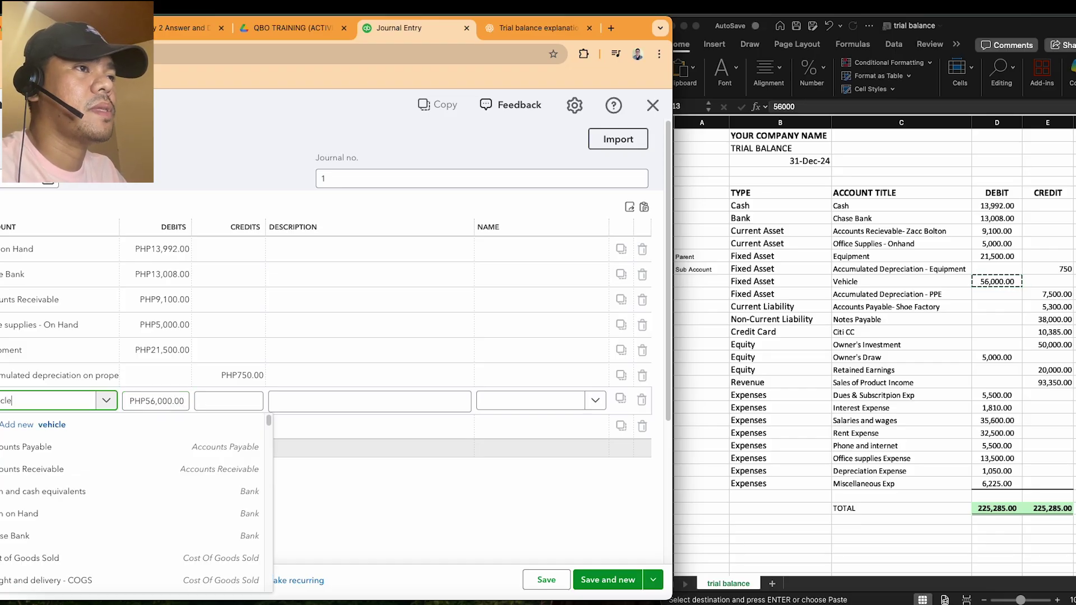
type("le")
left_click(50, 449)
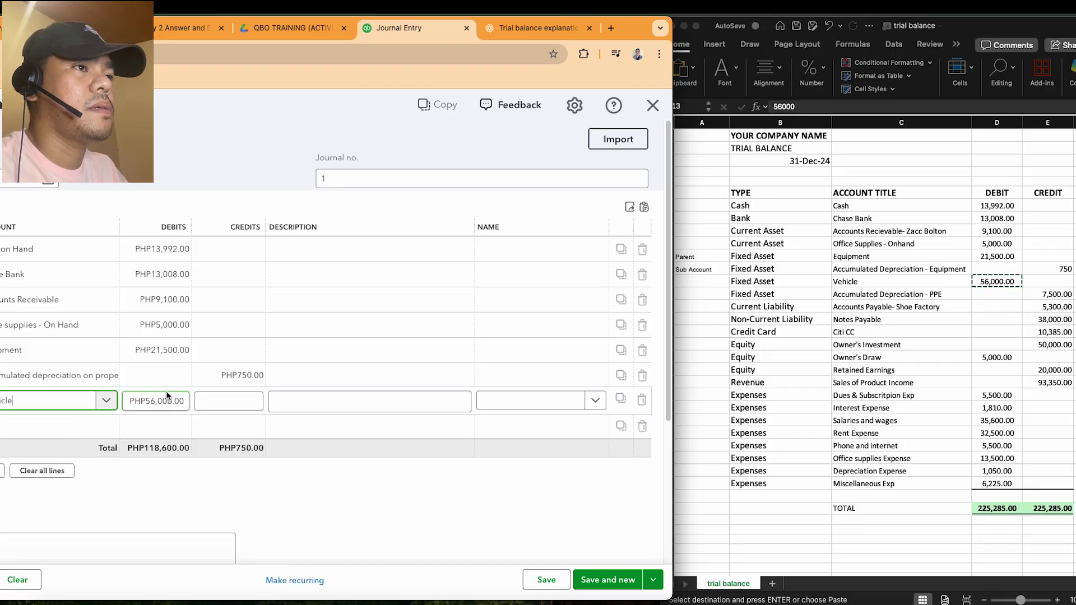
left_click(194, 371)
left_click(35, 401)
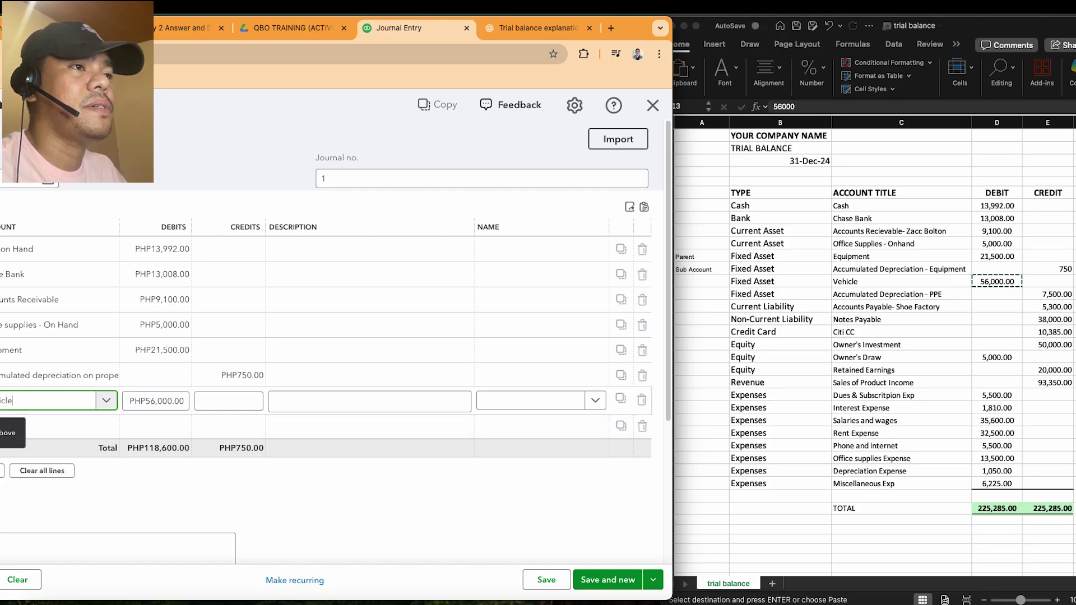
Insert a line above the 56,000.00 Vehicle line in the journal entry and choose Vehicle as its account.
left_click(3, 415)
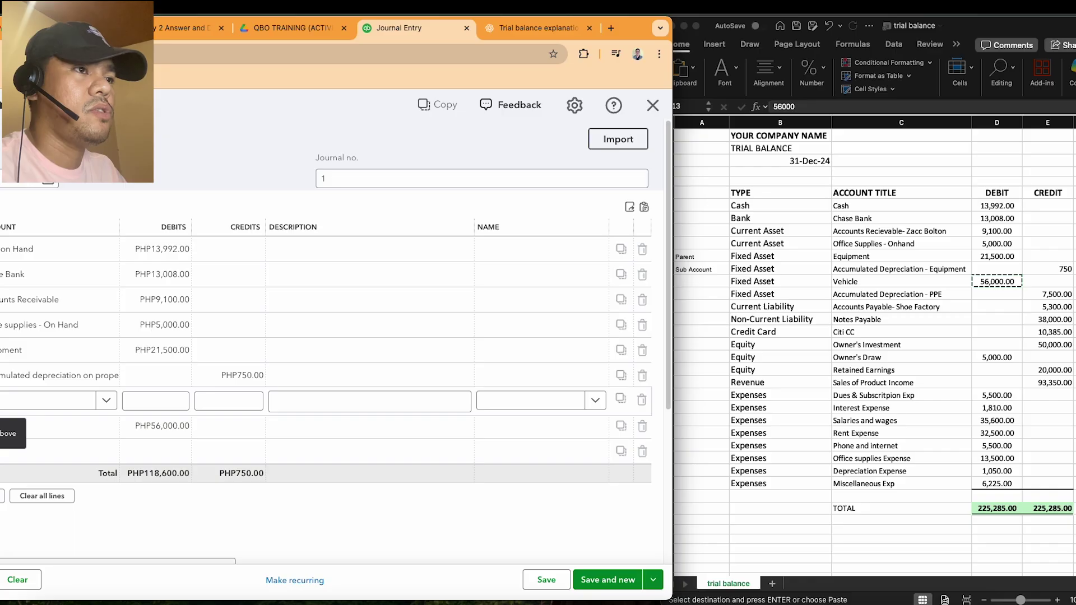
left_click(33, 425)
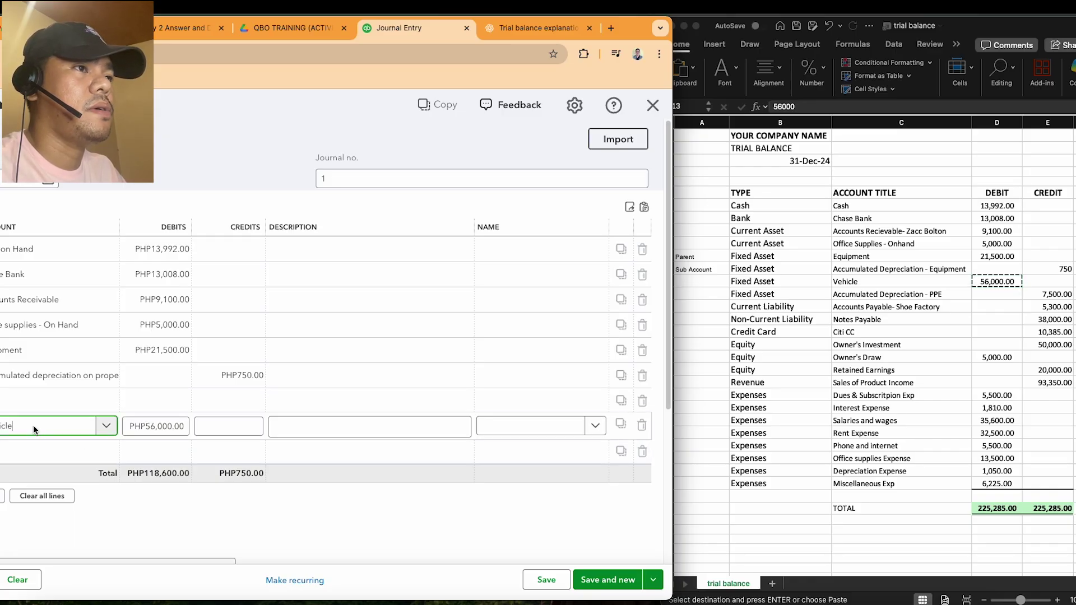
left_click(28, 400)
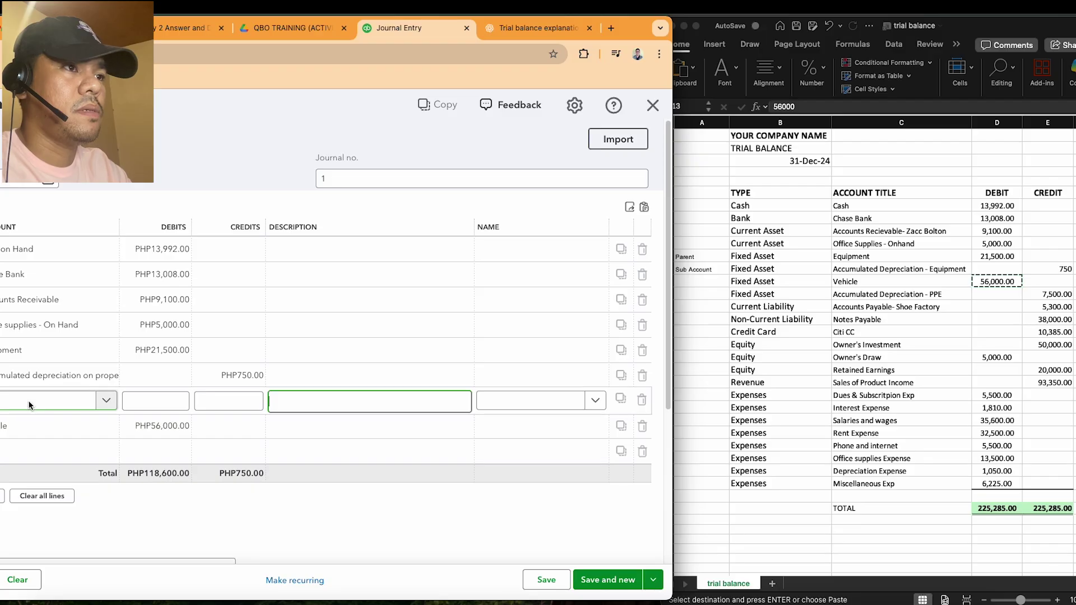
type("vehc")
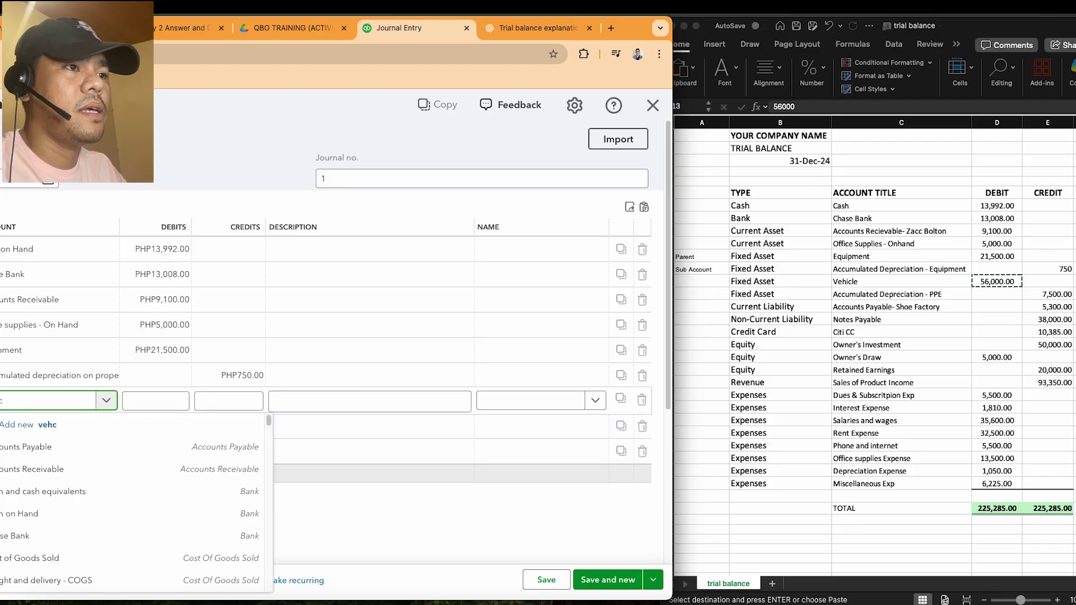
key("BackSpace")
type("icle")
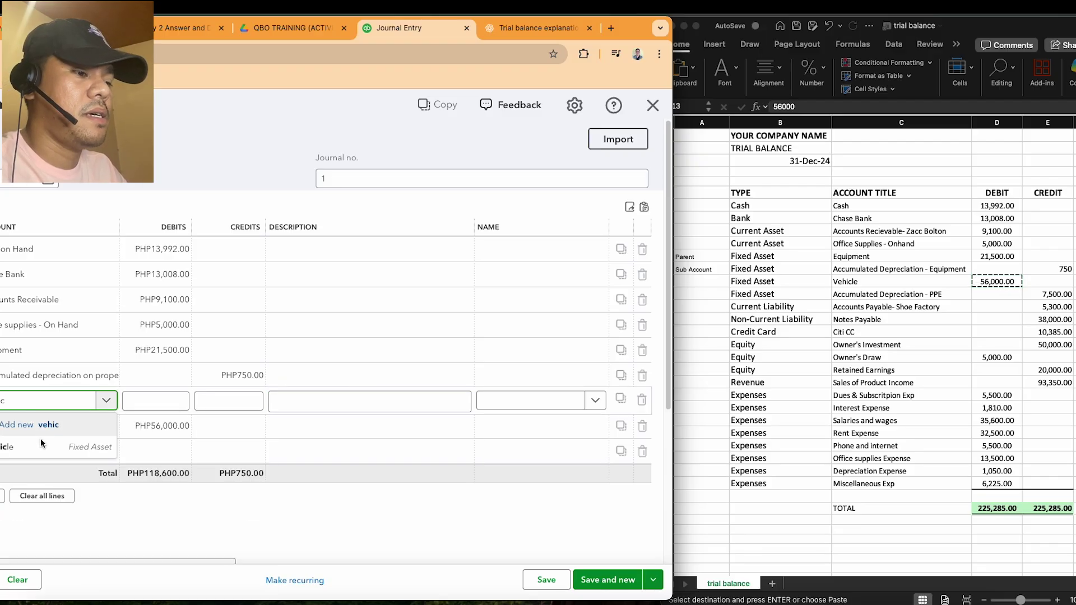
key("Return")
Copy the 56,000.00 debit from the eighth line into the seventh Vehicle line's debit.
left_click(166, 424)
key("ctrl+c")
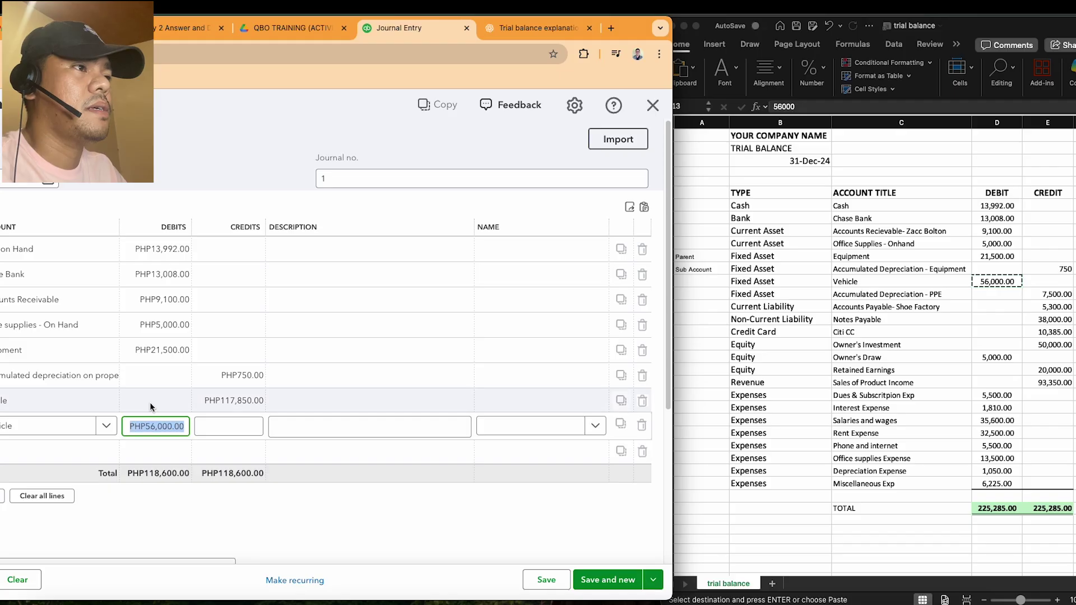
left_click(149, 399)
key("ctrl+v")
left_click(215, 430)
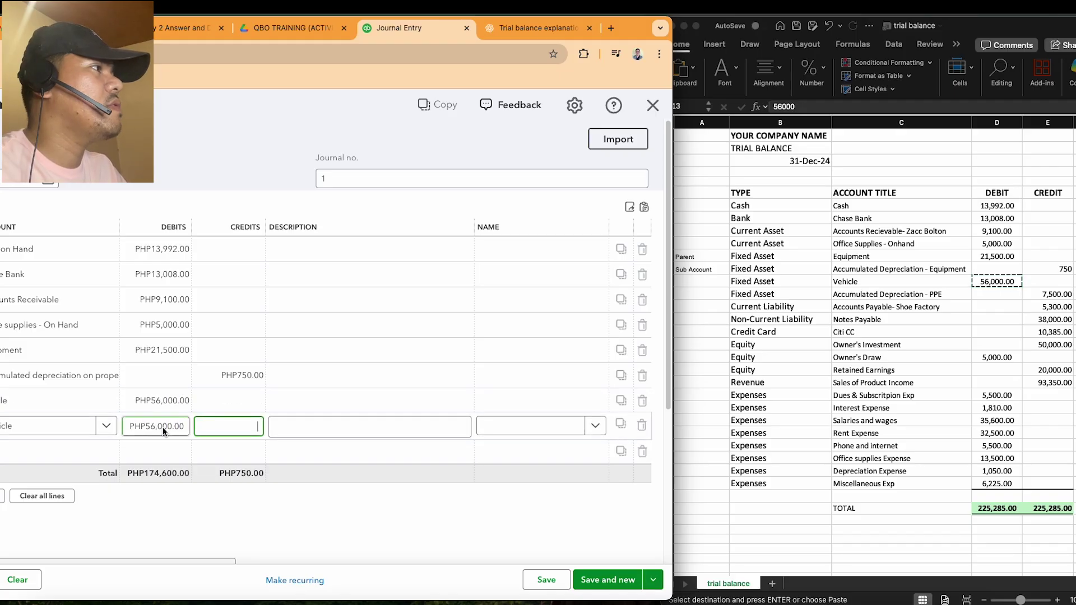
left_click(162, 425)
left_click(235, 426)
Check the trial balance's Accumulated Depreciation - PPE row and replace the eighth line's Vehicle account with Accumulated depreciation on property, plant and equipment.
left_click(886, 305)
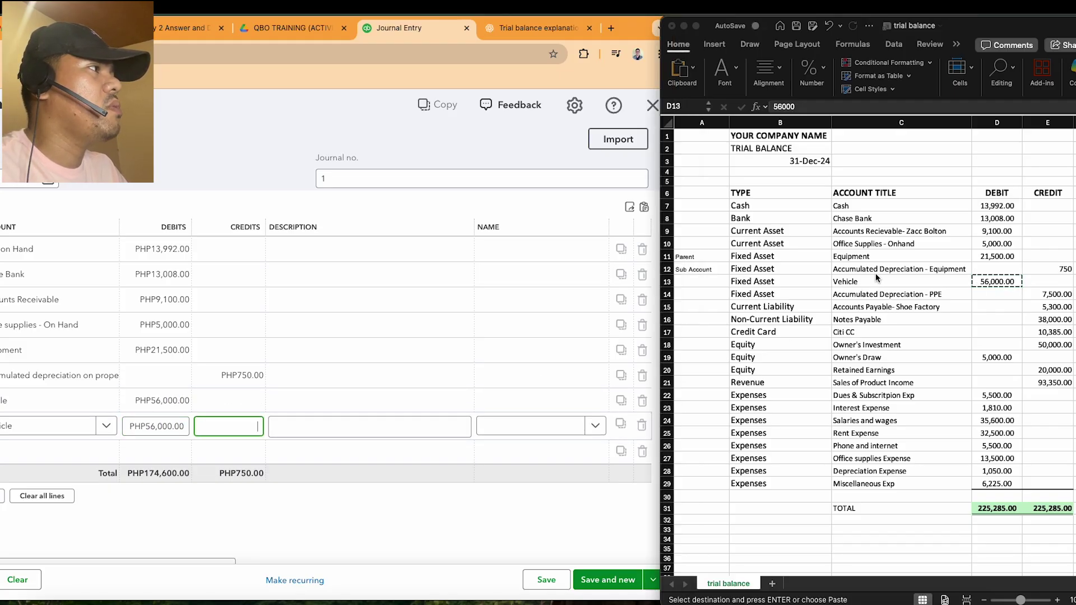
left_click(877, 283)
left_click(875, 296)
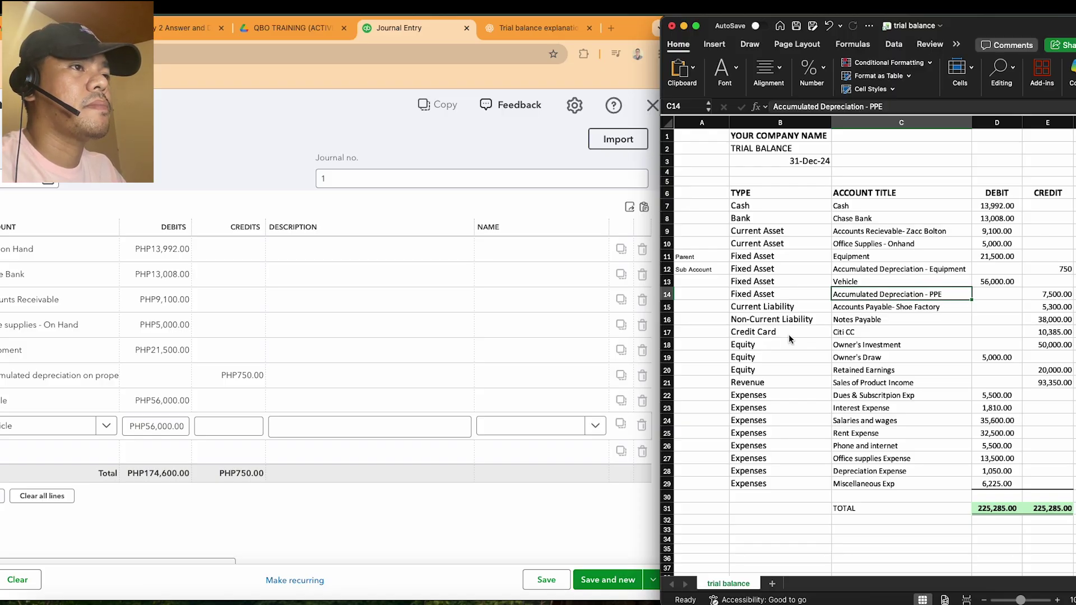
left_click(57, 429)
left_click(52, 424)
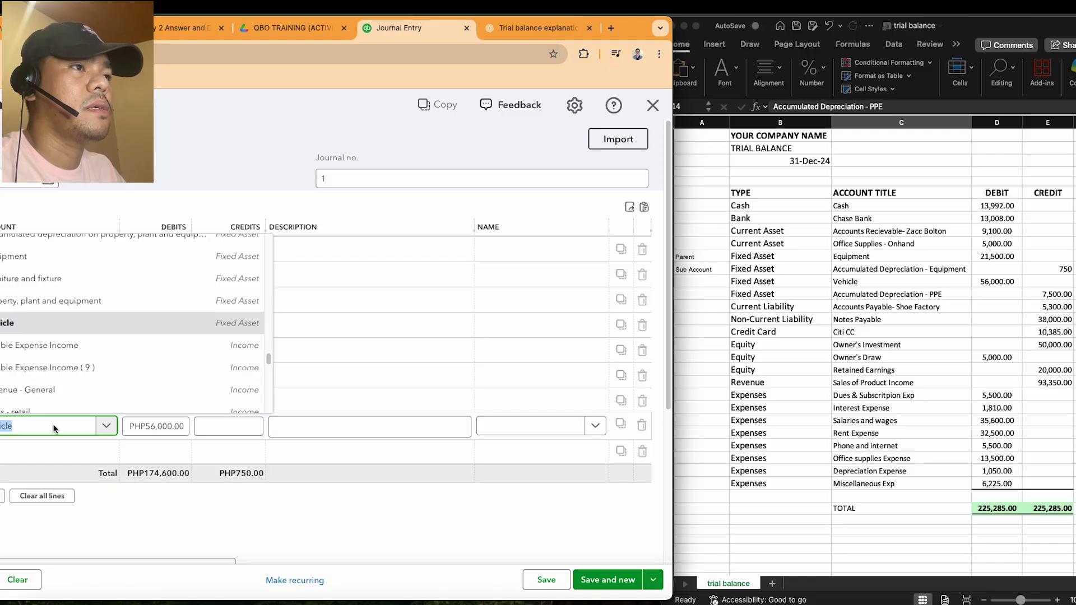
left_click(59, 455)
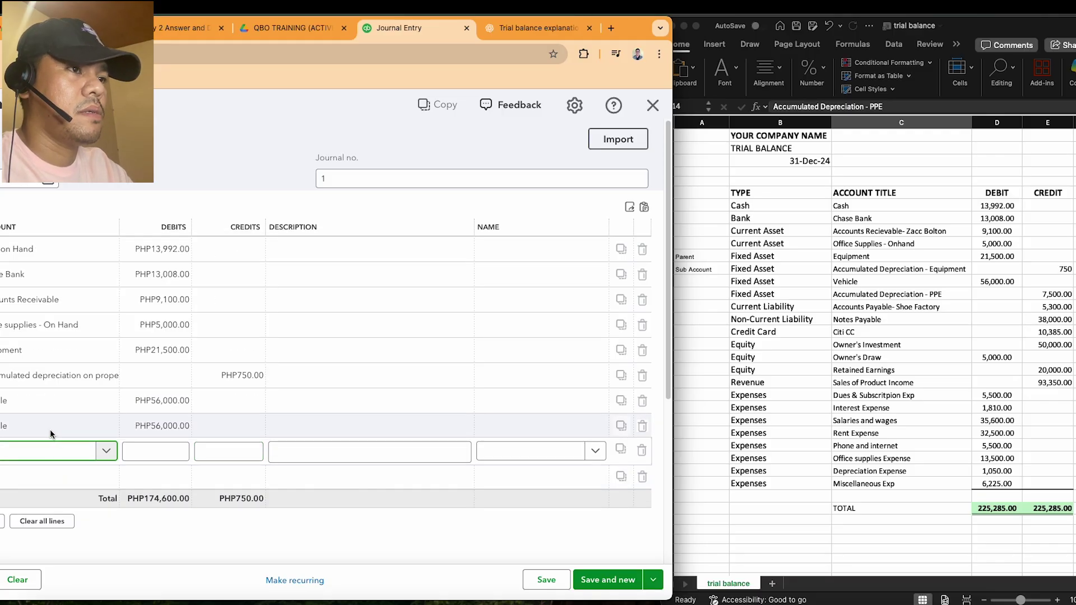
left_click(51, 430)
type("Vehicle")
key("BackSpace")
key("BackSpace")
key("BackSpace")
key("BackSpace")
key("BackSpace")
key("BackSpace")
key("BackSpace")
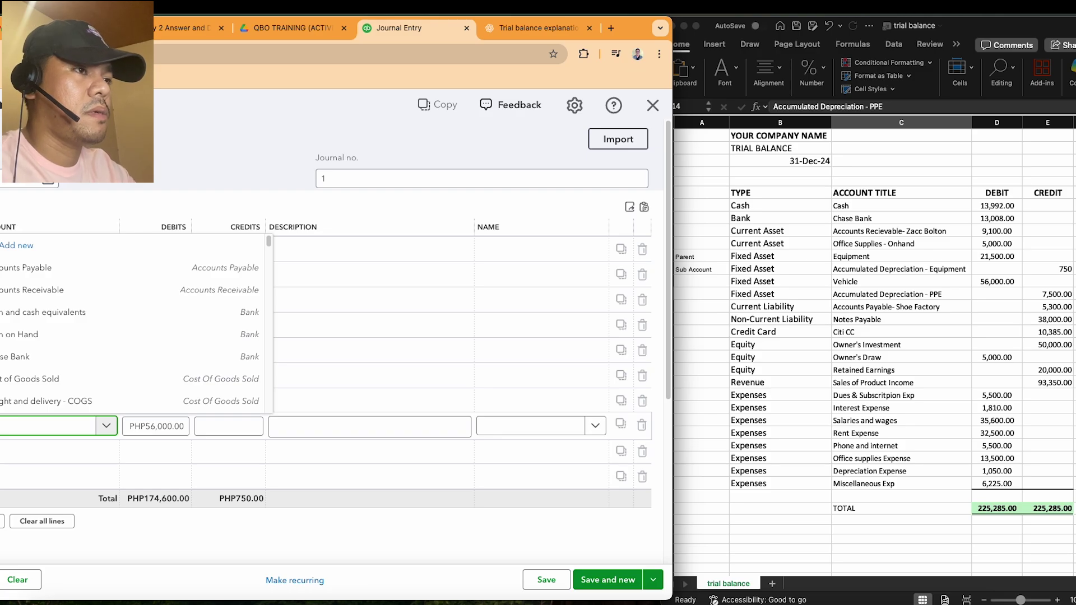
type("accumulated")
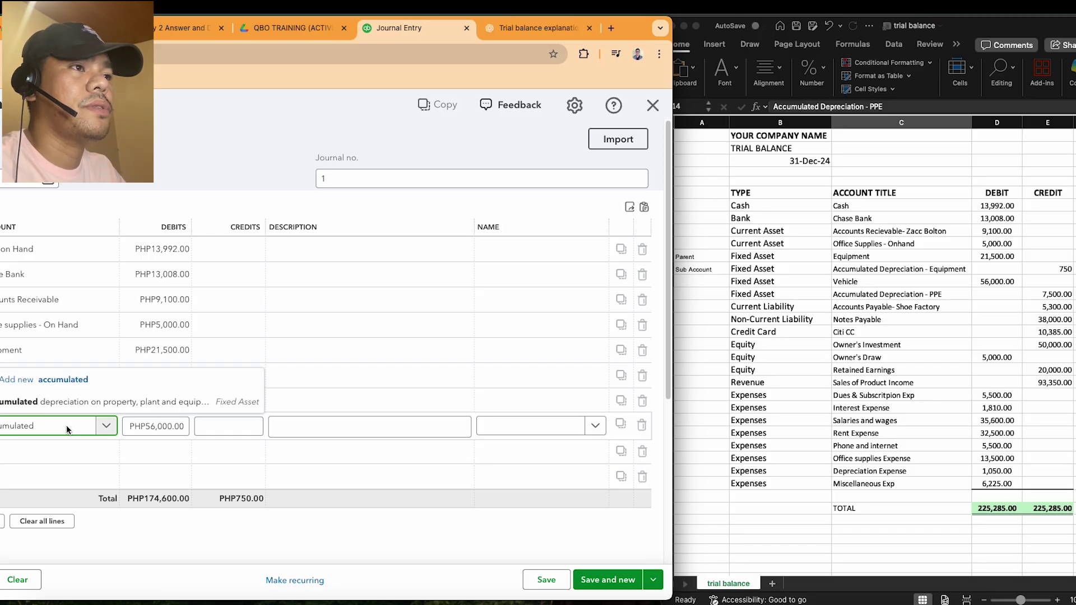
type("d")
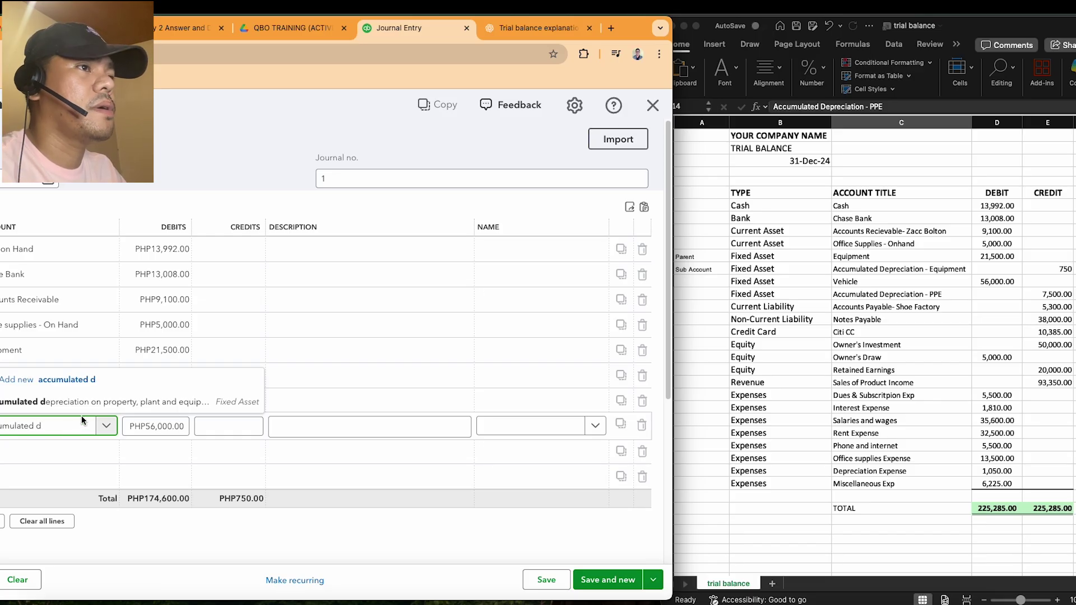
left_click(97, 403)
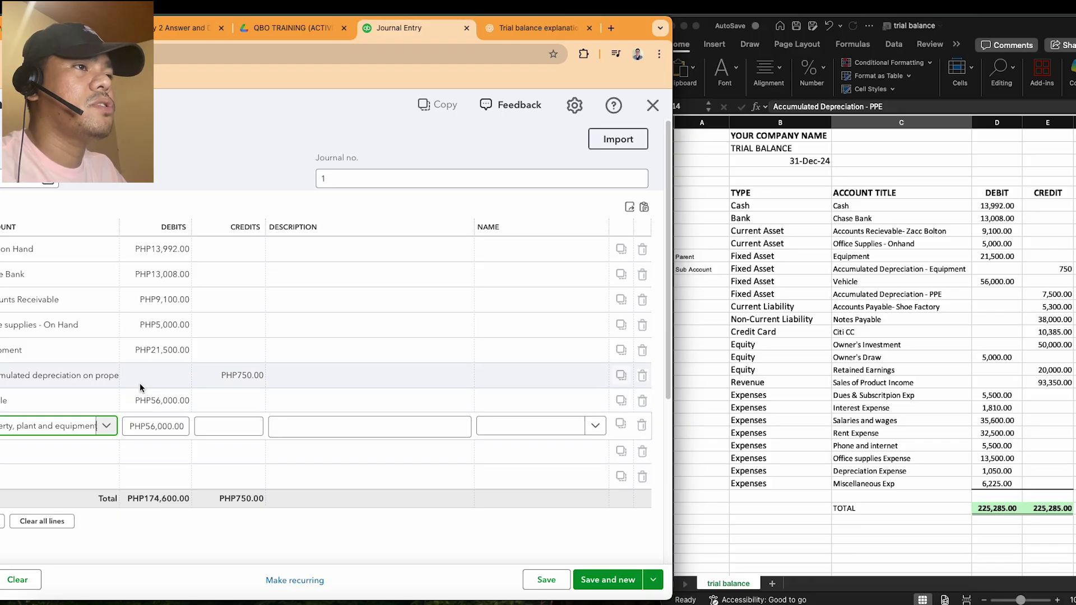
Compare the trial balance's two accumulated depreciation titles and search the accounts for "accu" on the 750.00 credit line.
left_click(90, 371)
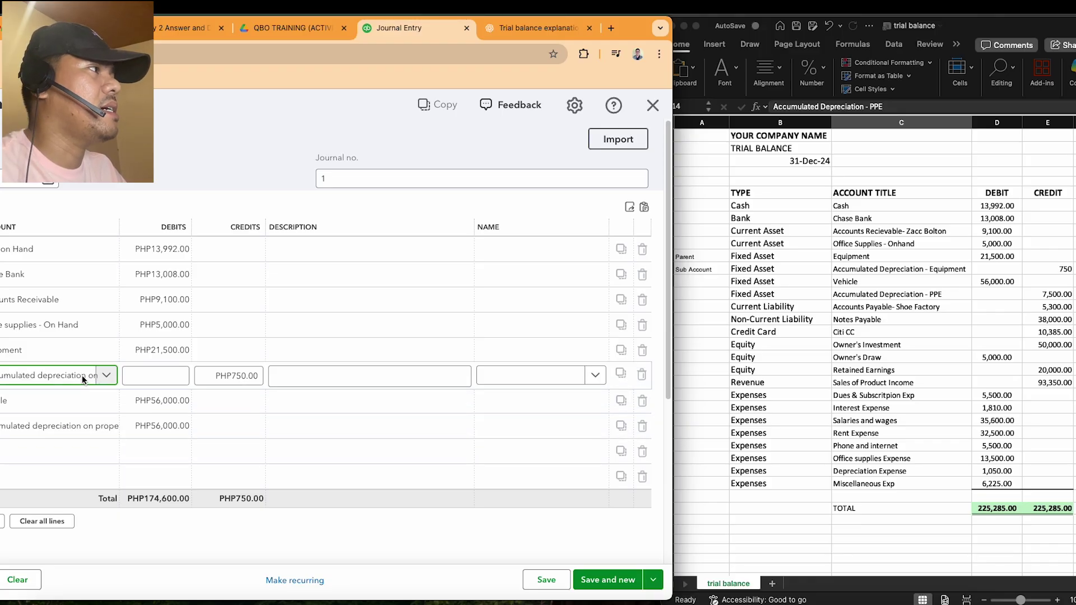
left_click(938, 295)
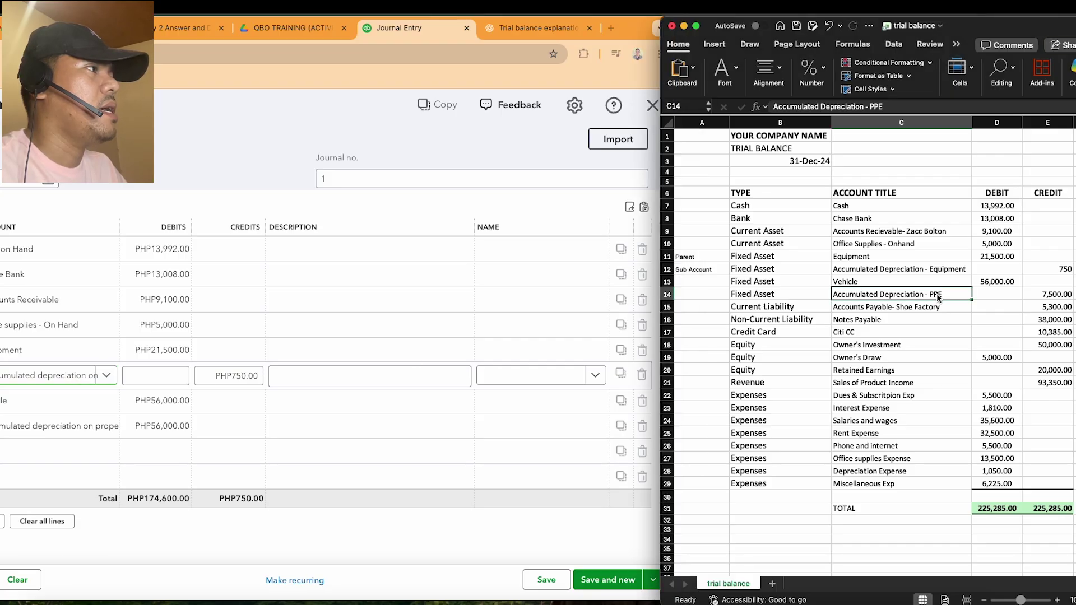
left_click(945, 271)
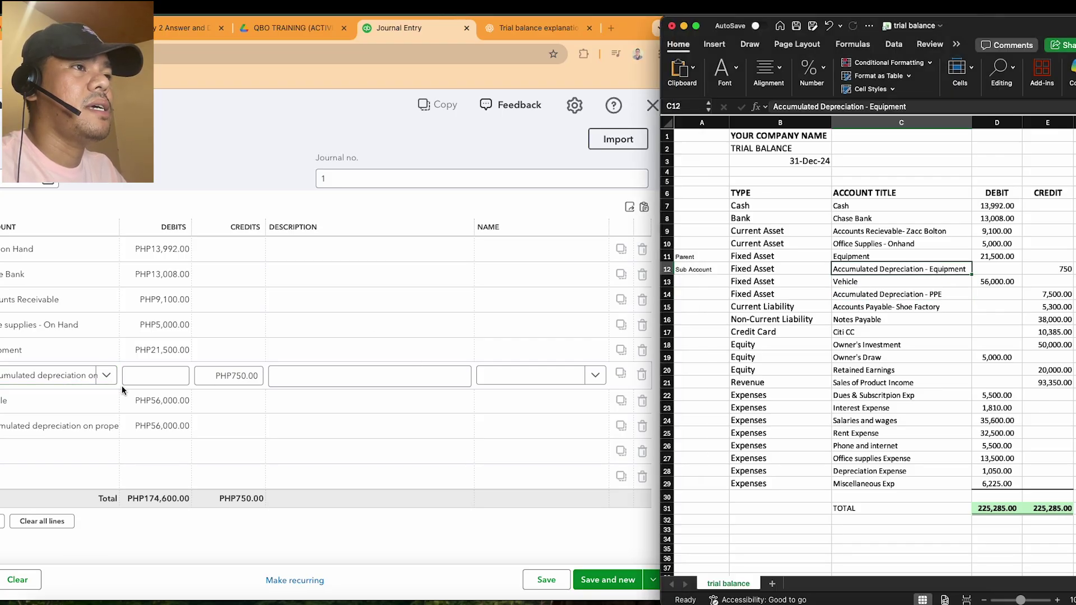
left_click(84, 381)
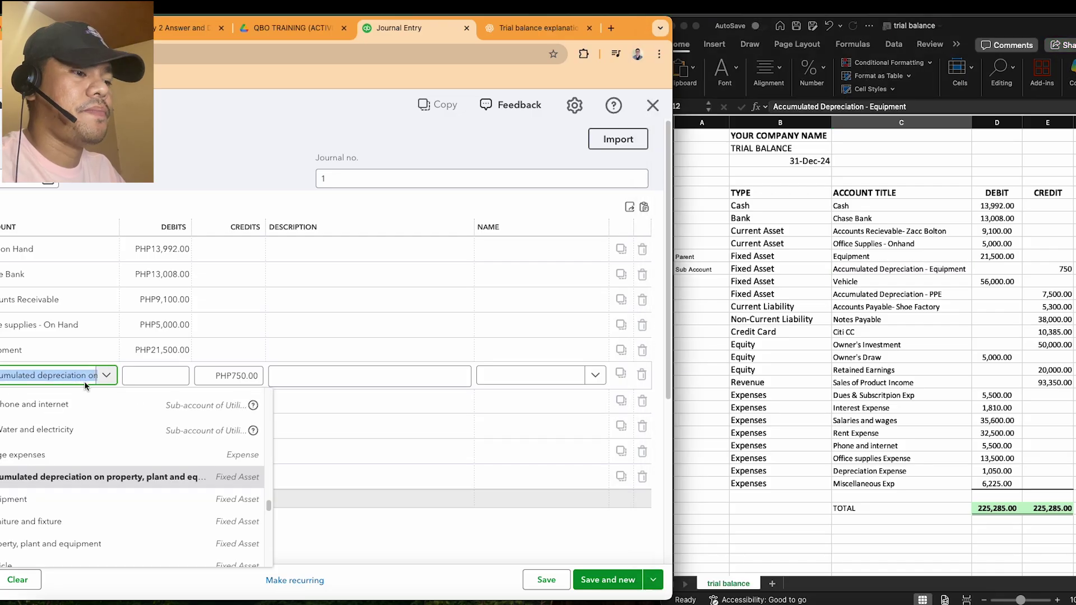
left_click(88, 374)
left_click(69, 372)
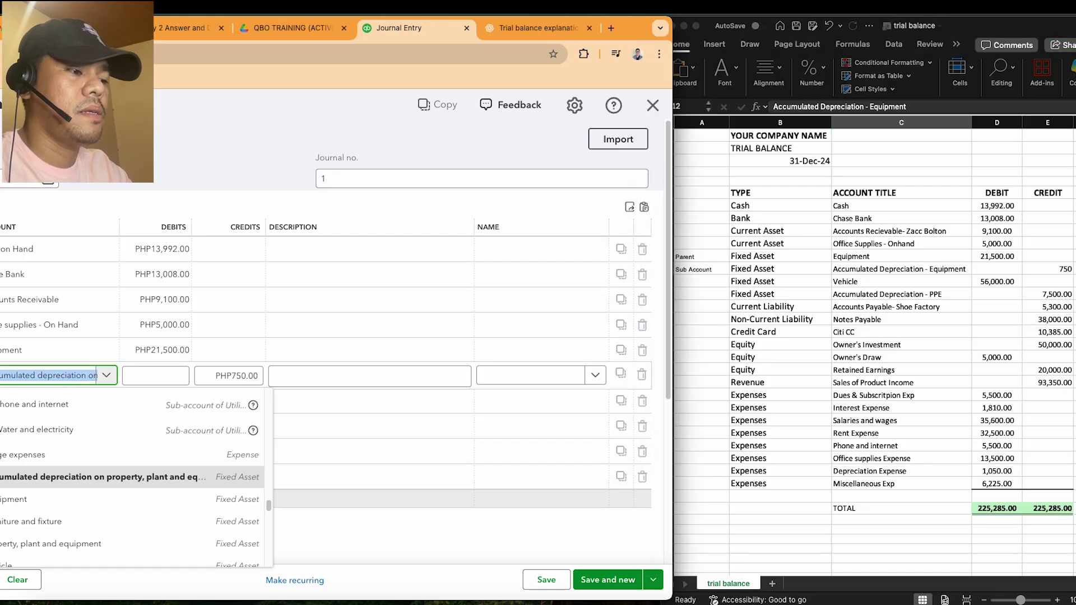
type("accu")
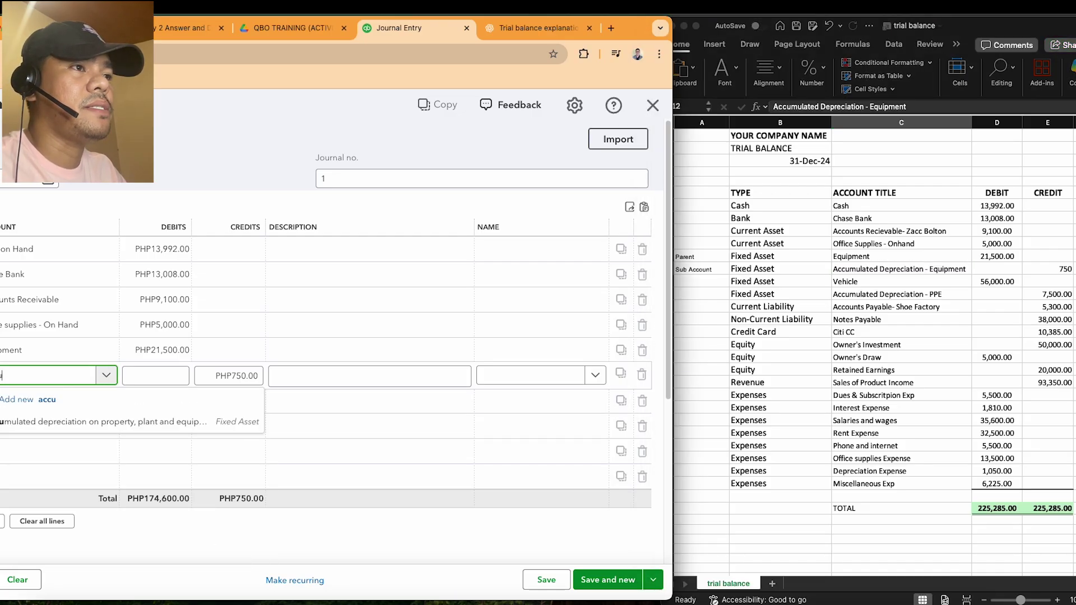
key("Escape")
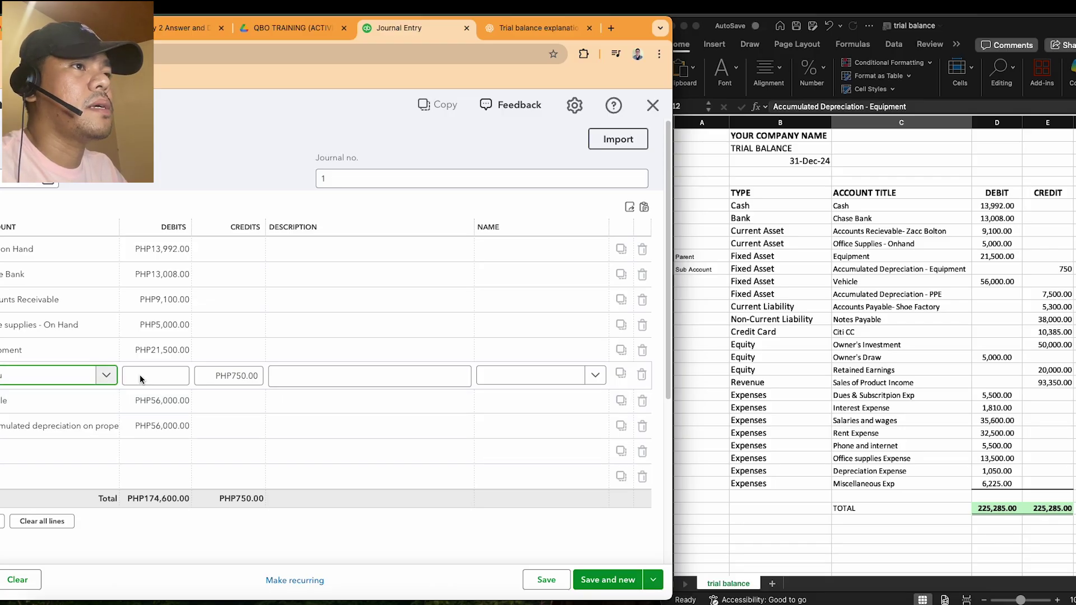
Clear the account on the 750.00 credit line and start adding a new account for it.
left_click(31, 375)
key("BackSpace")
key("BackSpace")
key("BackSpace")
key("BackSpace")
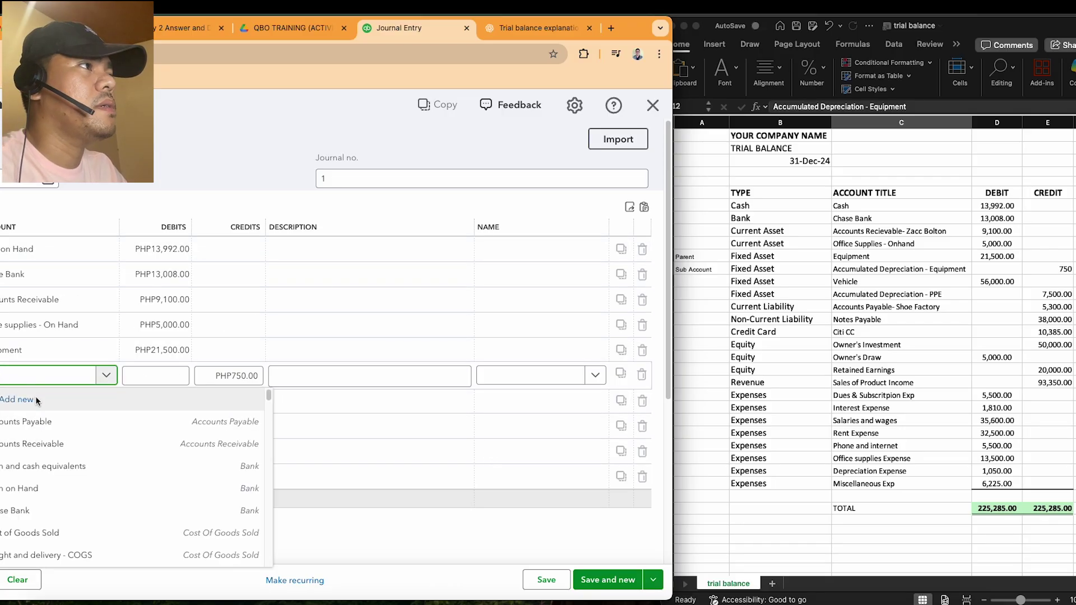
key("Escape")
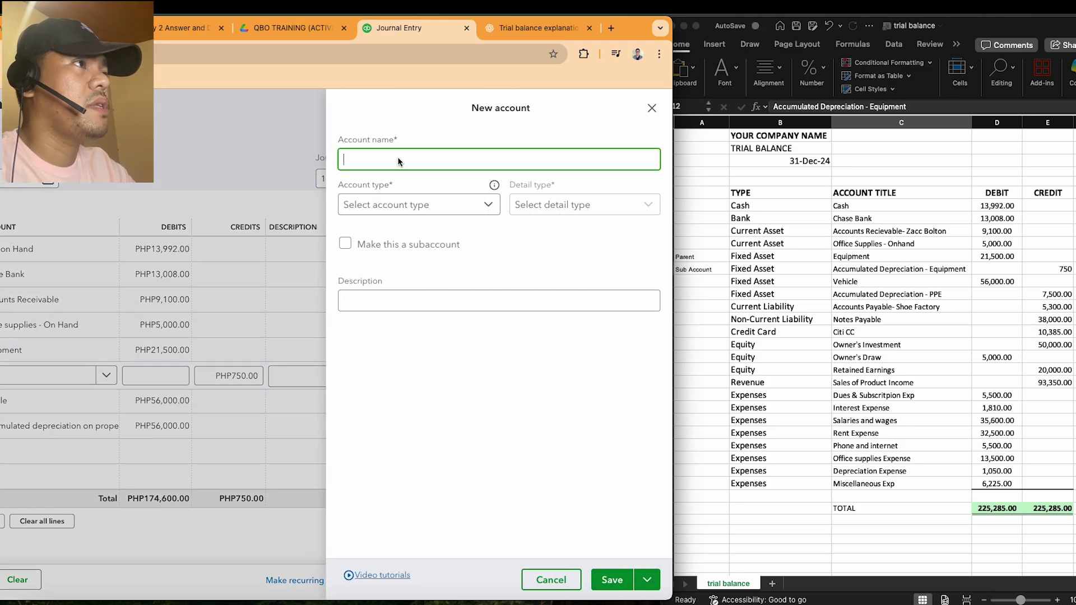
Name the new account "Accumulated Depreciation - Equipment".
type("Accumulat")
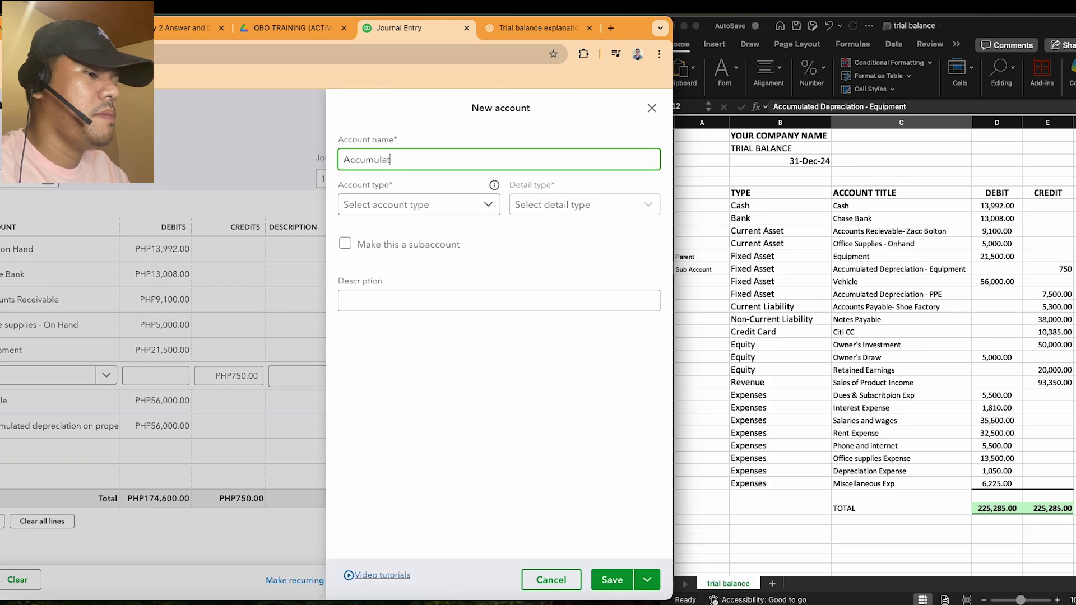
type("ed De")
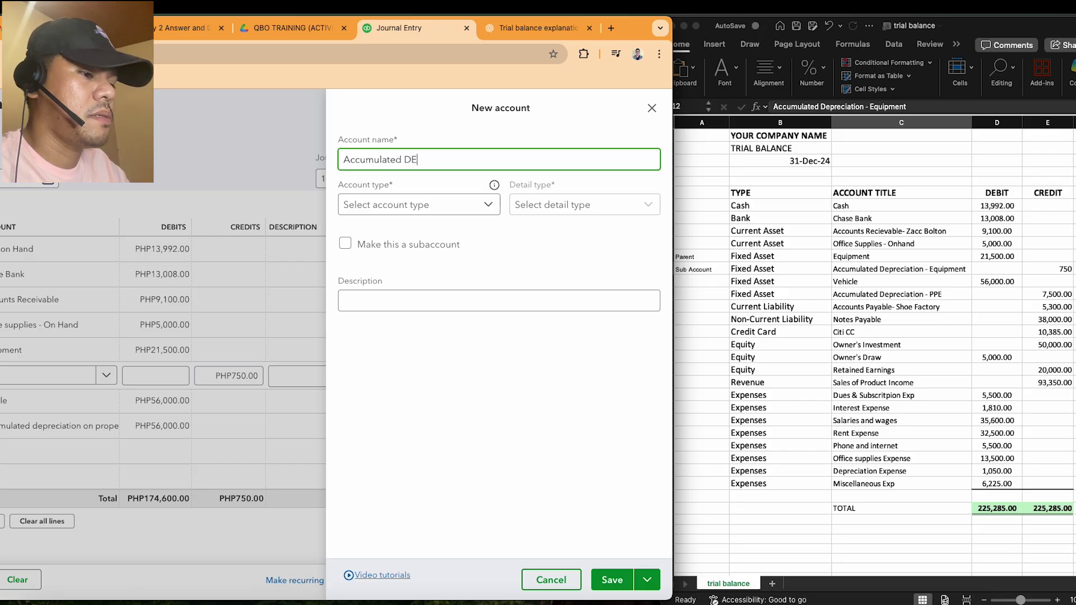
type("preciation")
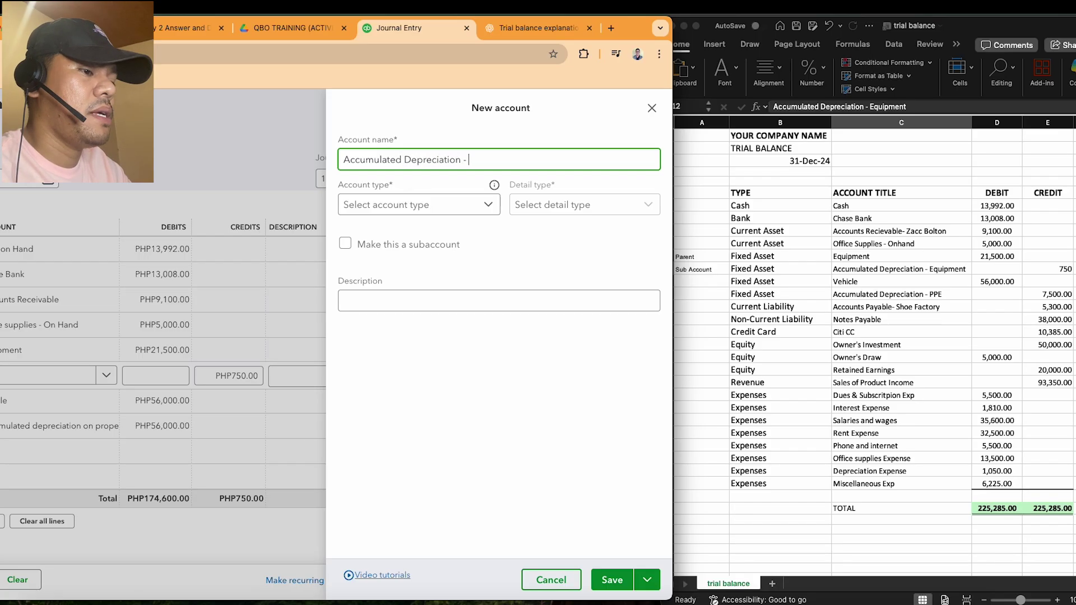
type(" - E")
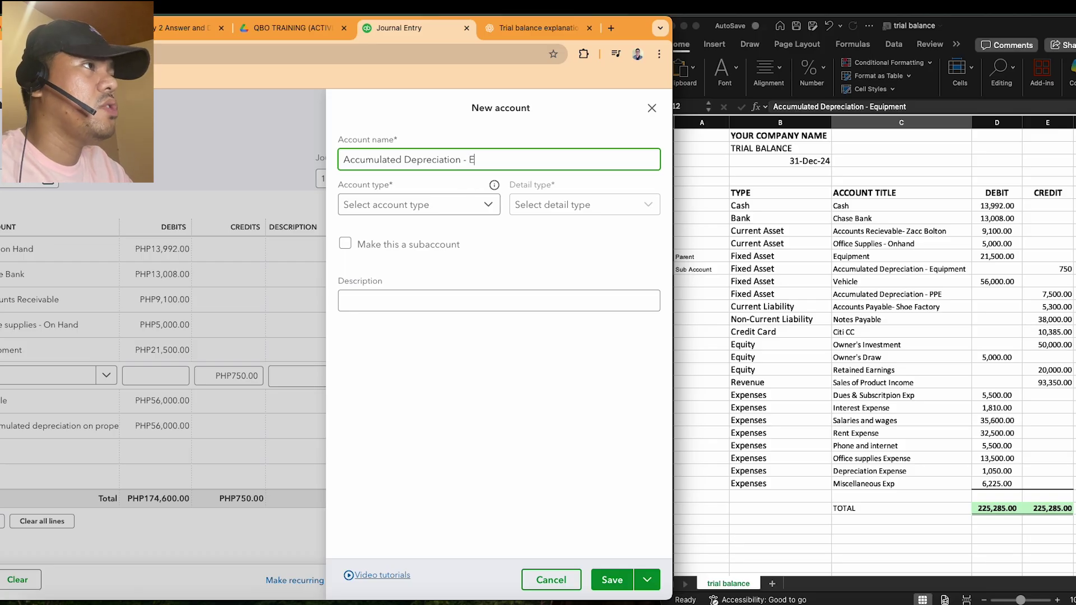
type("quipment")
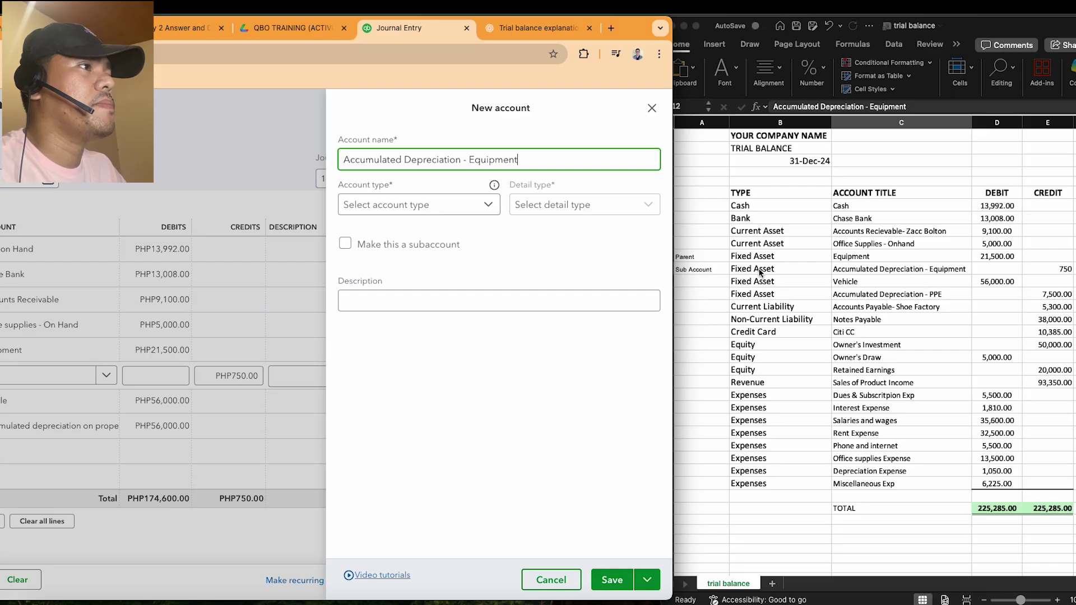
Set the new account's type to Fixed assets and its detail type to Accumulated depreciation on property, plant and equipment.
left_click(487, 204)
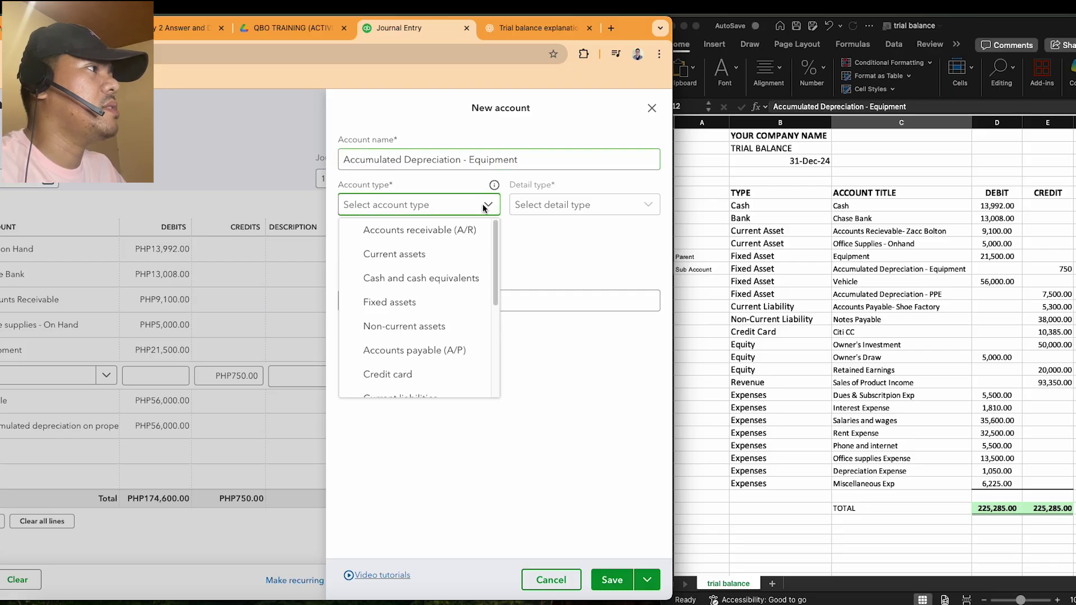
left_click(412, 301)
left_click(782, 270)
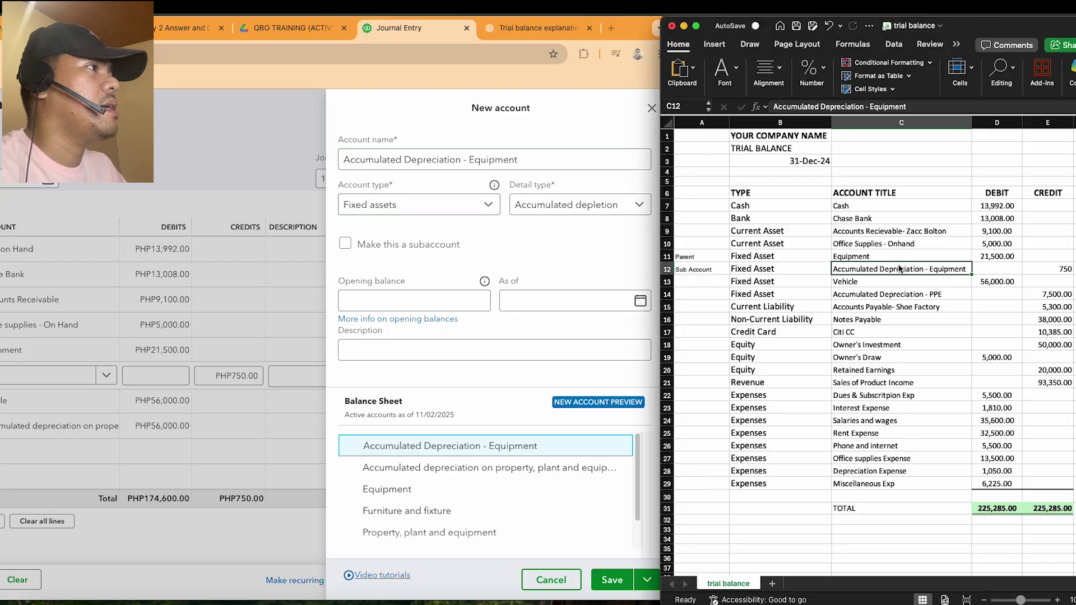
left_click(786, 270)
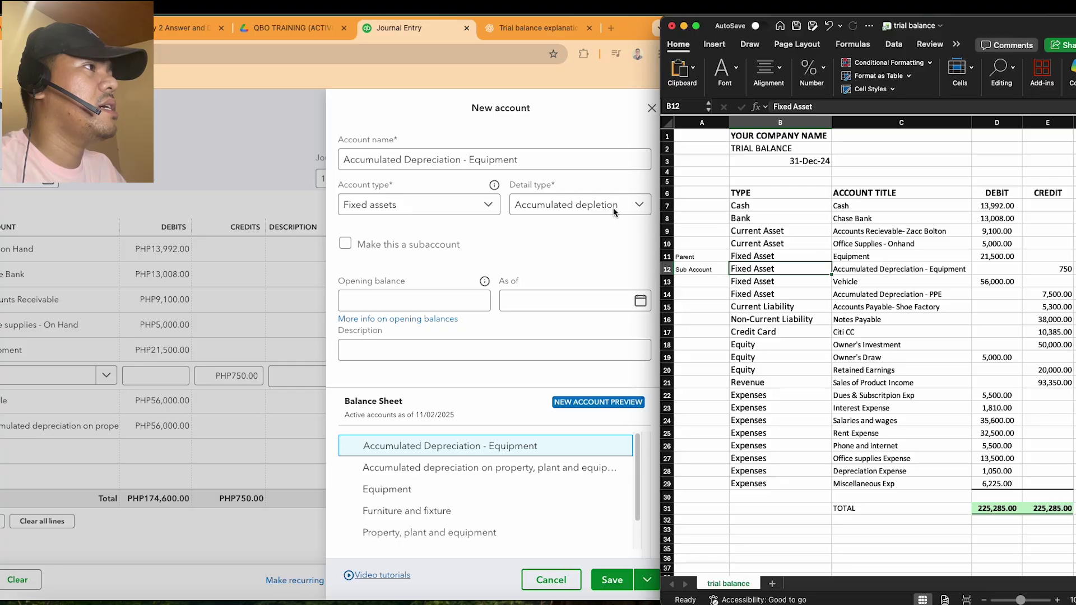
left_click(633, 207)
left_click(633, 207)
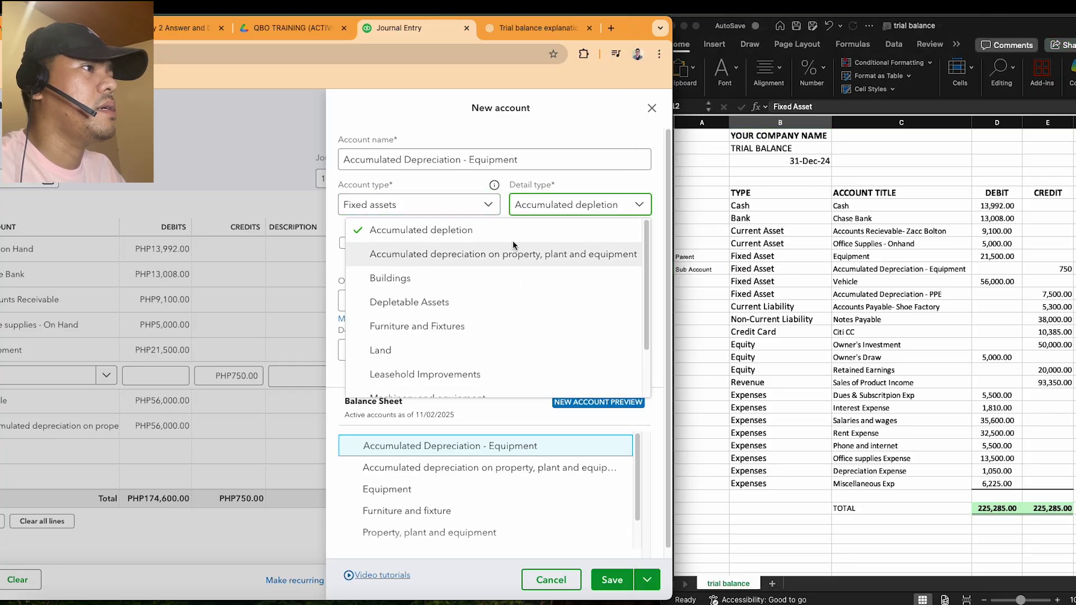
scroll(532, 266, "down", 3)
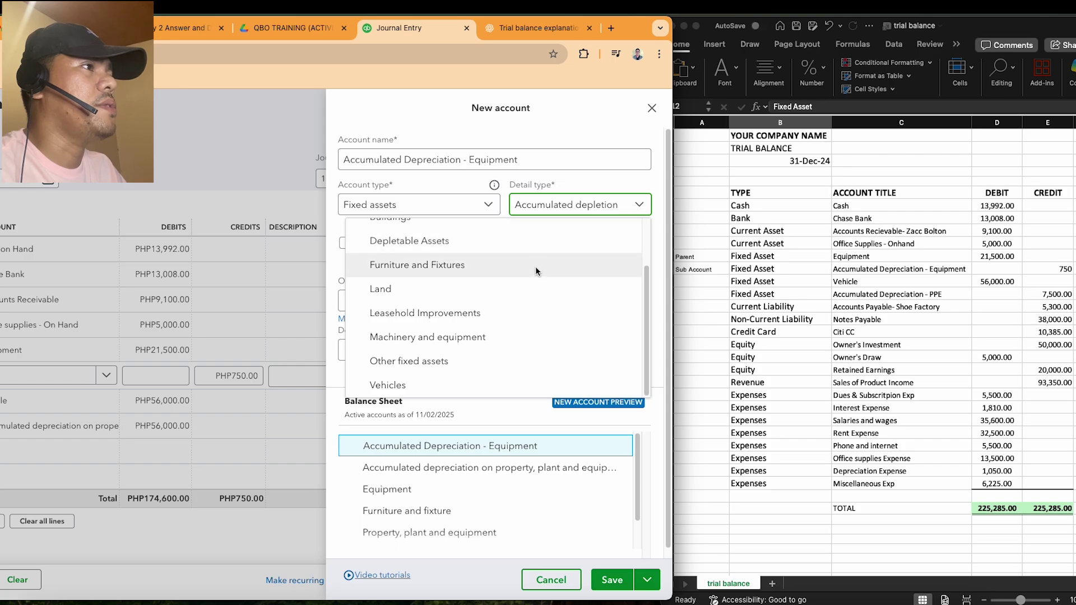
scroll(535, 266, "up", 3)
left_click(530, 264)
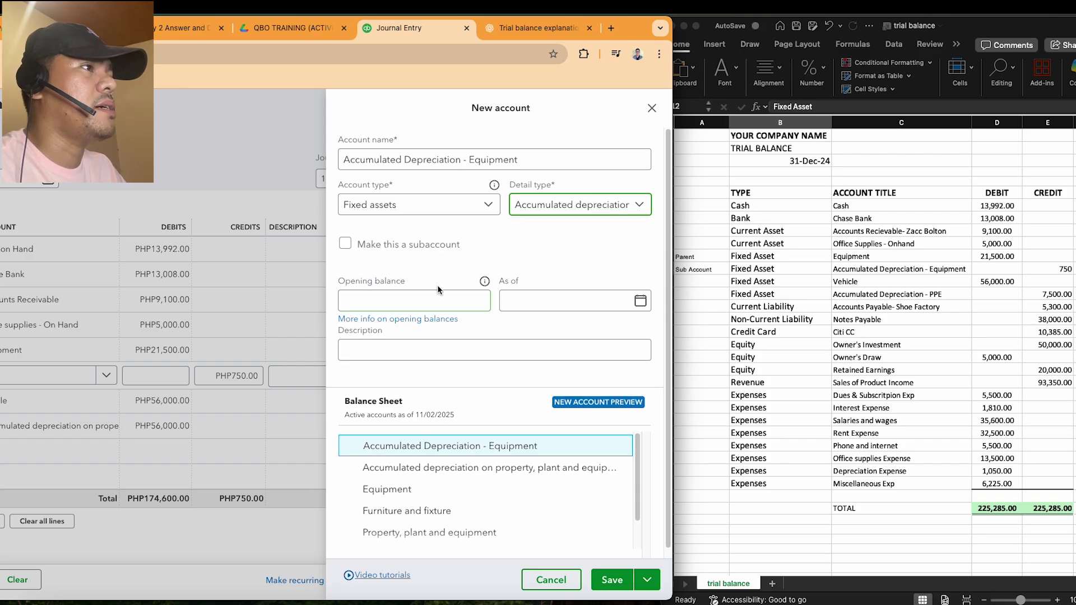
Try to save the new account, then change its name to "Equipment Accumulated Depreciation - Equ".
left_click(613, 581)
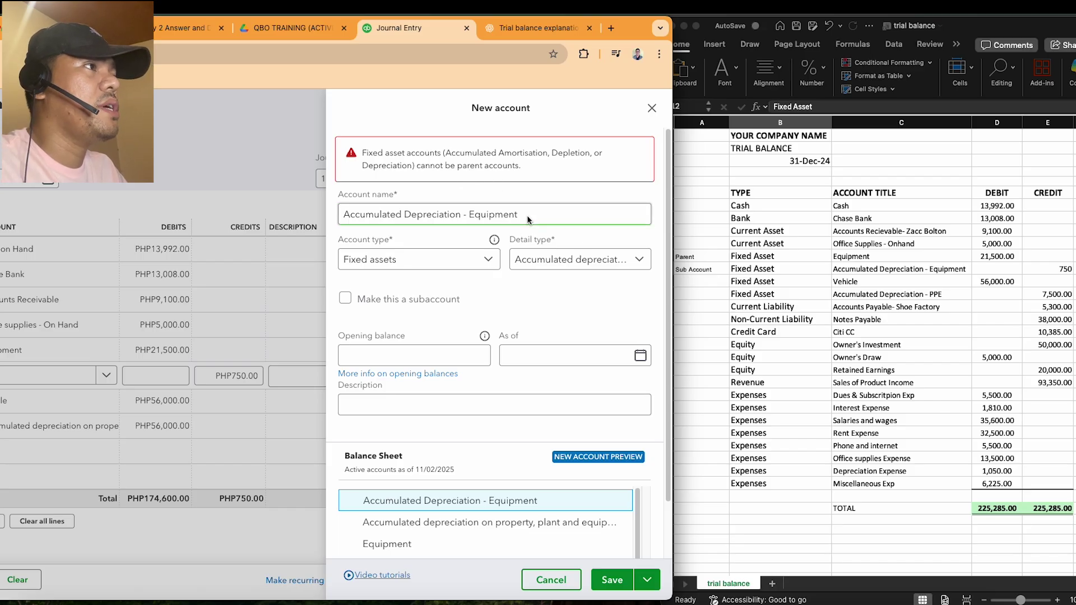
left_click(345, 218)
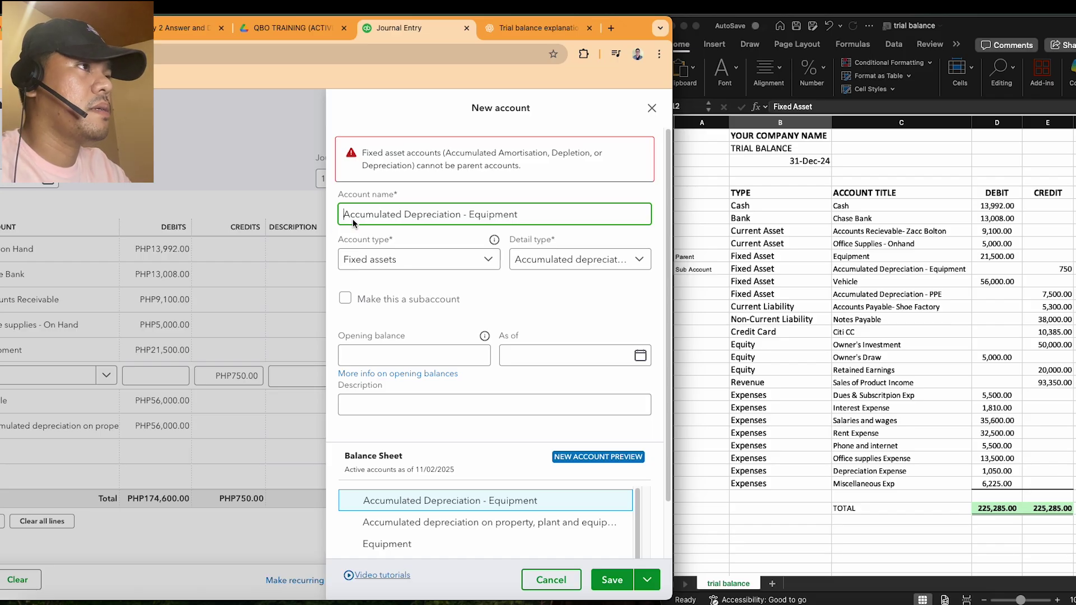
type("Equipment")
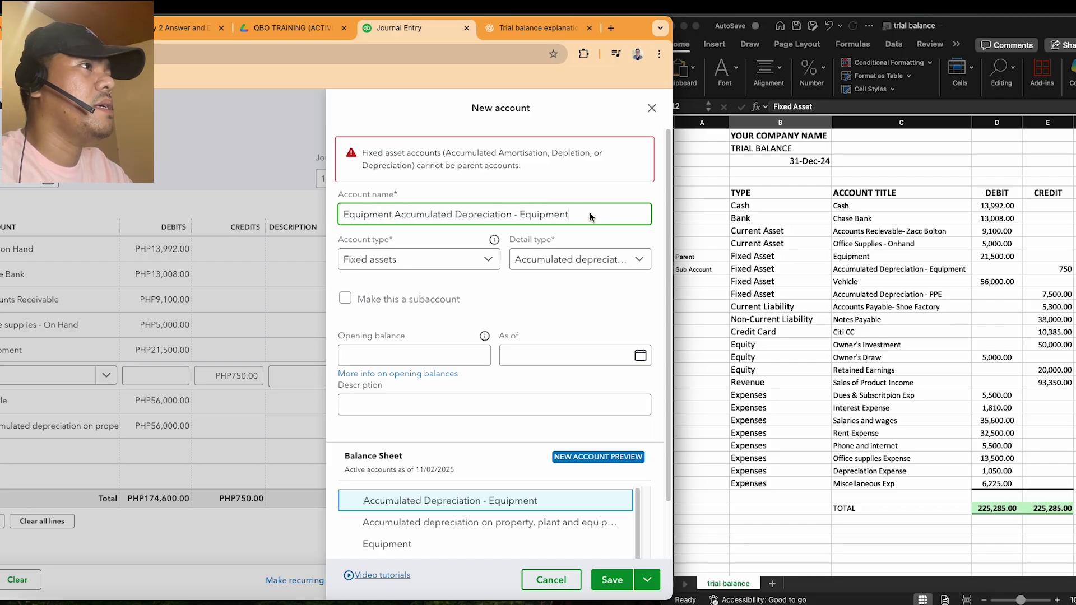
key("BackSpace")
key("BackSpace")
key("BackSpace")
key("BackSpace")
key("BackSpace")
key("BackSpace")
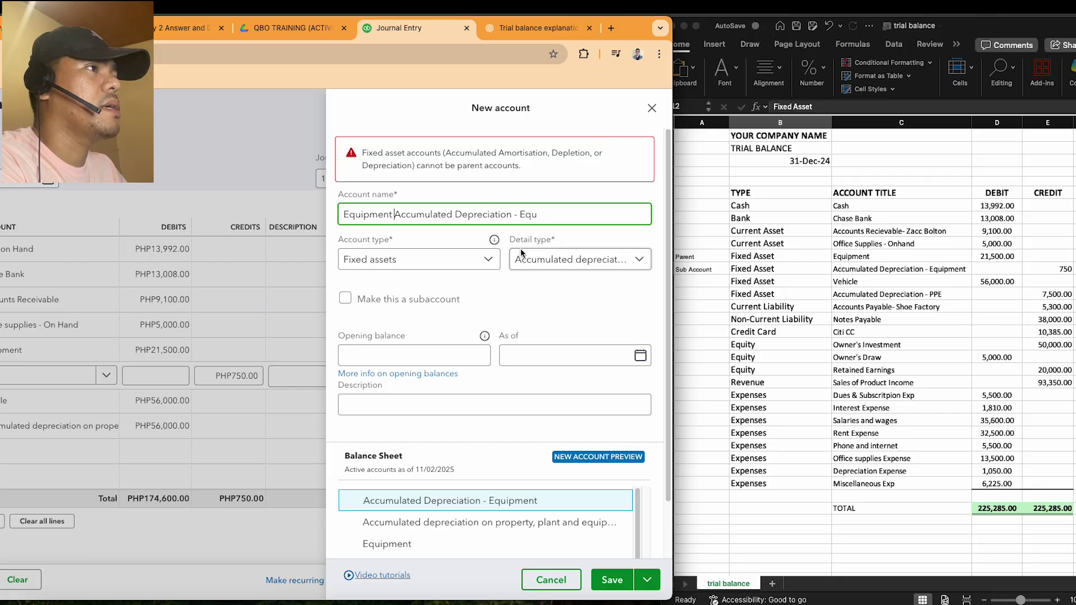
Remove the "Equipment" prefix so the account name reads "Accumulated Depreciation - Equ".
key("Delete")
key("BackSpace")
key("BackSpace")
key("BackSpace")
key("BackSpace")
key("BackSpace")
key("BackSpace")
key("BackSpace")
key("BackSpace")
key("BackSpace")
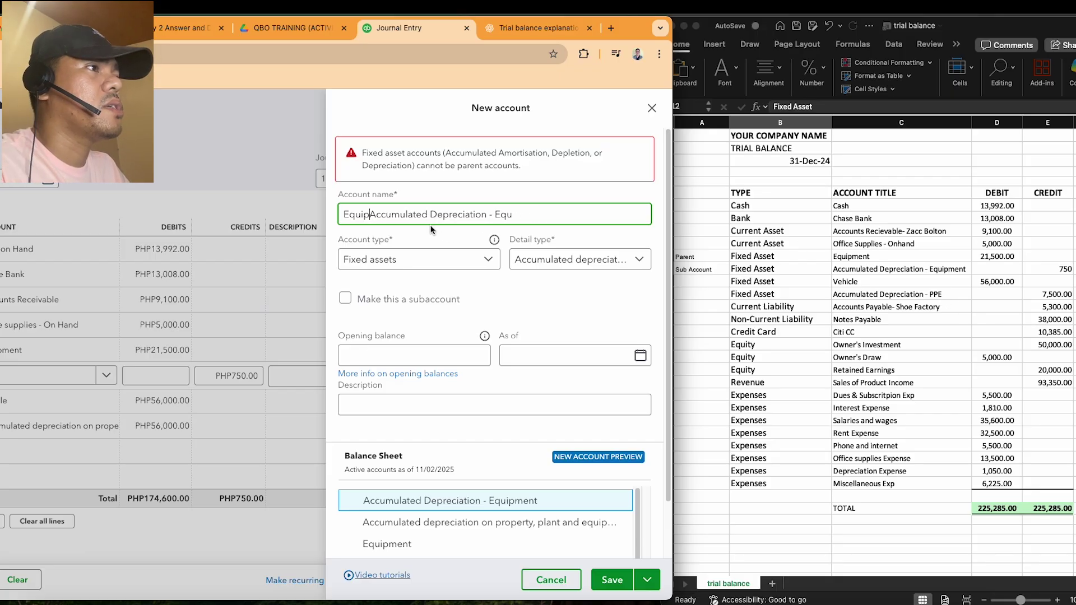
Save the account as a subaccount of Accumulated depreciation on property, plant and equipment, removing "Equ" from the end of its name.
left_click(367, 353)
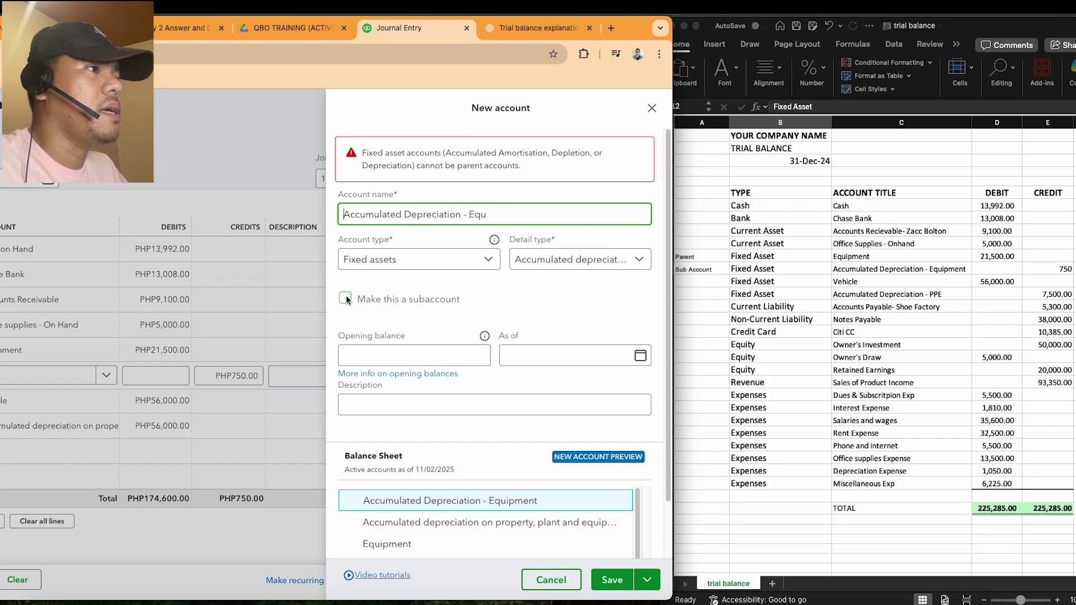
left_click(345, 298)
left_click(389, 344)
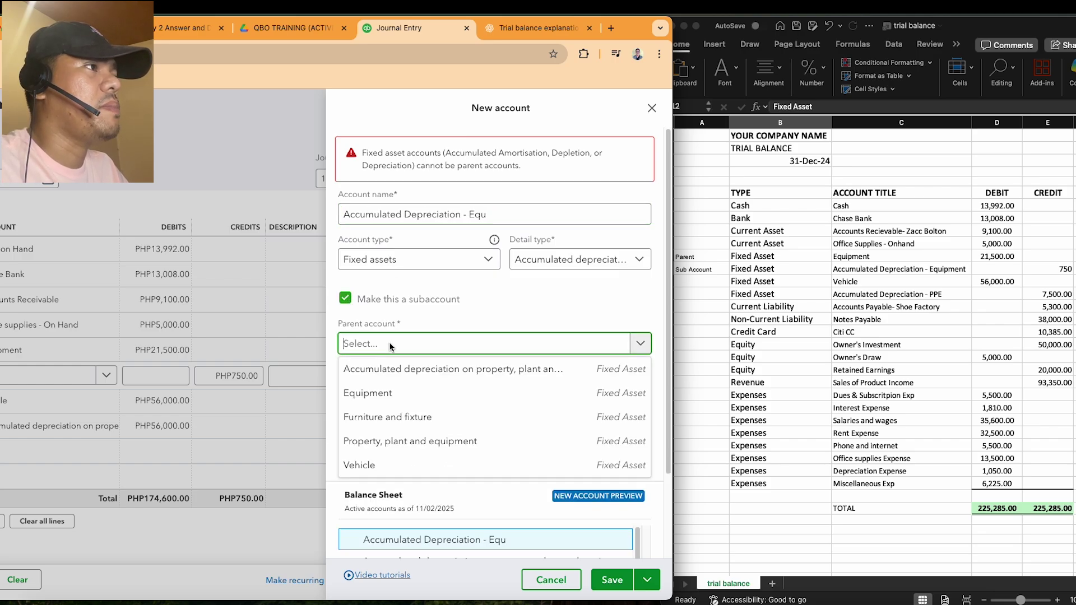
left_click(442, 369)
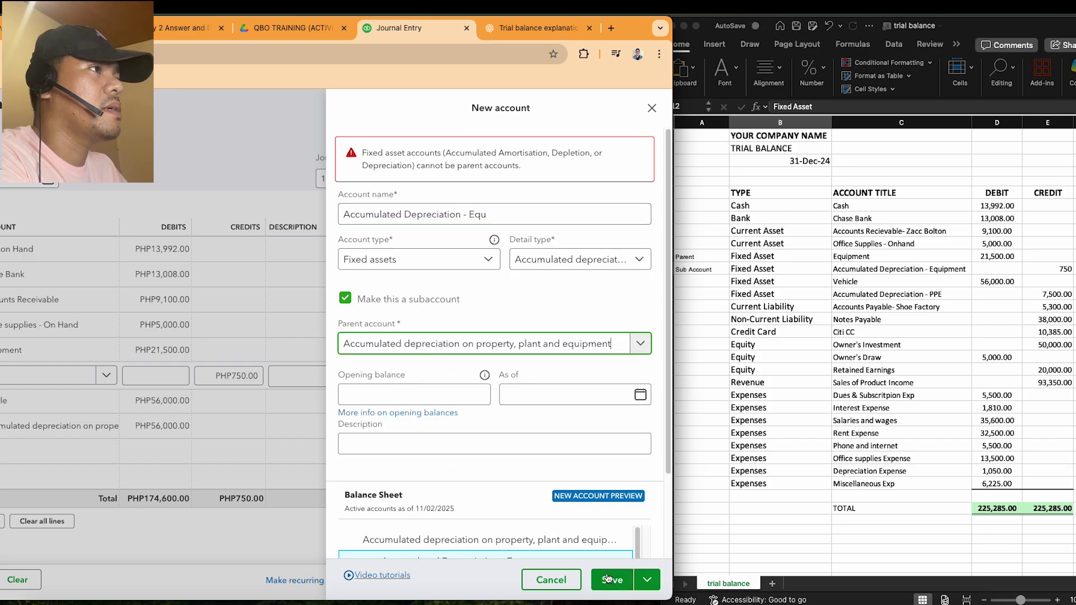
left_click(503, 218)
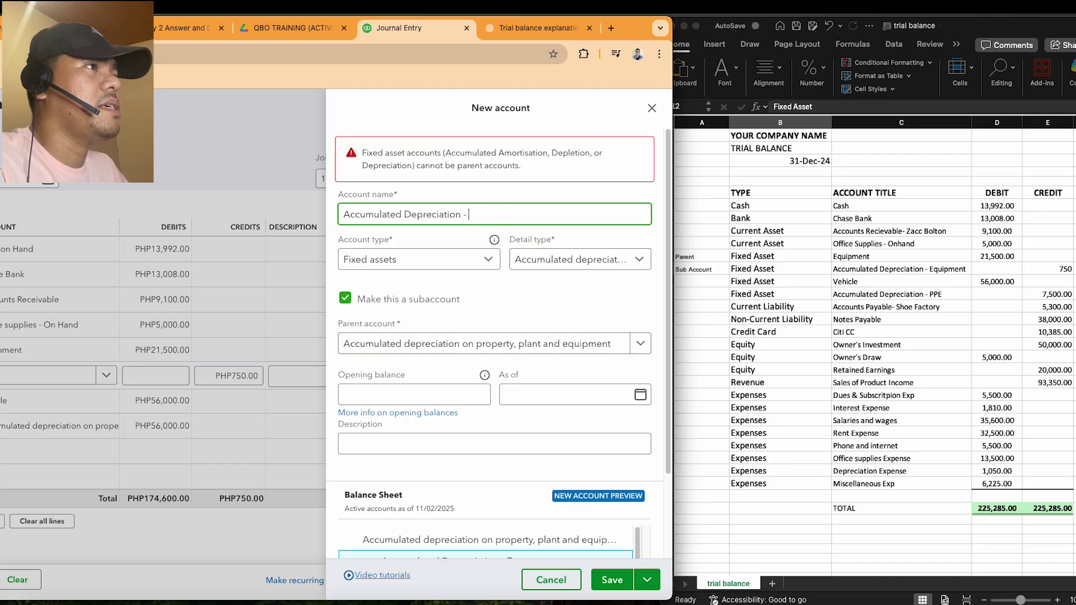
left_click(610, 579)
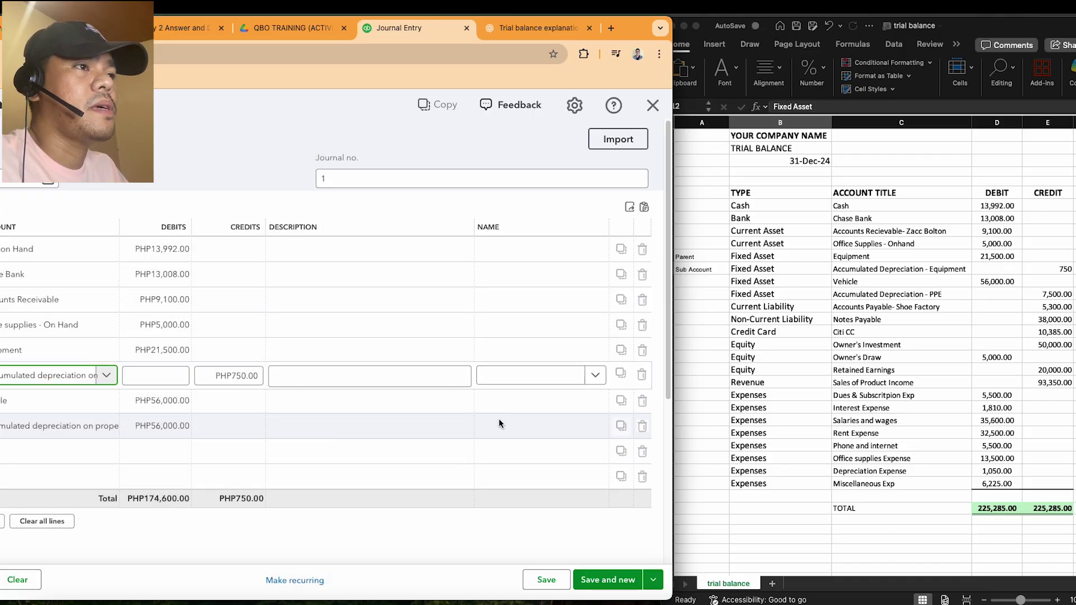
Check the Accumulated Depreciation - PPE row in the trial balance and clear the debit amount on the journal's last accumulated depreciation line.
left_click(71, 452)
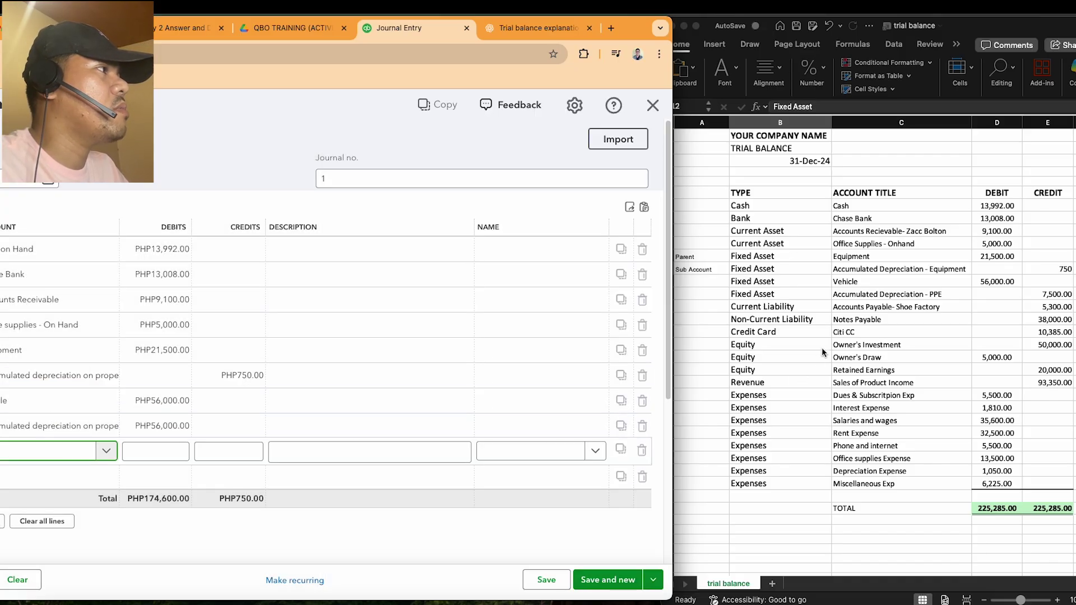
left_click(855, 299)
left_click(869, 299)
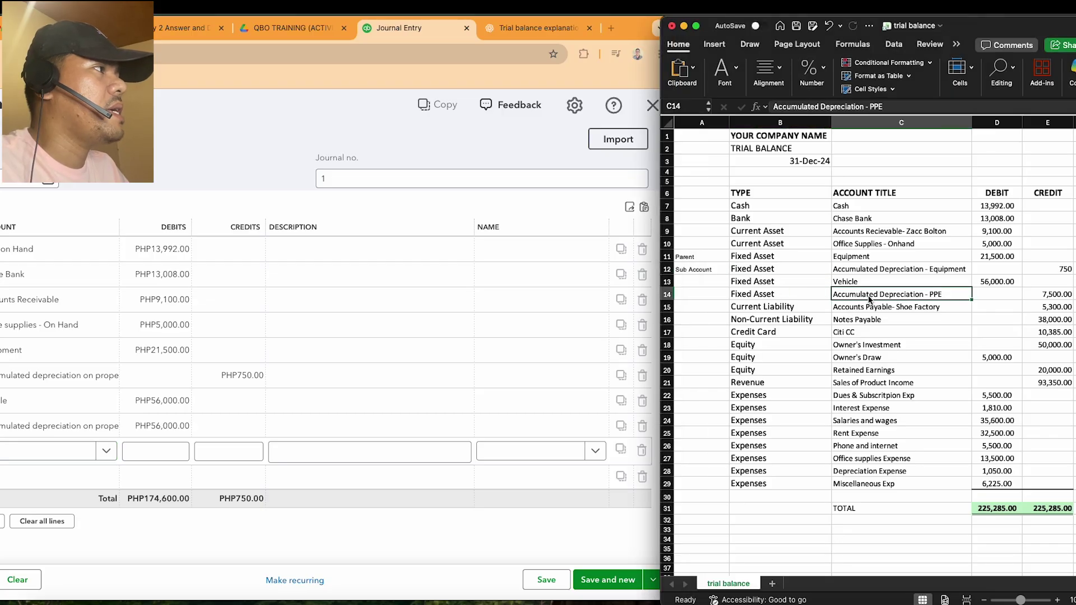
left_click(861, 312)
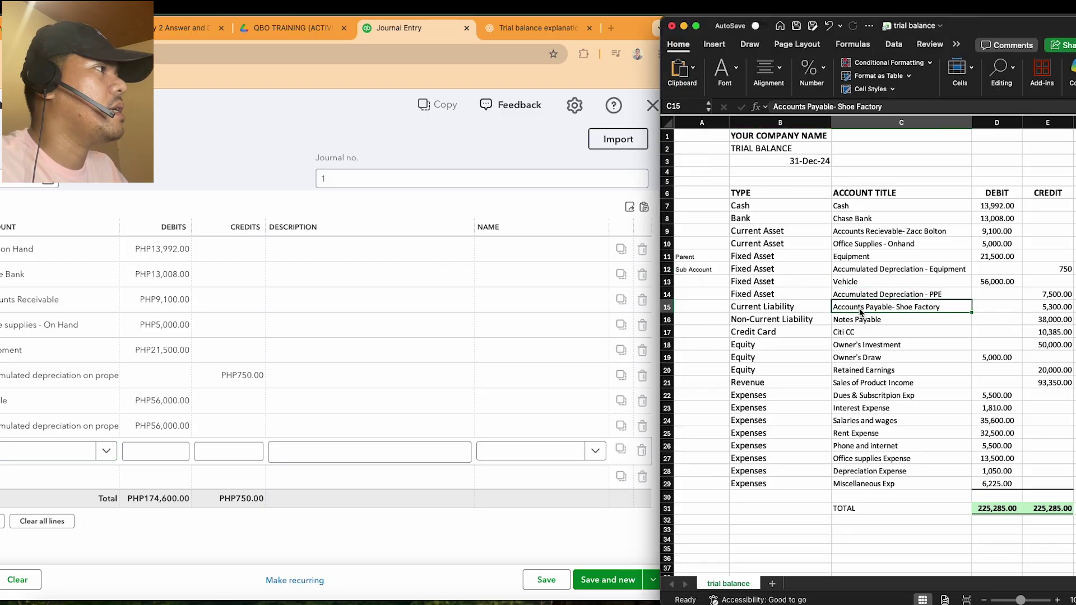
left_click(165, 425)
left_click(165, 425)
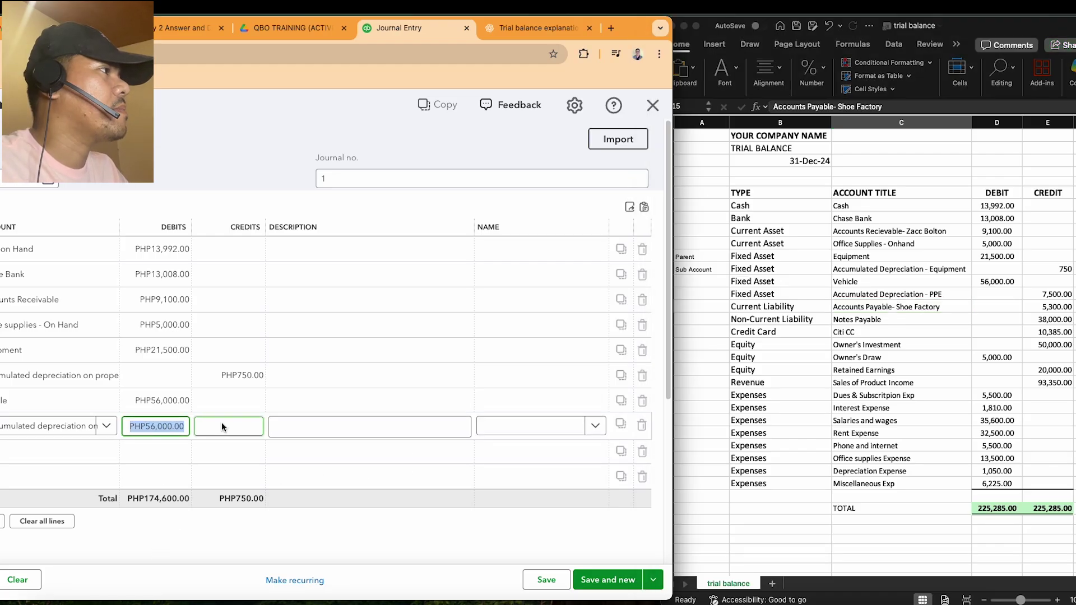
key("BackSpace")
Copy the 7,500.00 credit of Accumulated Depreciation - PPE from the trial balance into the credit of the last accumulated depreciation line.
left_click(999, 293)
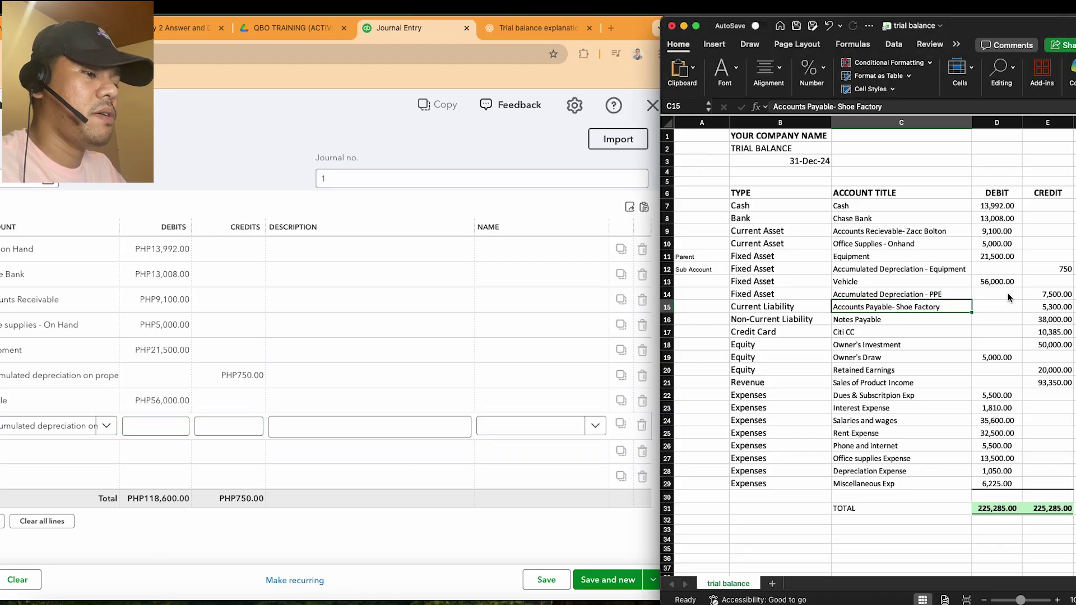
left_click(1056, 298)
key("ctrl+c")
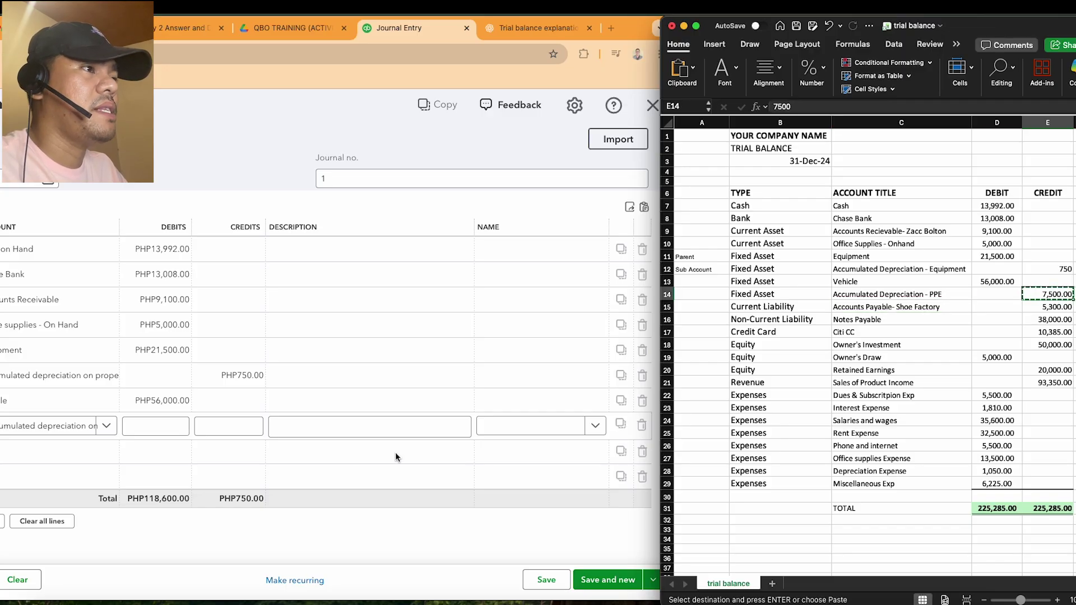
left_click(229, 421)
key("ctrl+v")
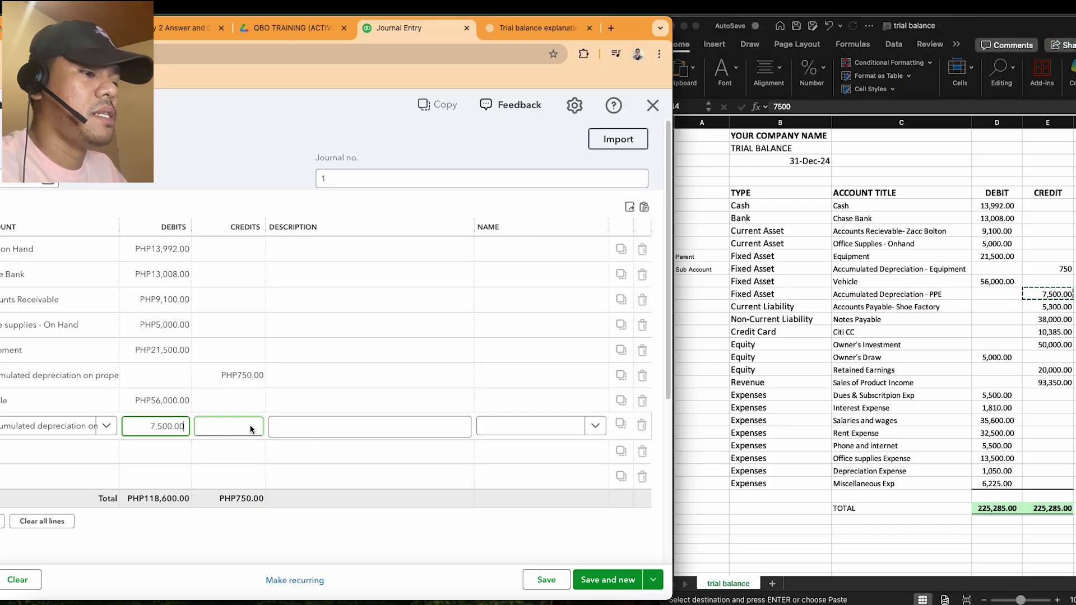
left_click(139, 424)
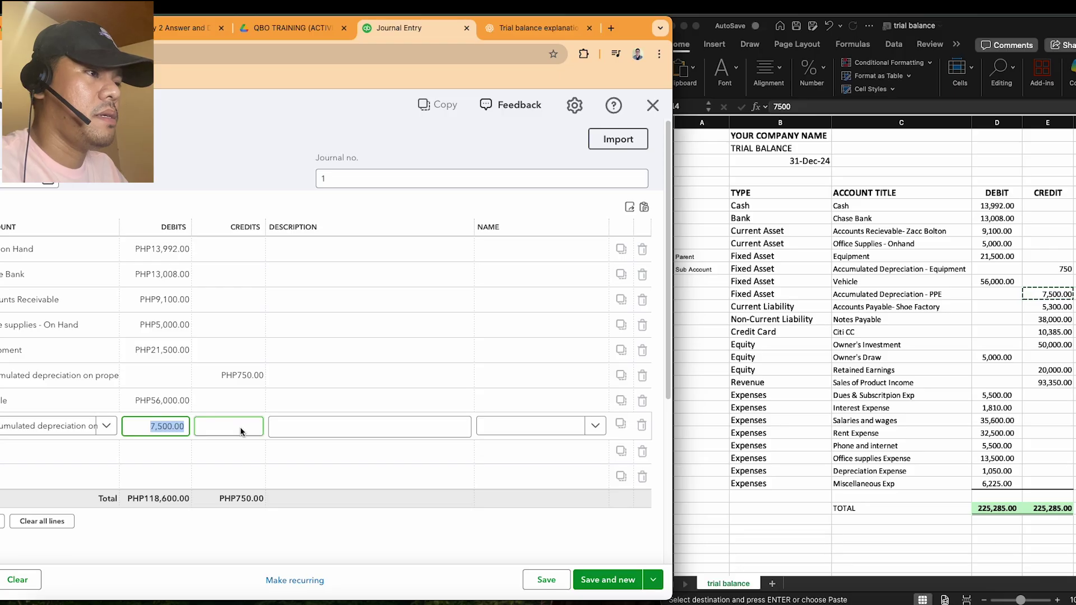
key("BackSpace")
left_click(230, 425)
key("ctrl+v")
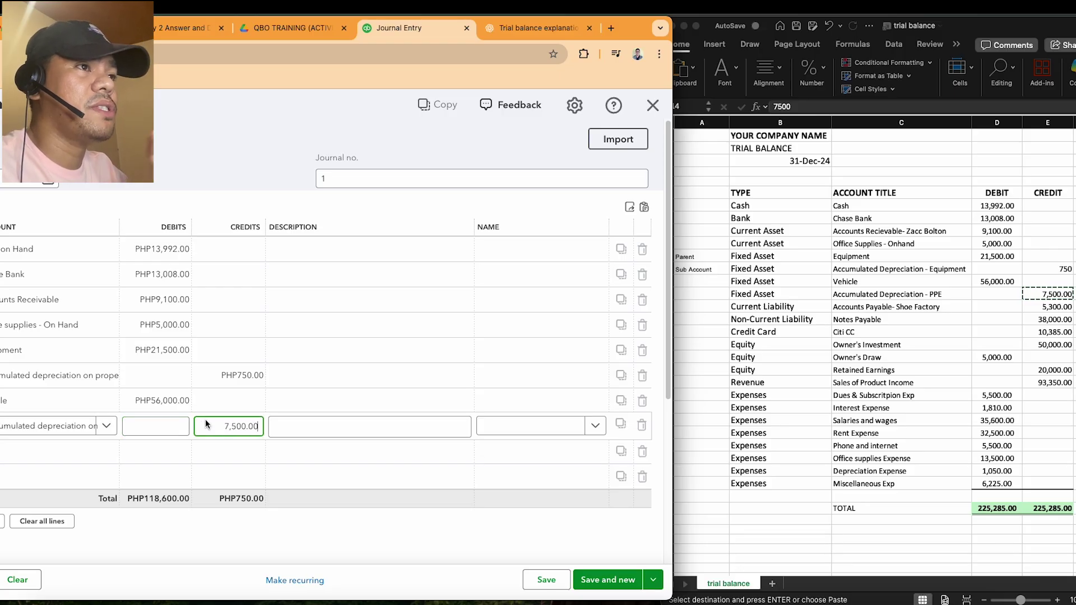
Assign the Accounts Payable account to the next empty journal line.
scroll(168, 417, "down", 2)
left_click(8, 367)
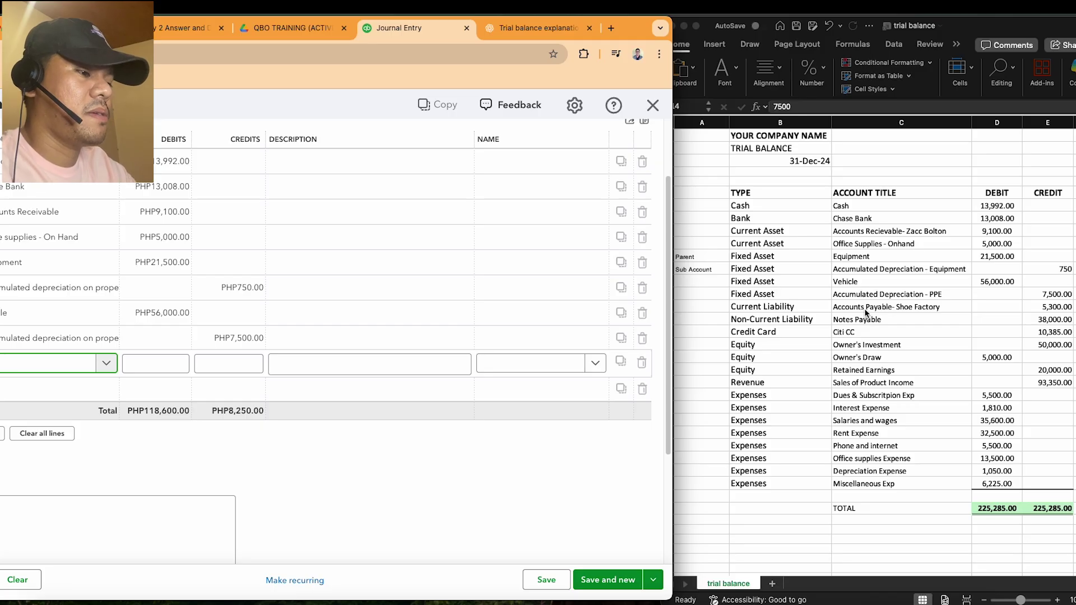
type("accoan")
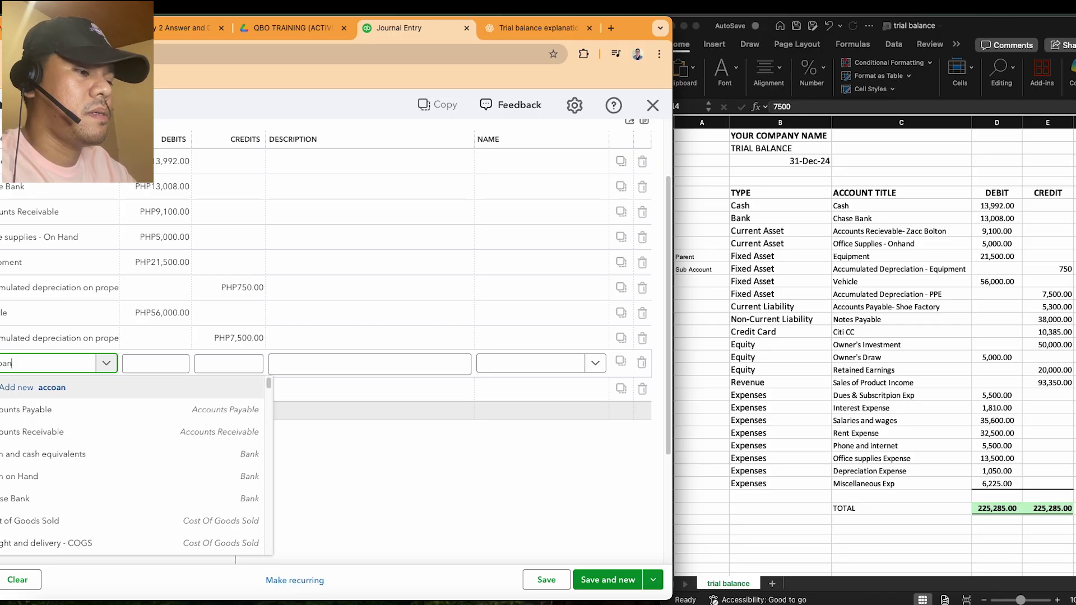
key("BackSpace")
key("BackSpace")
type("unt payable")
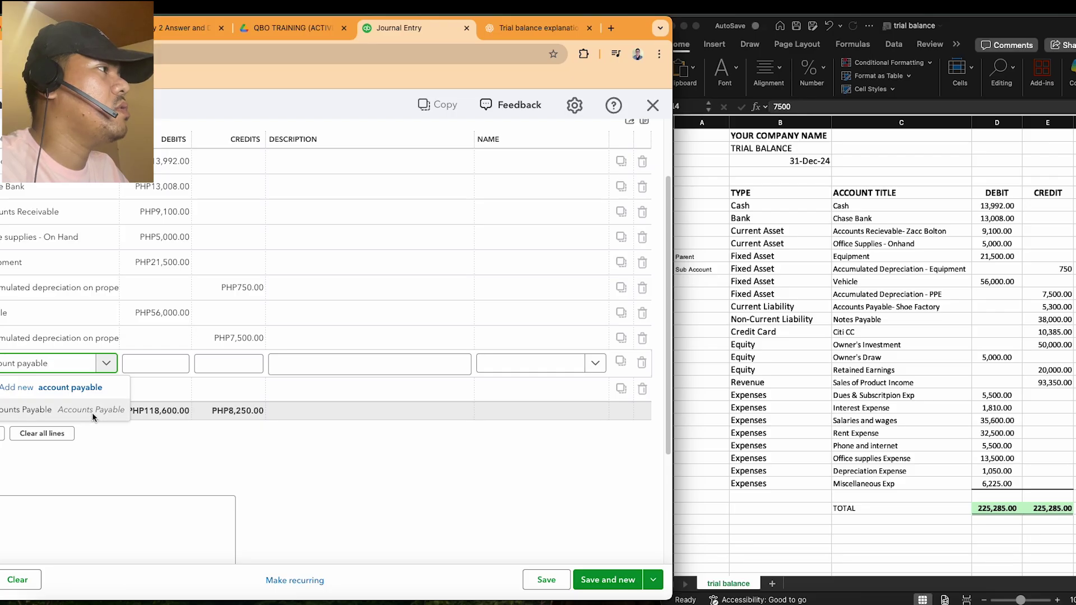
left_click(92, 412)
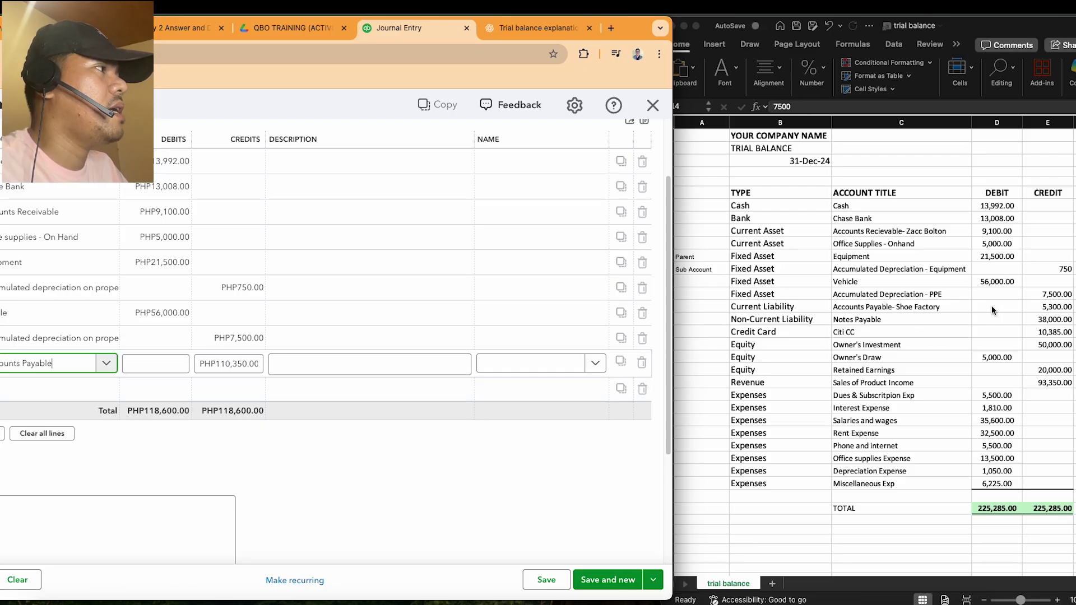
Replace the Accounts Payable line's credit with the 5,300.00 copied from the trial balance.
left_click(1048, 312)
left_click(1047, 312)
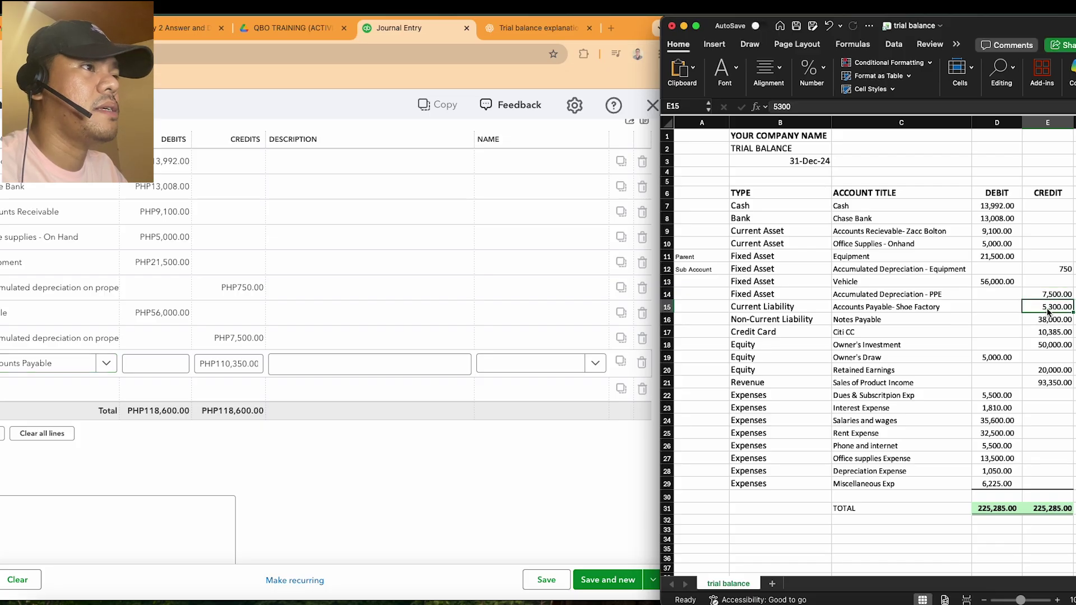
key("super+c")
left_click(231, 363)
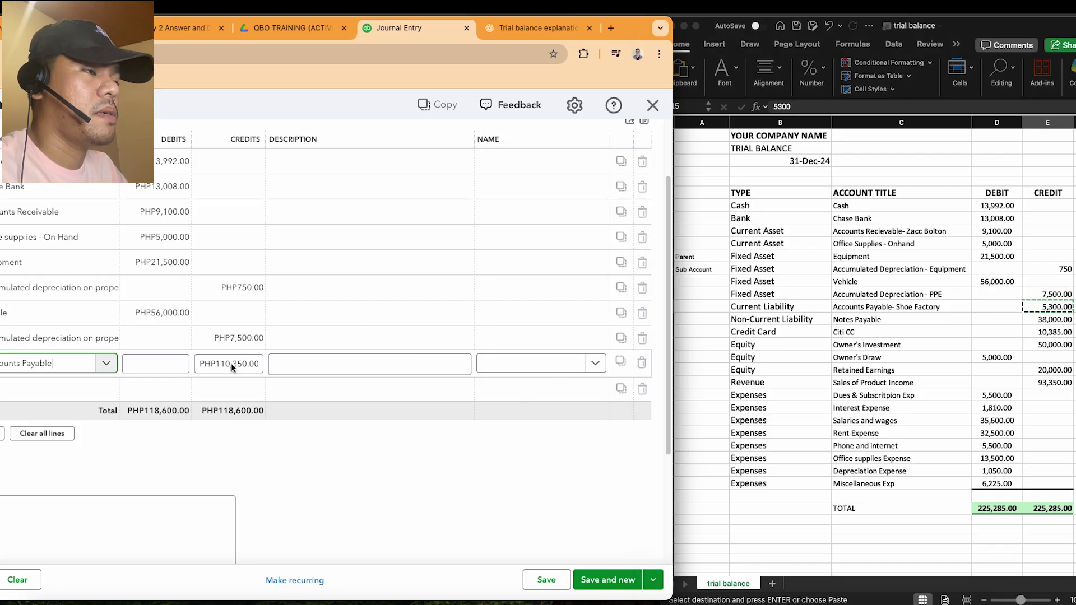
left_click(231, 362)
key("super+v")
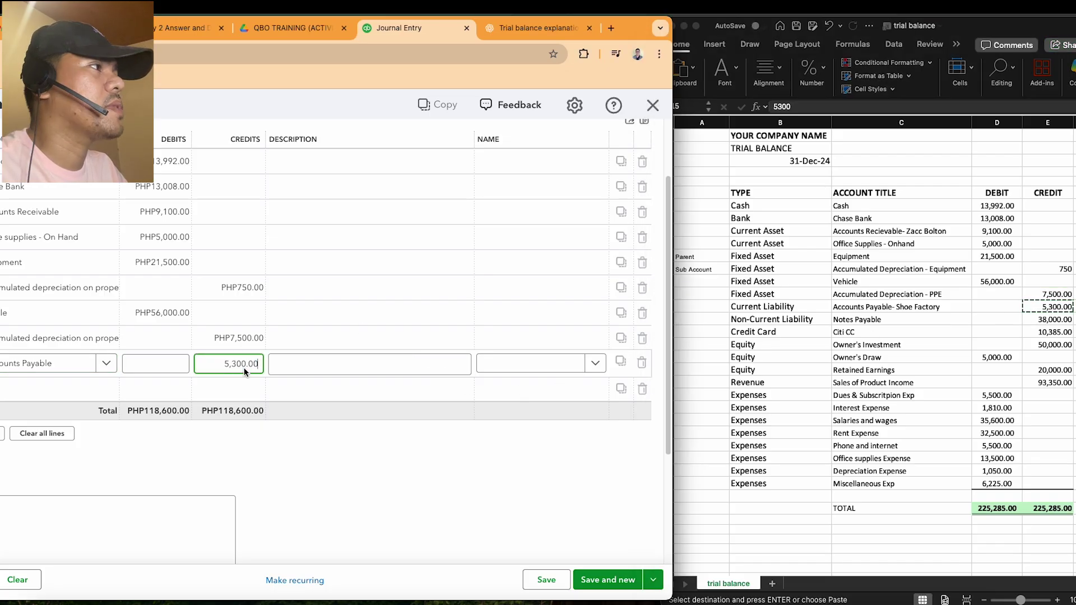
Start adding a new account on the next journal line and name it "Notes Payable" as in the trial balance.
left_click(9, 392)
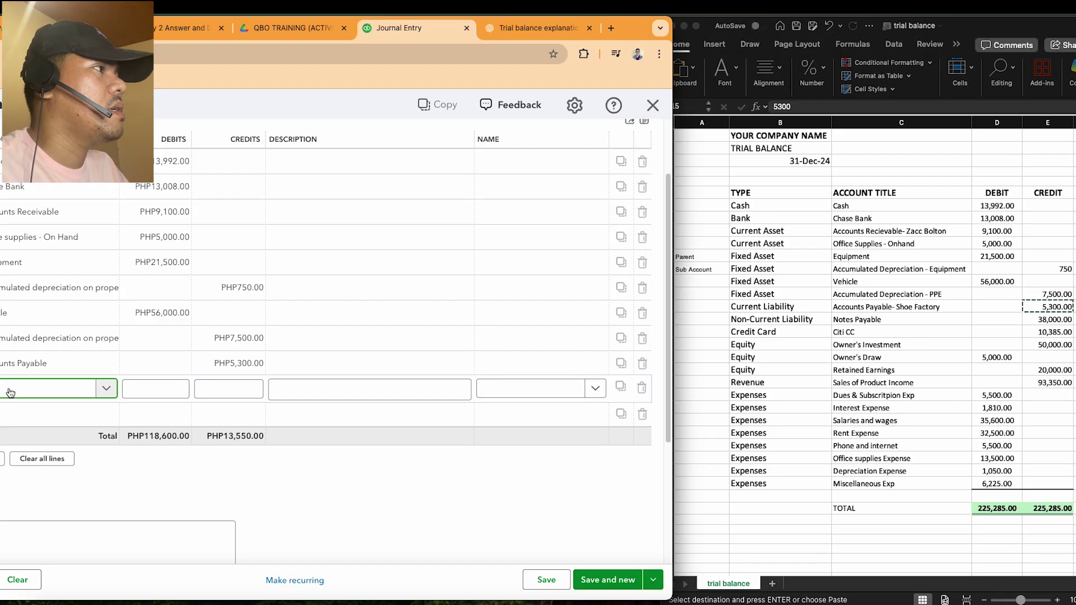
left_click(849, 311)
left_click(849, 323)
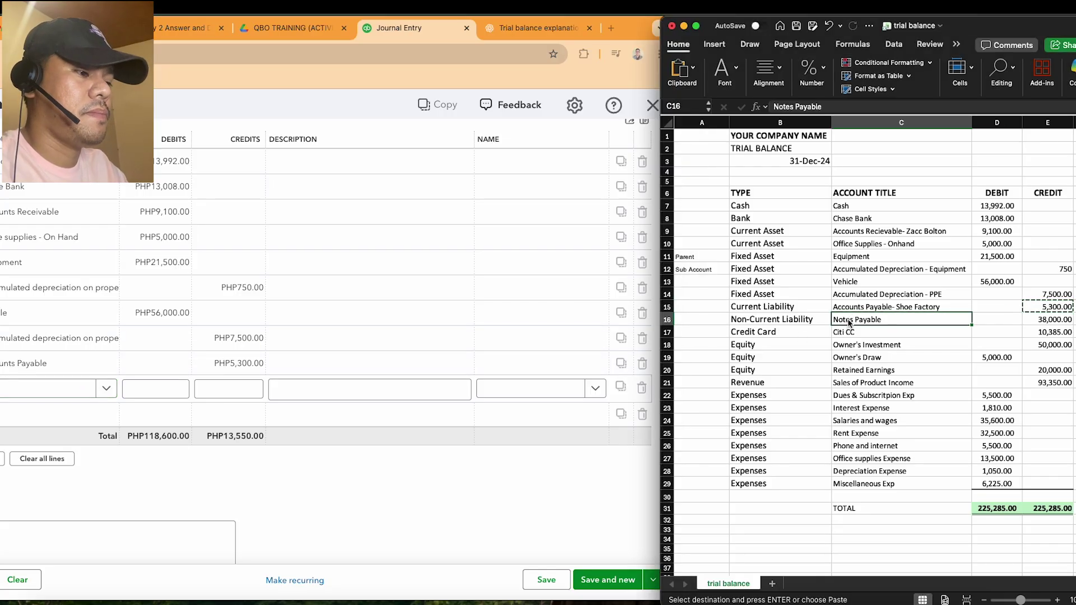
left_click(46, 394)
type("notes")
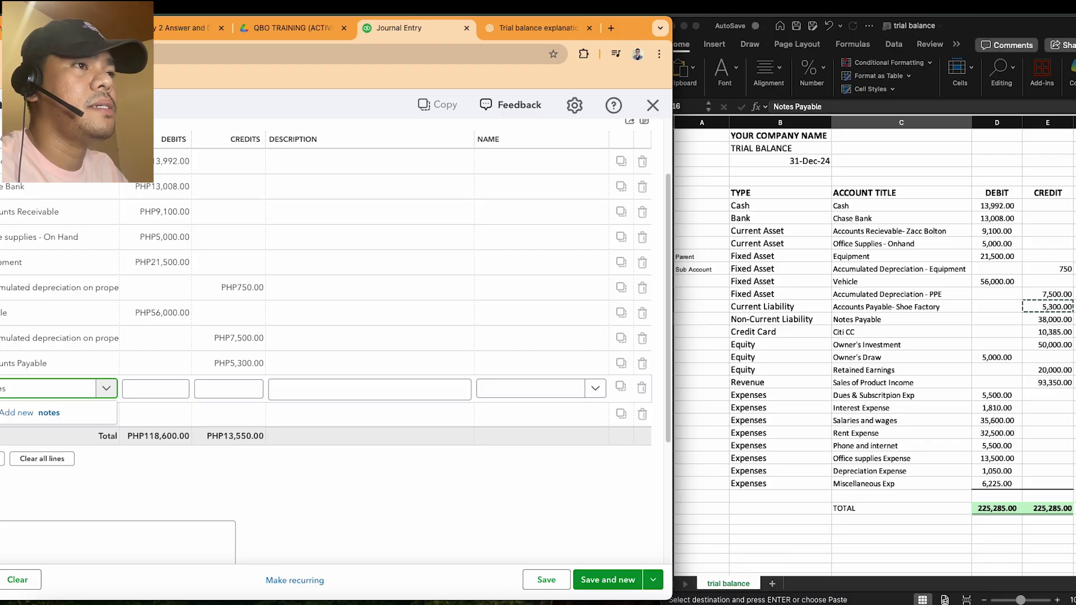
left_click(43, 413)
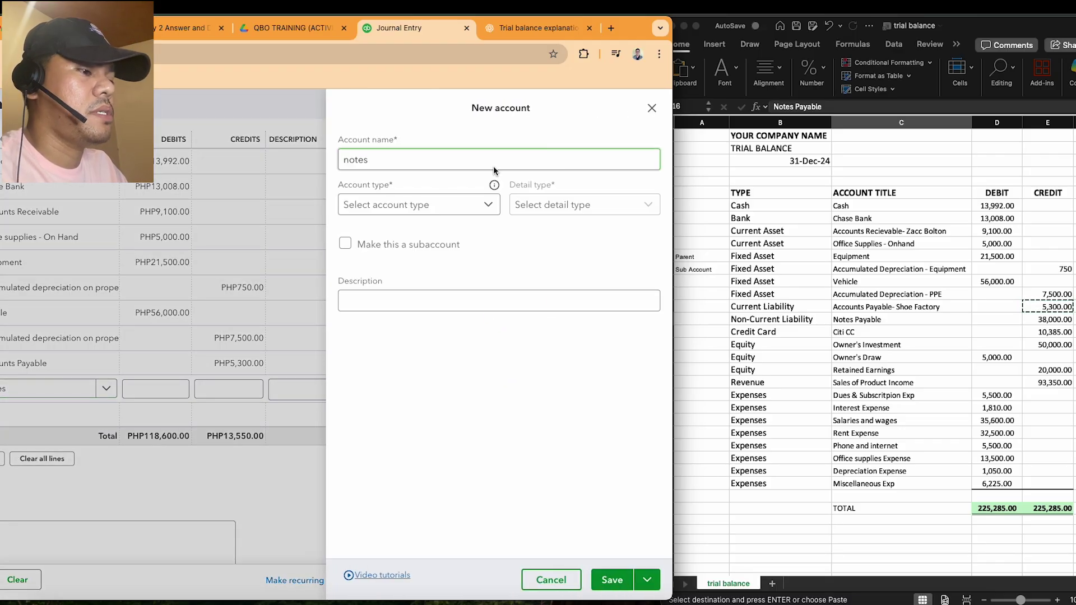
double_click(411, 157)
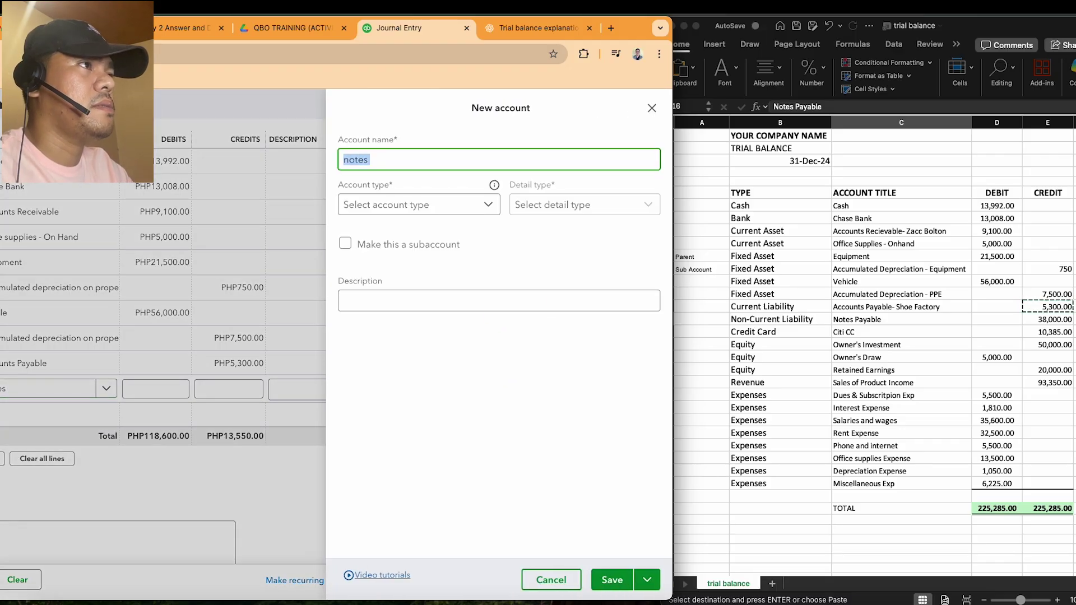
type("Notes Payable")
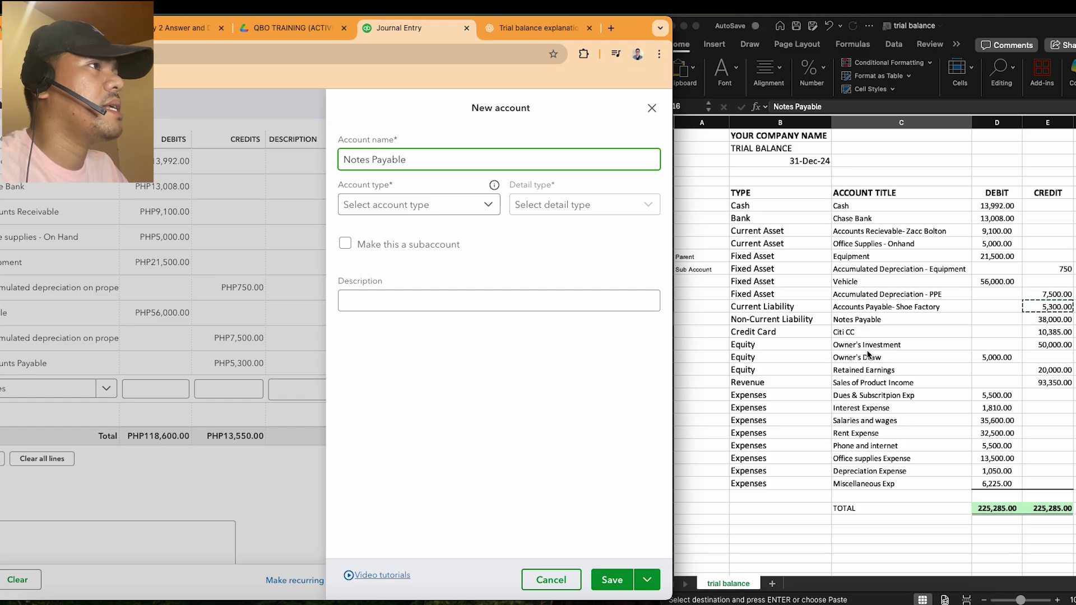
Set the new account's type to Non-current liabilities and its detail type to Other non-current liabilities, and save it.
left_click(487, 206)
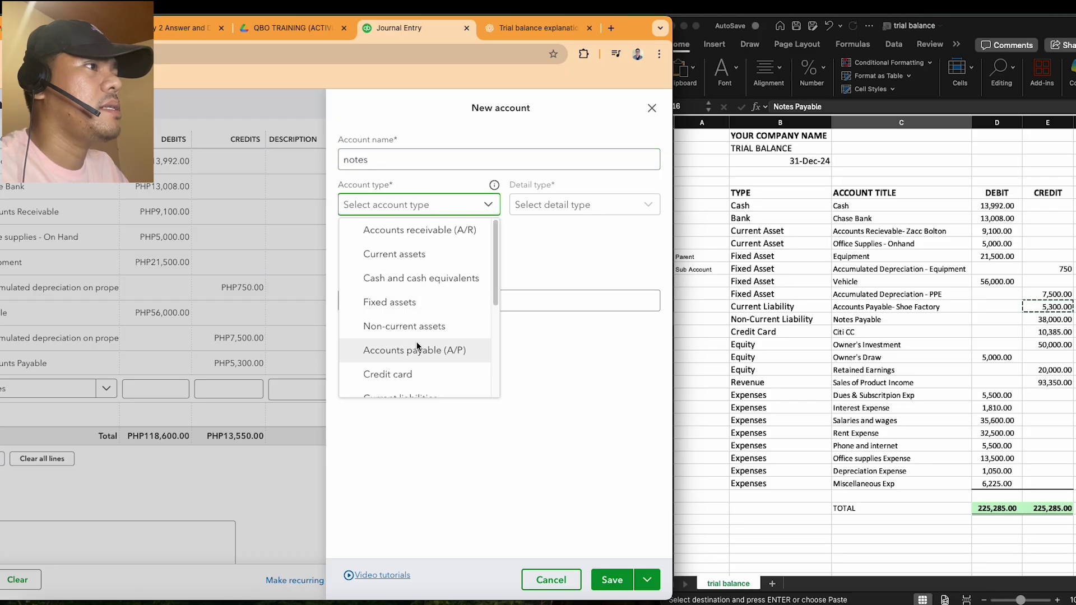
scroll(496, 317, "down", 2)
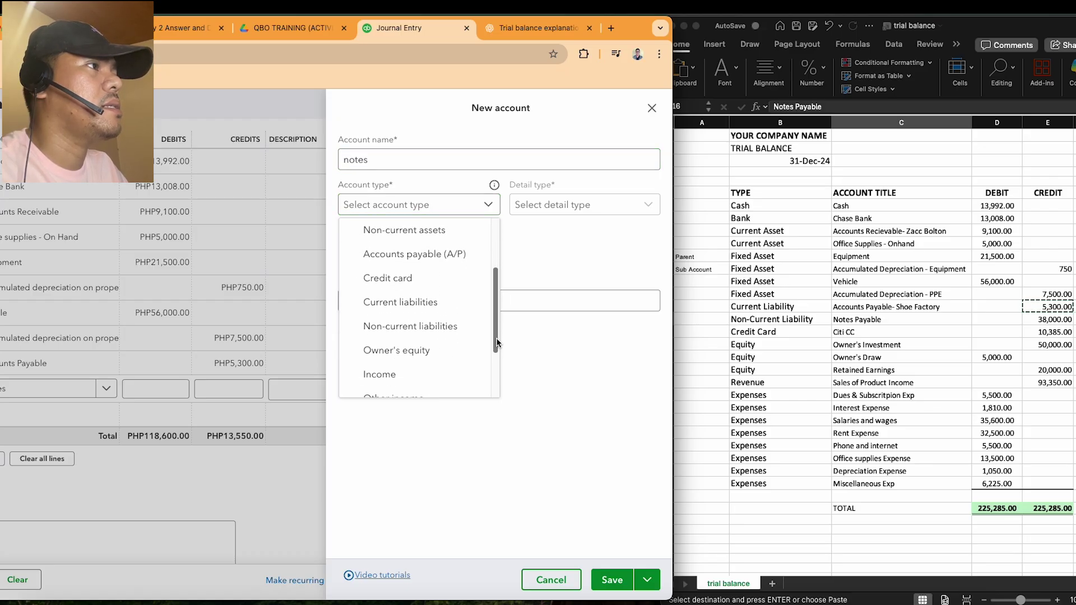
left_click(420, 325)
left_click(639, 206)
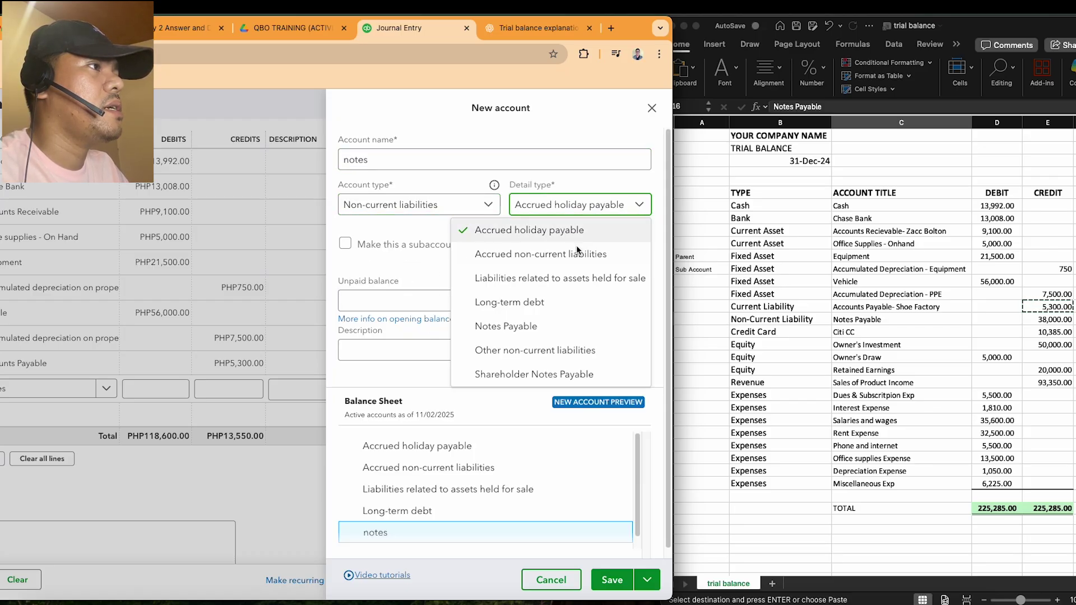
left_click(540, 327)
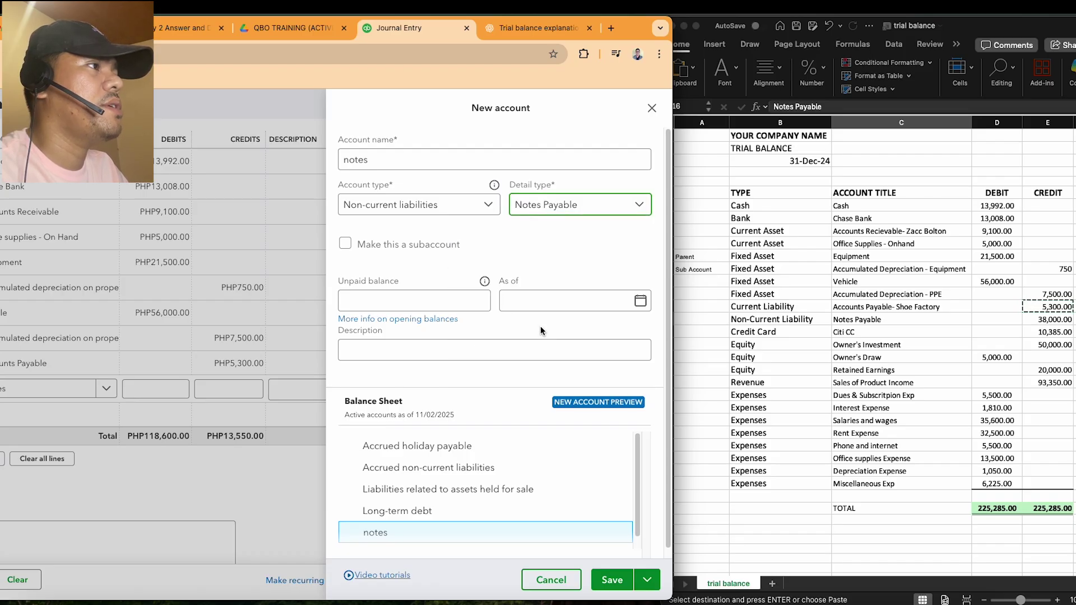
left_click(642, 209)
left_click(561, 352)
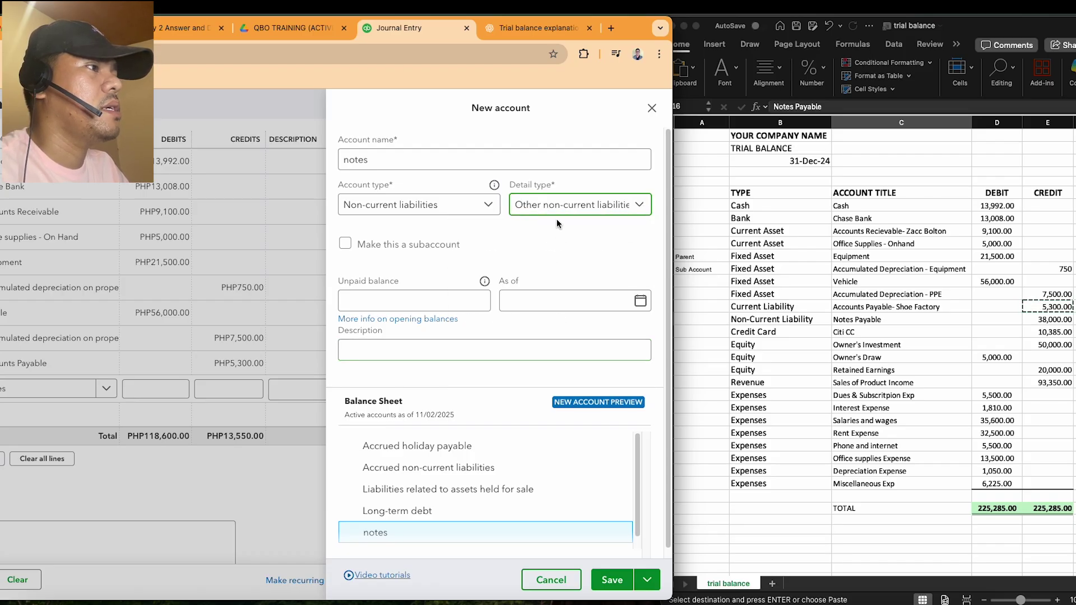
left_click(611, 579)
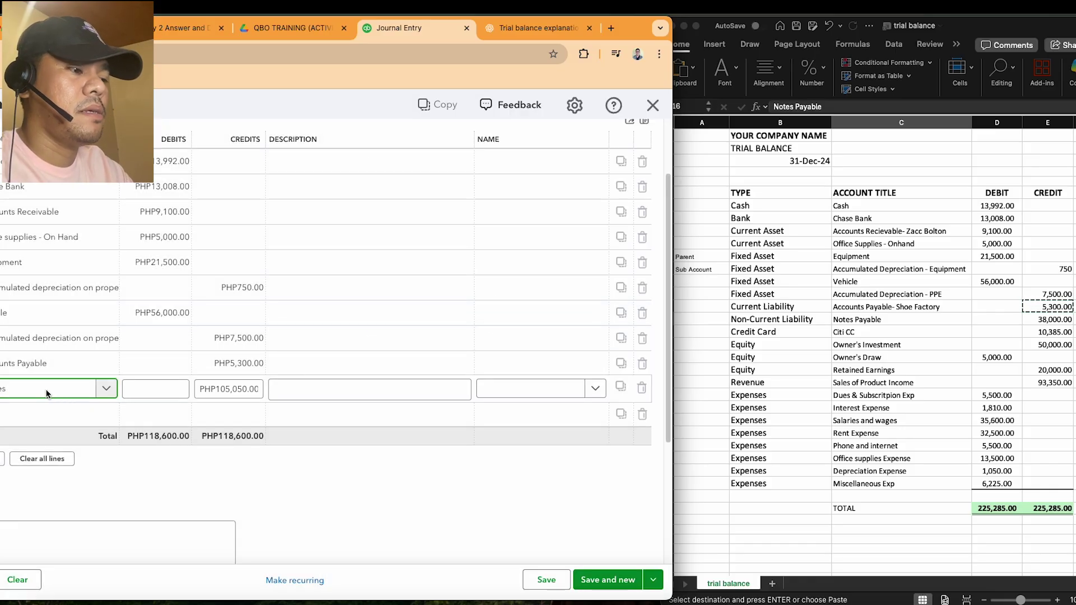
Clear the account on the current journal line and reselect the newly created notes account.
key("BackSpace")
key("BackSpace")
key("BackSpace")
type("es")
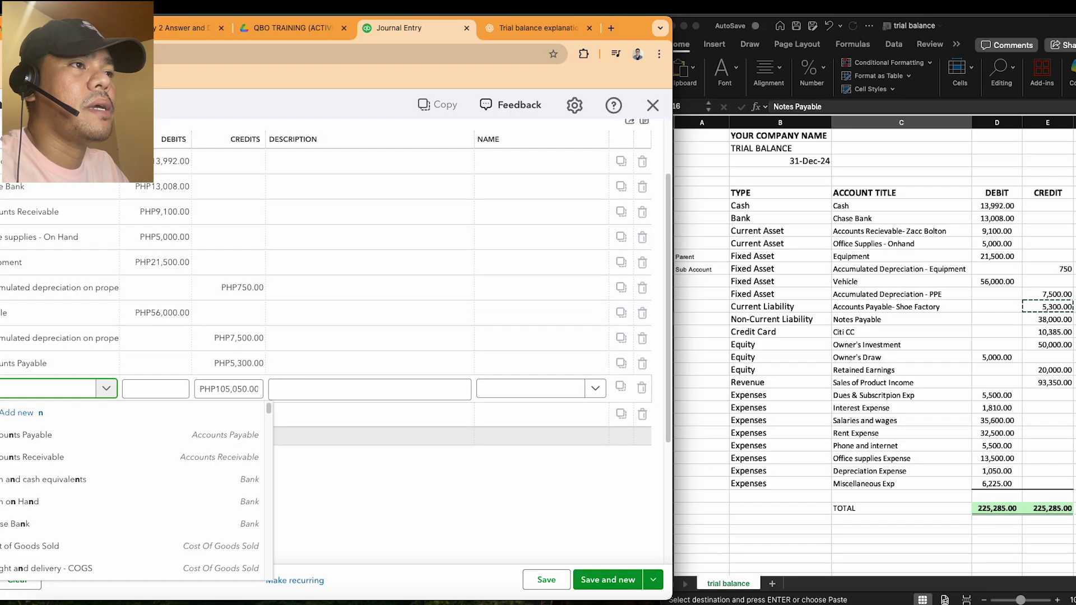
key("BackSpace")
key("BackSpace")
key("BackSpace")
key("BackSpace")
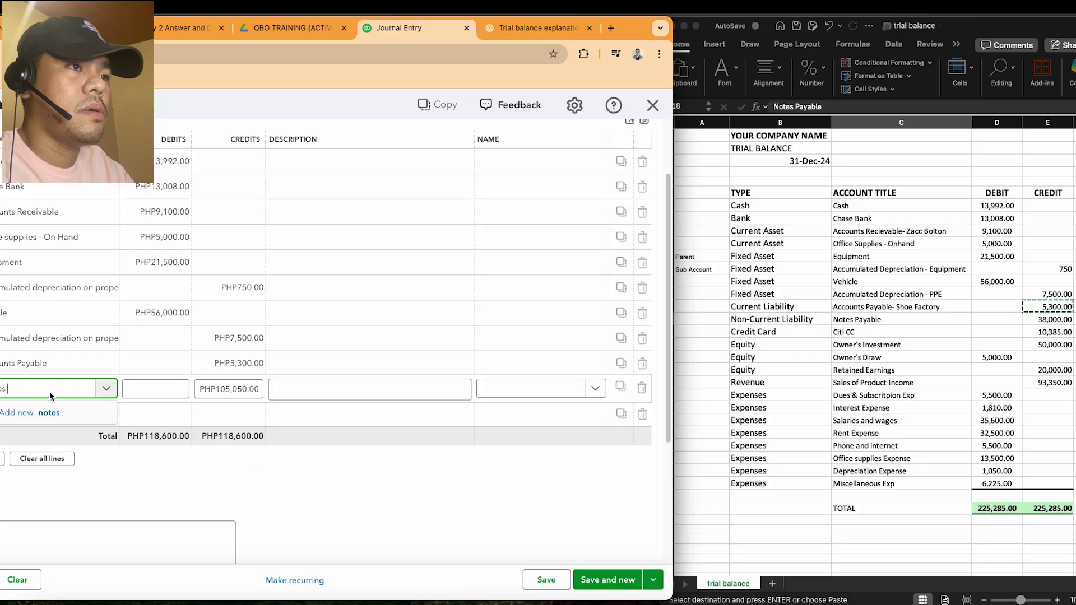
type("n")
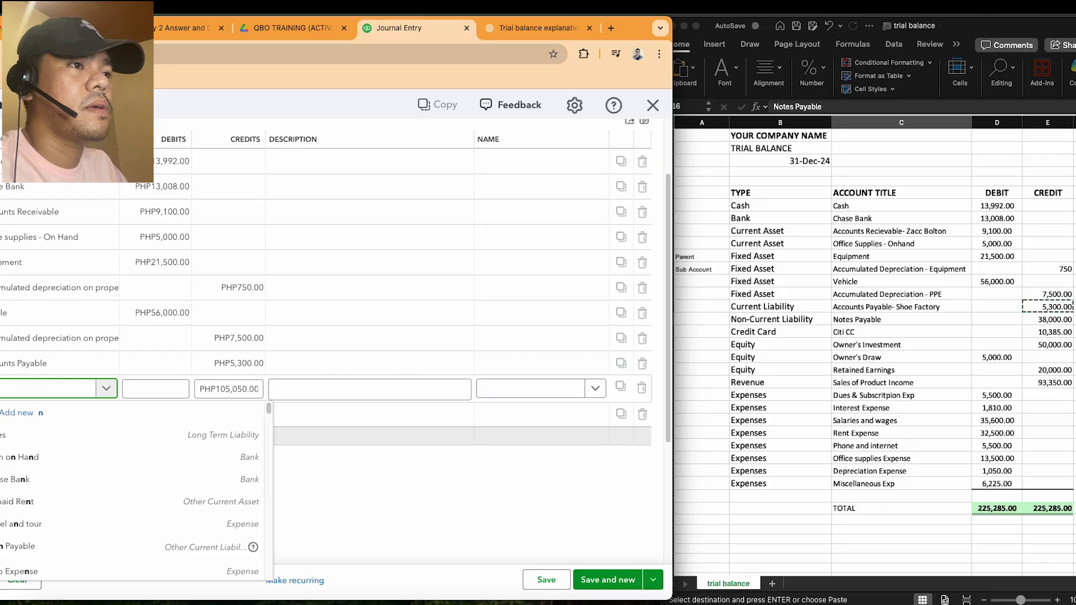
type("o")
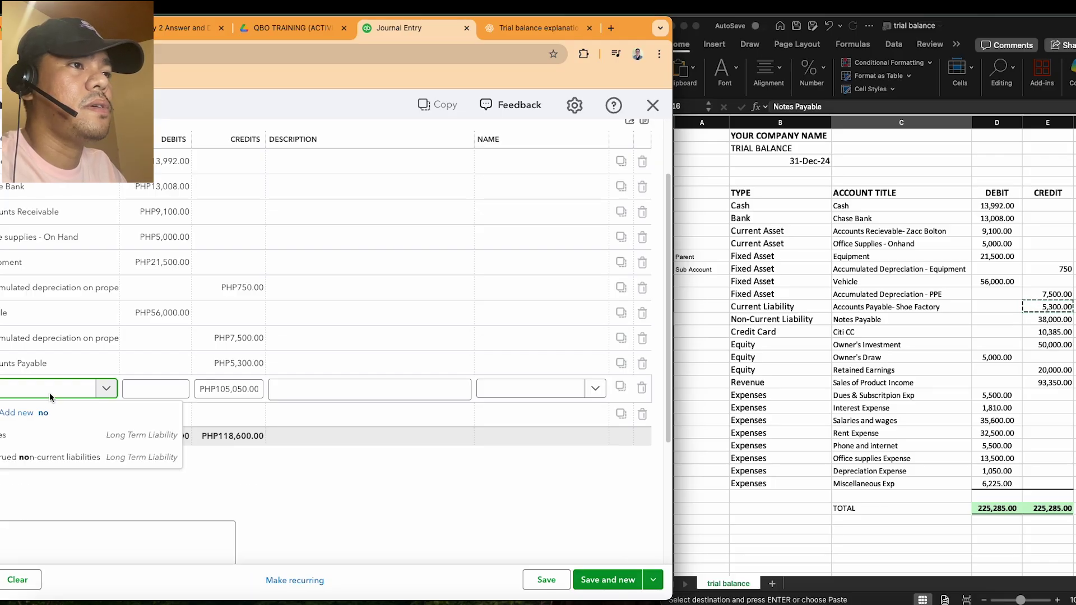
left_click(52, 433)
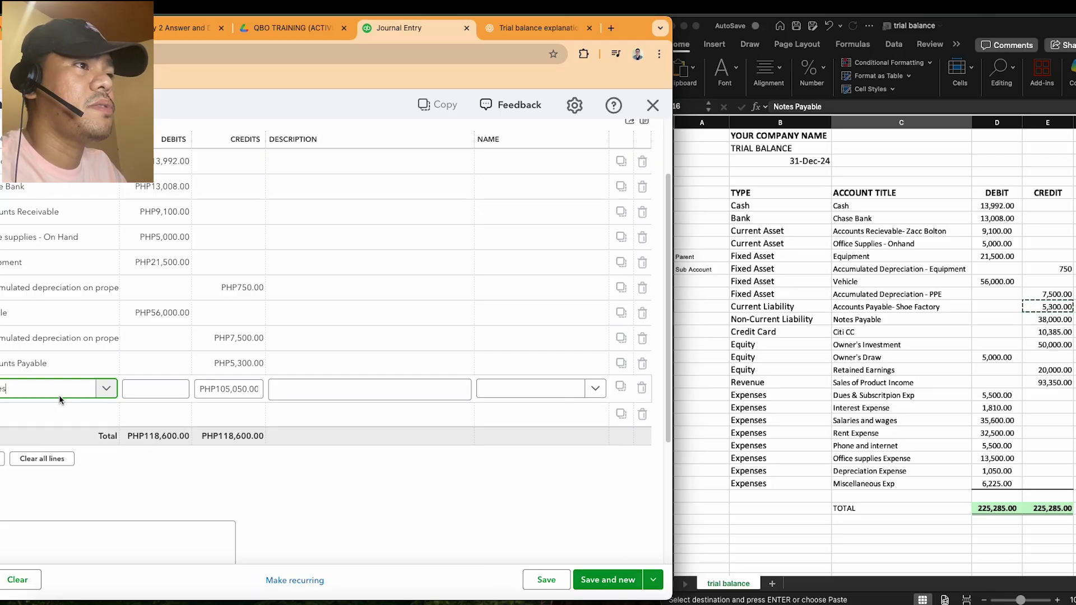
left_click(69, 413)
left_click(60, 385)
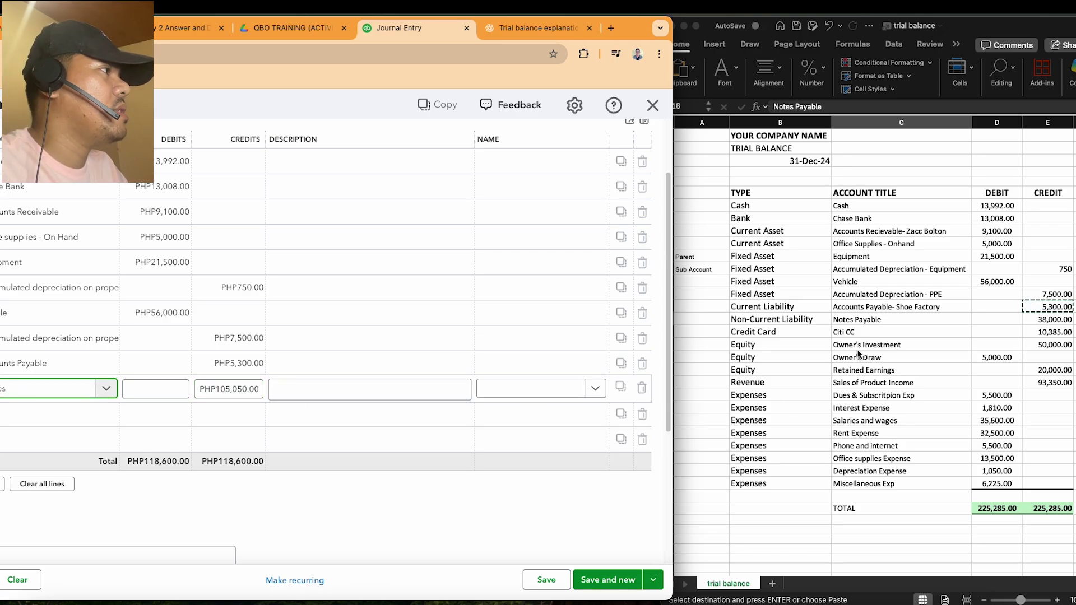
Replace the notes line's credit with the 38,000.00 copied from Notes Payable in the trial balance.
left_click(967, 320)
left_click(1048, 320)
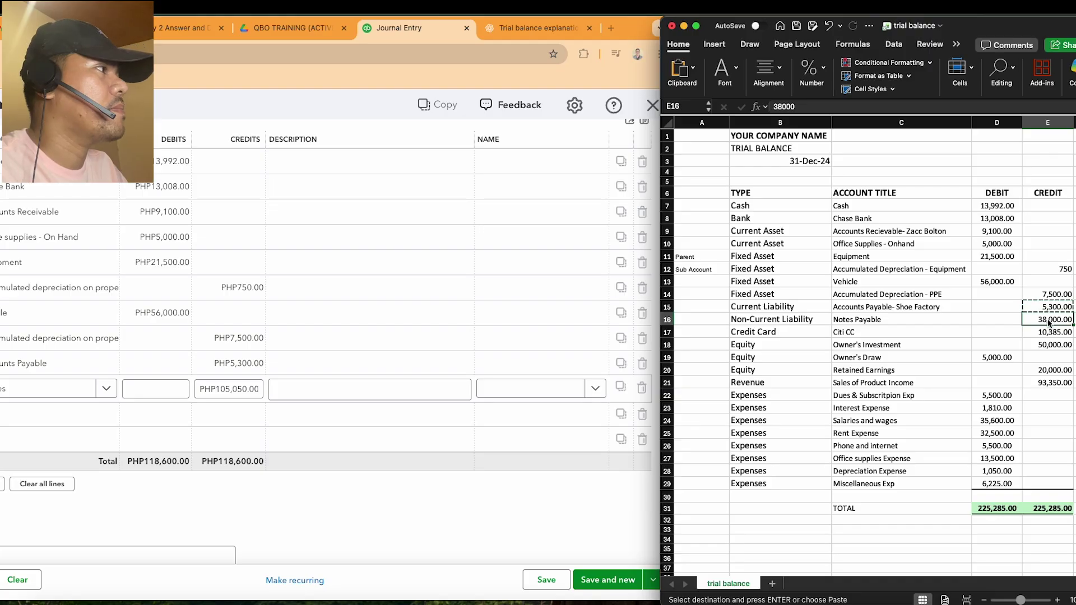
key("super+c")
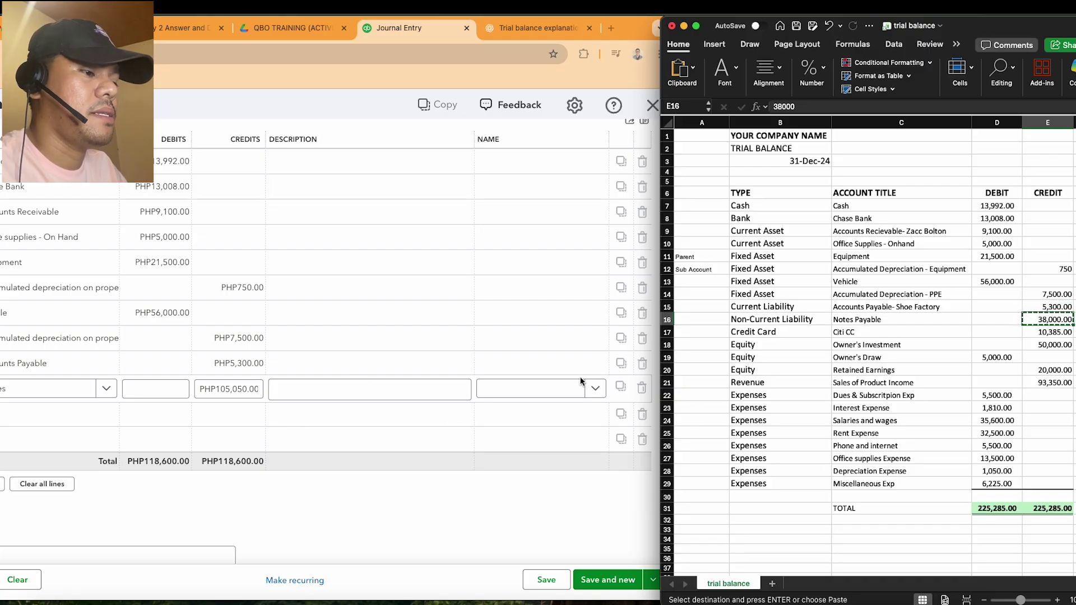
left_click(224, 393)
left_click(227, 388)
key("super+v")
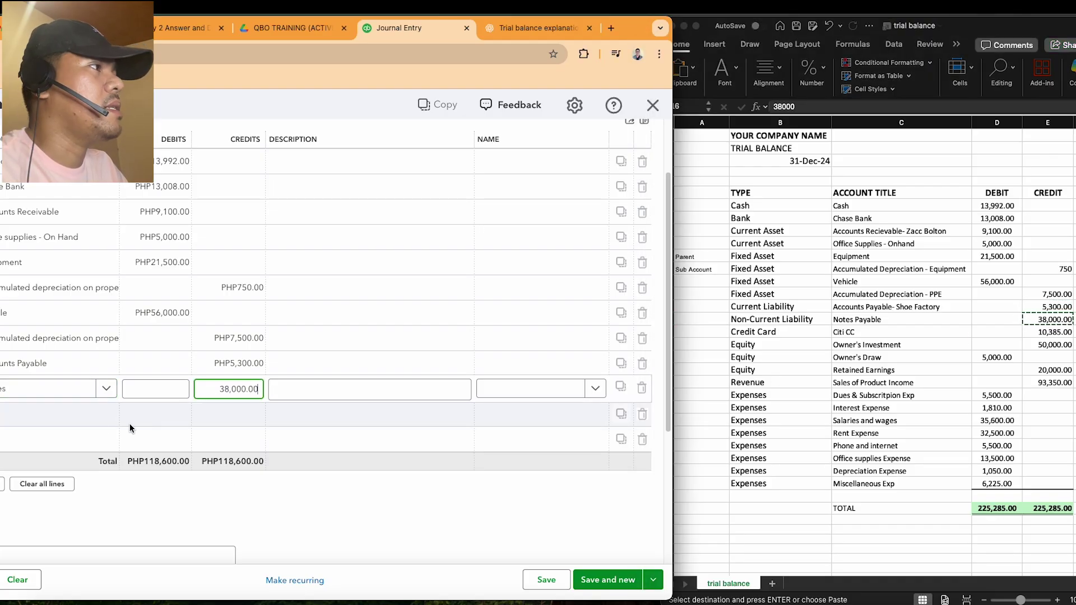
Assign the Citi CC credit card account to the next empty journal line.
left_click(6, 419)
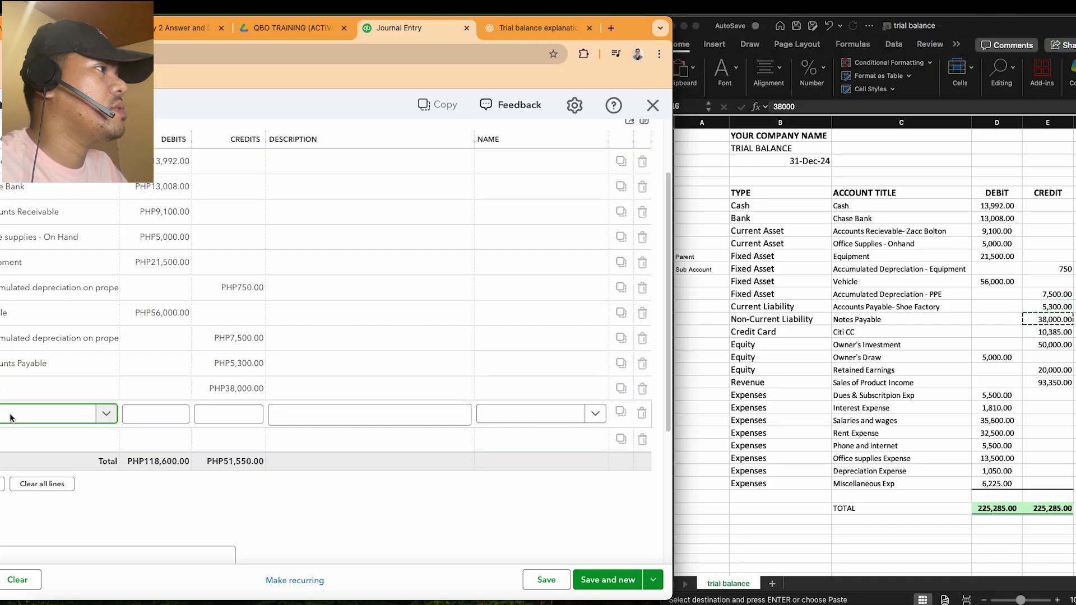
left_click(858, 323)
left_click(852, 333)
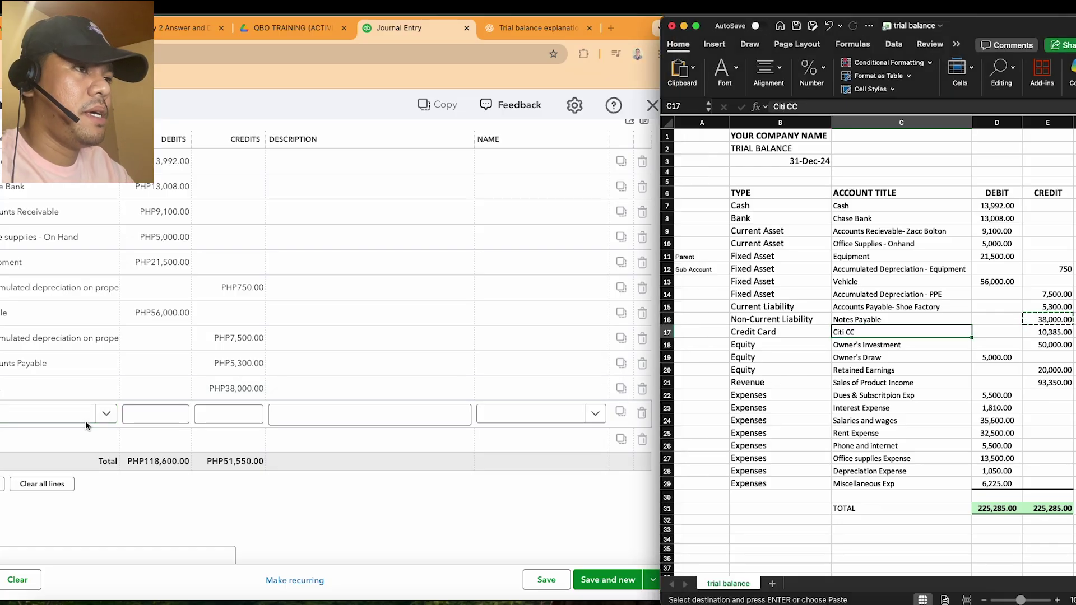
left_click(32, 413)
type("citi cc")
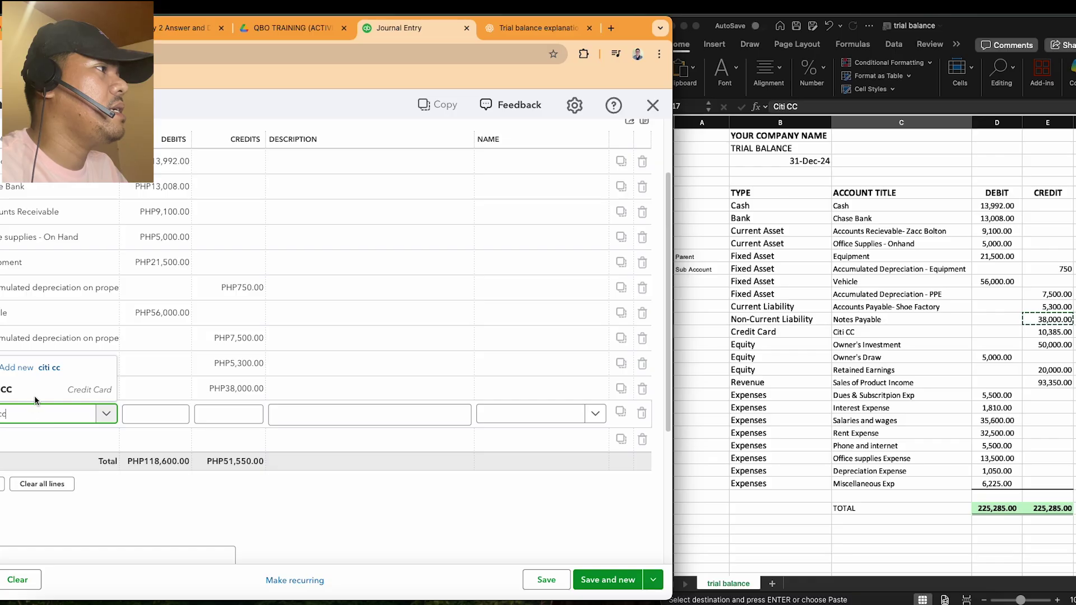
left_click(39, 387)
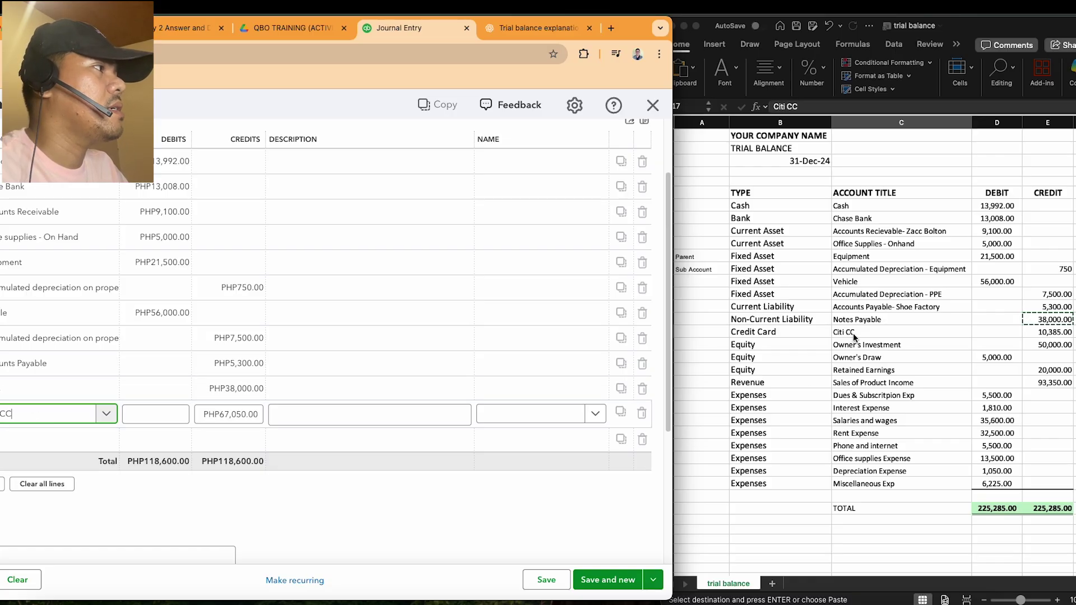
Replace the Citi CC line's credit with the 10,385.00 copied from the trial balance.
left_click(1050, 335)
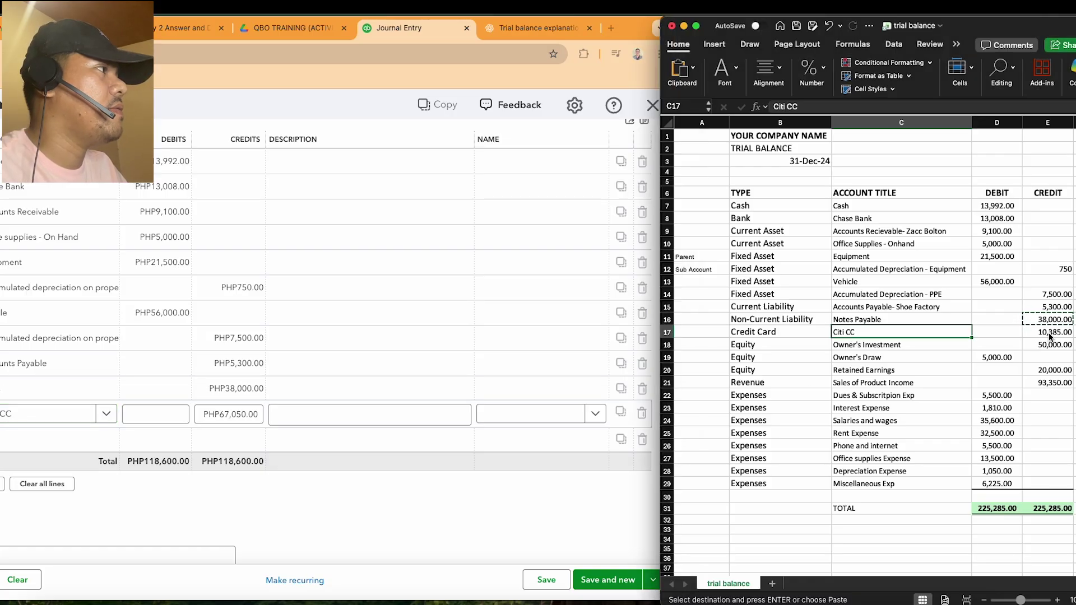
left_click(1049, 333)
key("super+c")
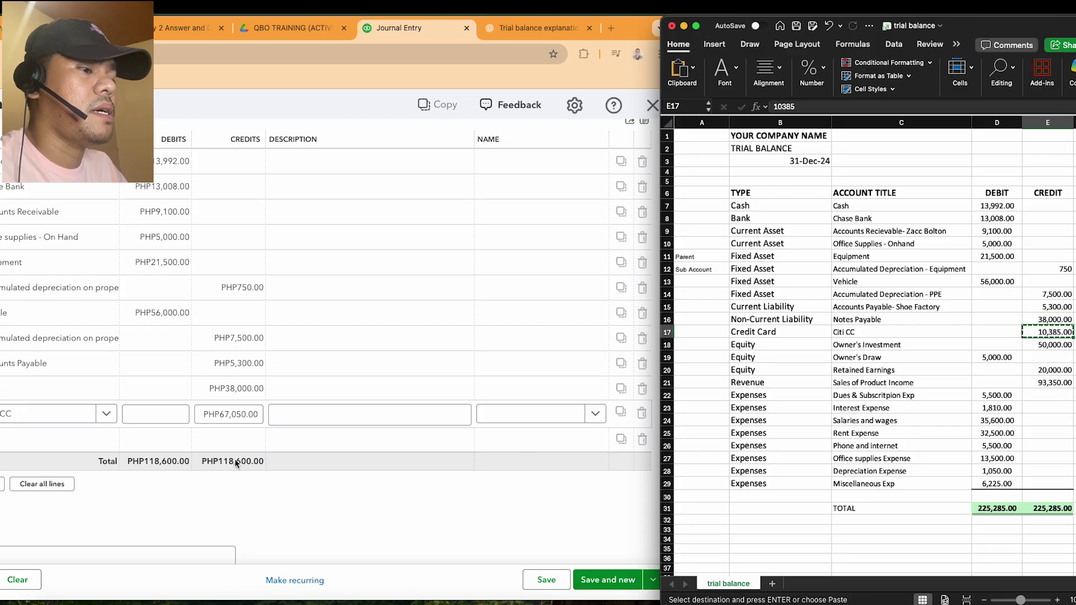
left_click(230, 414)
key("super+v")
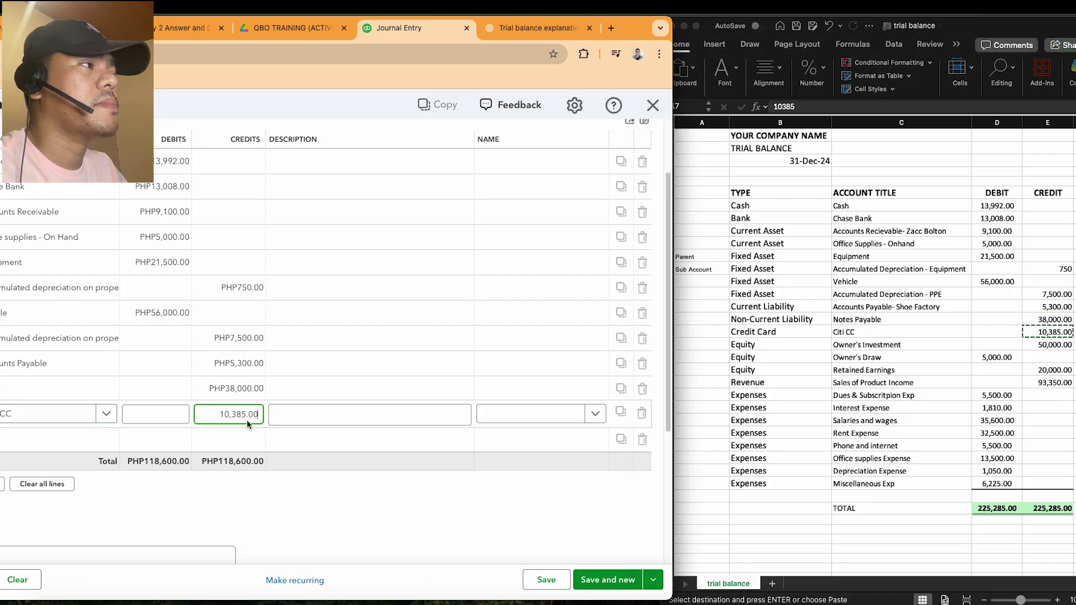
Assign the Owner's Investment equity account to the next empty journal line.
left_click(32, 435)
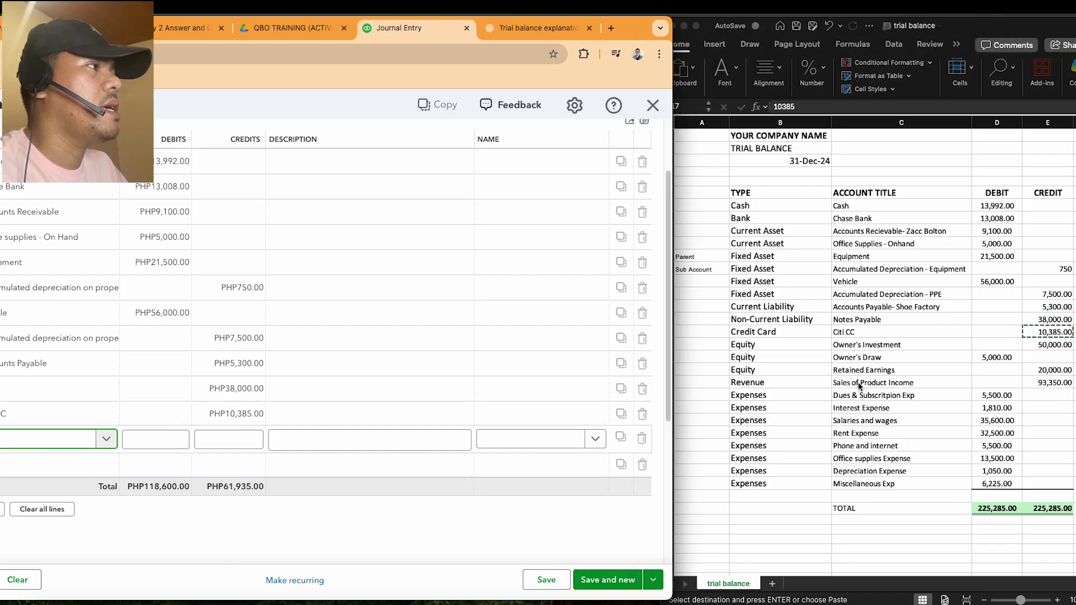
left_click(867, 342)
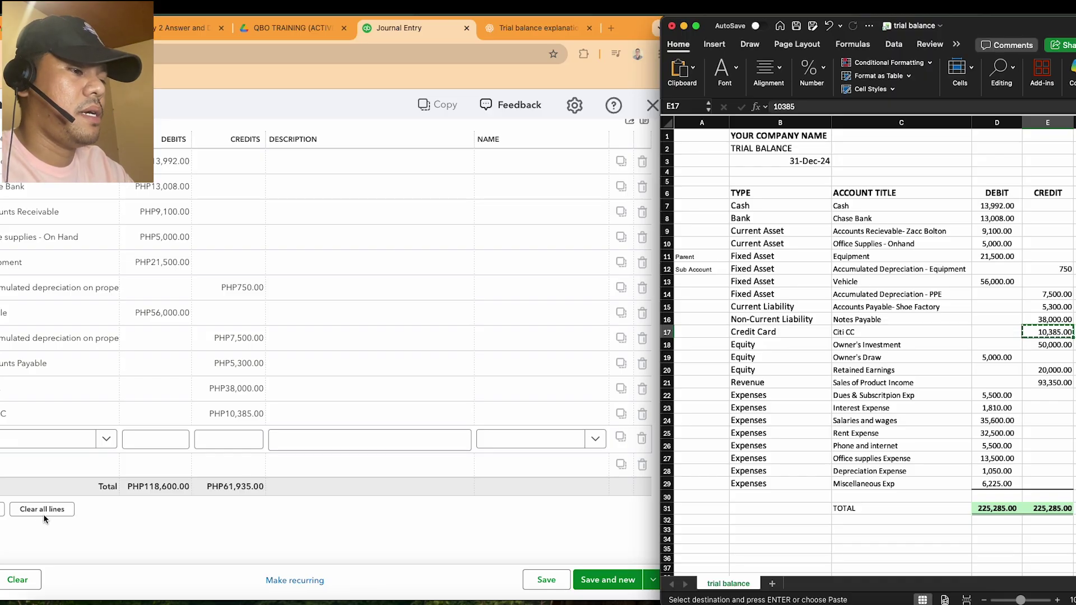
left_click(27, 439)
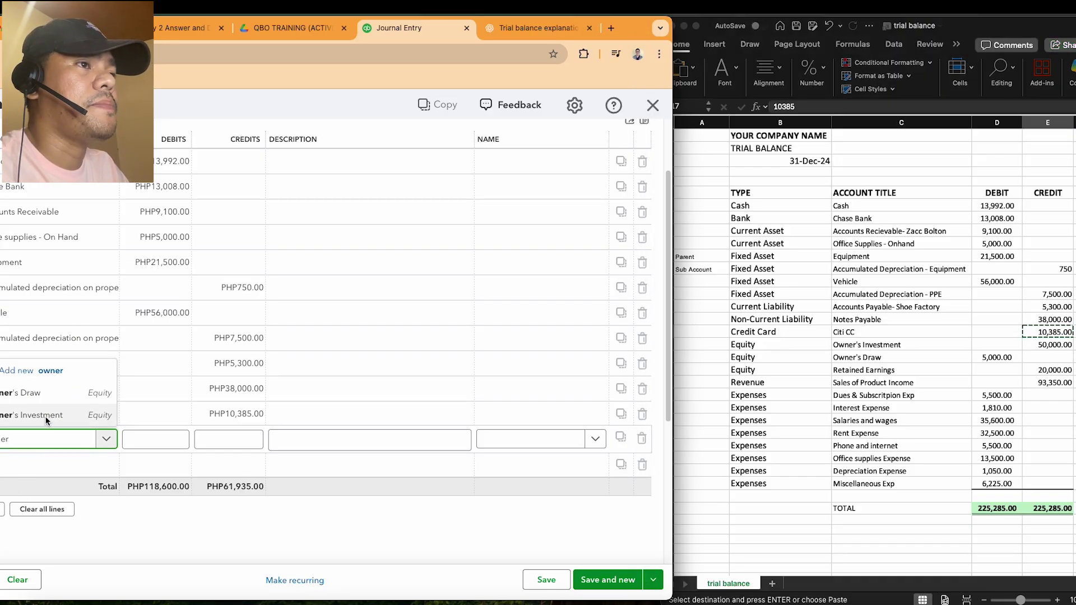
type("owner")
left_click(45, 415)
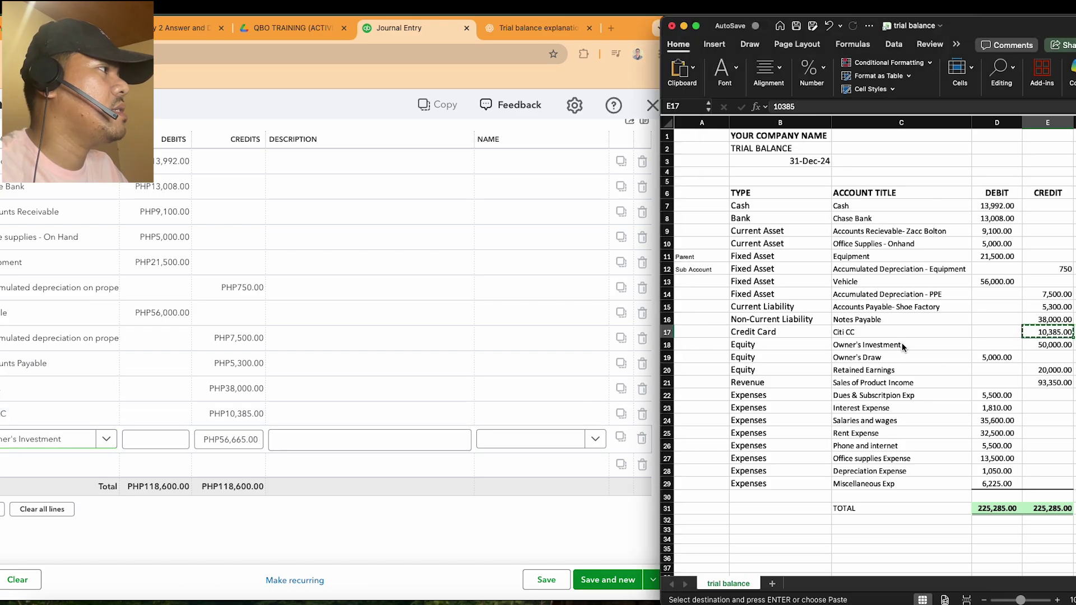
Replace the Owner's Investment line's credit with the 50,000.00 copied from the trial balance.
left_click(899, 344)
left_click(910, 343)
left_click(1056, 344)
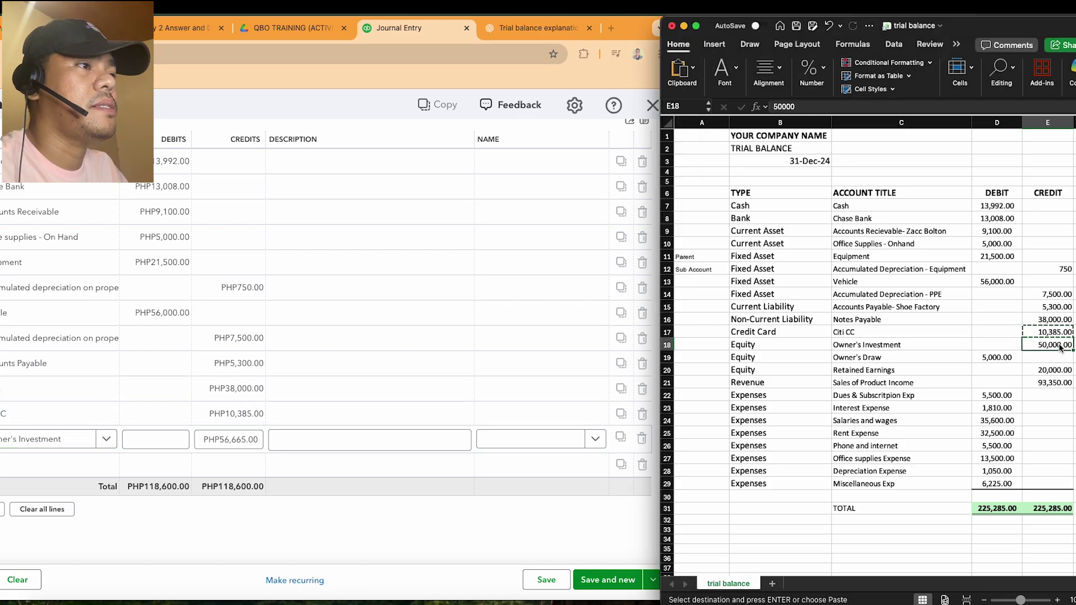
key("super+c")
left_click(233, 440)
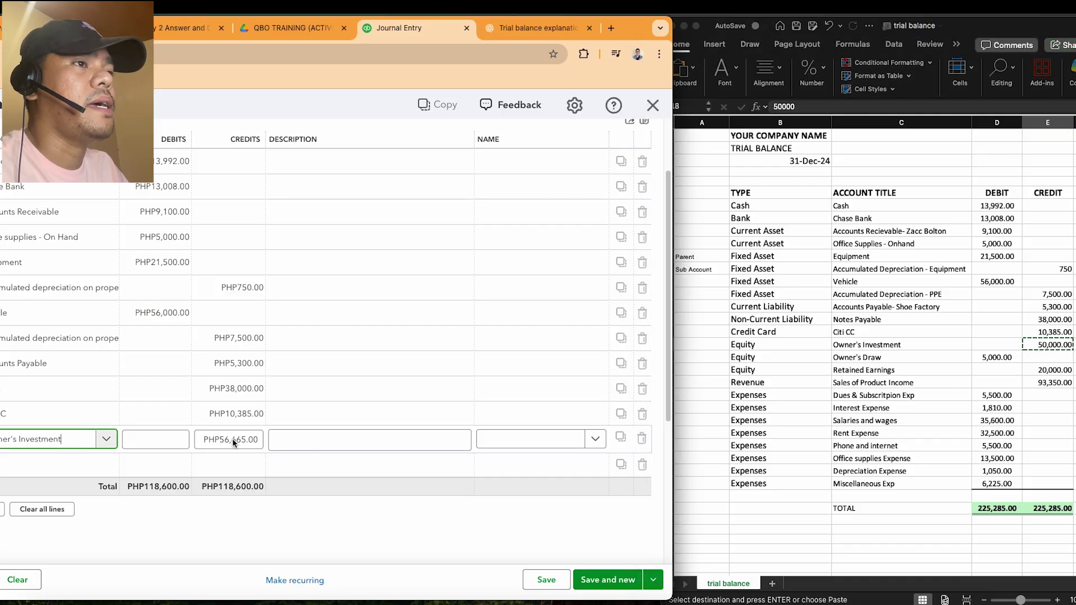
left_click(232, 438)
key("super+v")
Assign the Owner's Draw equity account to the next empty journal line.
left_click(23, 466)
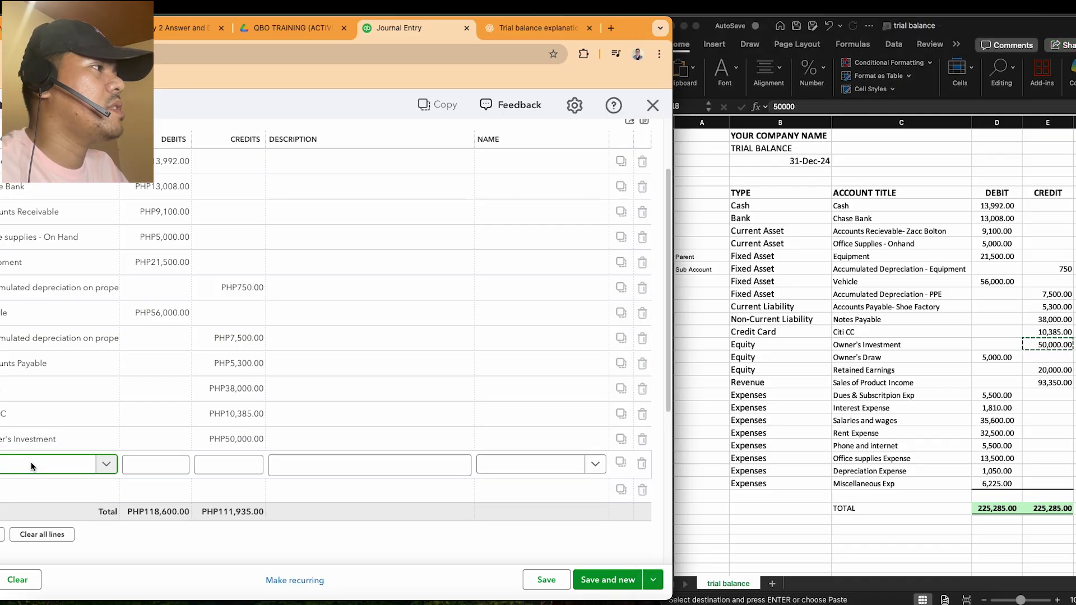
left_click(869, 351)
left_click(859, 359)
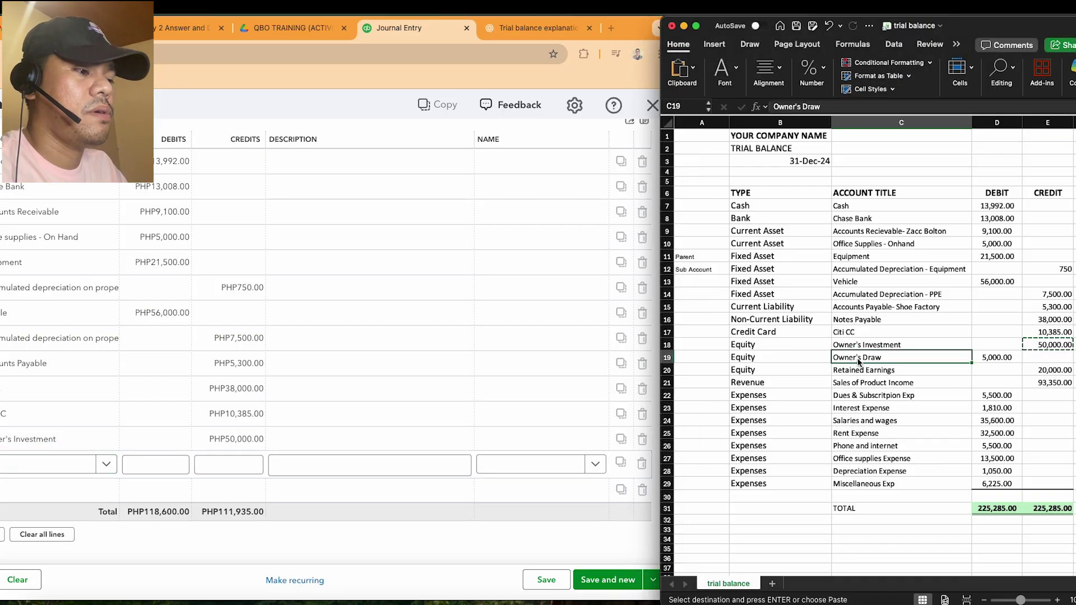
left_click(20, 463)
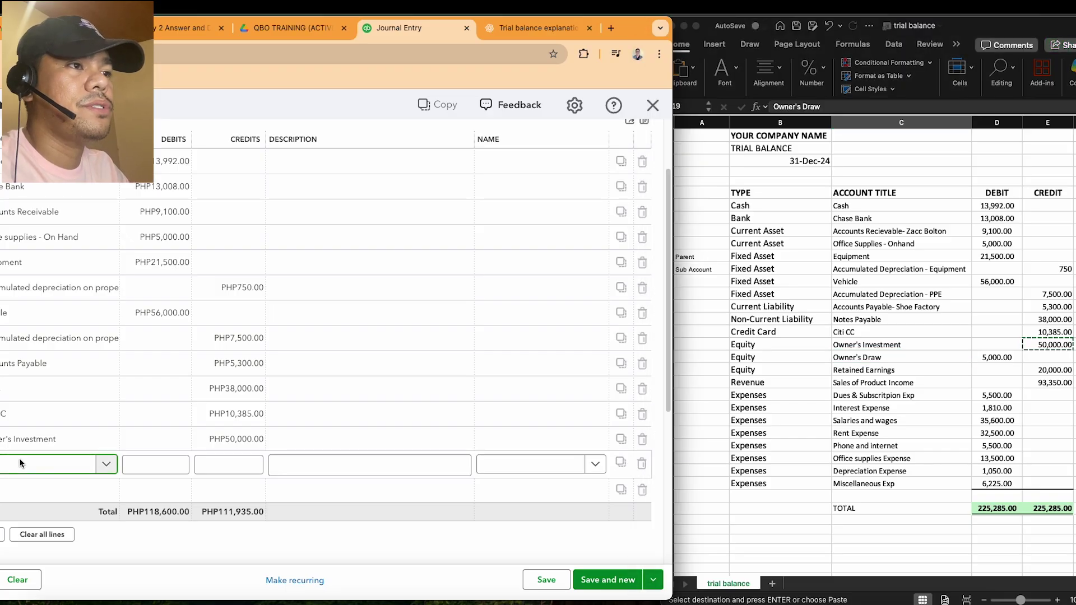
type("owner")
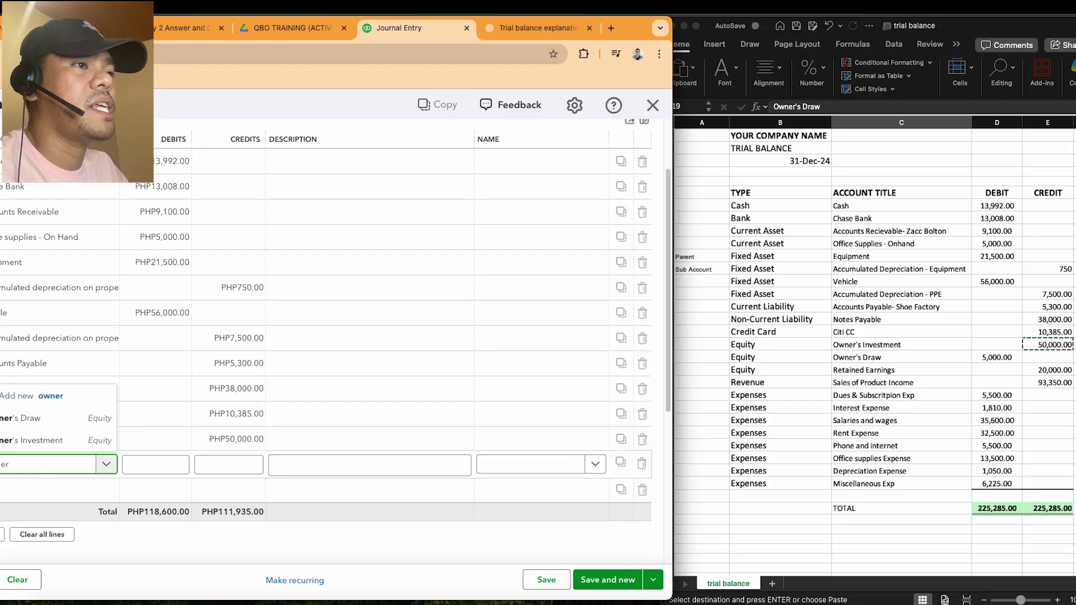
left_click(56, 418)
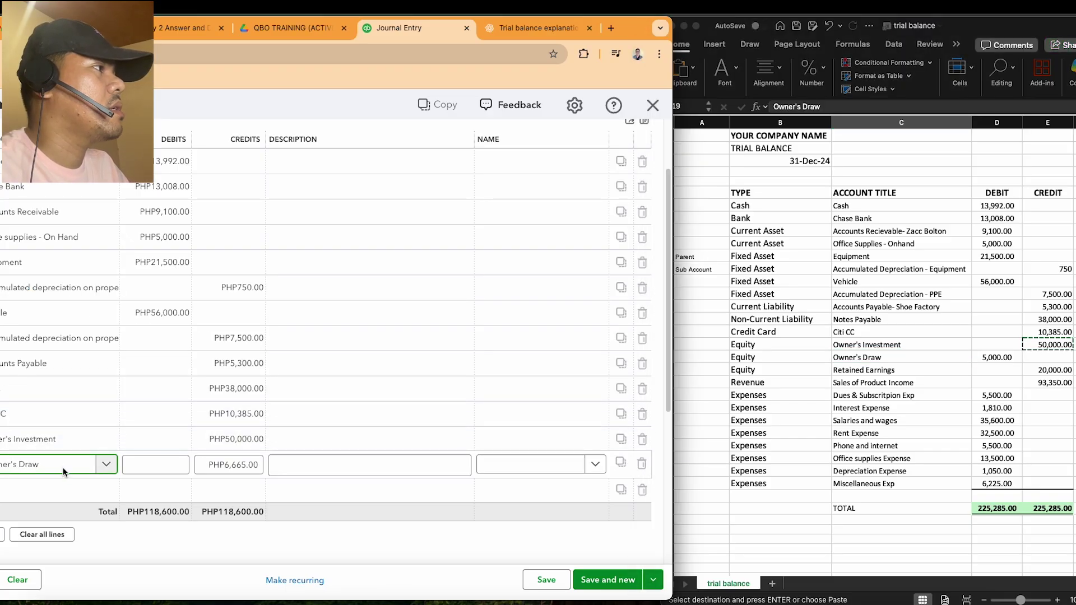
Enter the 5,000.00 copied from the trial balance as the debit of the Owner's Draw line.
left_click(999, 357)
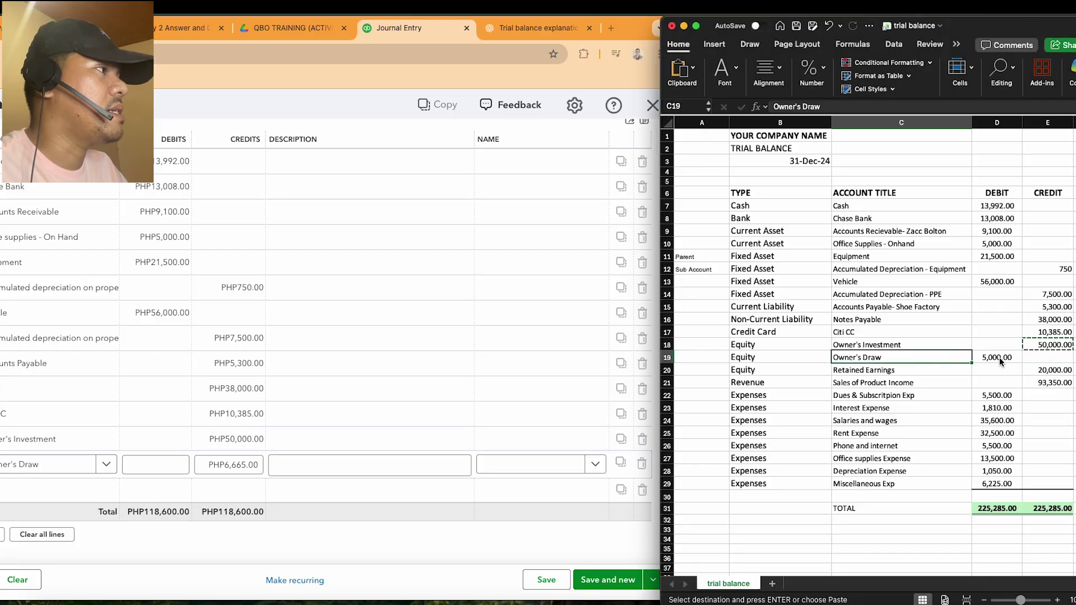
key("super+c")
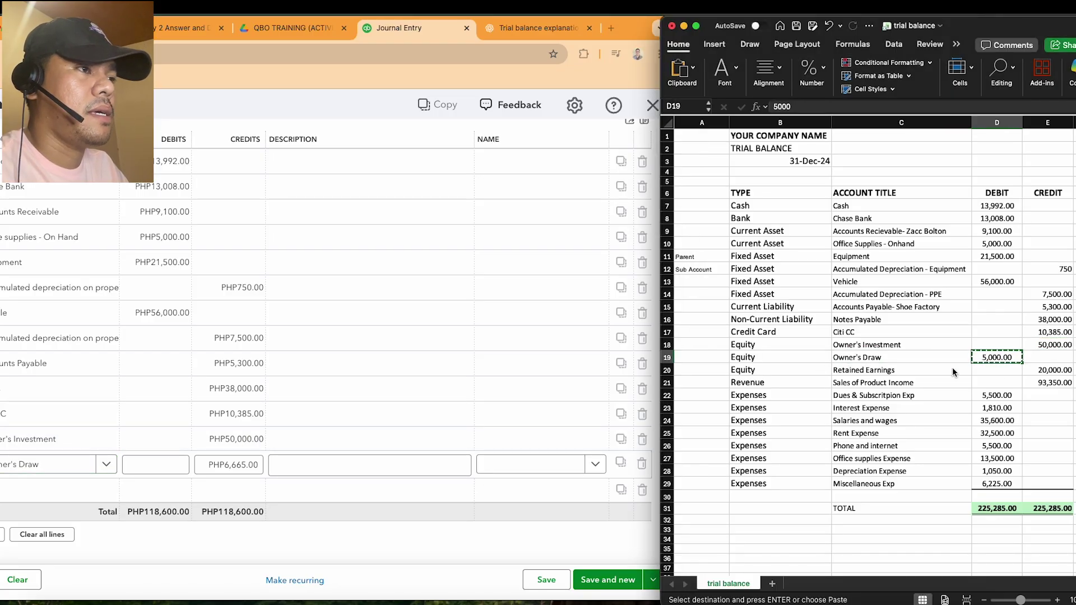
left_click(266, 481)
left_click(159, 465)
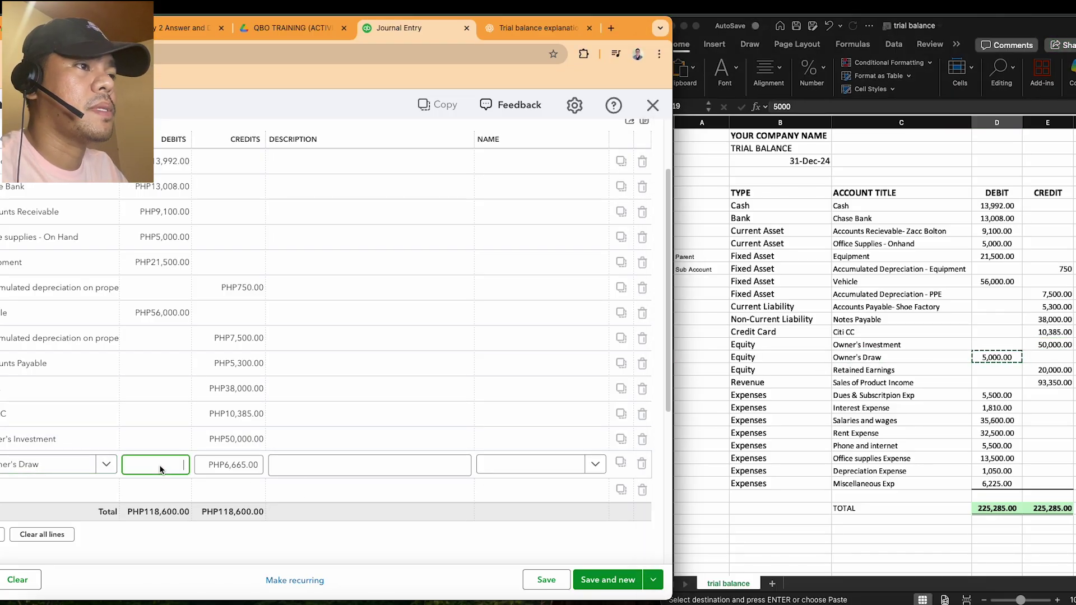
key("super+v")
Assign the Retained Earnings equity account to the next empty journal line.
left_click(52, 489)
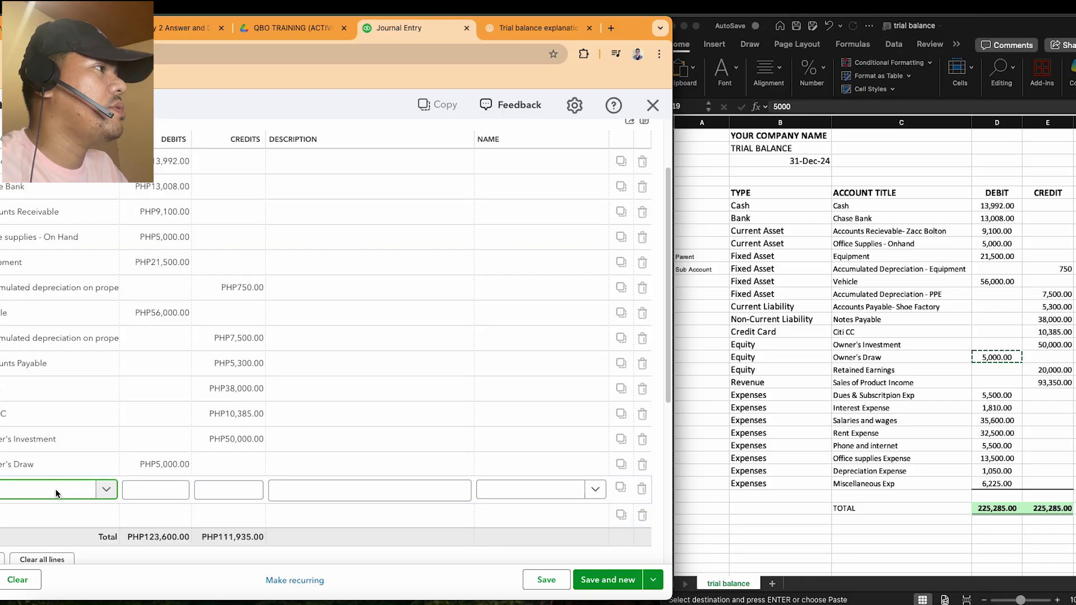
left_click(870, 358)
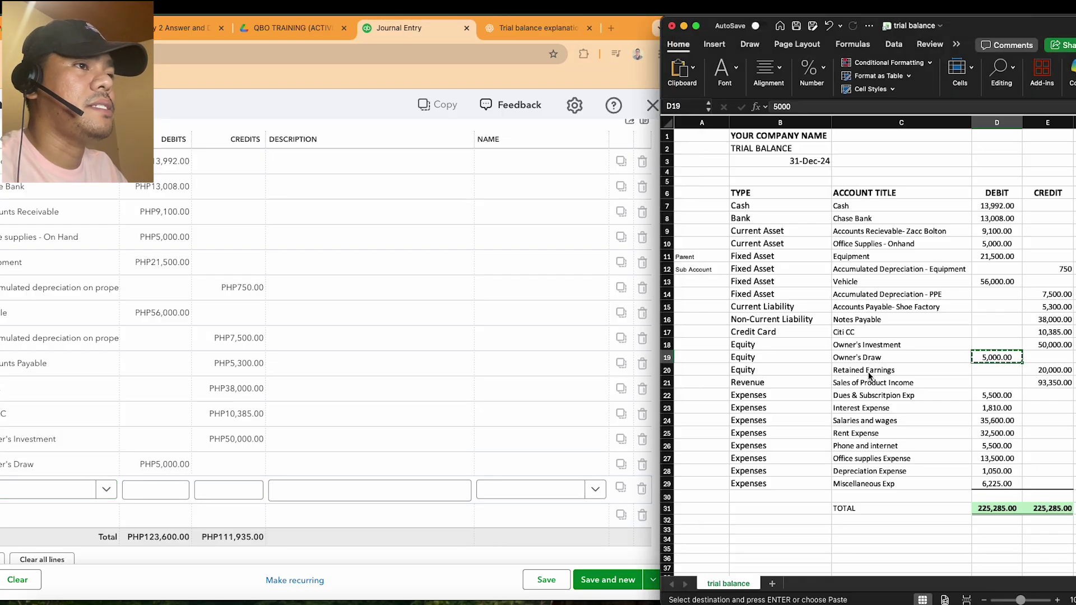
left_click(868, 373)
left_click(40, 497)
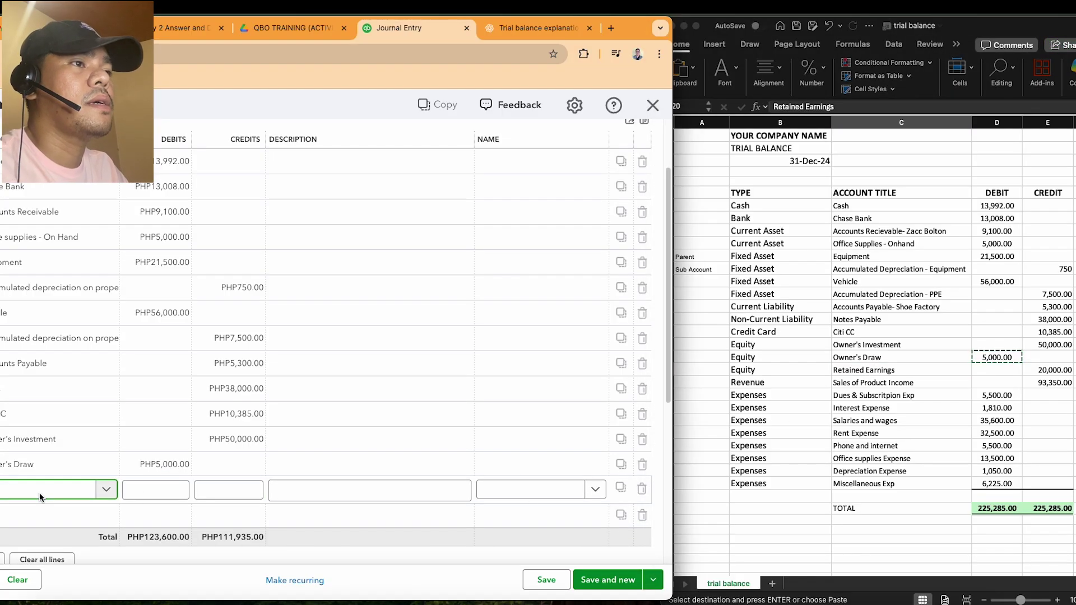
type("retained")
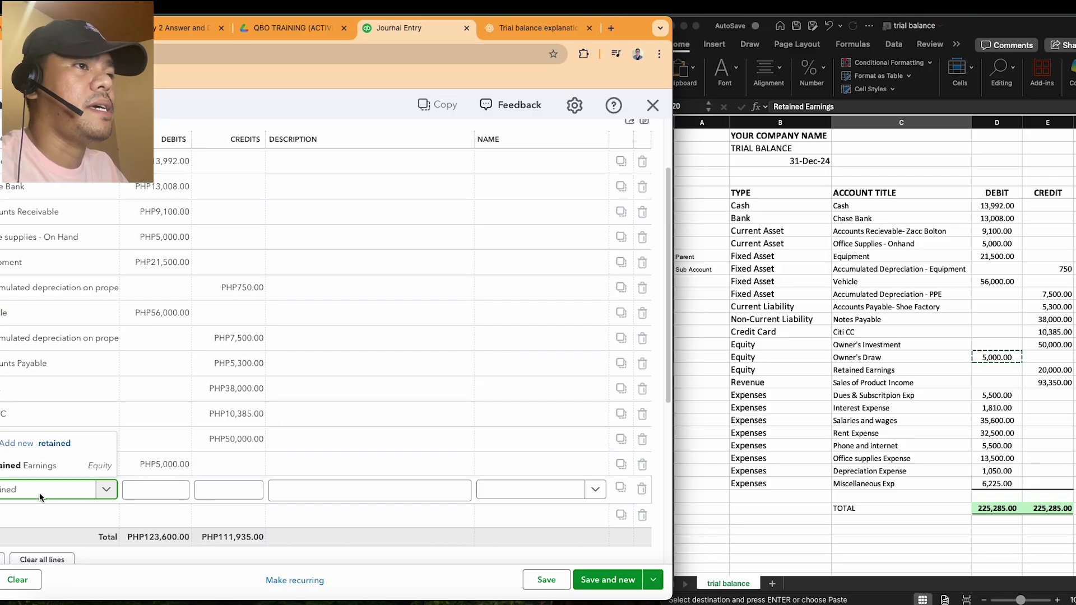
left_click(57, 469)
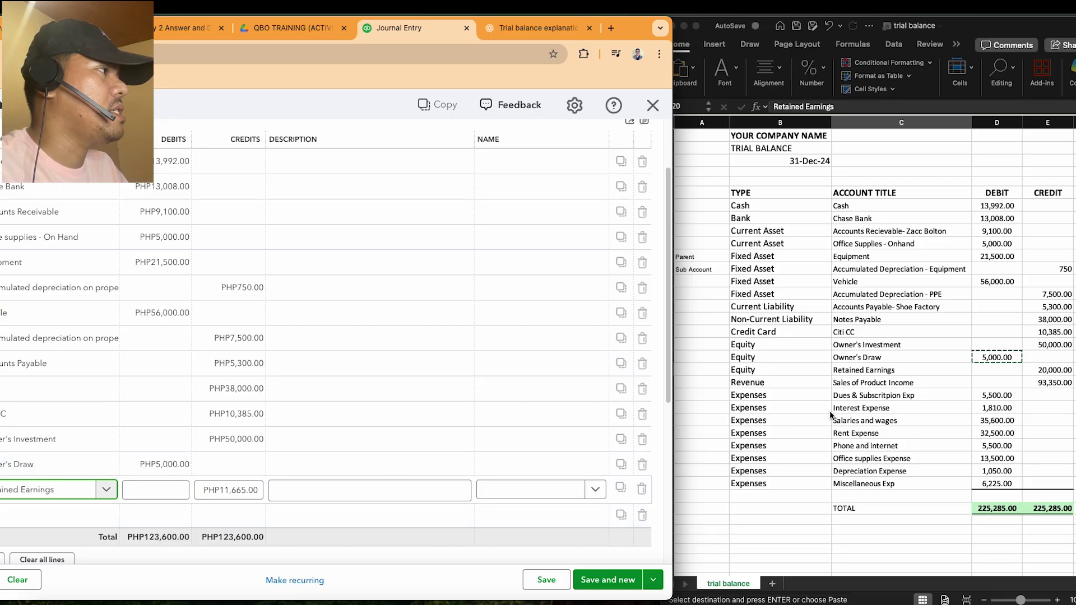
Replace the Retained Earnings line's credit with the 20,000.00 copied from the trial balance.
left_click(875, 375)
left_click(1045, 373)
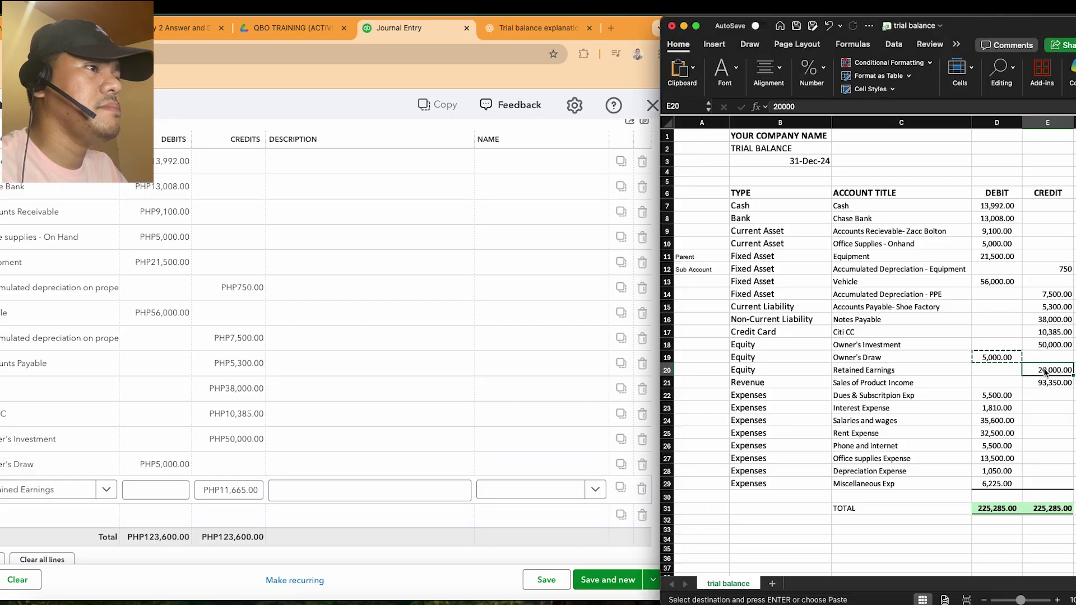
key("super+c")
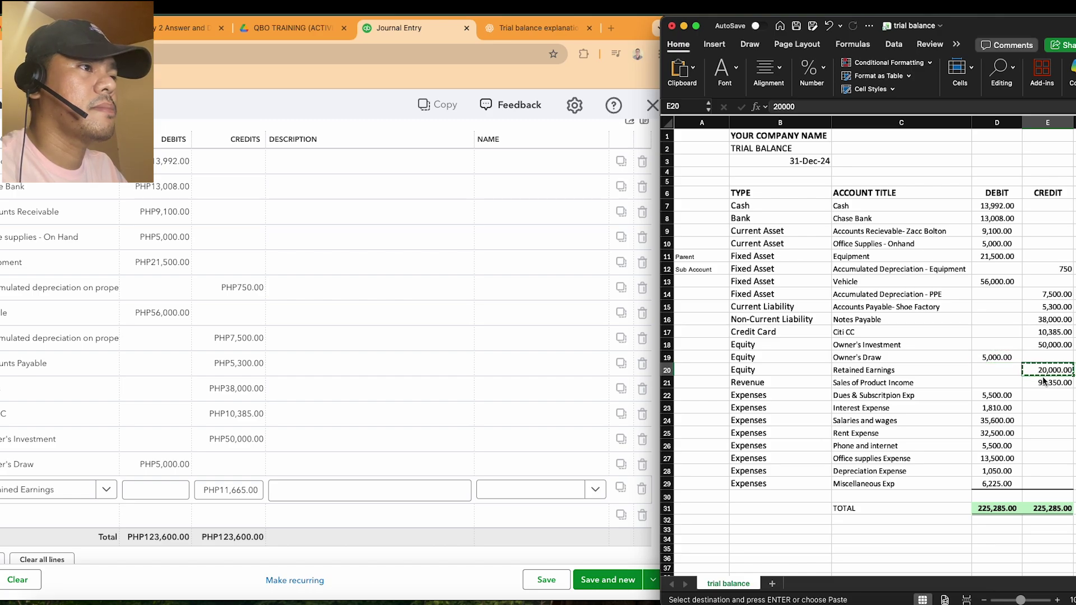
left_click(234, 493)
key("super+a")
key("super+v")
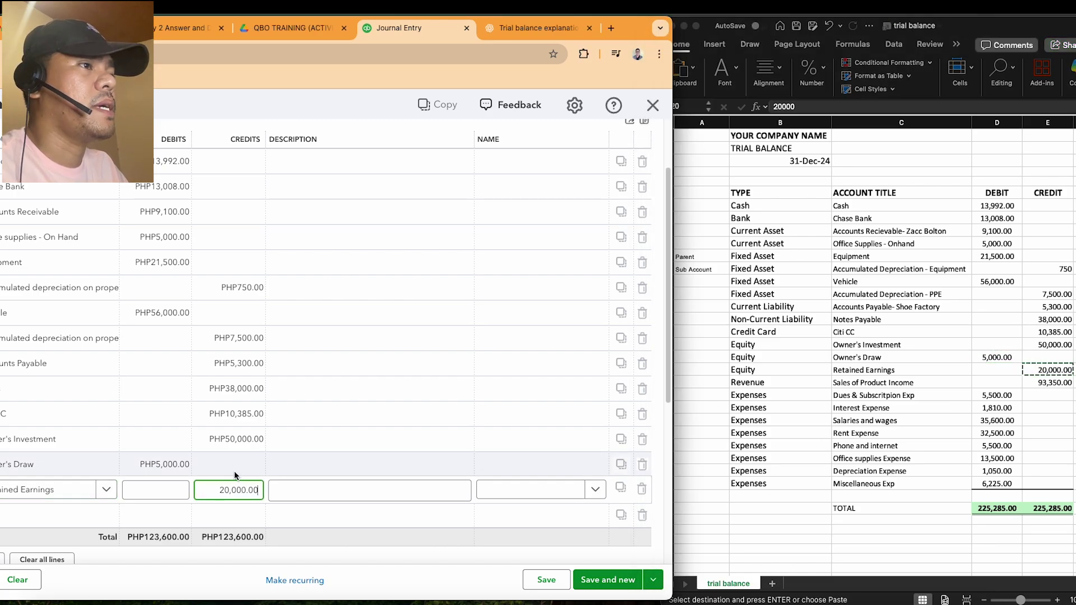
left_click(230, 468)
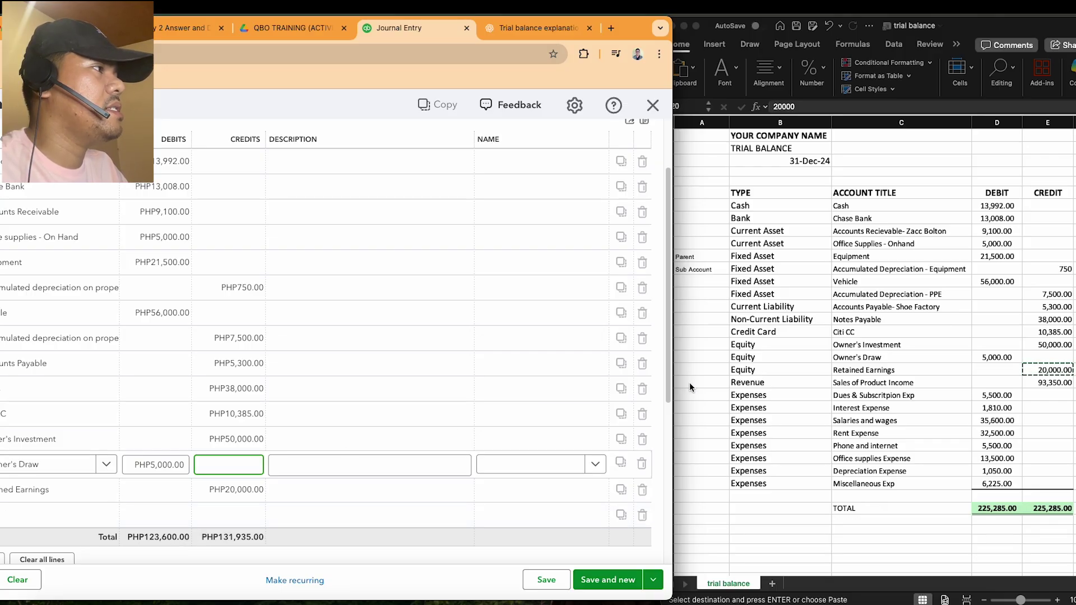
Assign the Sales of Product Income account to the next empty journal line.
left_click(858, 373)
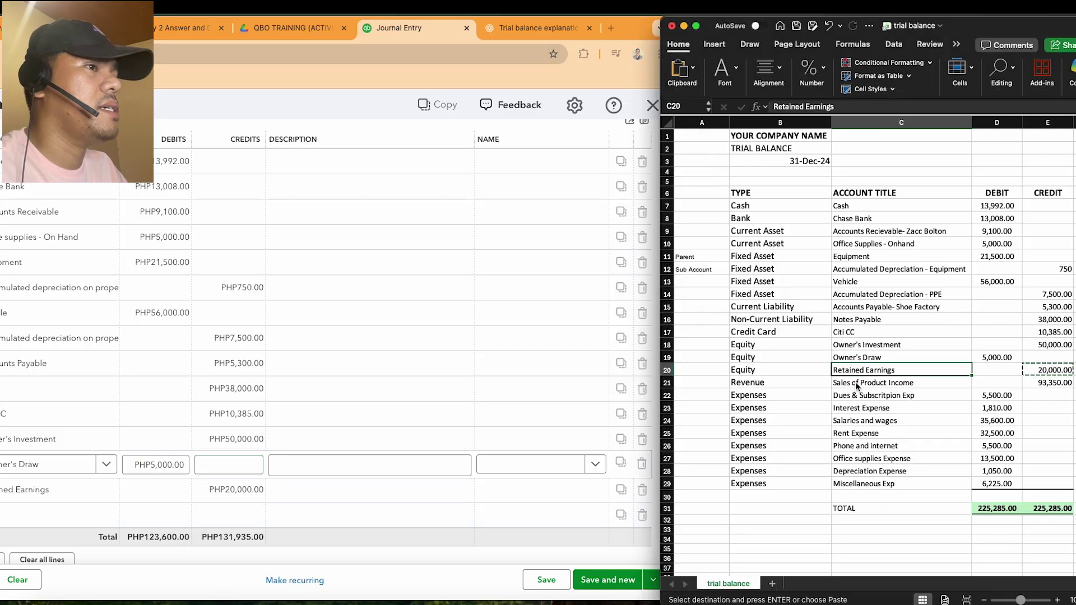
left_click(855, 381)
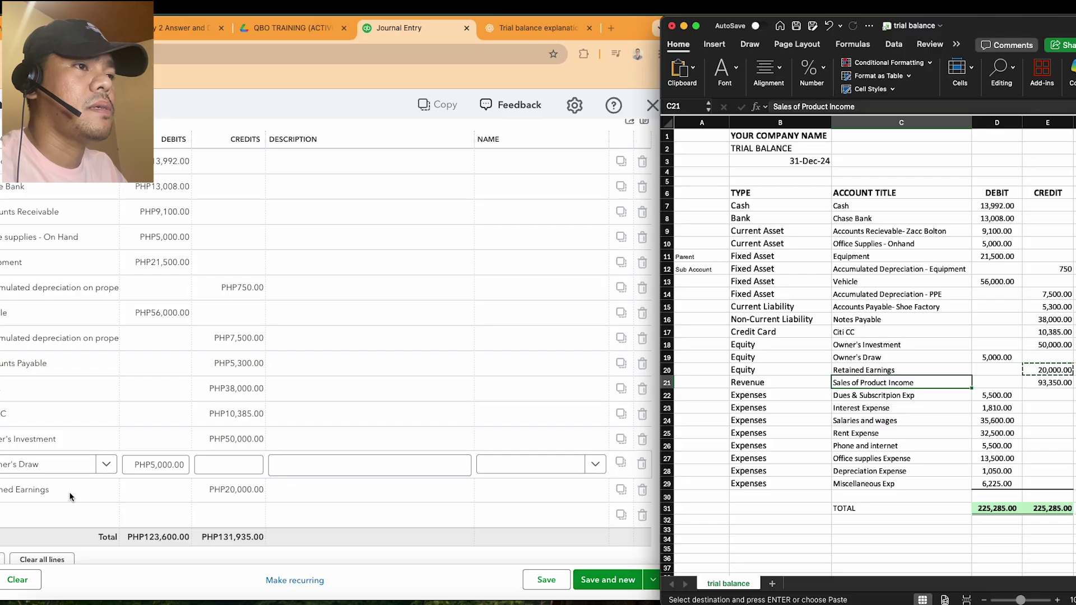
left_click(35, 511)
type("sa")
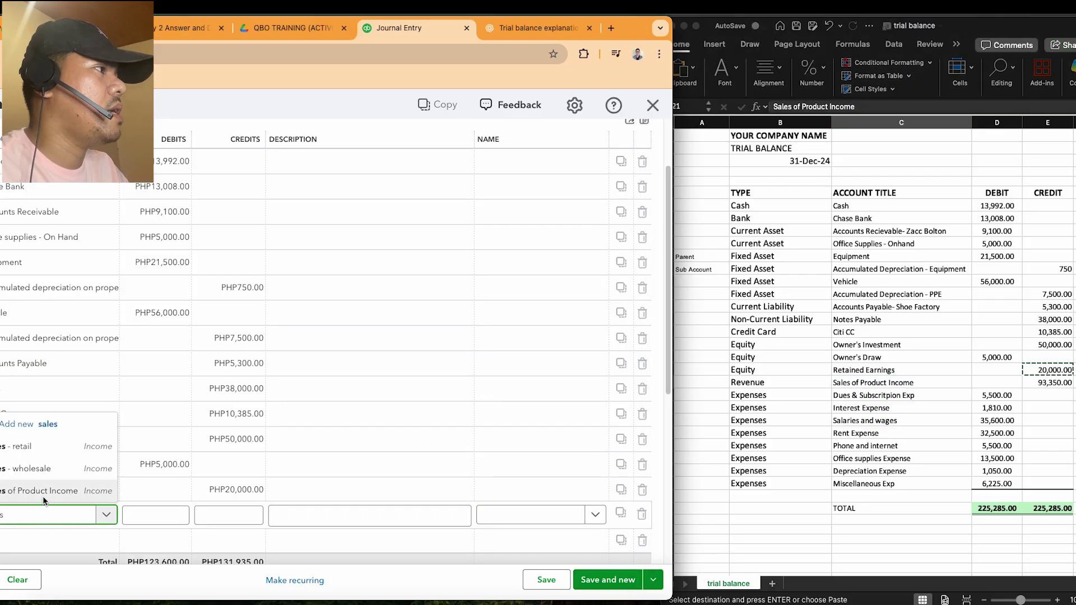
left_click(44, 493)
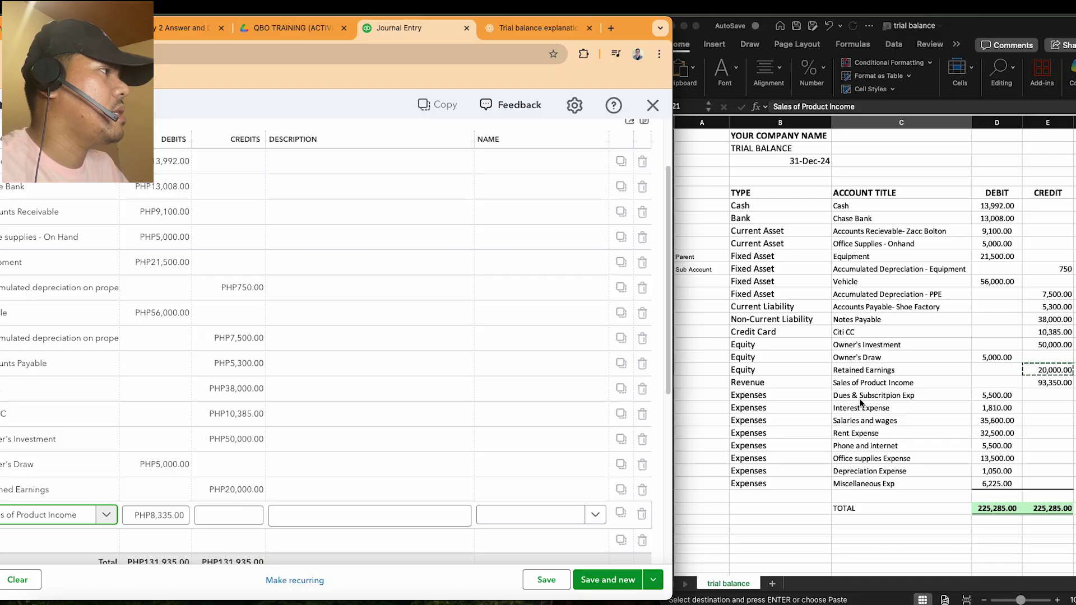
Enter the 93,350.00 copied from the trial balance as the credit of the Sales of Product Income line.
left_click(871, 382)
left_click(1064, 383)
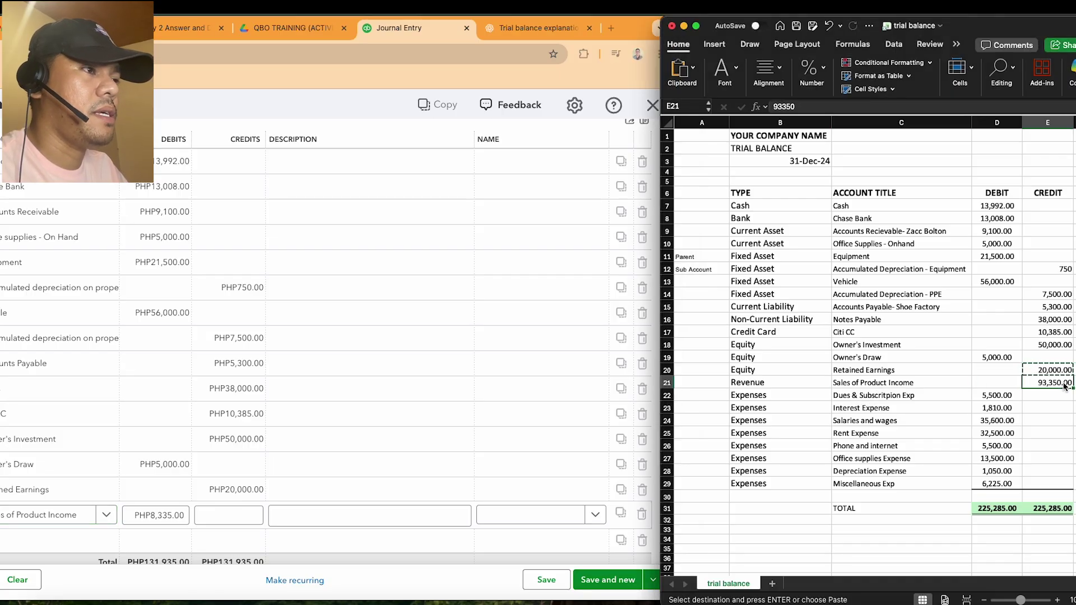
key("super+c")
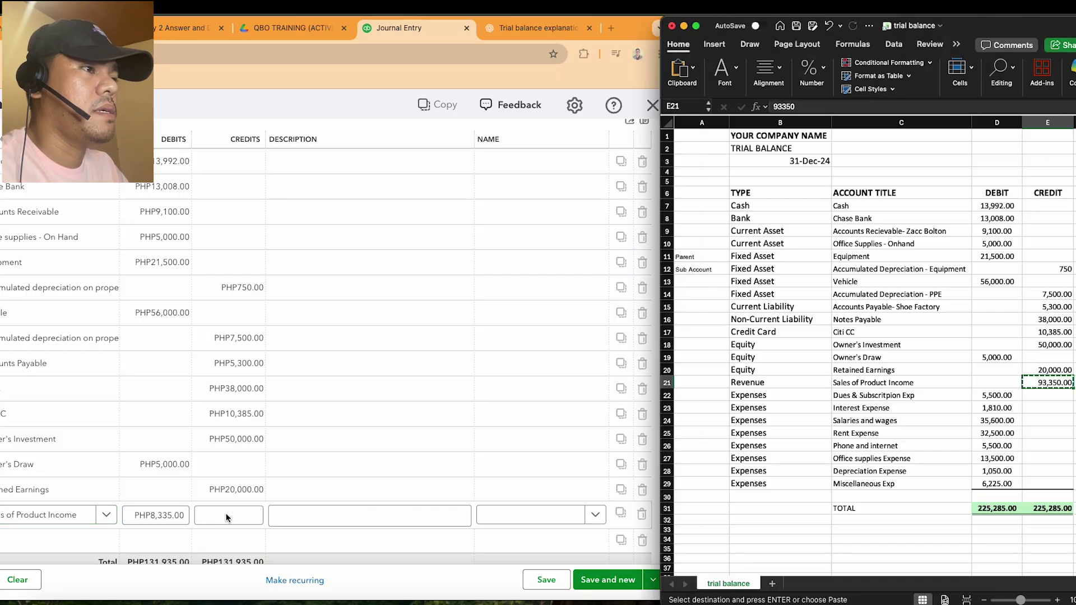
left_click(225, 513)
key("super+v")
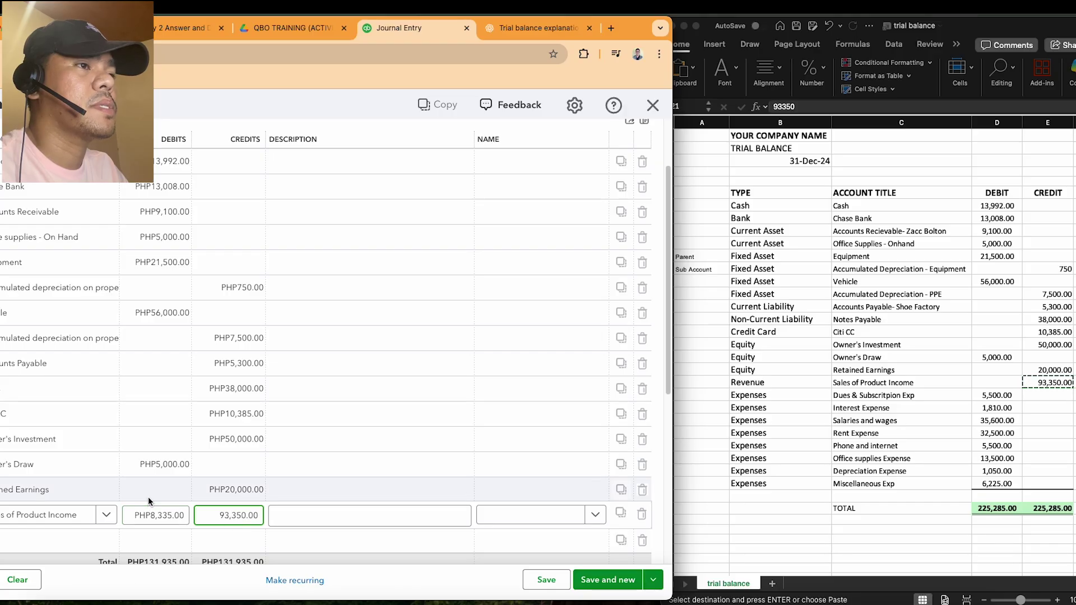
Assign the Dues and subscriptions expense account to the next empty journal line.
left_click(65, 538)
scroll(64, 529, "down", 2)
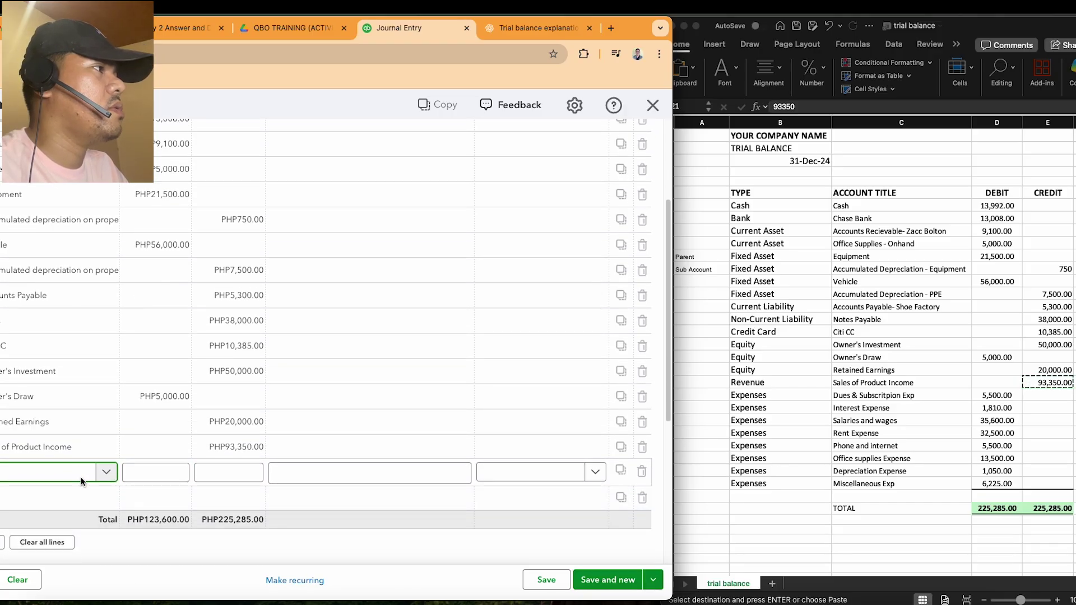
left_click(867, 397)
left_click(32, 480)
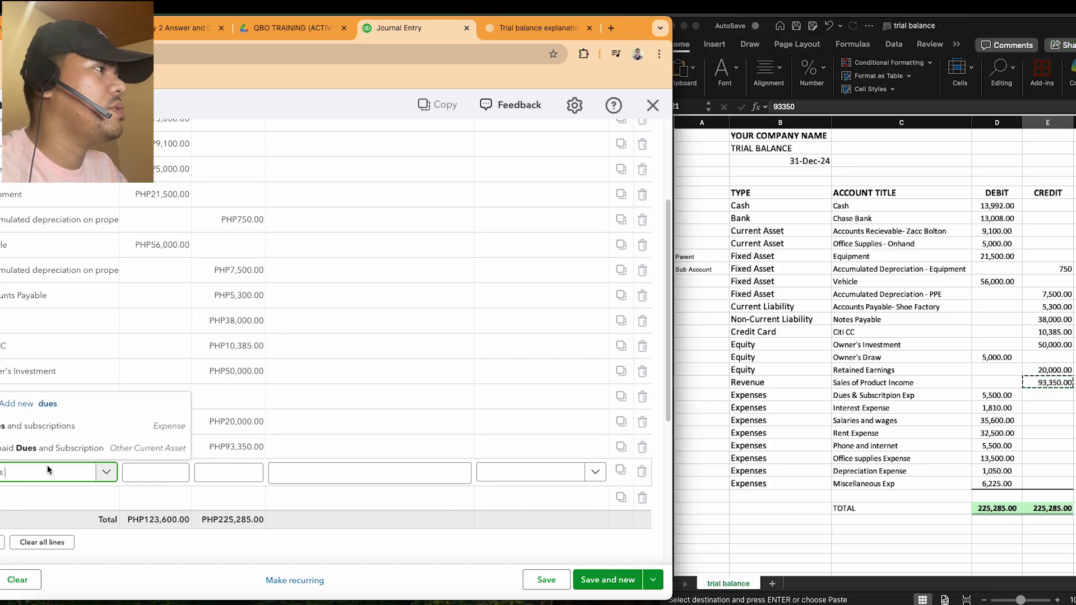
type("dues")
left_click(64, 427)
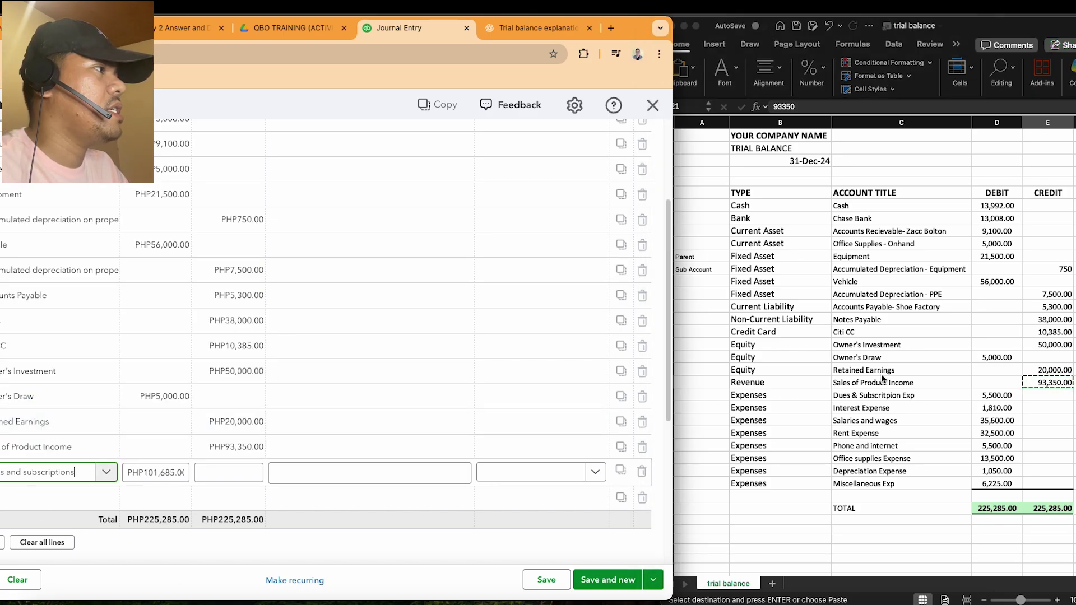
Replace the Dues and subscriptions line's debit with the 5,500.00 copied from the trial balance.
left_click(993, 396)
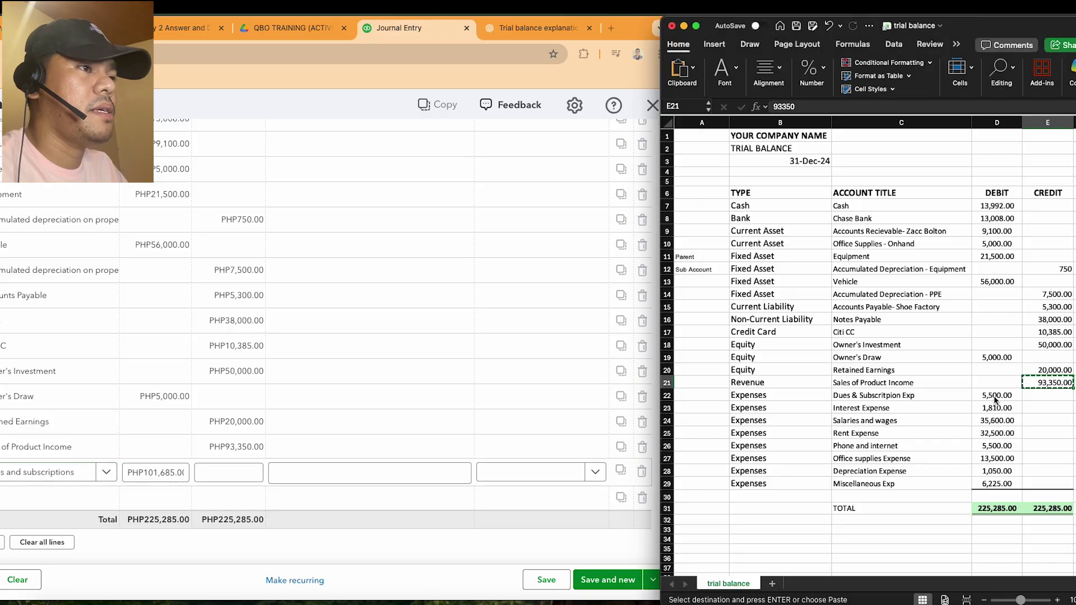
left_click(995, 396)
key("super+c")
left_click(157, 473)
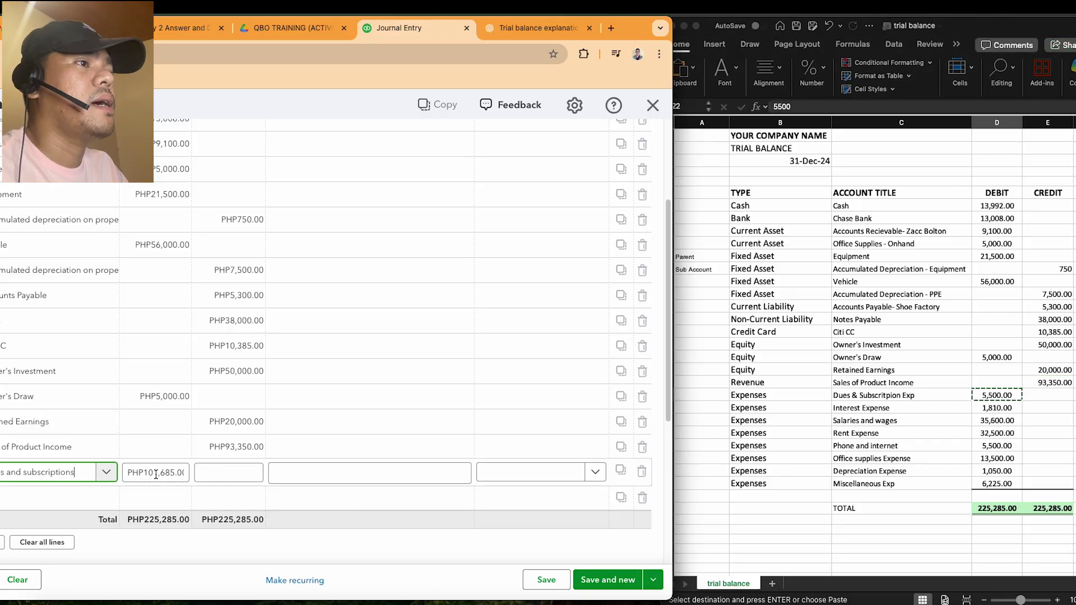
key("super+a")
key("super+v")
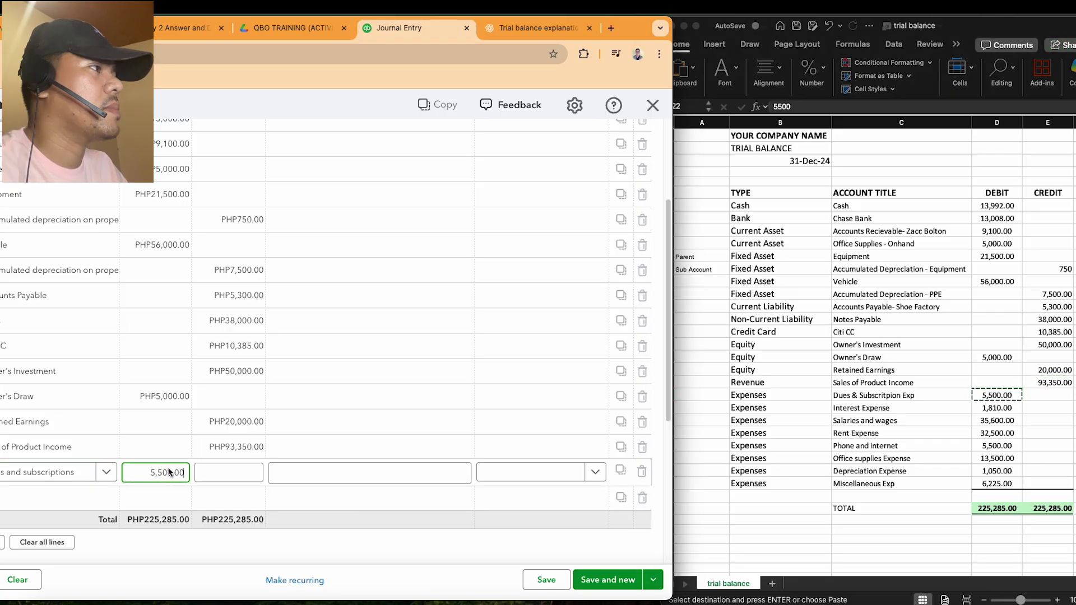
Assign the Interest expense account to the next empty journal line.
left_click(72, 489)
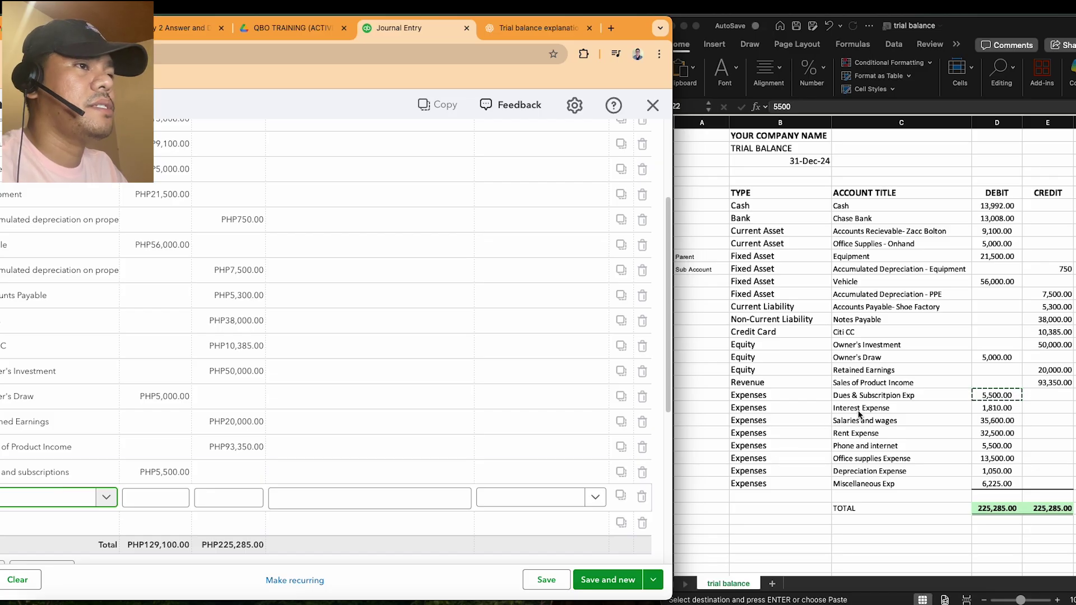
key("super+Tab")
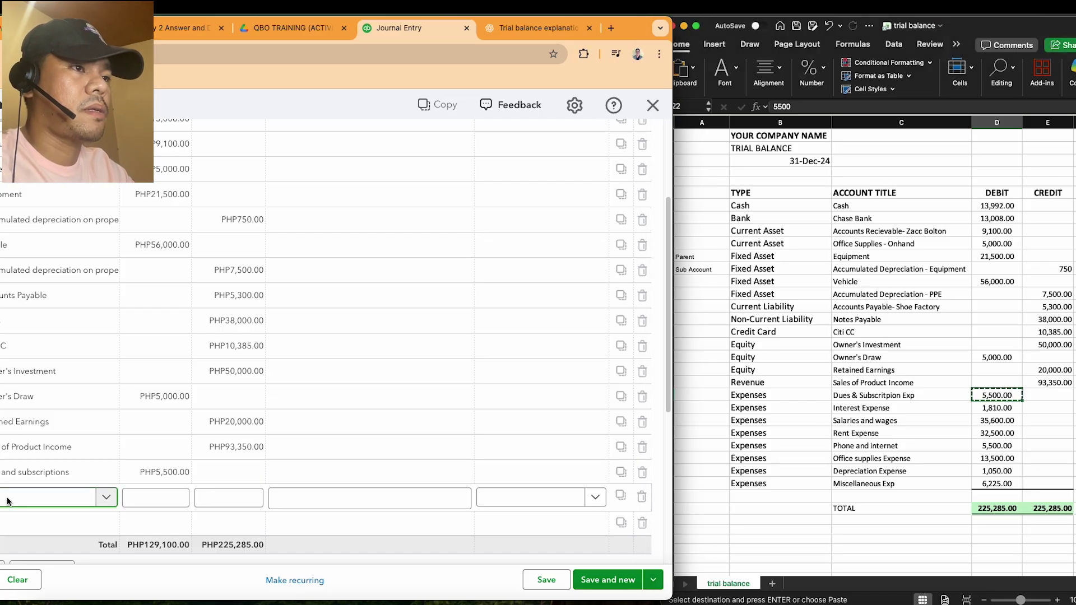
left_click(7, 497)
type("intere")
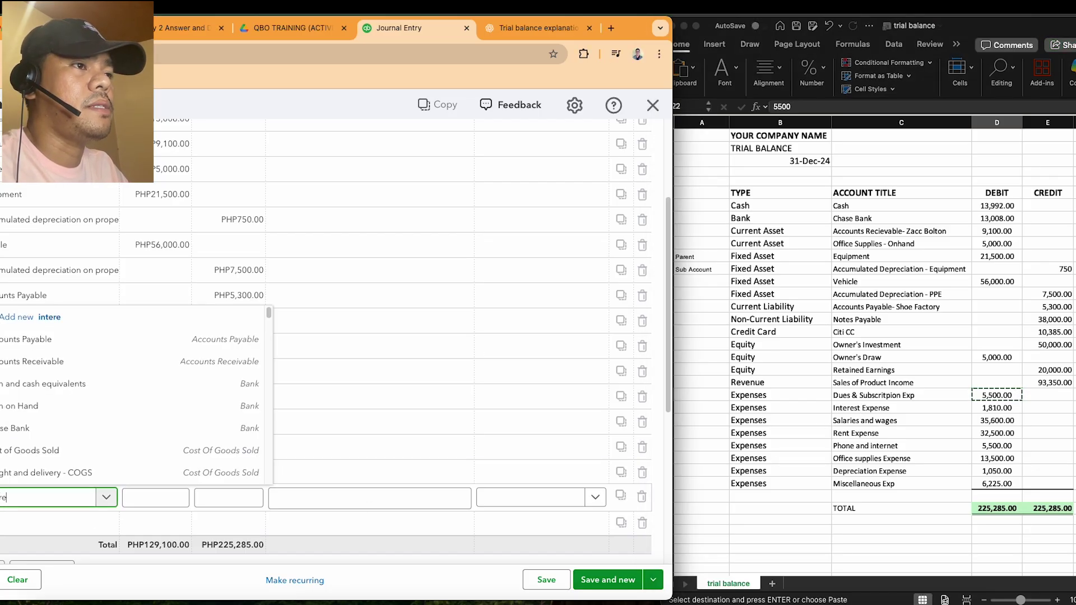
type("st")
left_click(53, 472)
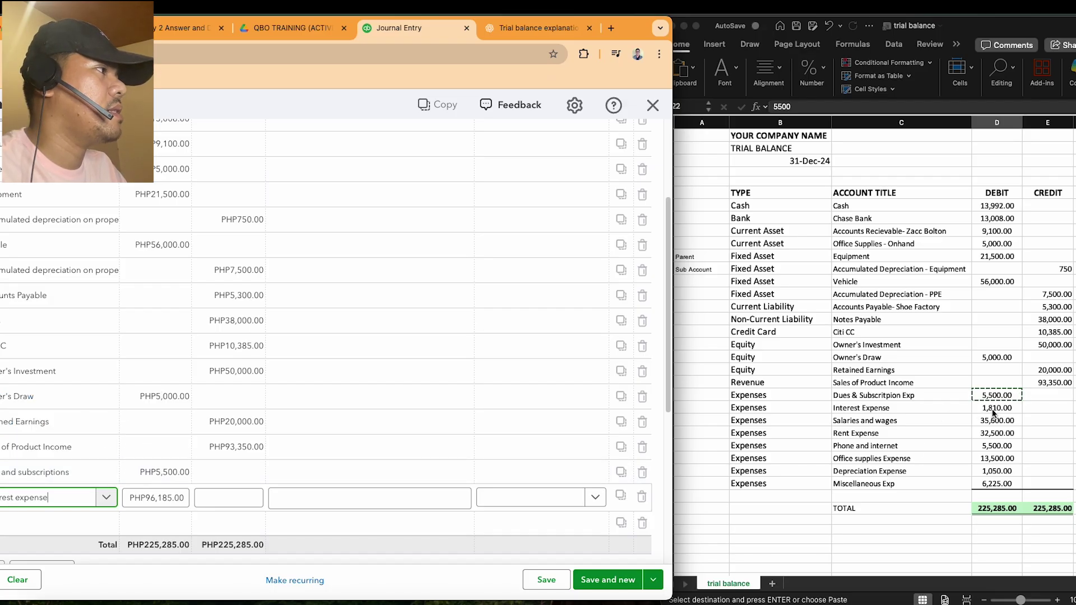
Replace the Interest expense line's debit with the 1,810.00 copied from the trial balance.
left_click(1006, 413)
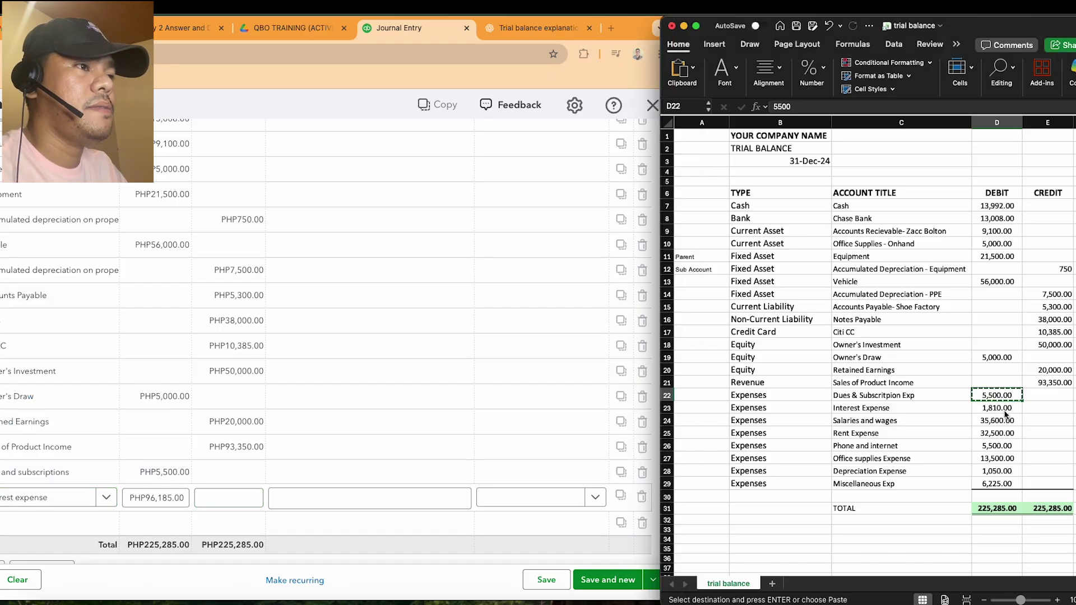
key("cmd+c")
left_click(166, 499)
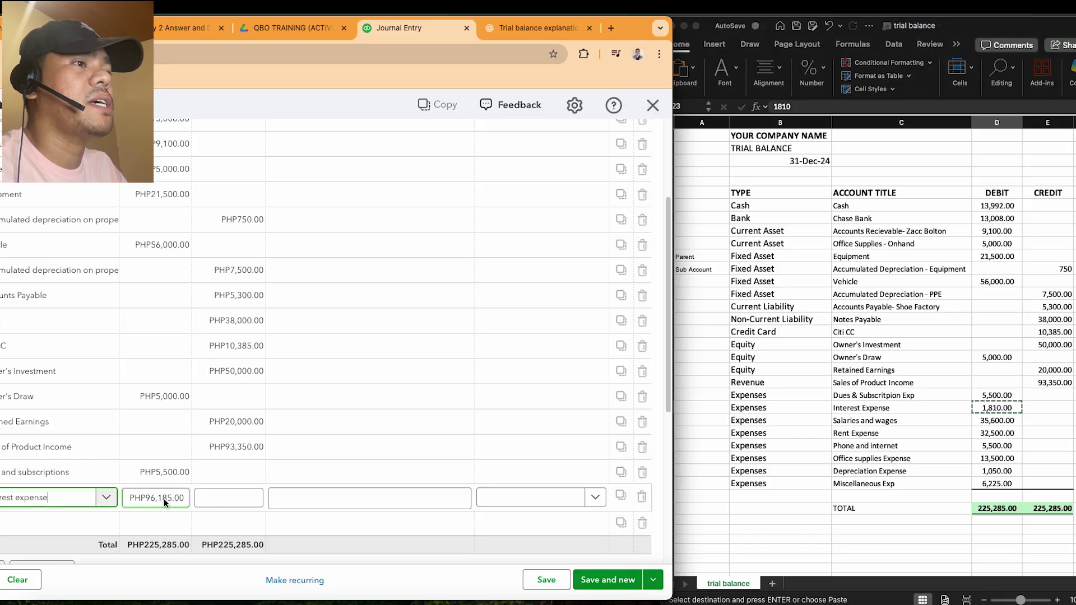
key("cmd+v")
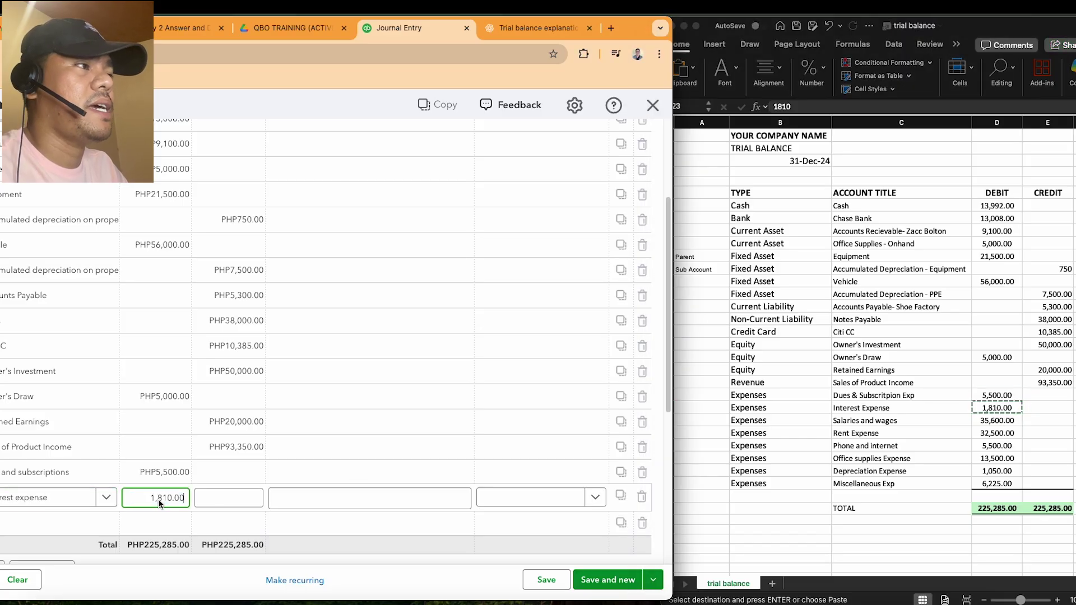
Assign the Salaries and wages expense account to the next empty journal line.
left_click(45, 515)
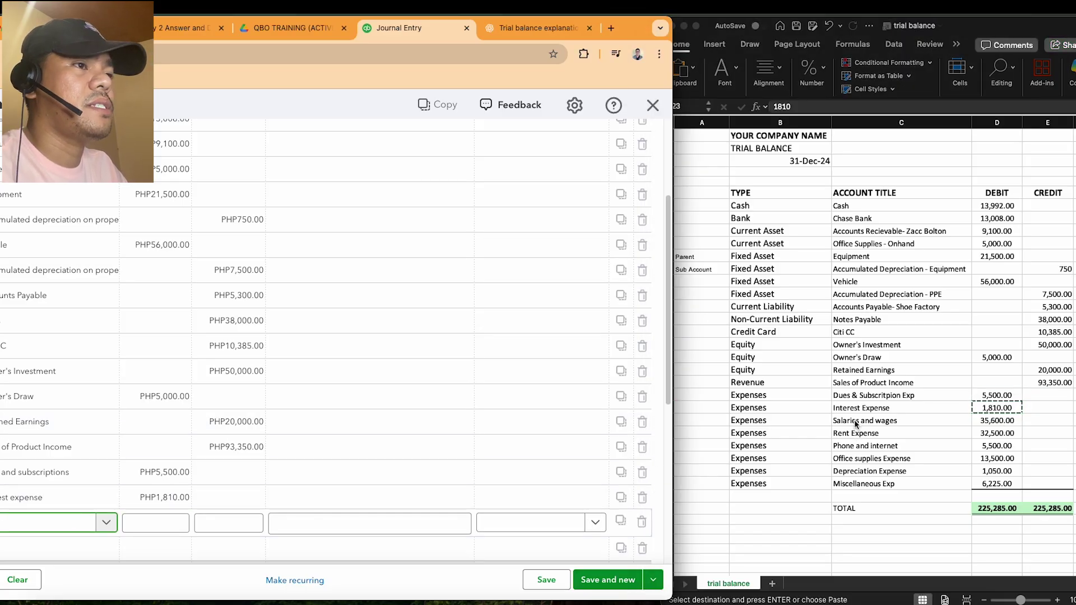
left_click(856, 431)
left_click(40, 526)
type("sa")
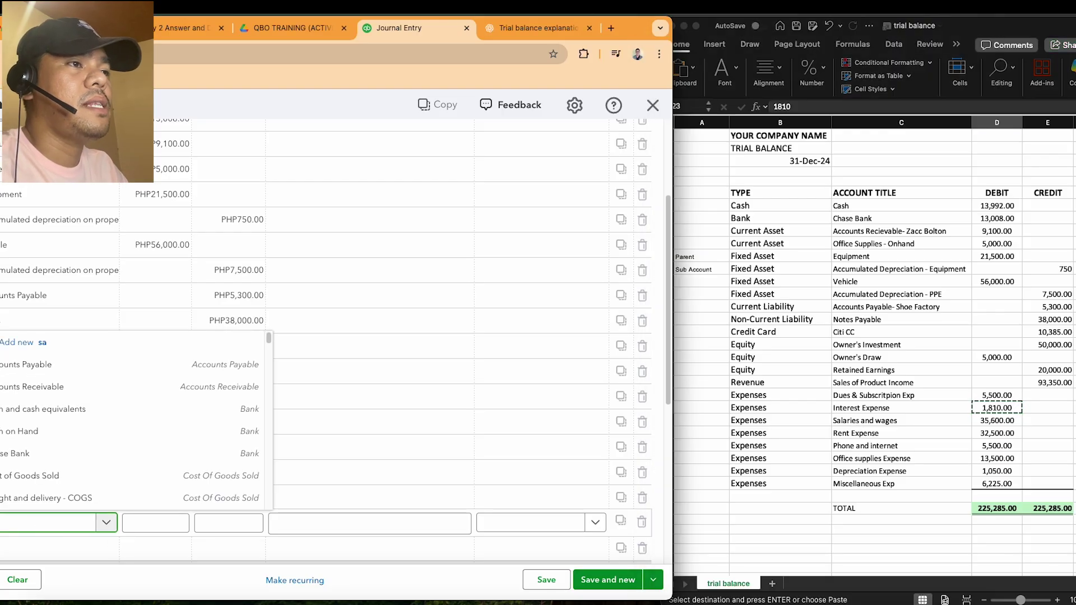
type("laries")
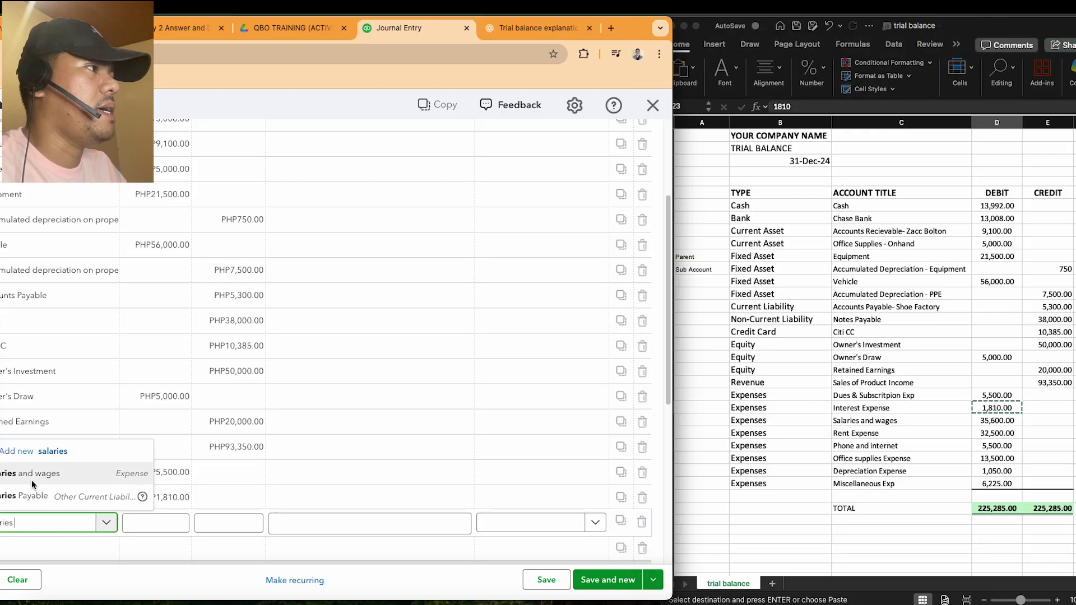
left_click(58, 475)
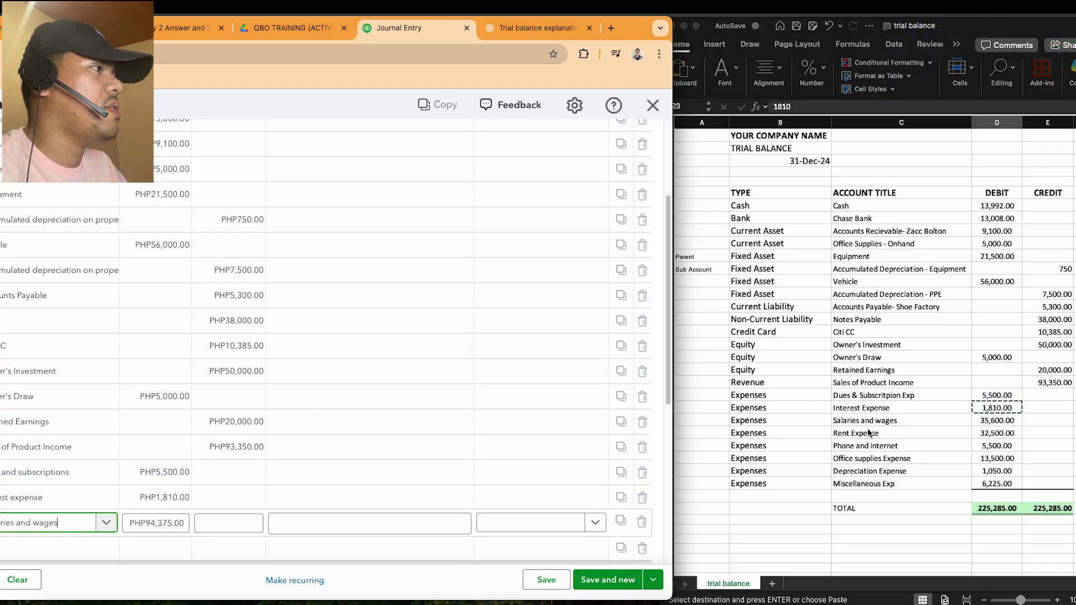
Replace the Salaries and wages line's debit with the 35,600.00 copied from the trial balance.
left_click(976, 422)
key("super+c")
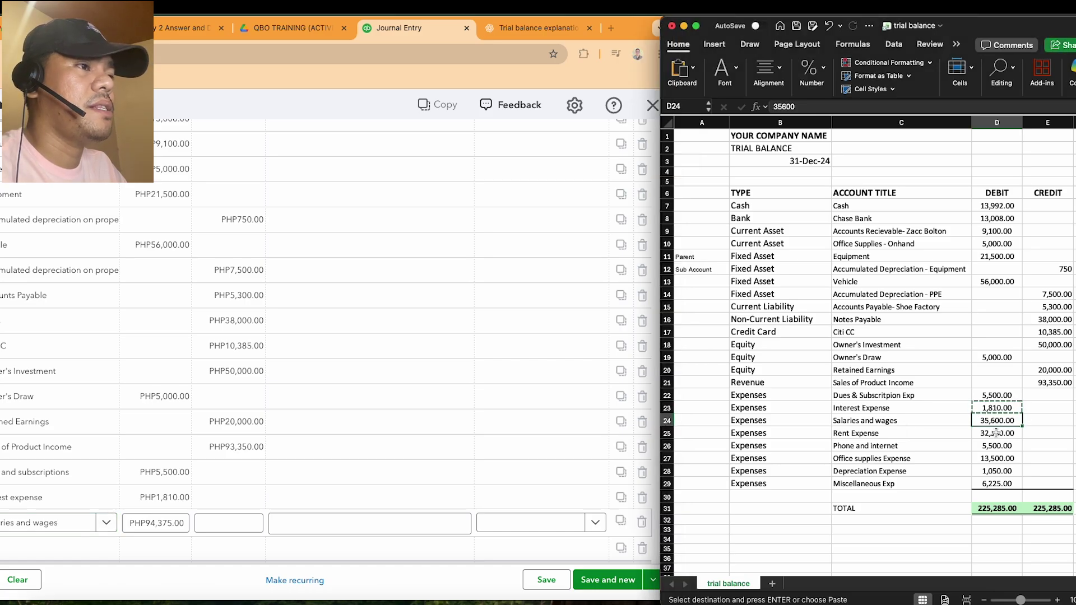
left_click(158, 523)
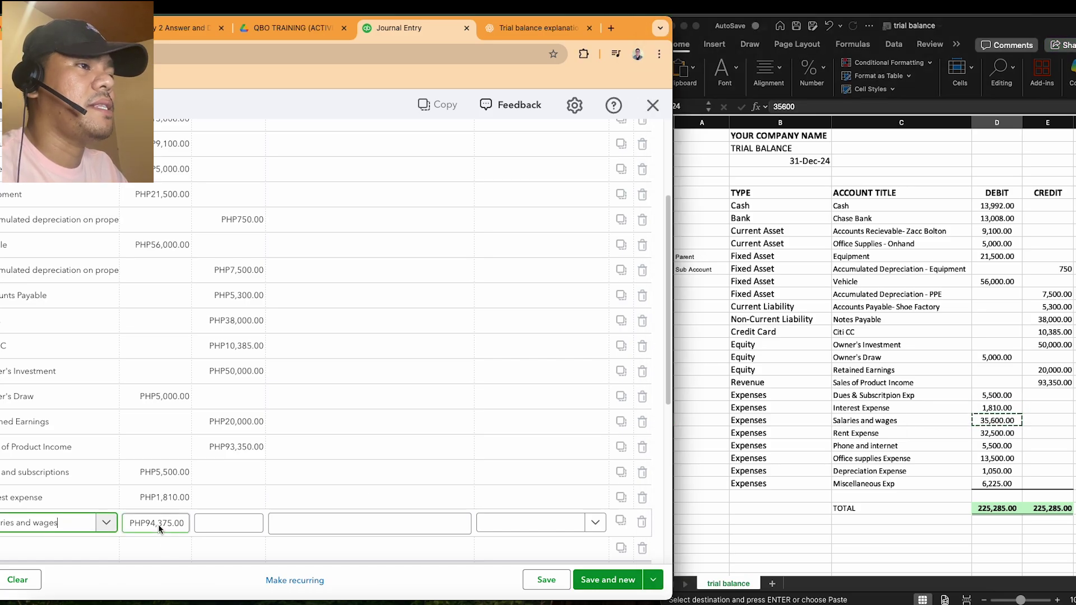
double_click(158, 523)
key("super+v")
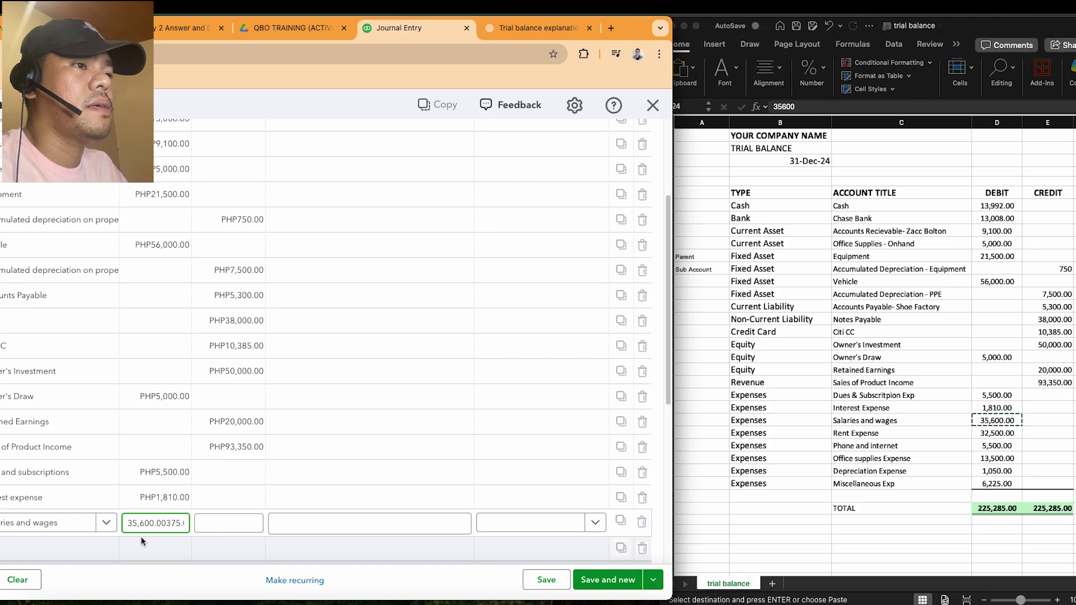
key("shift+End")
key("Delete")
Assign the Rent Expenses account to the next empty journal line.
left_click(48, 547)
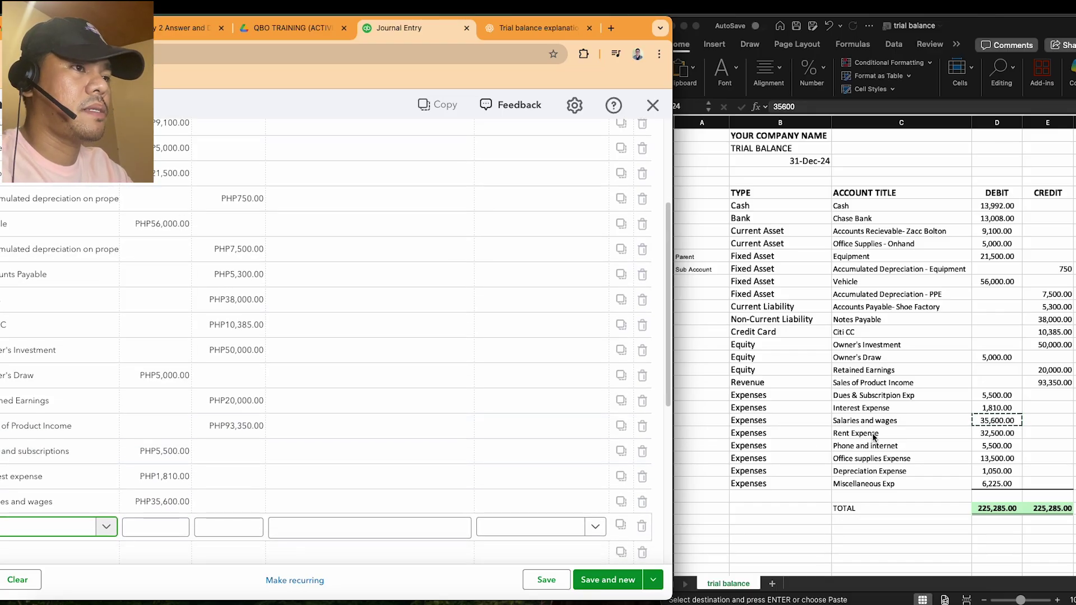
type("ret")
key("BackSpace")
type("nt ex")
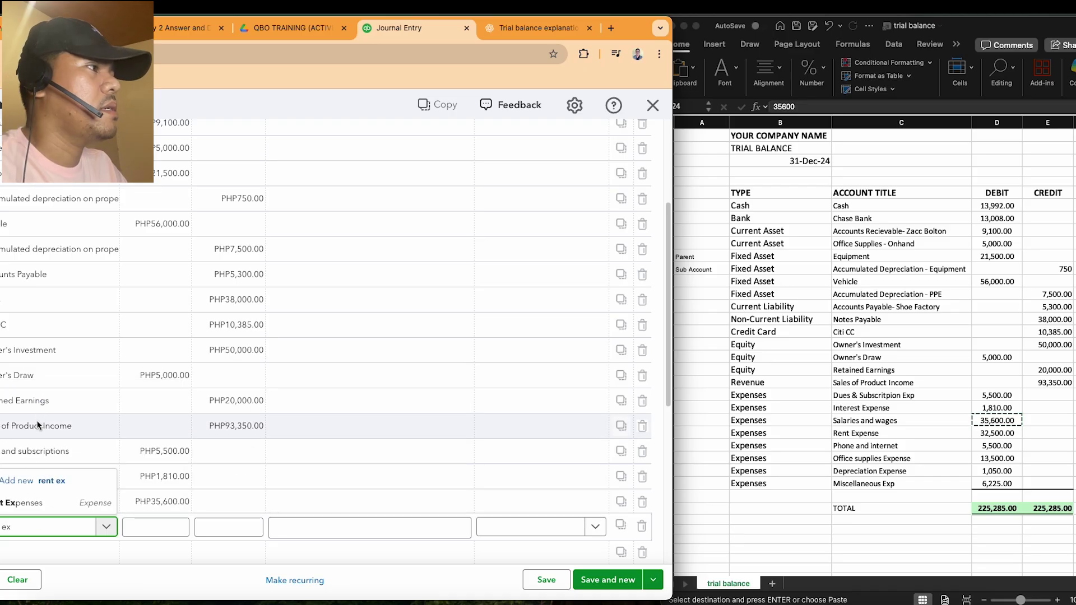
left_click(41, 502)
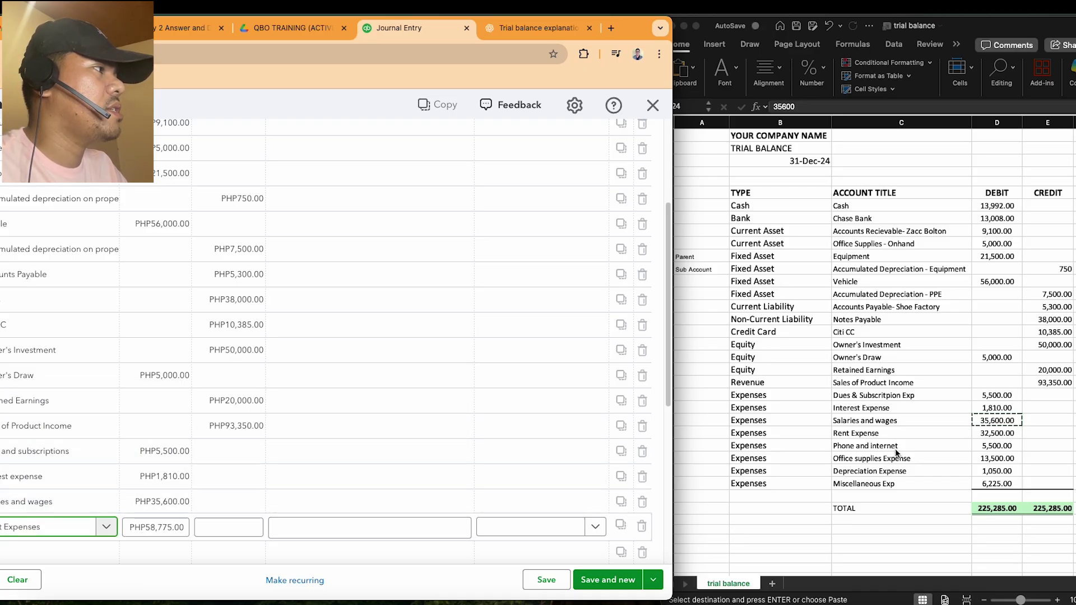
Paste the 32,500.00 copied from the trial balance's Rent Expense row as the debit on the line below Rent Expenses.
left_click(993, 438)
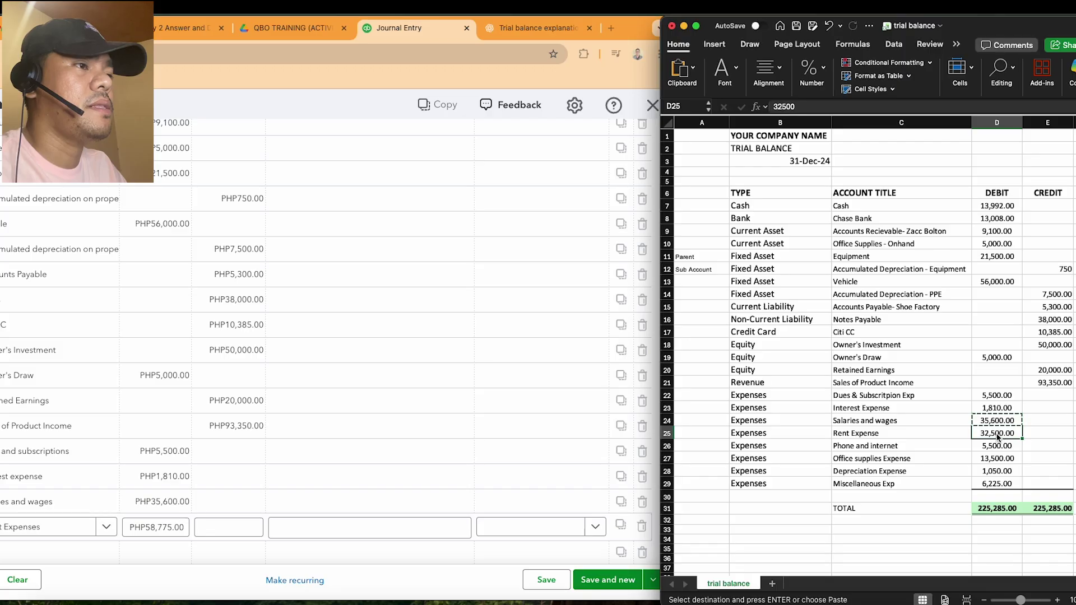
left_click(999, 432)
key("super+c")
left_click(145, 553)
left_click(144, 553)
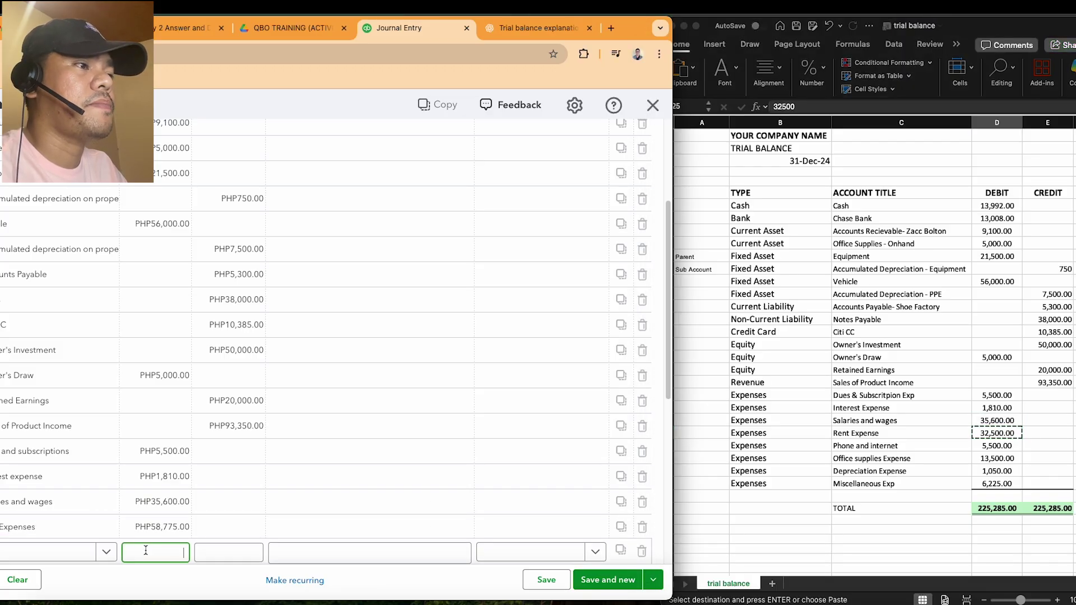
key("super+v")
left_click(24, 546)
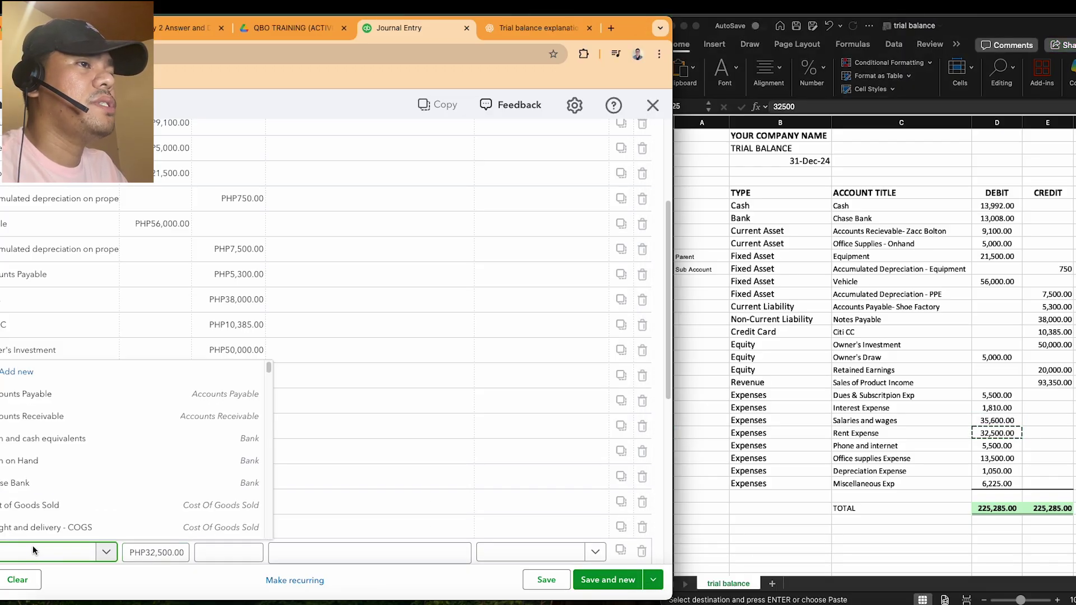
key("Escape")
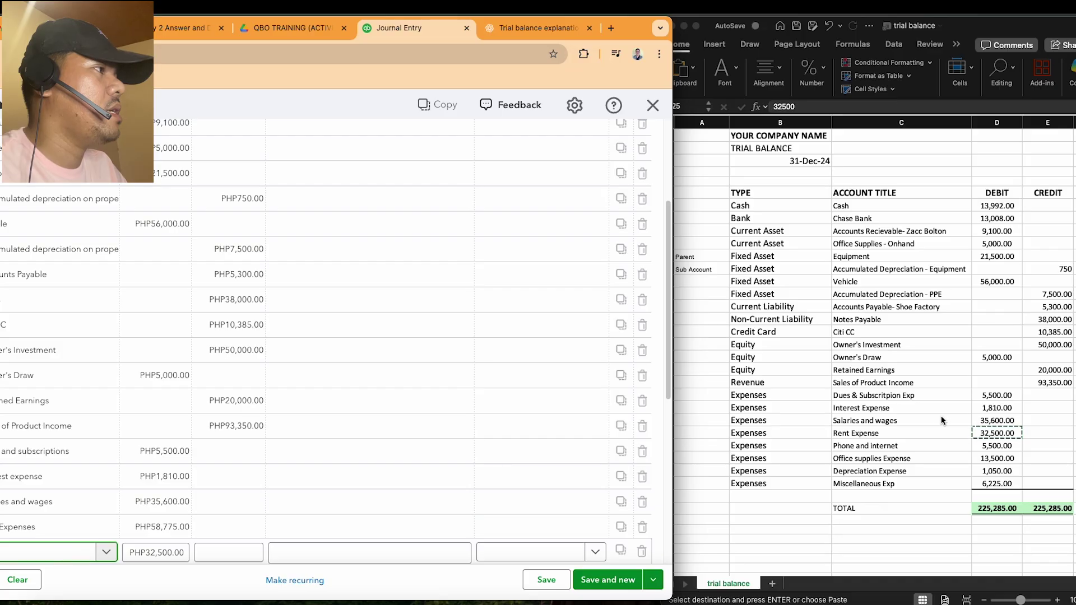
Assign the Phone and internet account to the journal line below Rent Expenses.
left_click(868, 417)
left_click(866, 434)
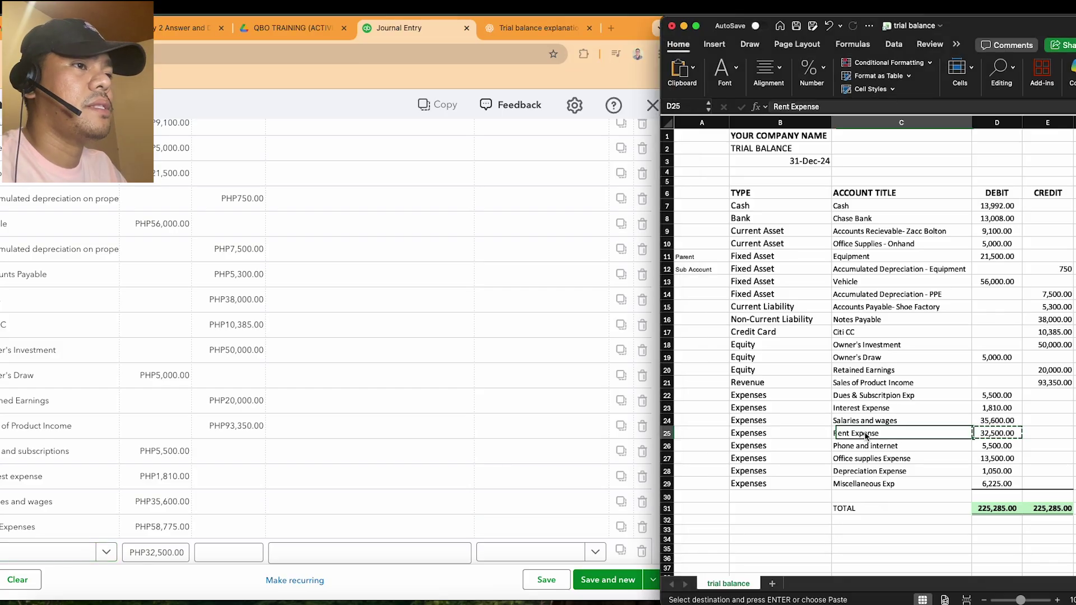
left_click(866, 445)
left_click(39, 549)
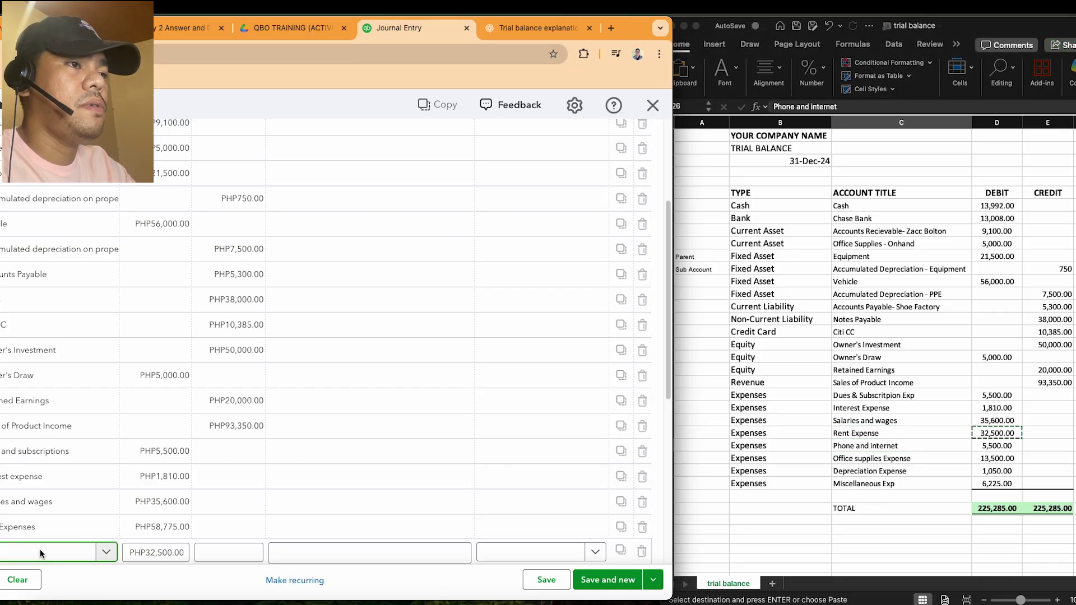
type("phone")
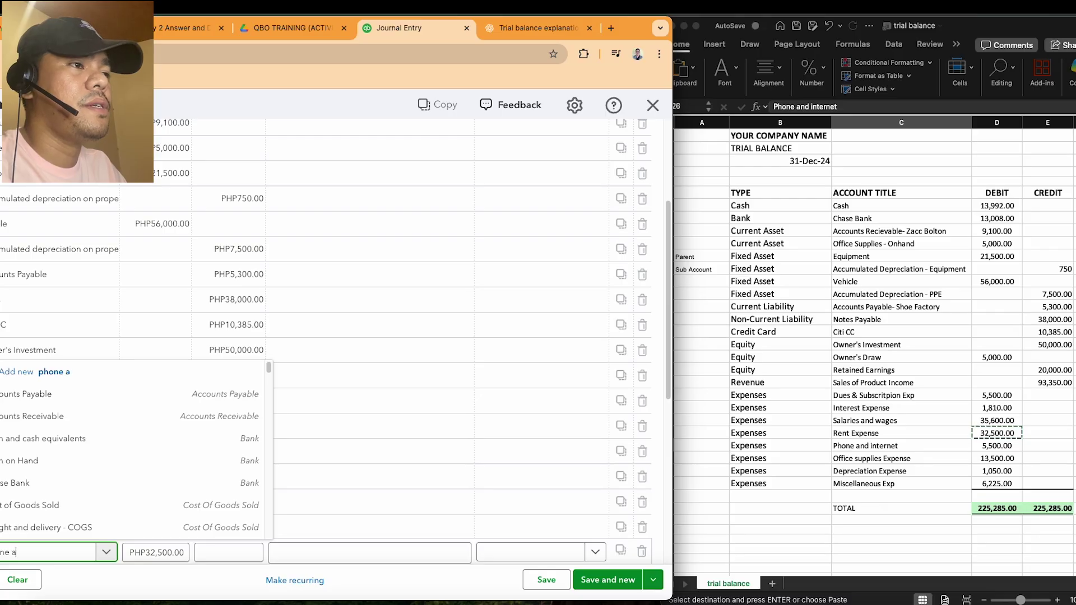
left_click(66, 525)
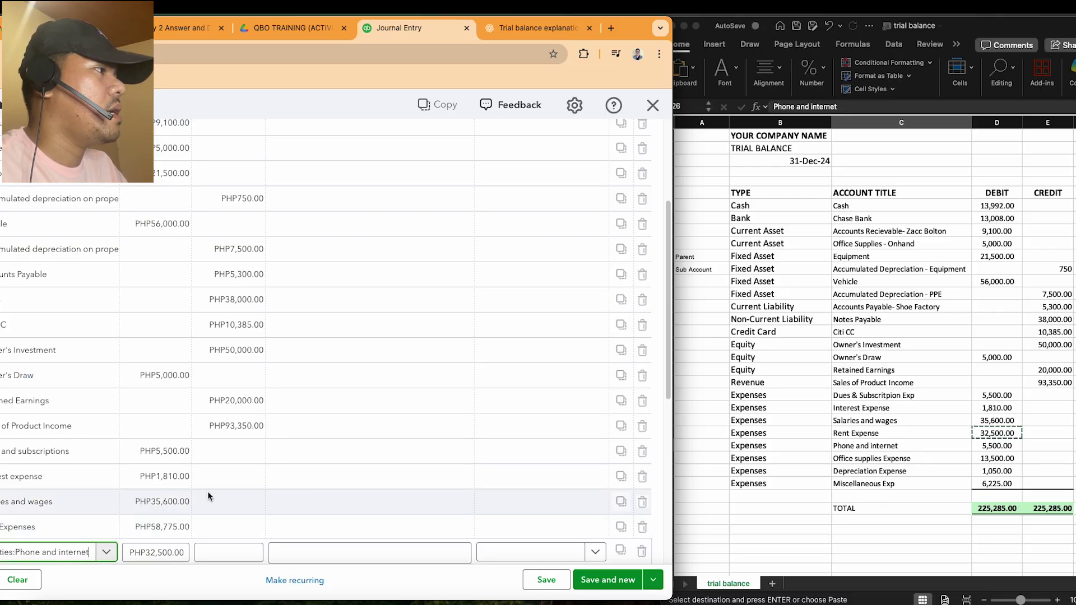
Replace the Phone and internet line's debit with the 5,500.00 copied from the trial balance.
left_click(995, 447)
type("5500")
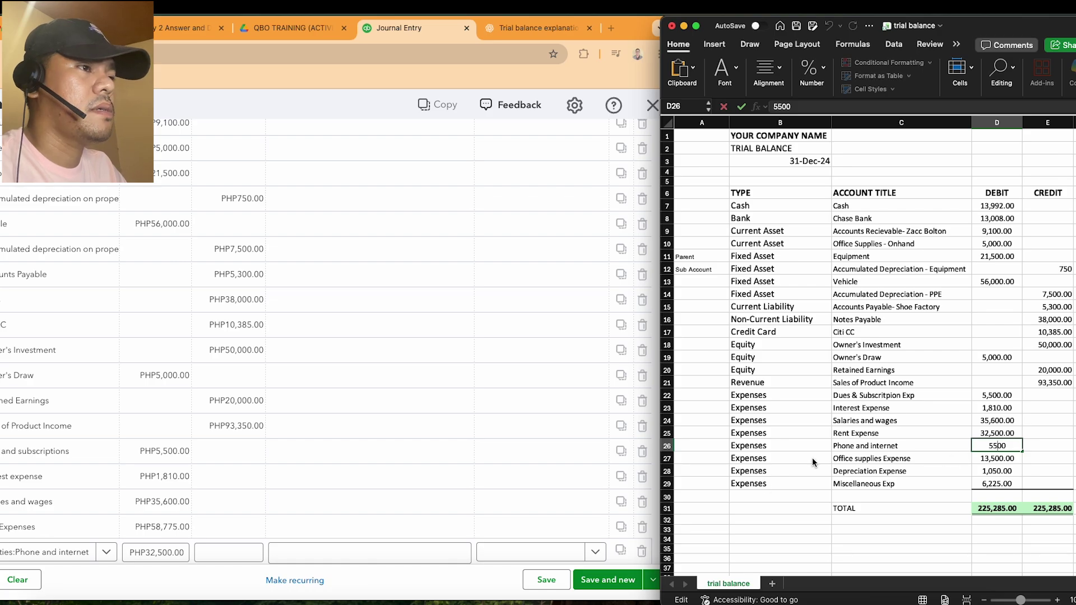
left_click(814, 462)
left_click(997, 445)
key("cmd+c")
left_click(162, 555)
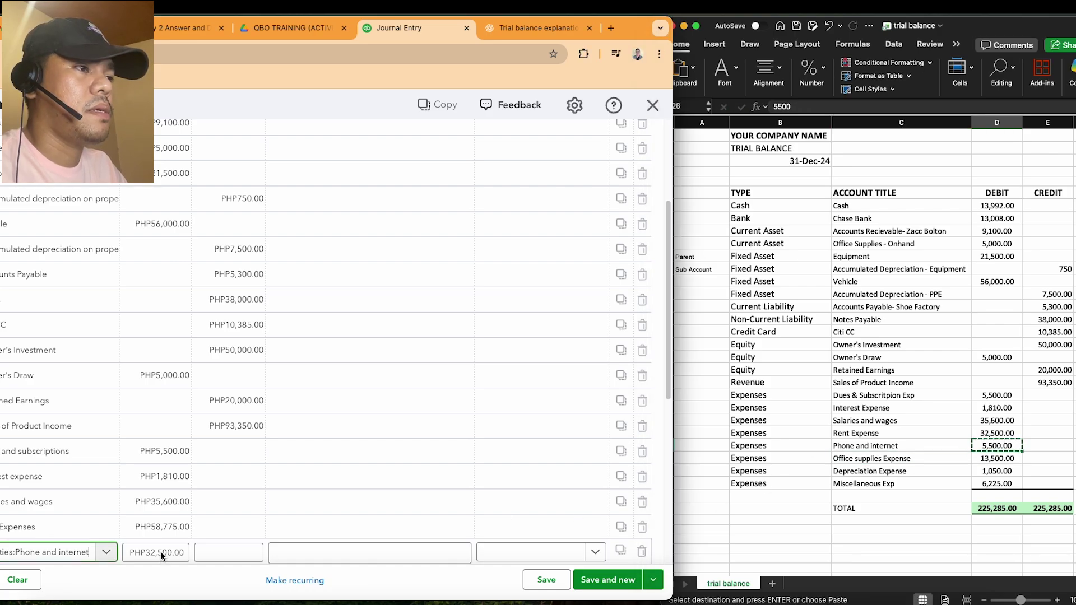
key("super+v")
Assign the Office Supplies expense account to the next empty journal line.
scroll(66, 491, "down", 2)
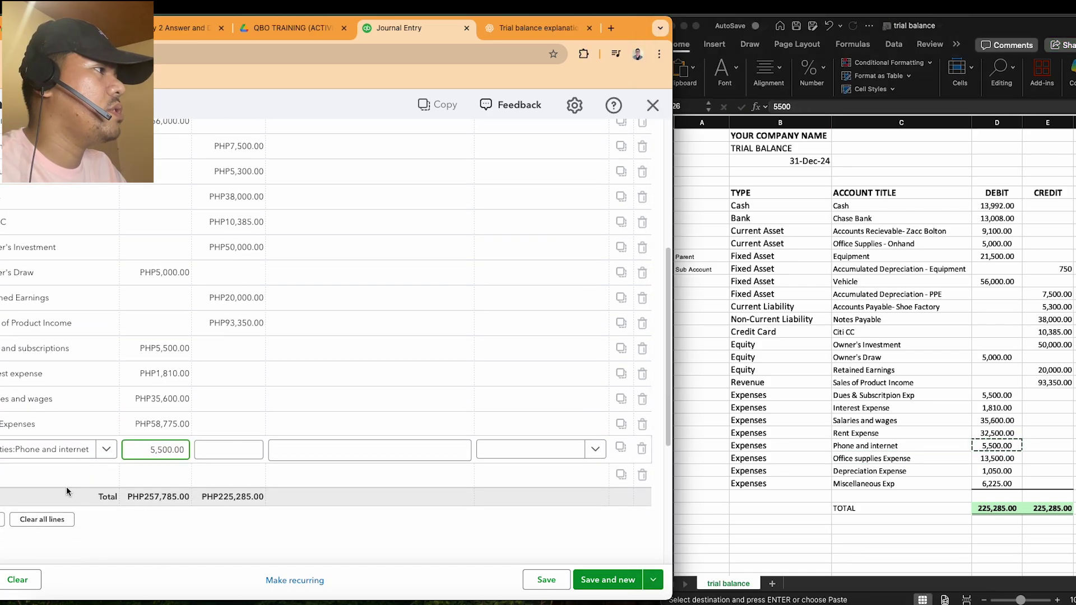
left_click(66, 486)
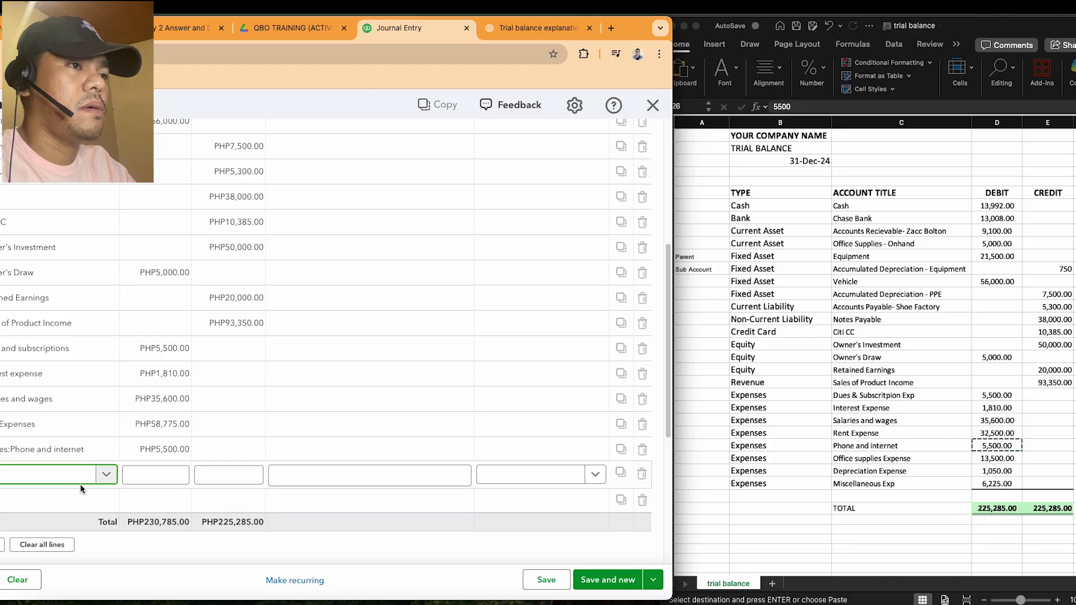
left_click(47, 477)
type("offic")
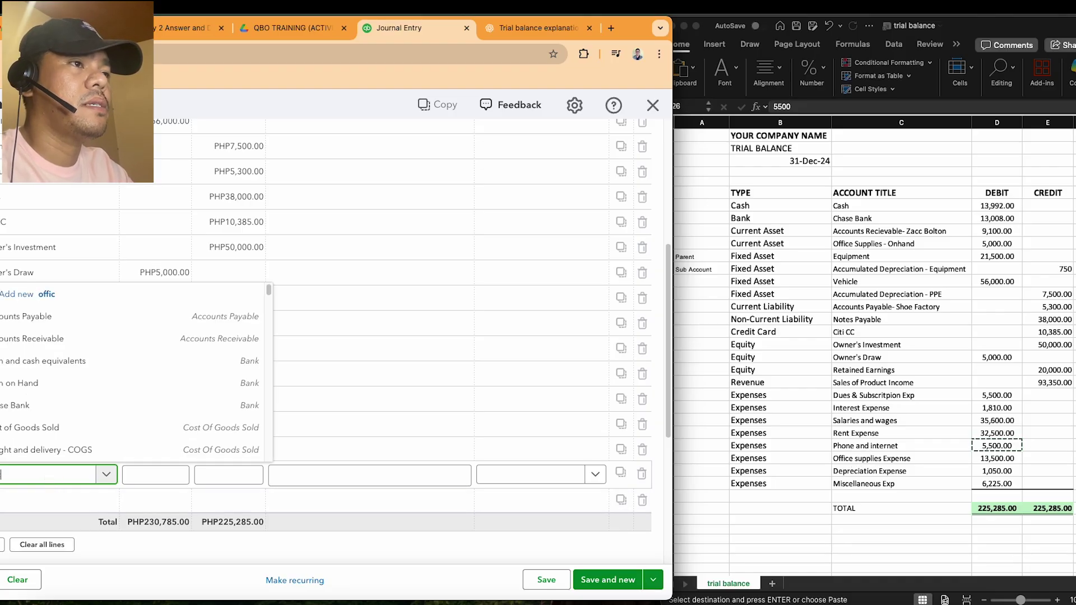
type("e suppl")
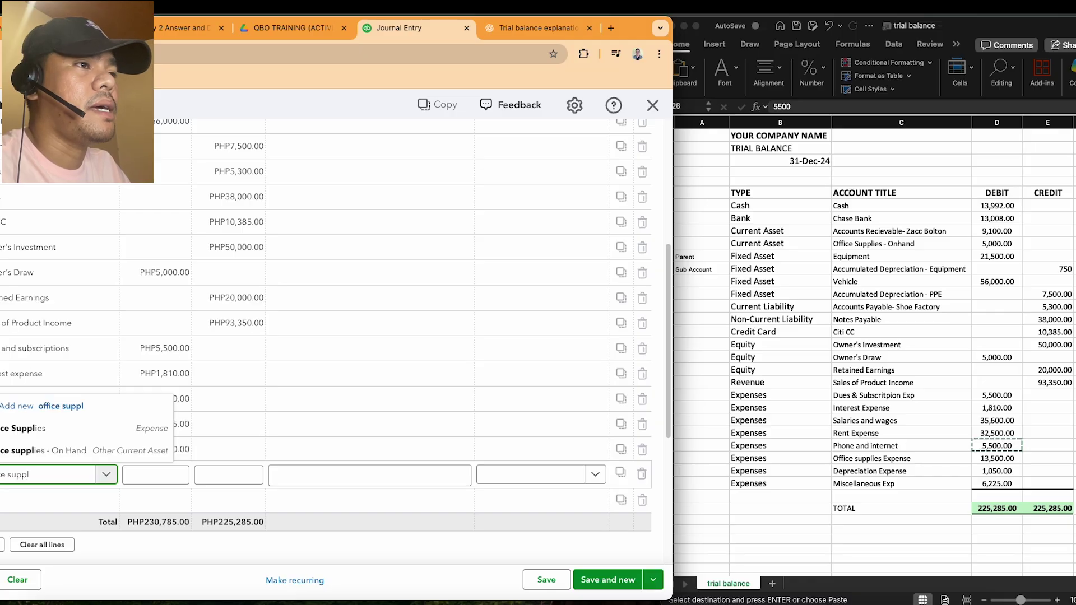
left_click(113, 434)
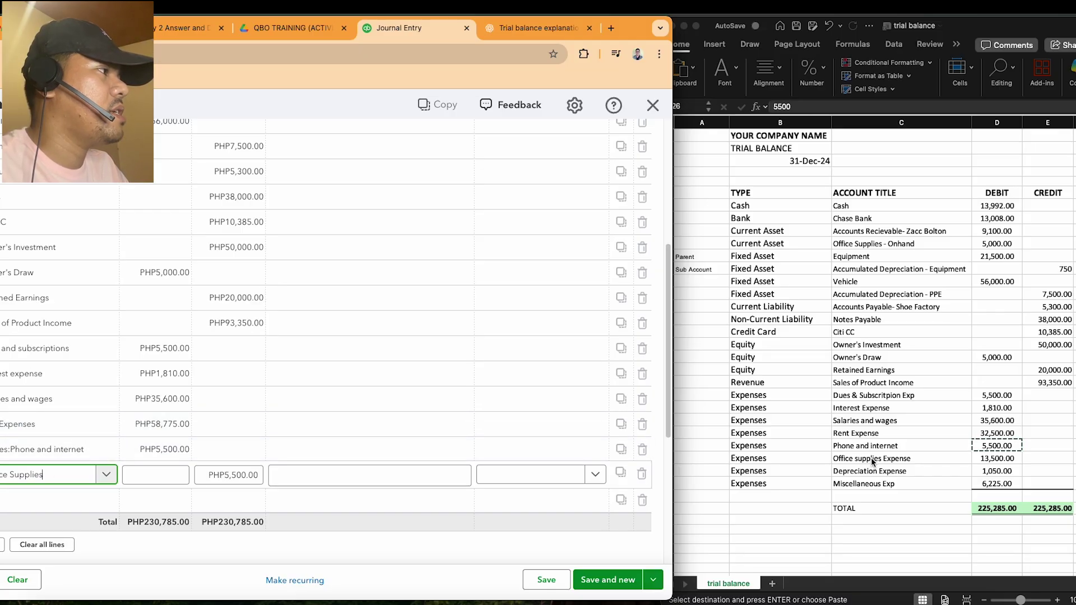
Enter the 13,500.00 copied from the trial balance's Office supplies Expense row as the debit on the line below Phone and internet.
left_click(1001, 459)
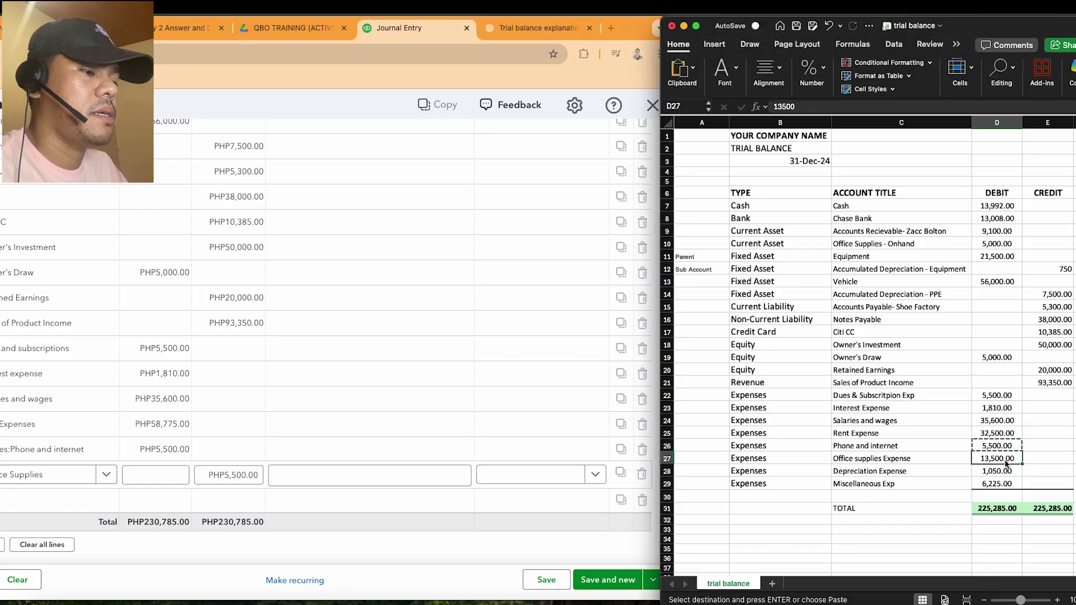
left_click(167, 472)
key("super+v")
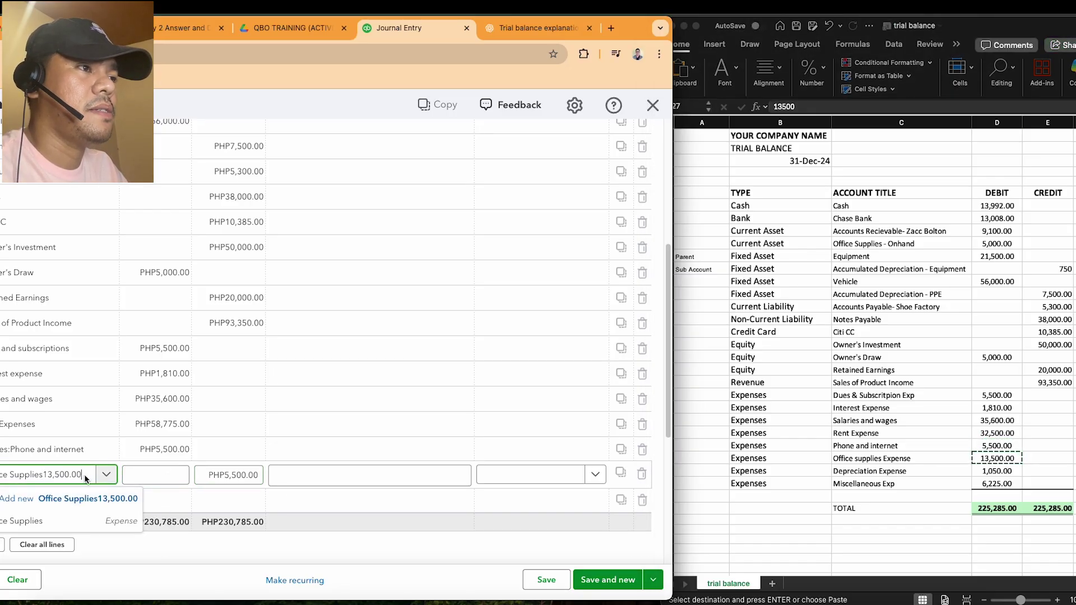
left_click(156, 476)
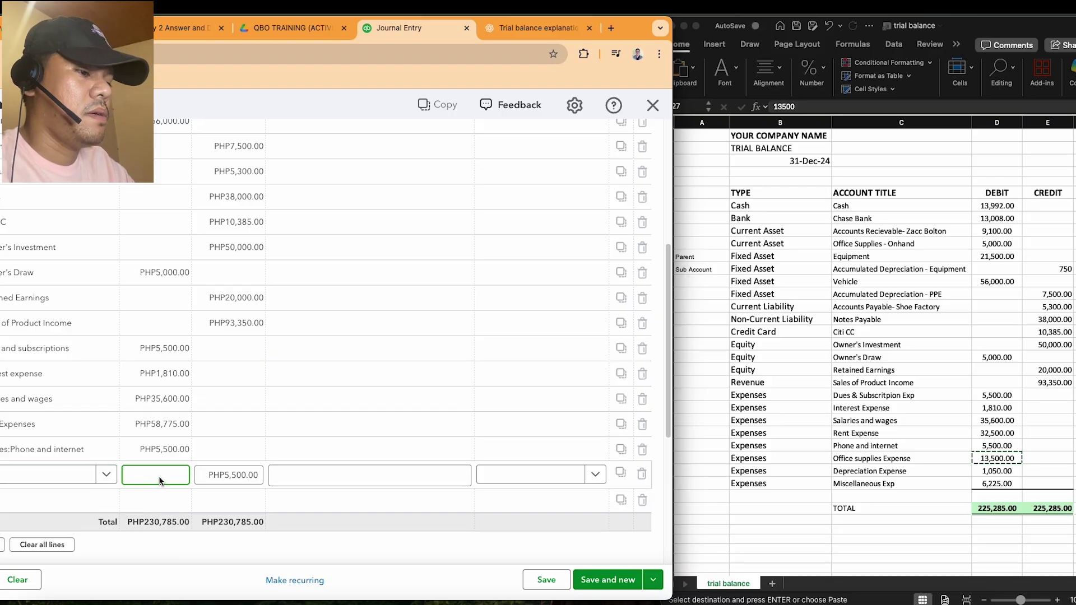
key("super+v")
Assign the Office expenses account to the journal line with the 13,500.00 debit.
left_click(49, 474)
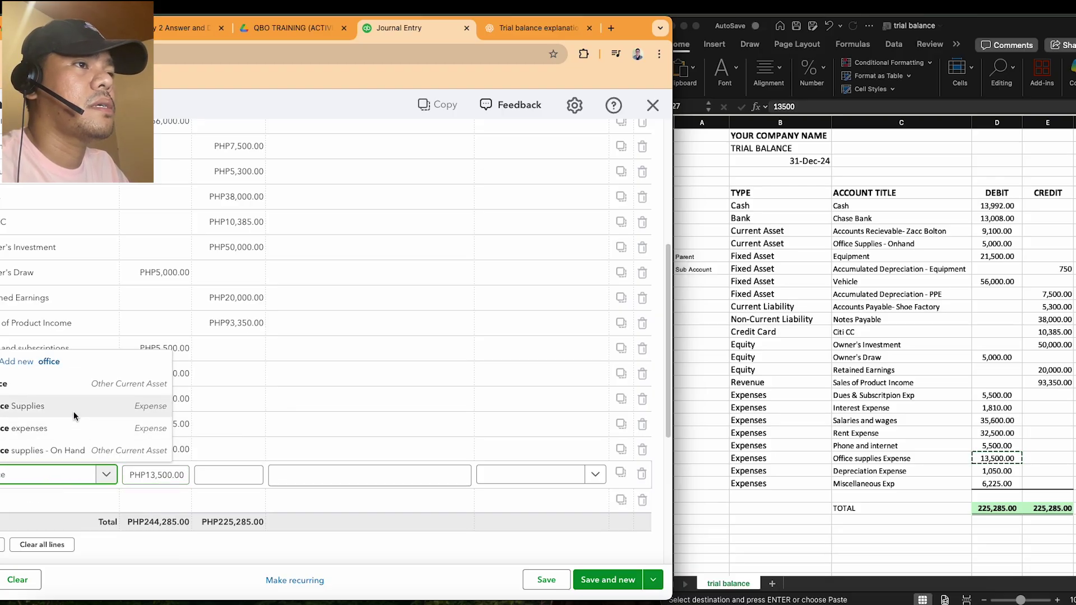
type("office")
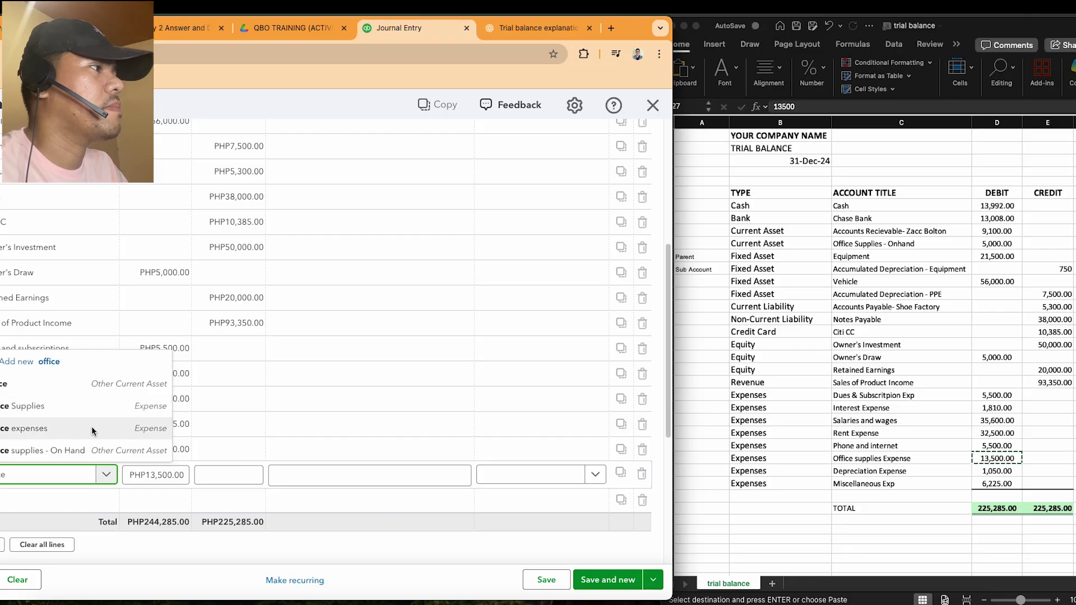
left_click(92, 426)
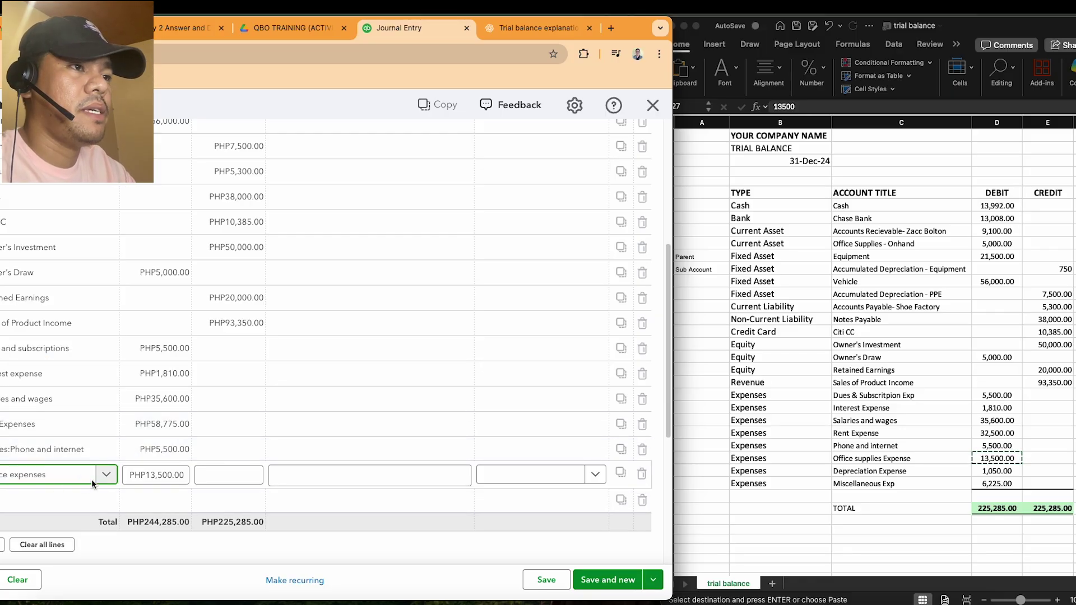
Change the account on the 13,500.00 line to the Office Supplies expense account, matching the trial balance.
left_click(69, 478)
key("BackSpace")
key("BackSpace")
key("BackSpace")
key("BackSpace")
key("BackSpace")
key("BackSpace")
key("BackSpace")
key("BackSpace")
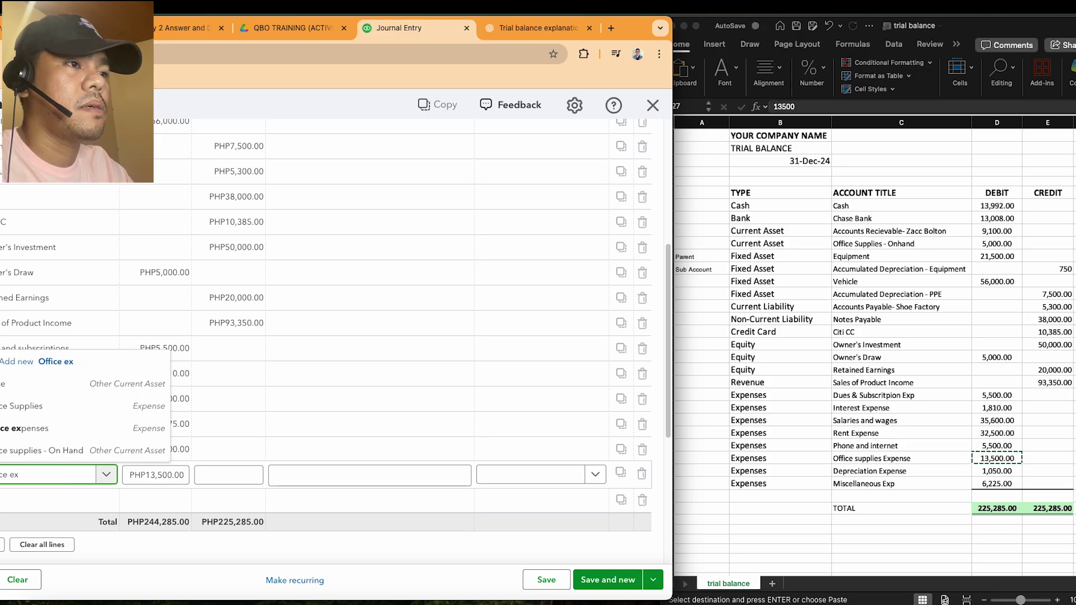
type("suppl")
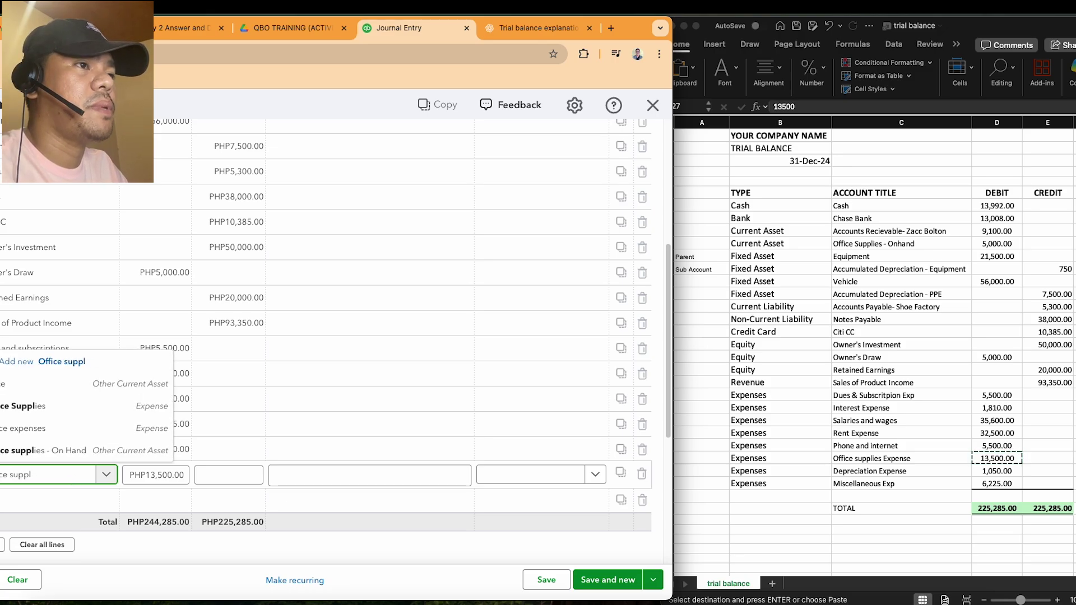
left_click(130, 431)
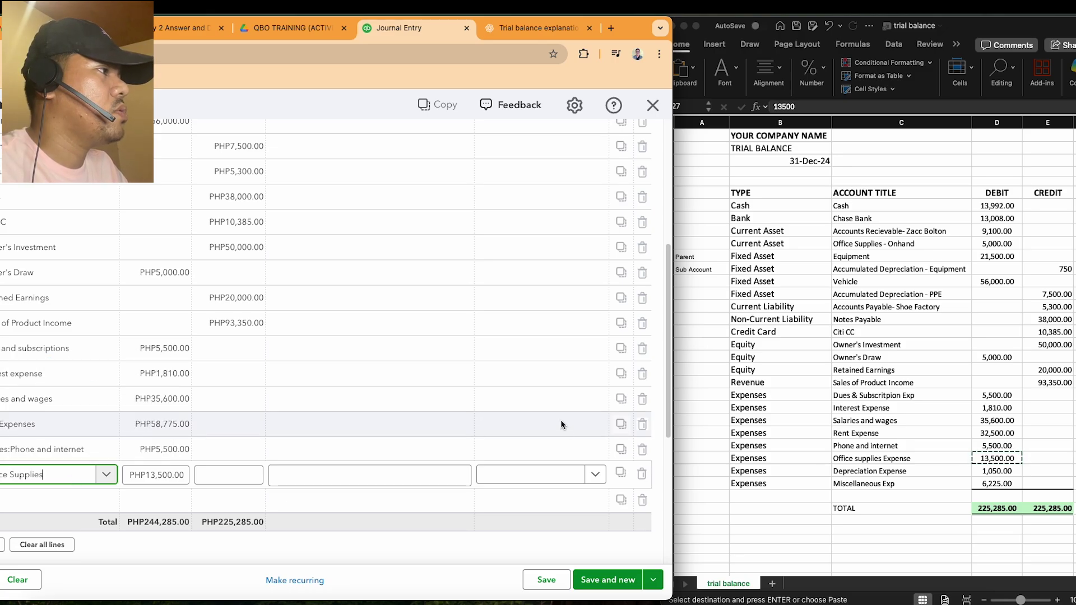
left_click(860, 458)
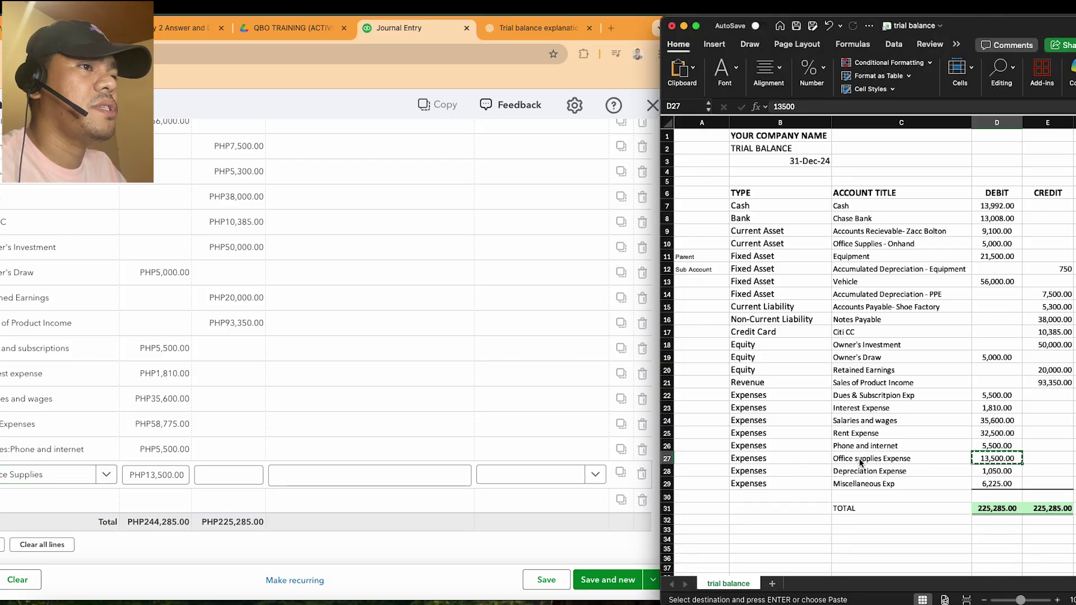
Assign the Depreciation account to the empty journal line below Office Supplies.
left_click(860, 460)
left_click(861, 472)
left_click(51, 499)
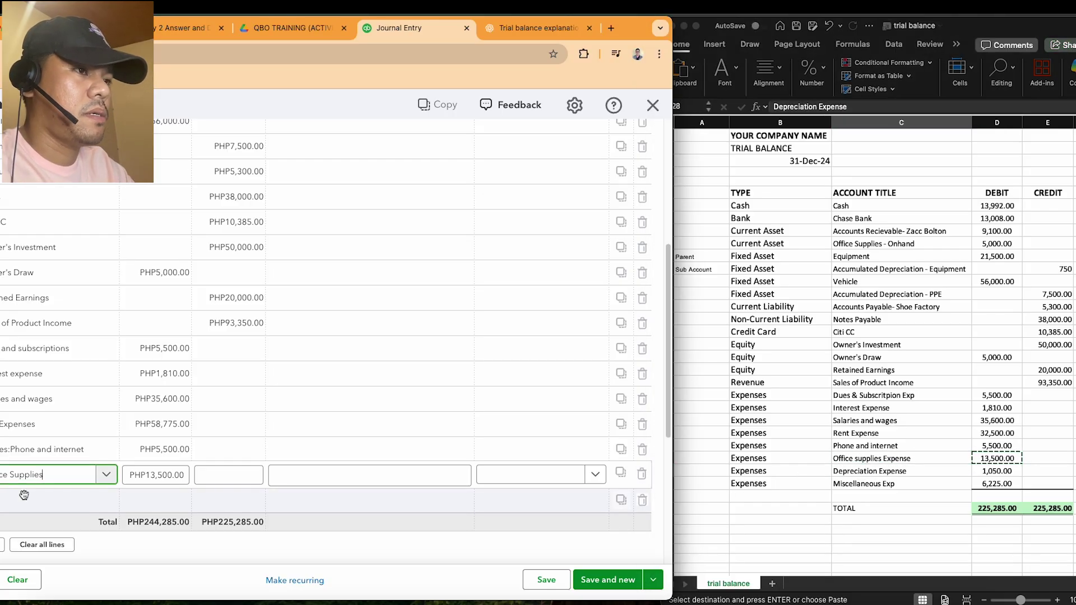
type("depr")
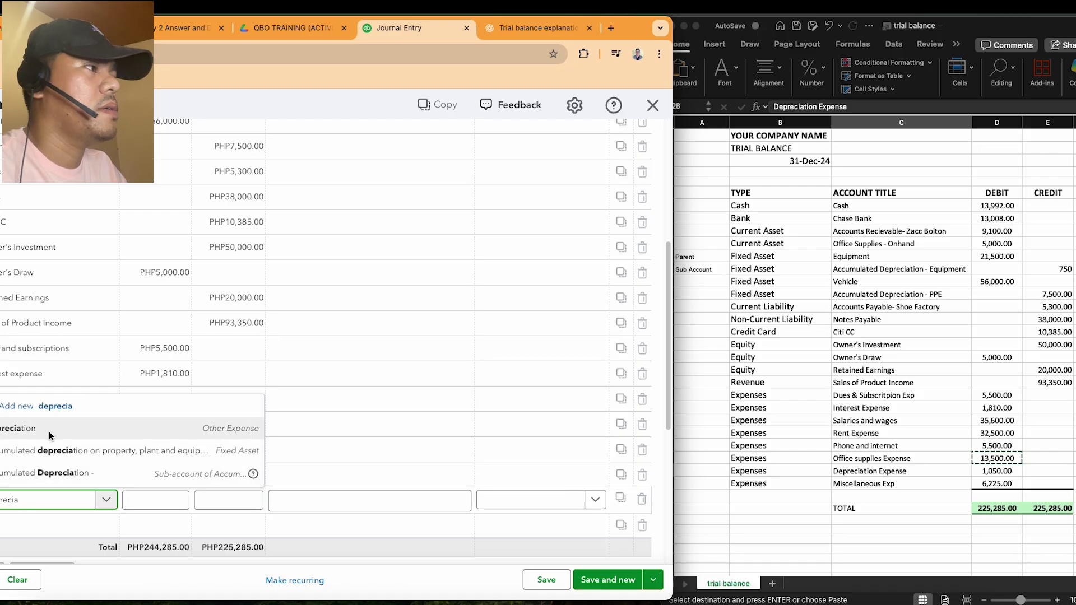
left_click(49, 429)
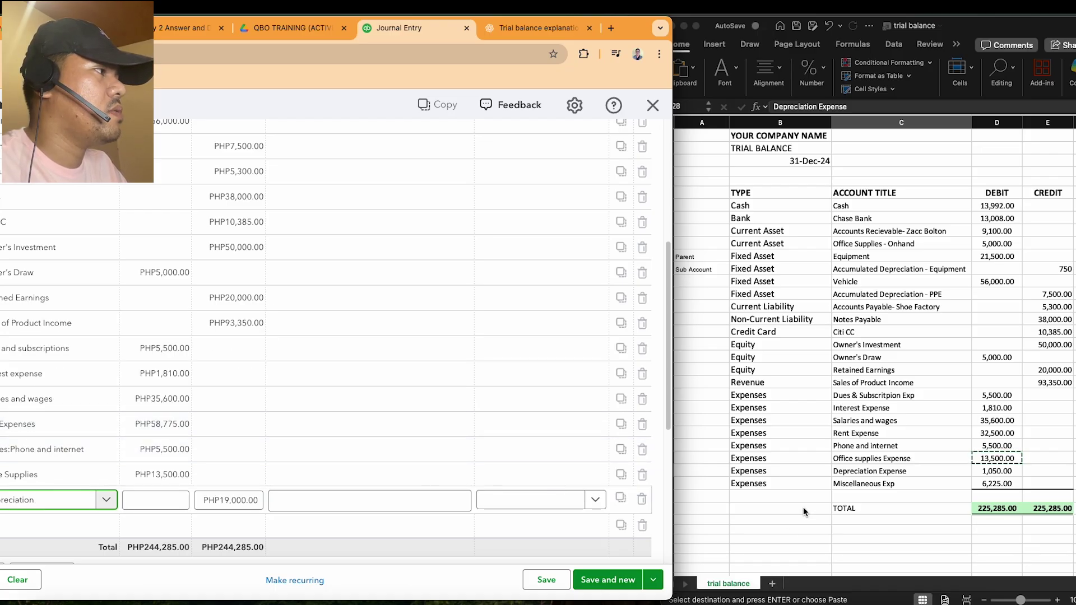
Enter the 1,050.00 copied from the trial balance's Depreciation Expense row as the debit on the Depreciation line.
left_click(1003, 476)
left_click(1003, 476)
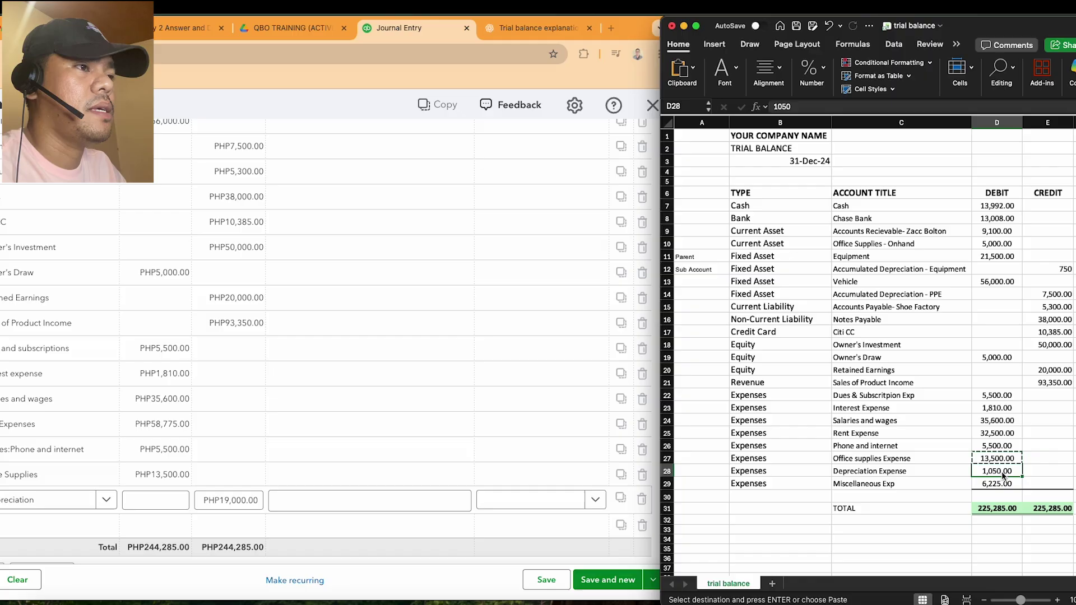
left_click(157, 499)
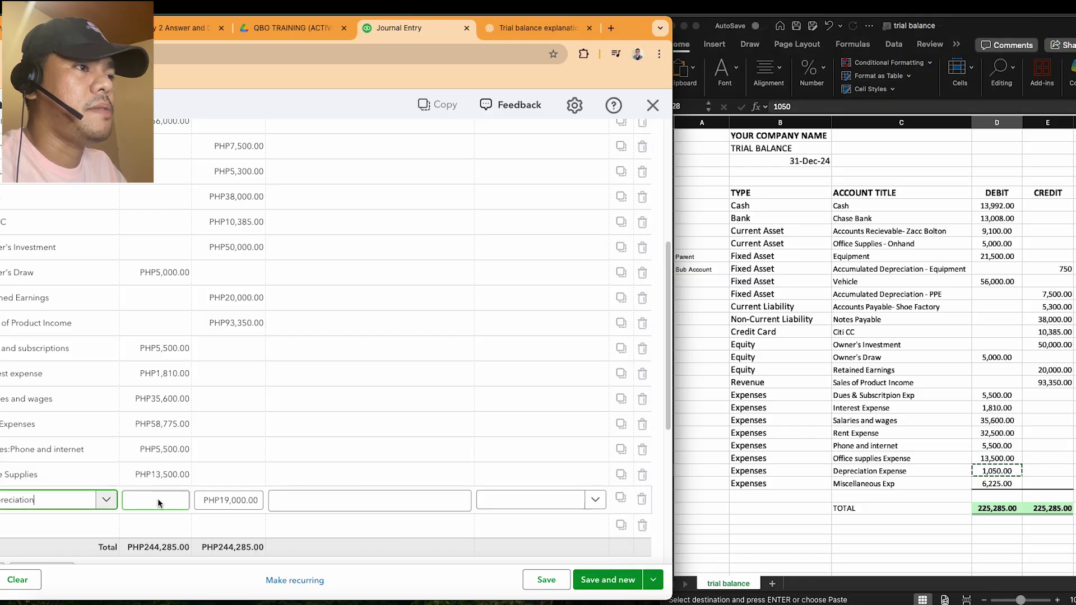
key("super+v")
Assign the Miscellaneous account to the empty journal line below Depreciation.
left_click(56, 519)
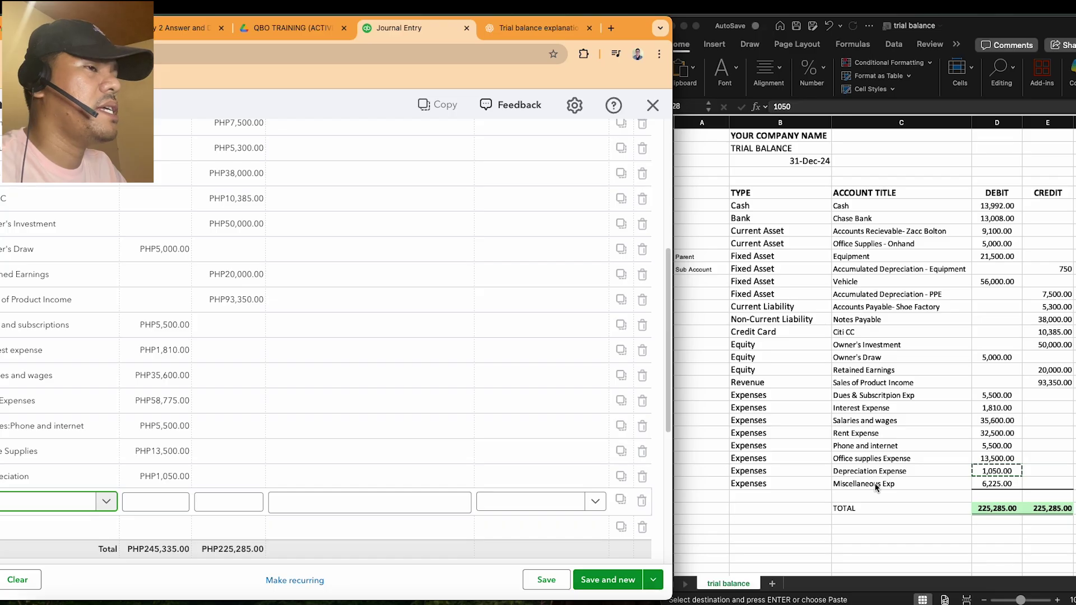
left_click(877, 487)
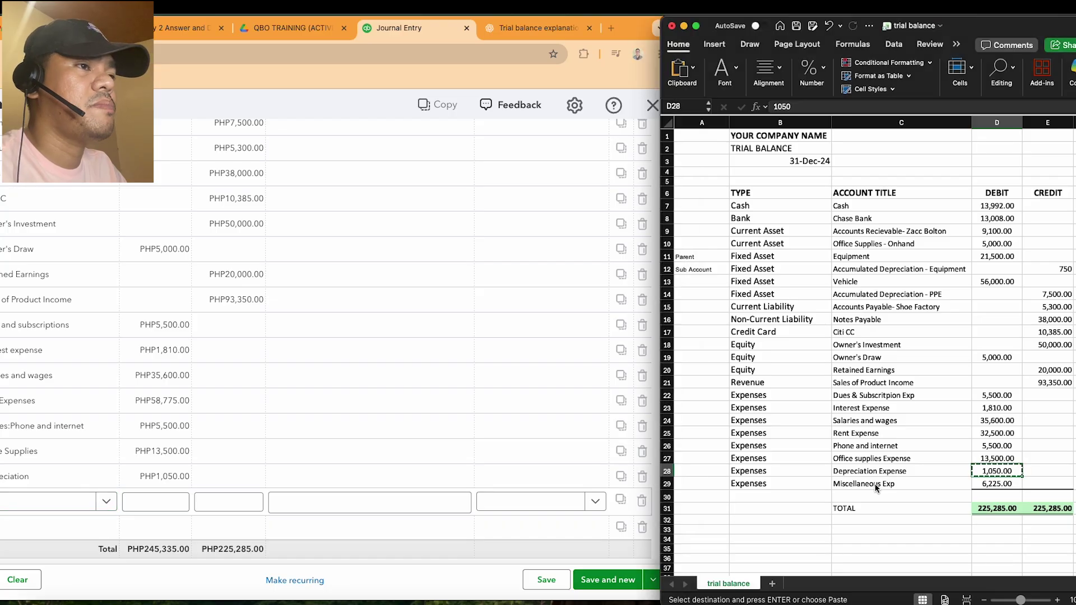
left_click(15, 503)
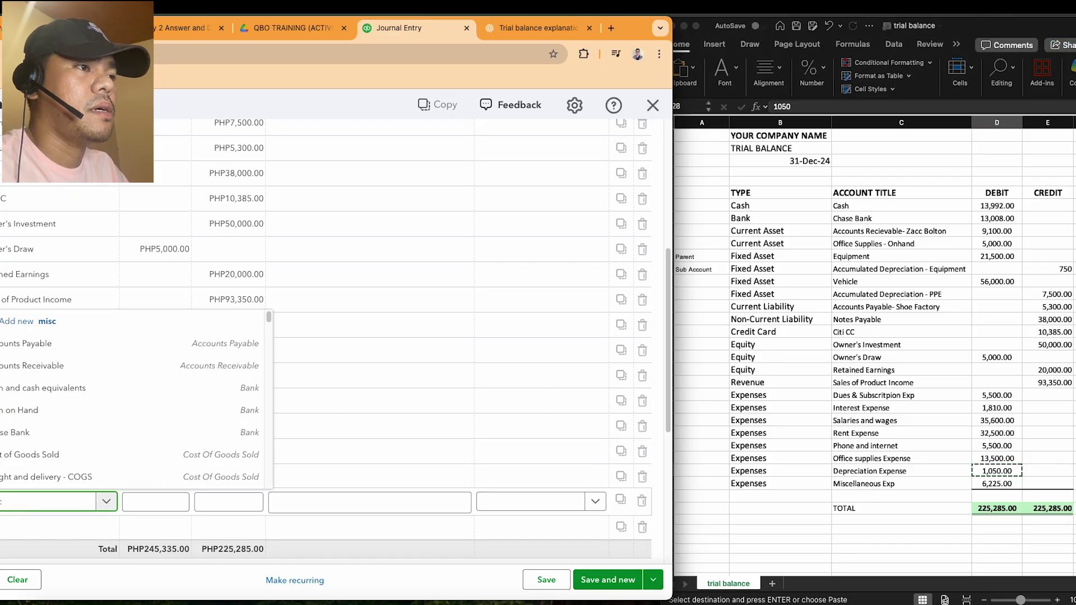
left_click(60, 478)
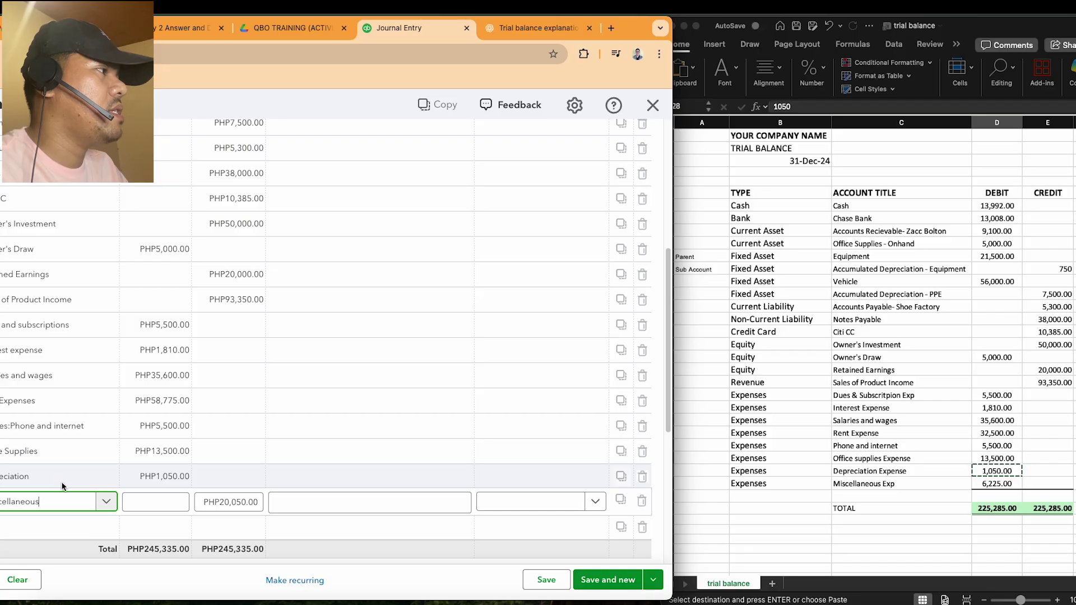
Copy the 6,225.00 debit amount from the trial balance's Miscellaneous Exp row.
left_click(1005, 487)
double_click(1005, 487)
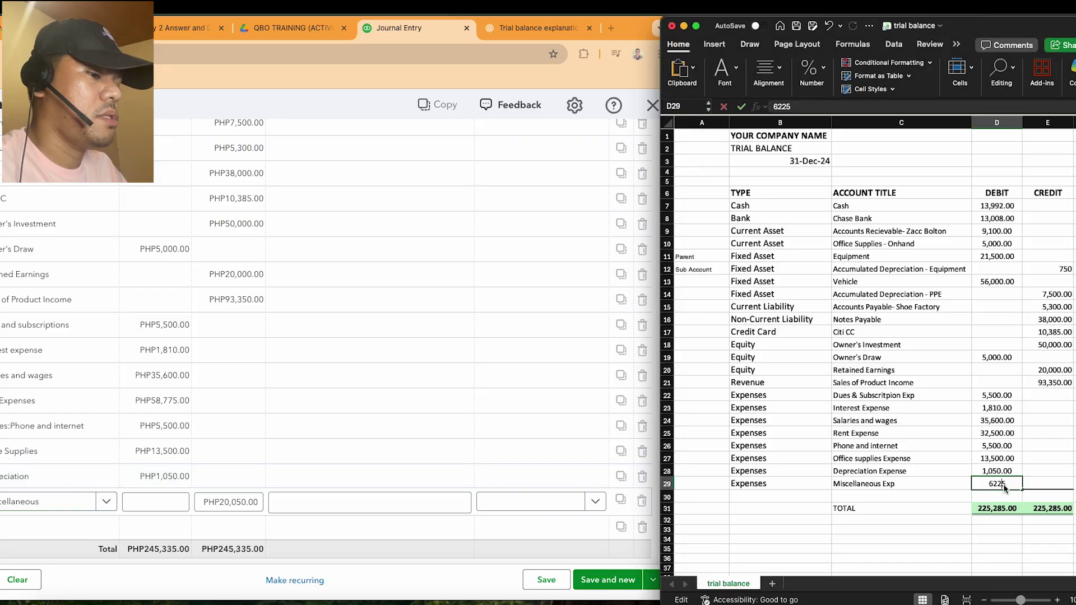
key("Escape")
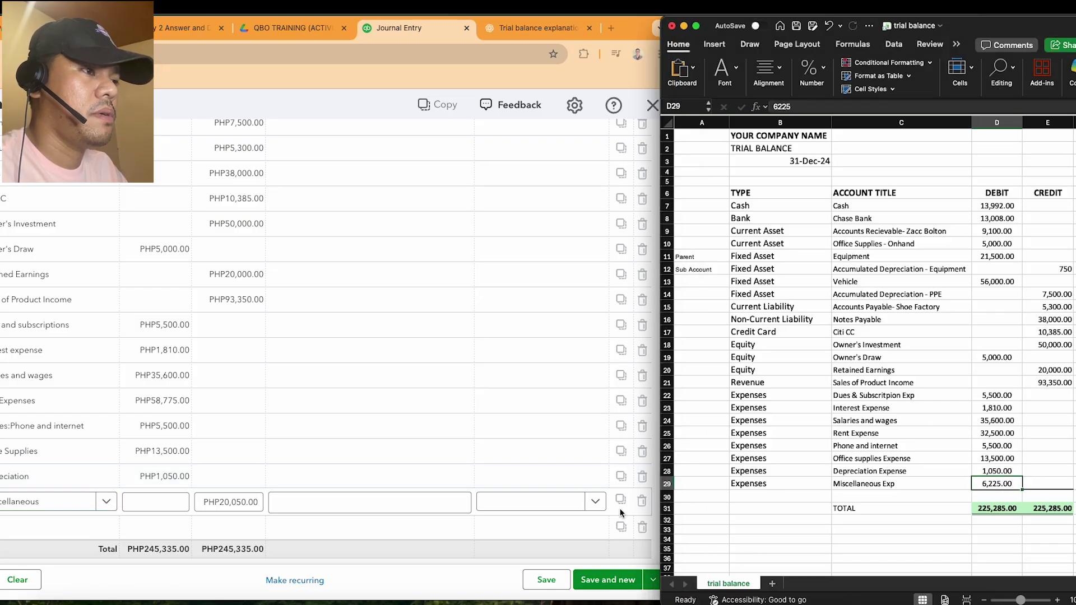
key("super+c")
left_click(149, 502)
key("super+v")
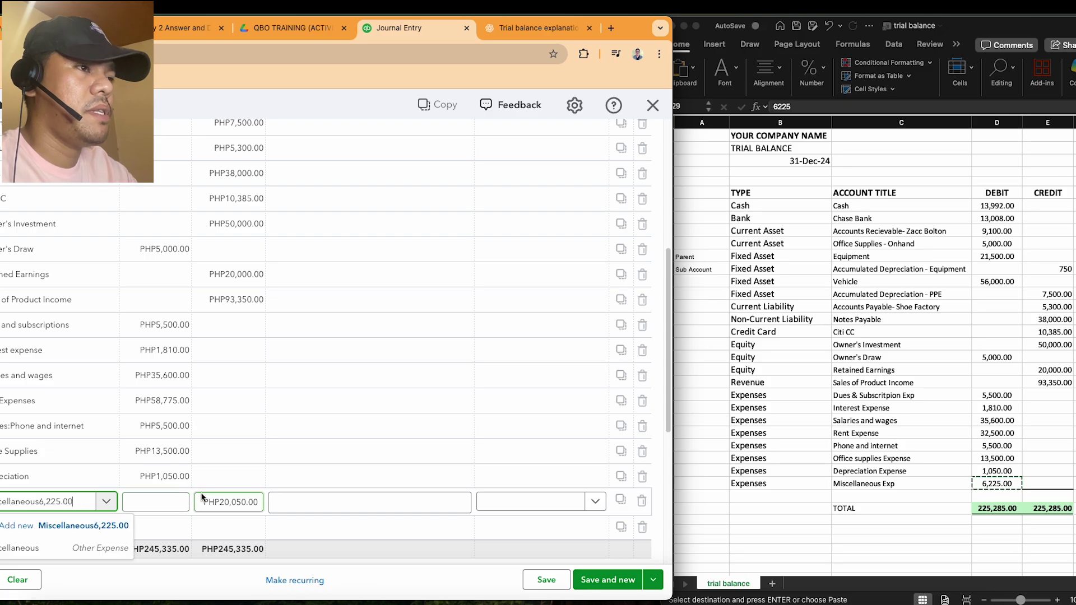
key("BackSpace")
key("BackSpace")
key("BackSpace")
key("BackSpace")
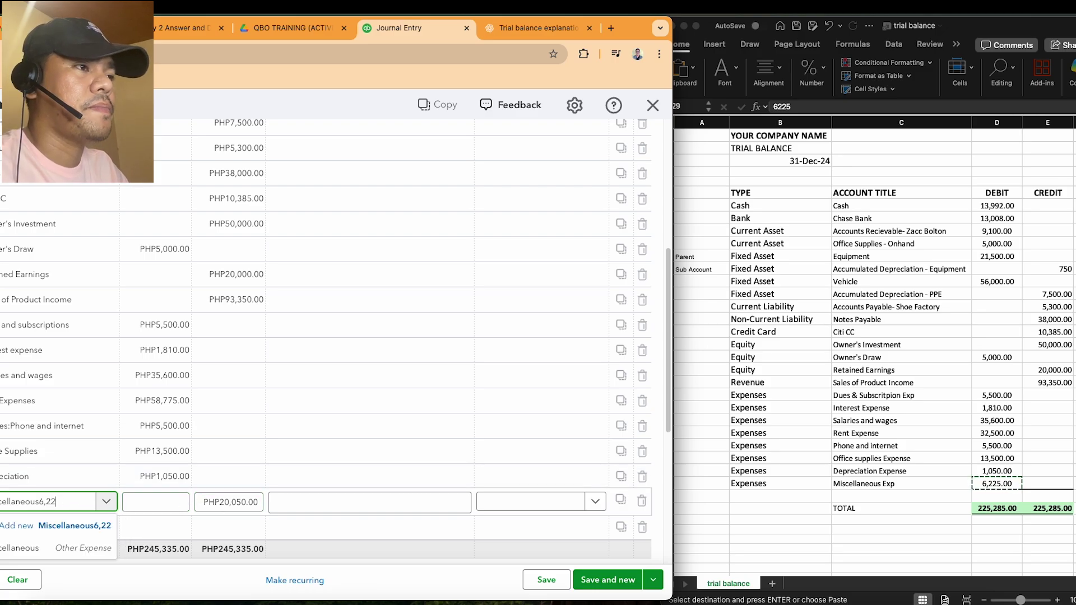
key("BackSpace")
key("BackSpace")
key("BackSpace")
key("BackSpace")
Enter the copied 6,225.00 as the debit on the line below Depreciation and assign the Miscellaneous account to it.
left_click(171, 508)
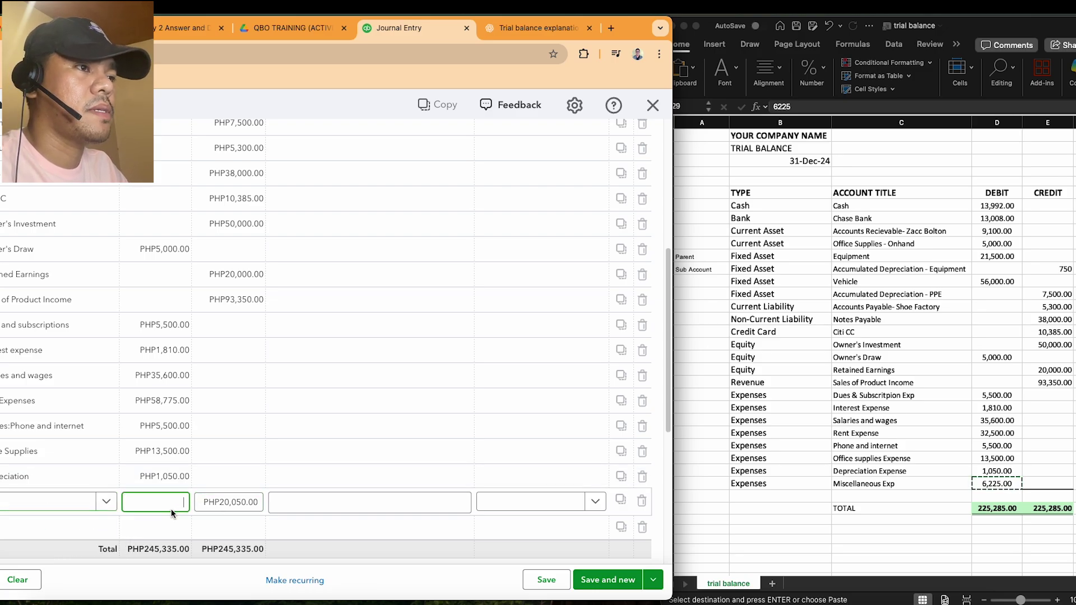
key("super+v")
left_click(67, 503)
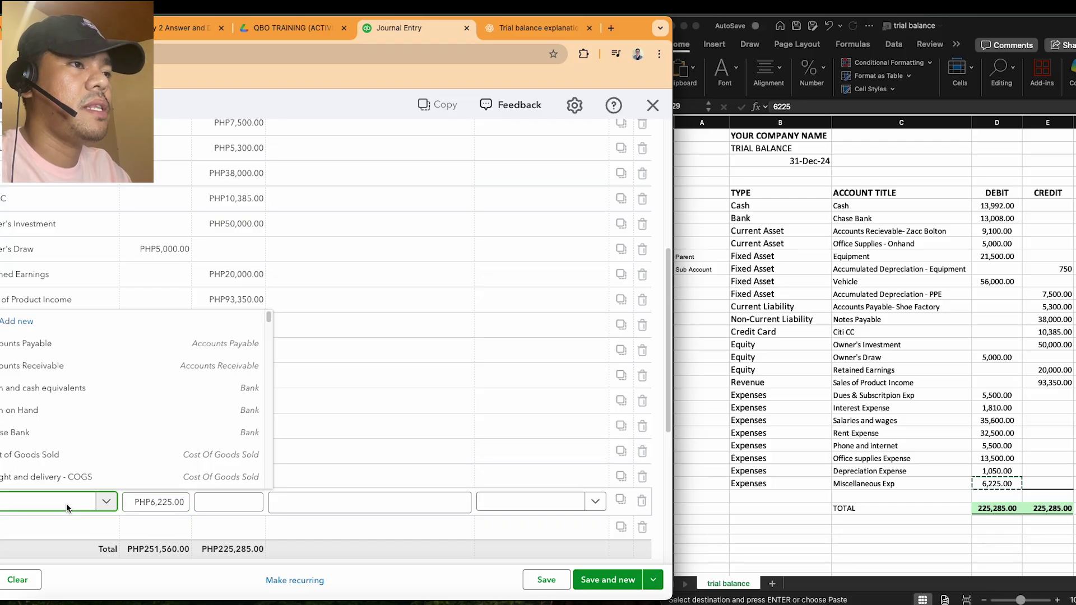
type("misc")
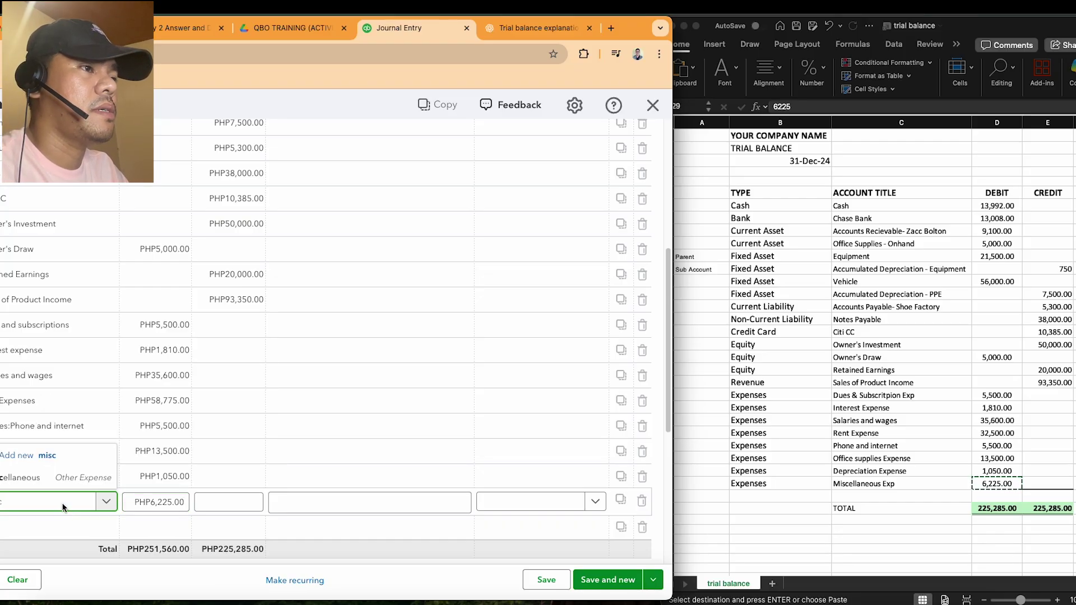
left_click(42, 476)
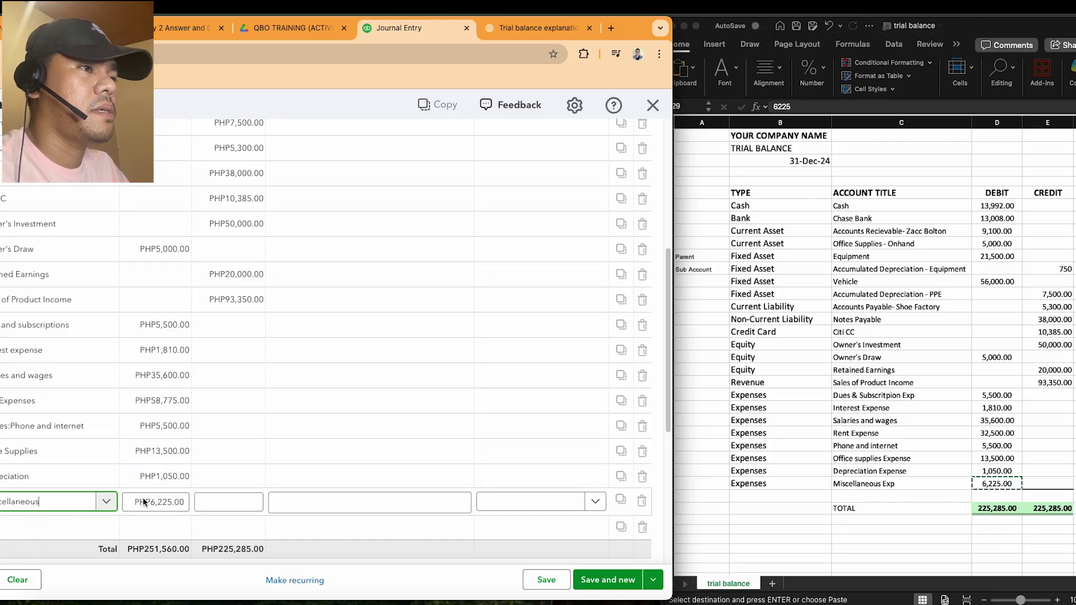
left_click(327, 460)
Delete the last two empty journal lines below the Miscellaneous line.
left_click(164, 526)
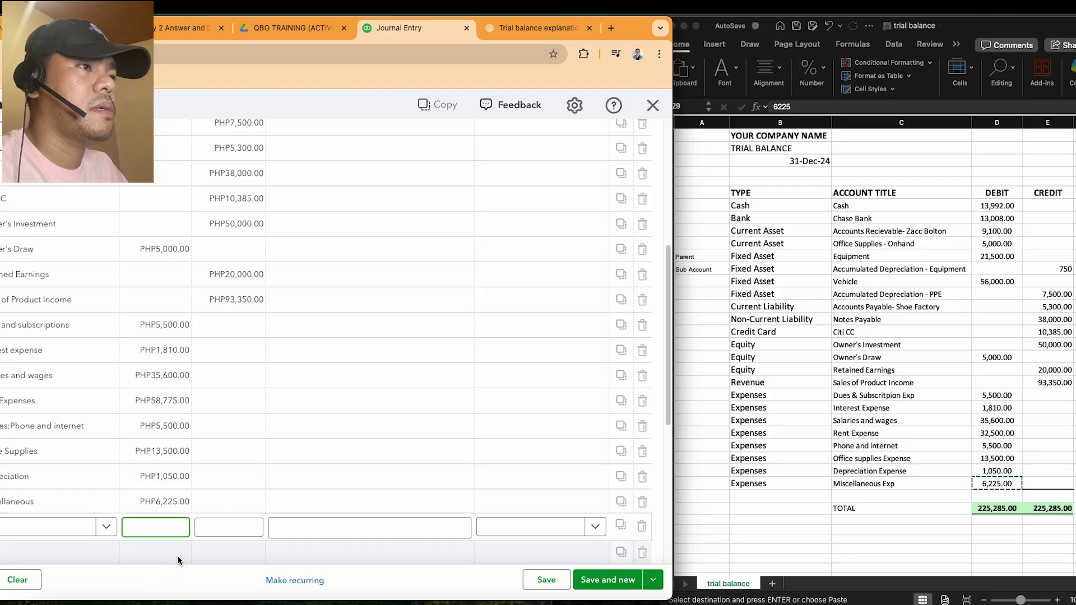
scroll(345, 503, "down", 4)
left_click(213, 451)
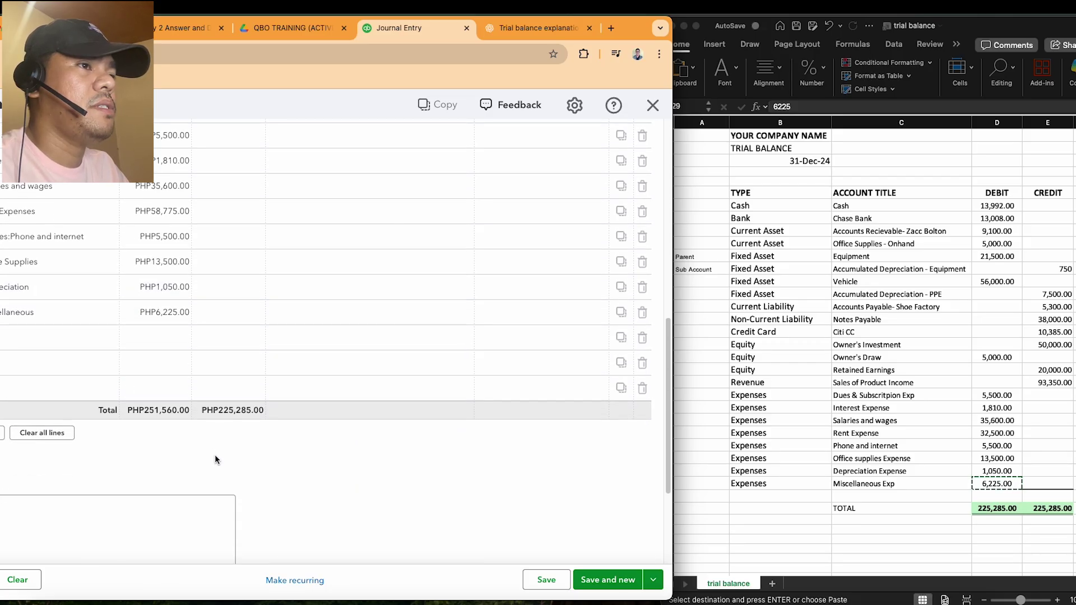
scroll(207, 448, "up", 2)
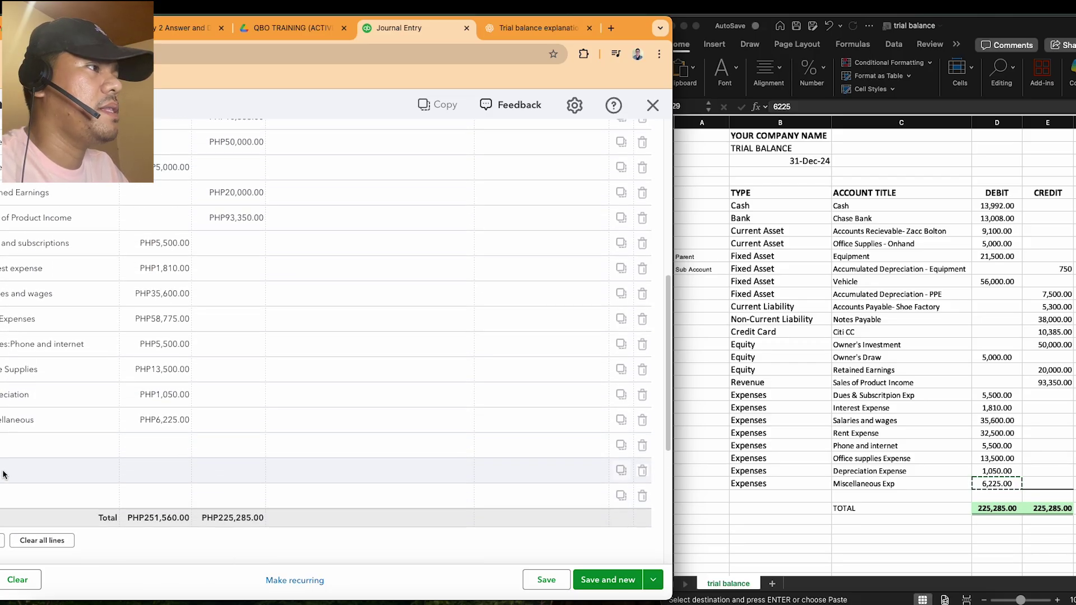
left_click(643, 497)
left_click(642, 472)
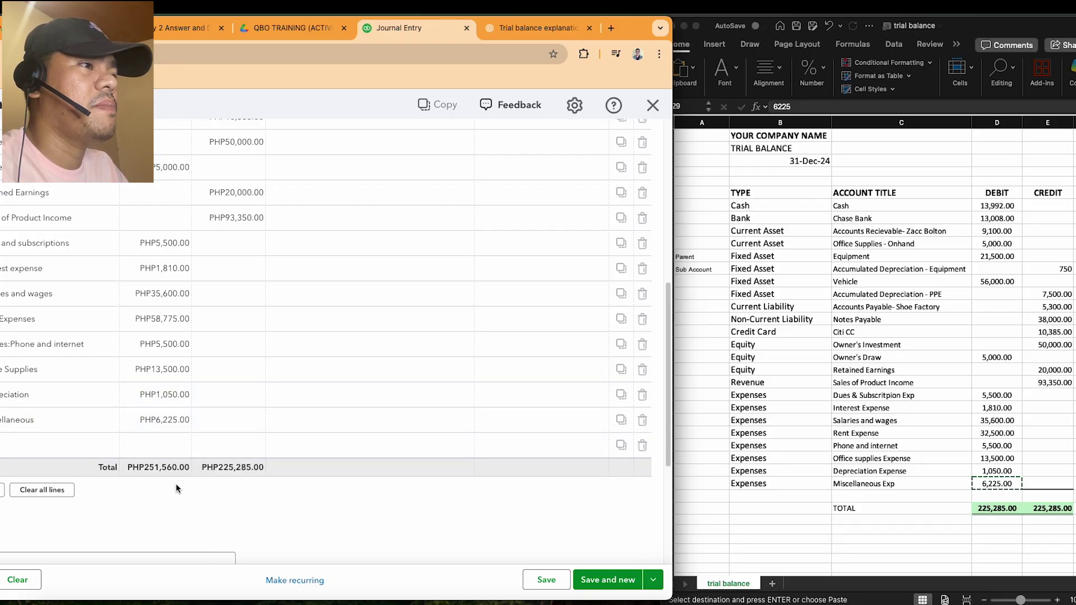
Compare the journal entry's debit and credit totals and each line's amount with the Excel trial balance to locate the discrepancy.
left_click(311, 354)
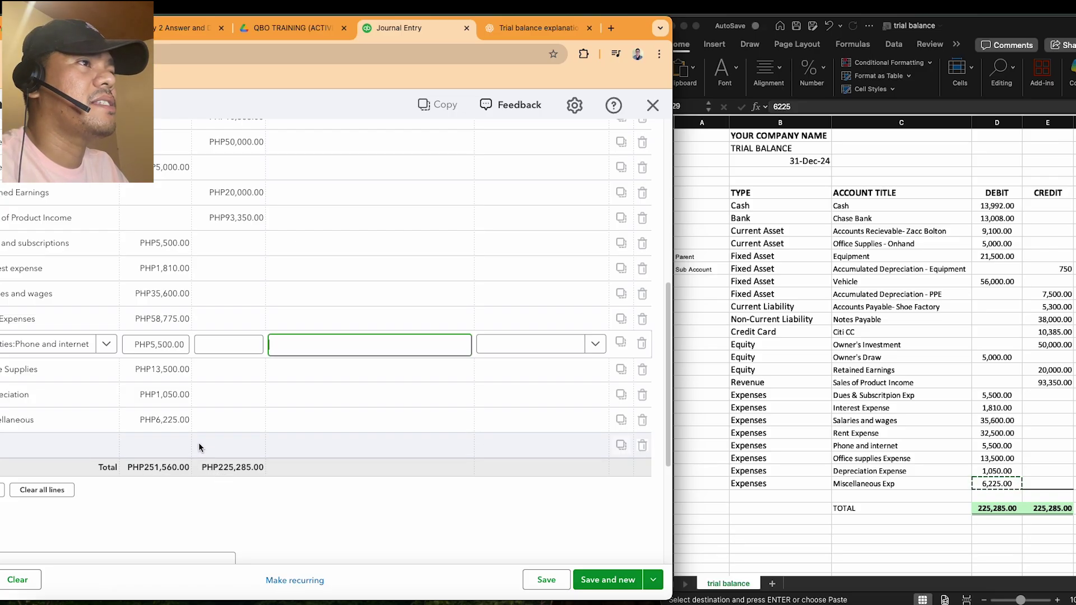
scroll(190, 414, "up", 3)
scroll(188, 402, "up", 5)
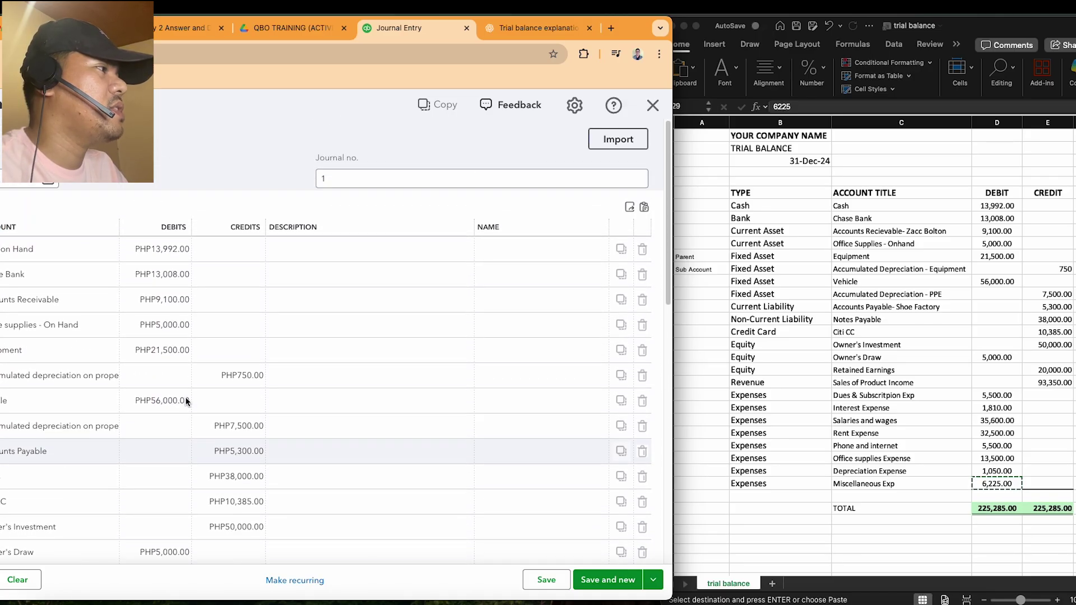
scroll(188, 401, "down", 8)
left_click(974, 511)
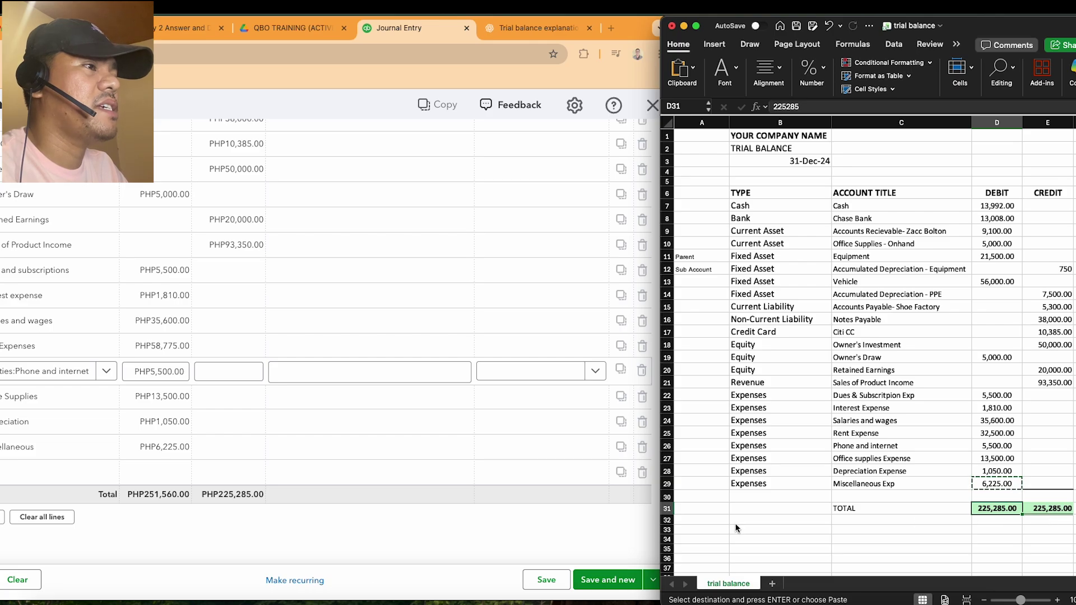
left_click(240, 495)
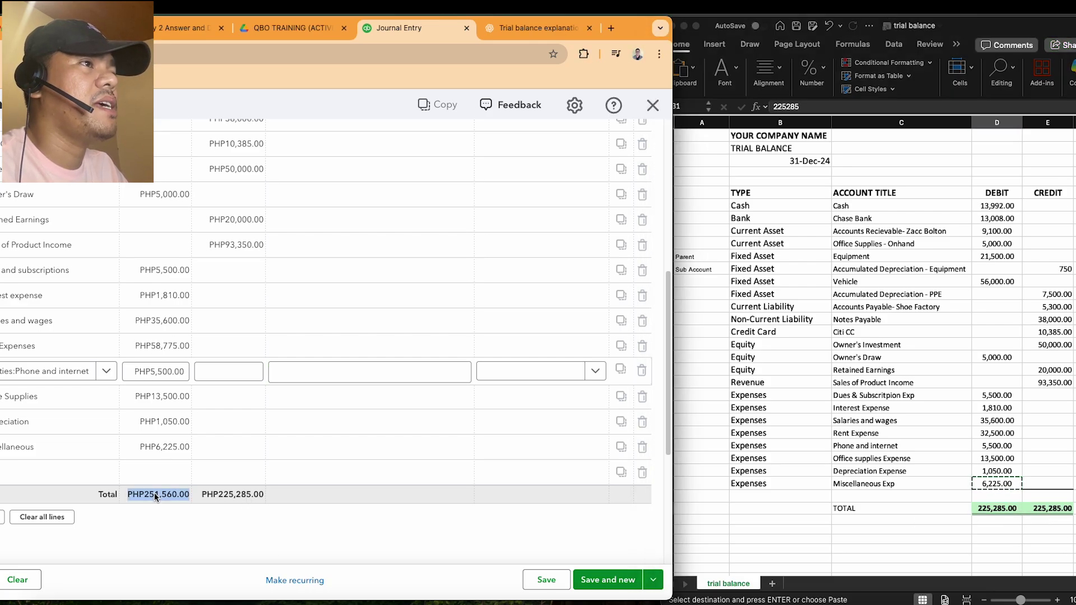
left_click(283, 471)
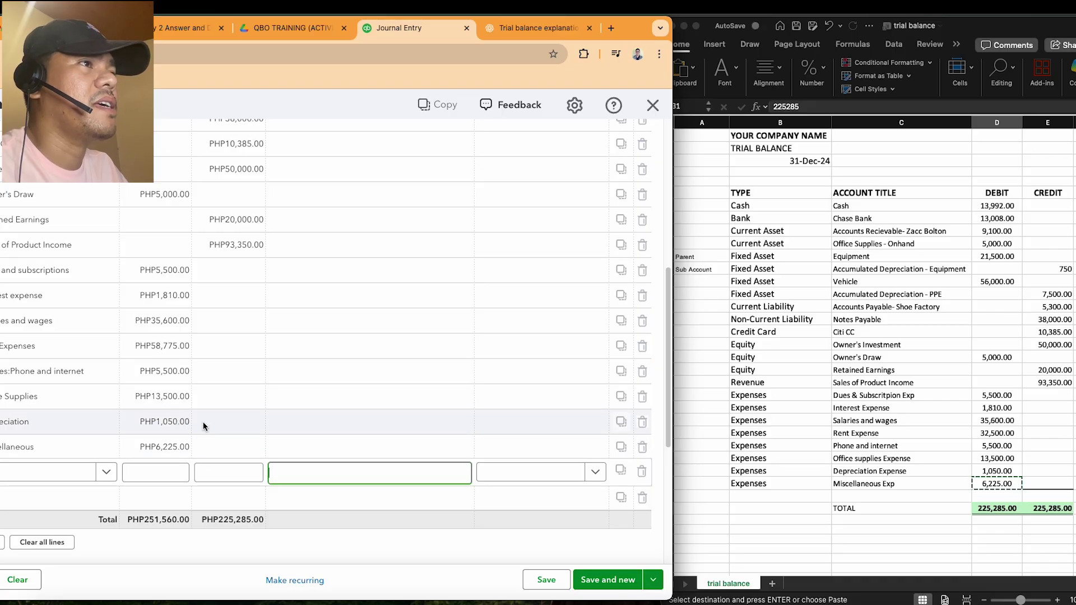
scroll(213, 423, "up", 10)
scroll(216, 426, "up", 1)
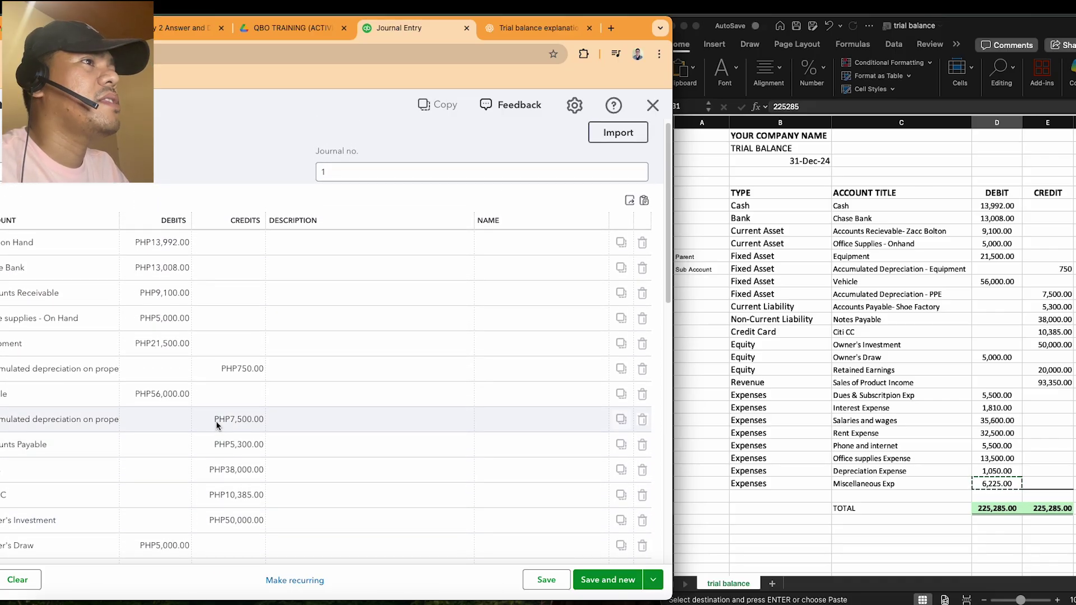
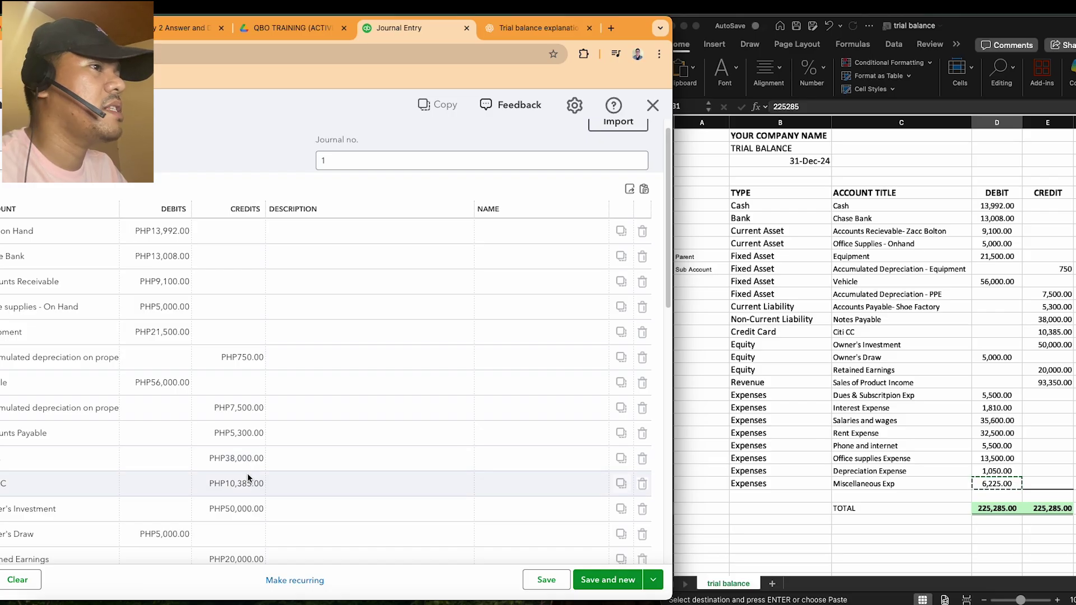
scroll(249, 466, "down", 3)
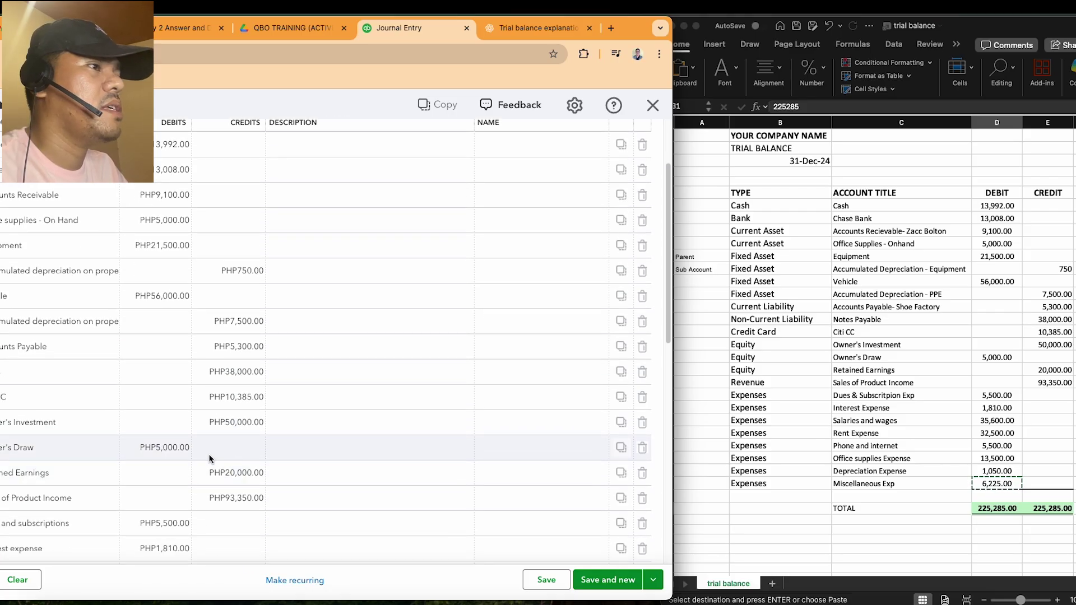
scroll(241, 456, "down", 4)
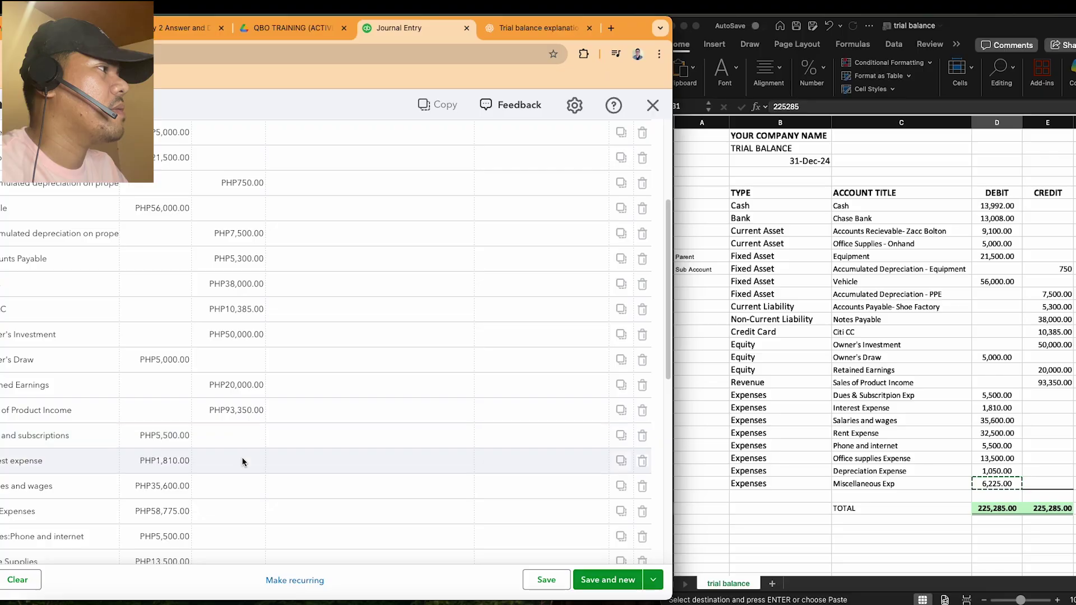
scroll(180, 415, "down", 1)
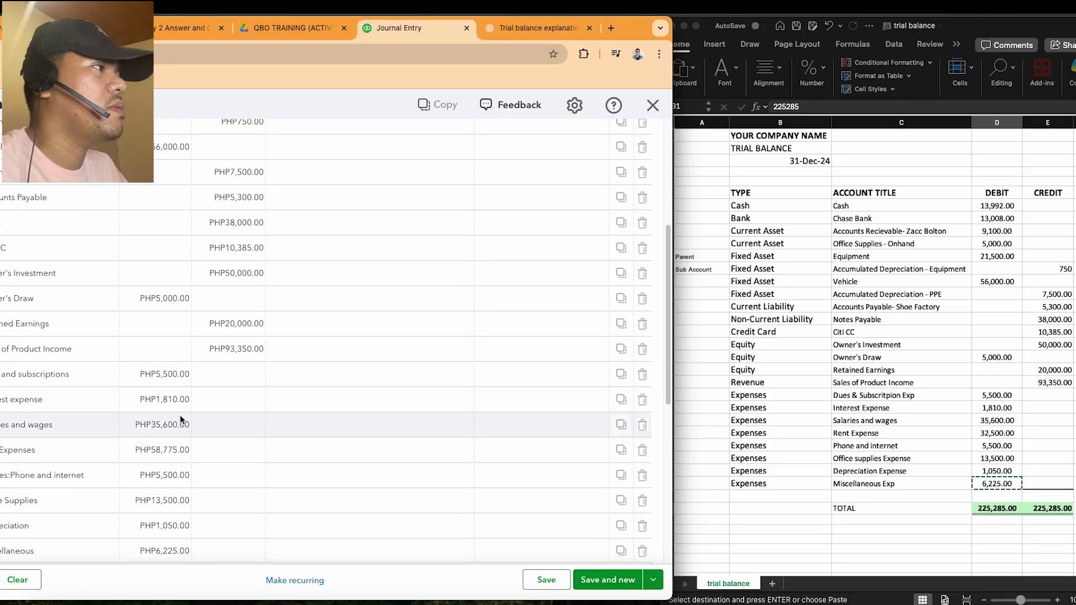
Replace the Rent Expenses line's debit with the 32,500.00 copied from the trial balance's Rent Expense row.
left_click(172, 448)
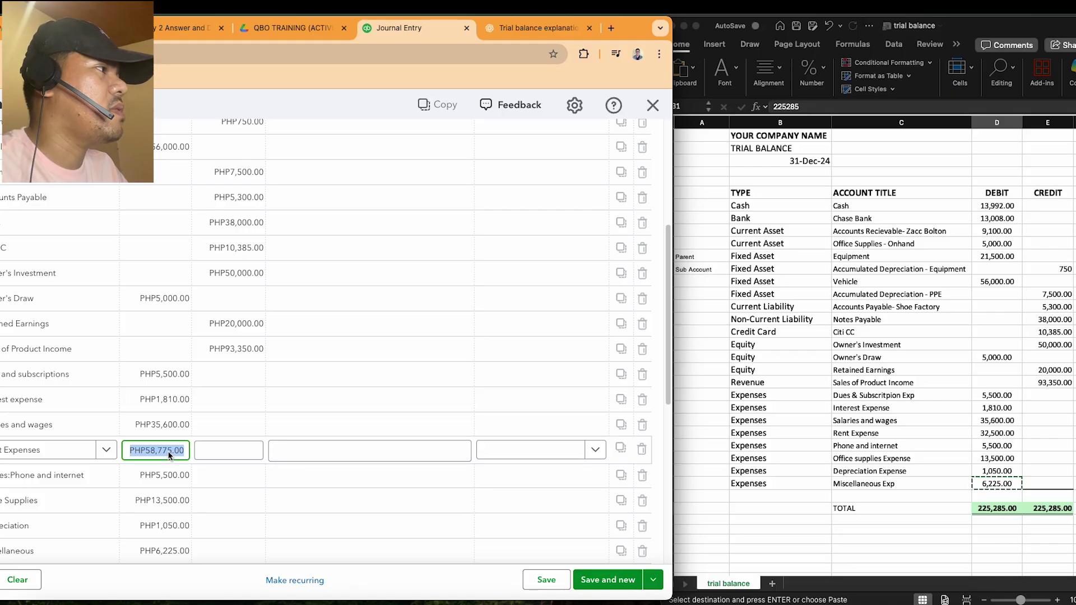
left_click(1001, 434)
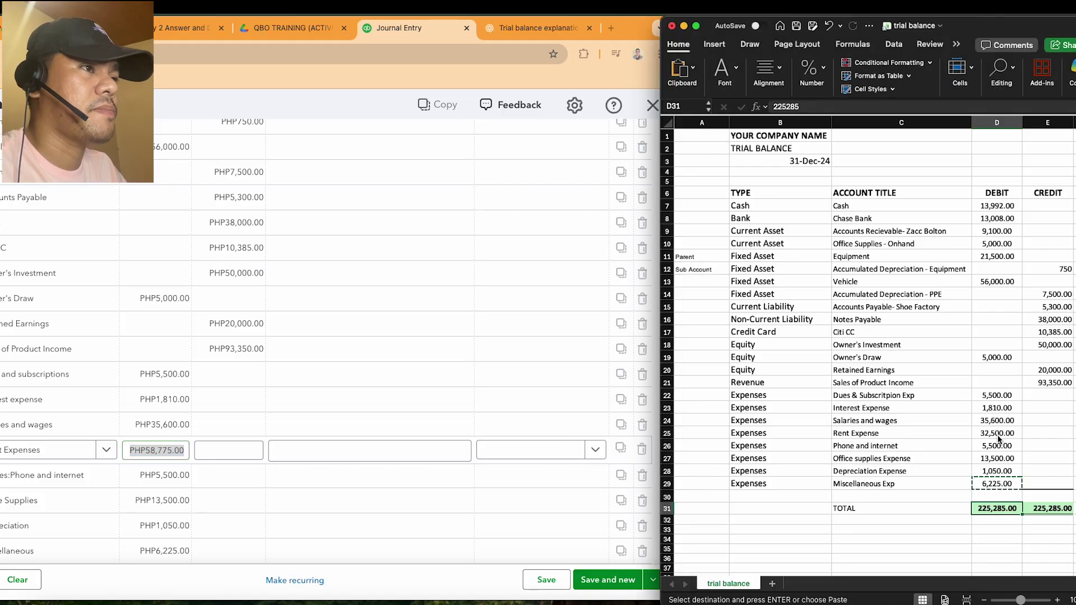
key("super+c")
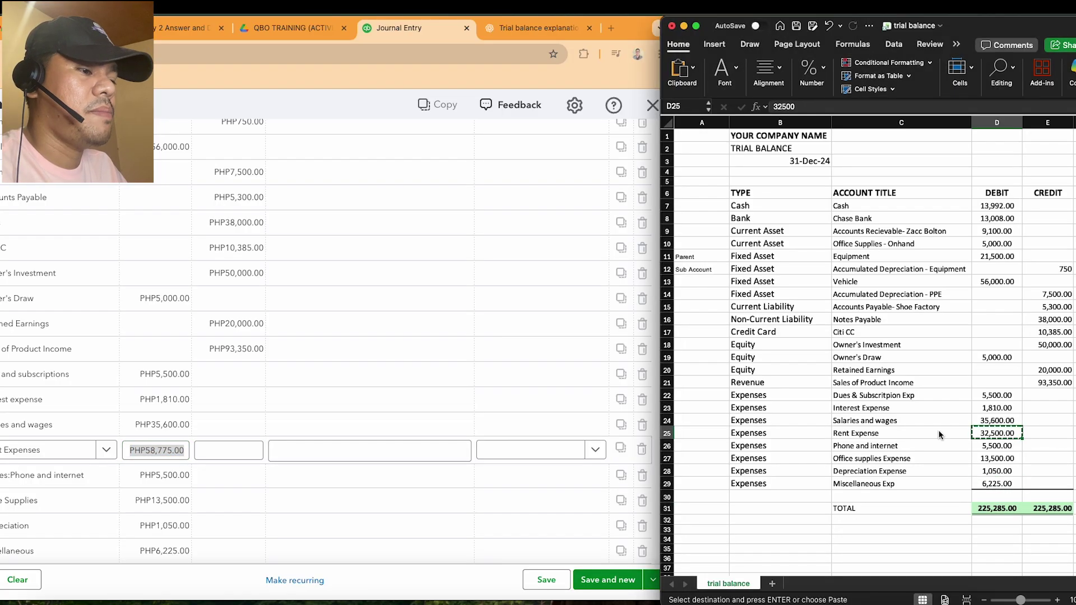
left_click(164, 448)
key("super+v")
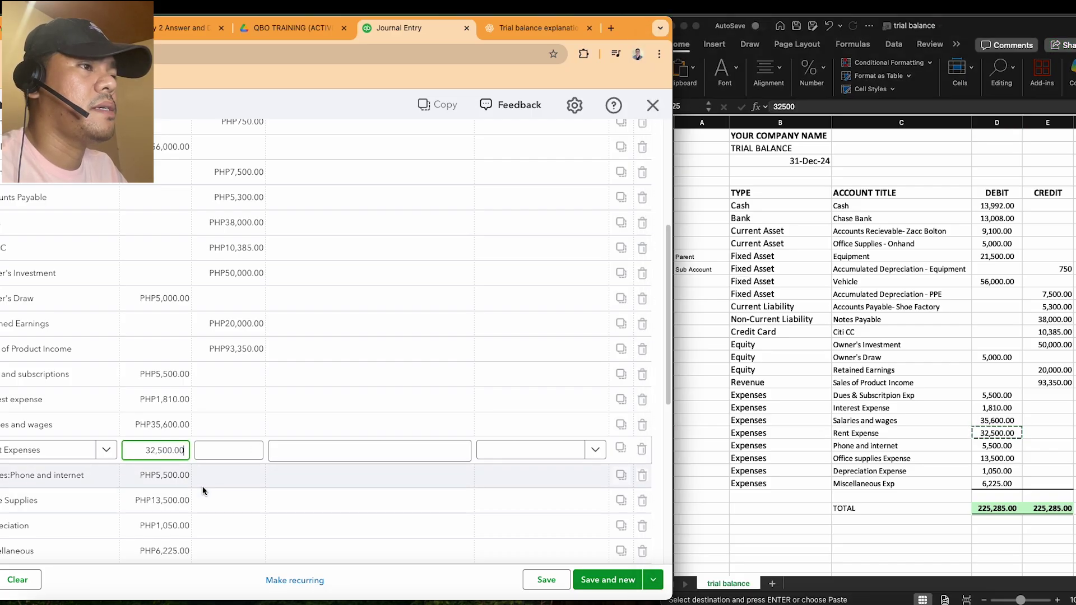
Check the journal entry's debit and credit totals and its account lines against the Excel trial balance.
left_click(228, 558)
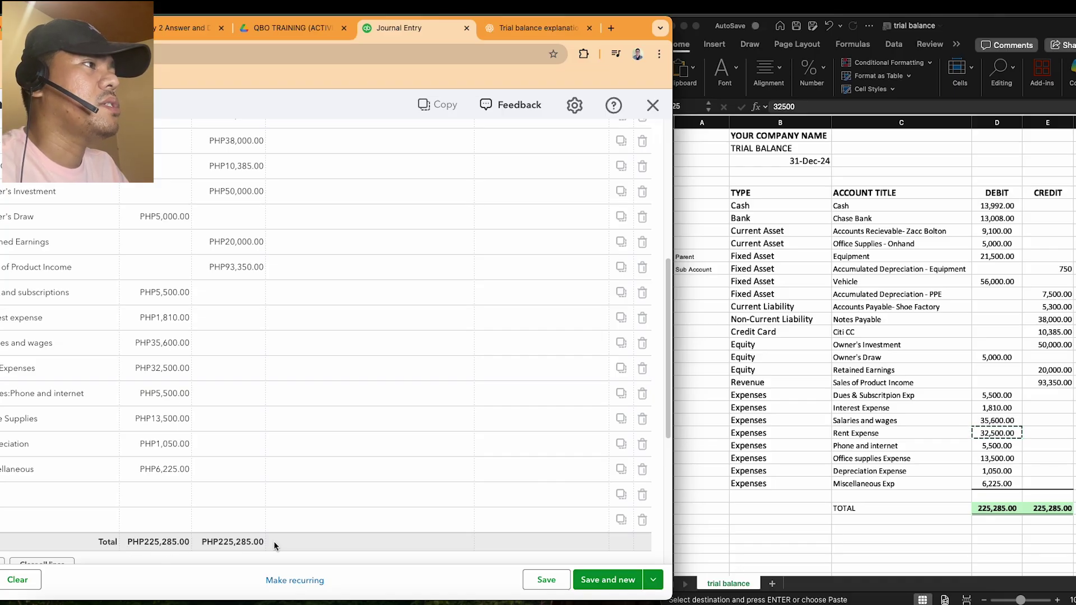
scroll(274, 535, "down", 4)
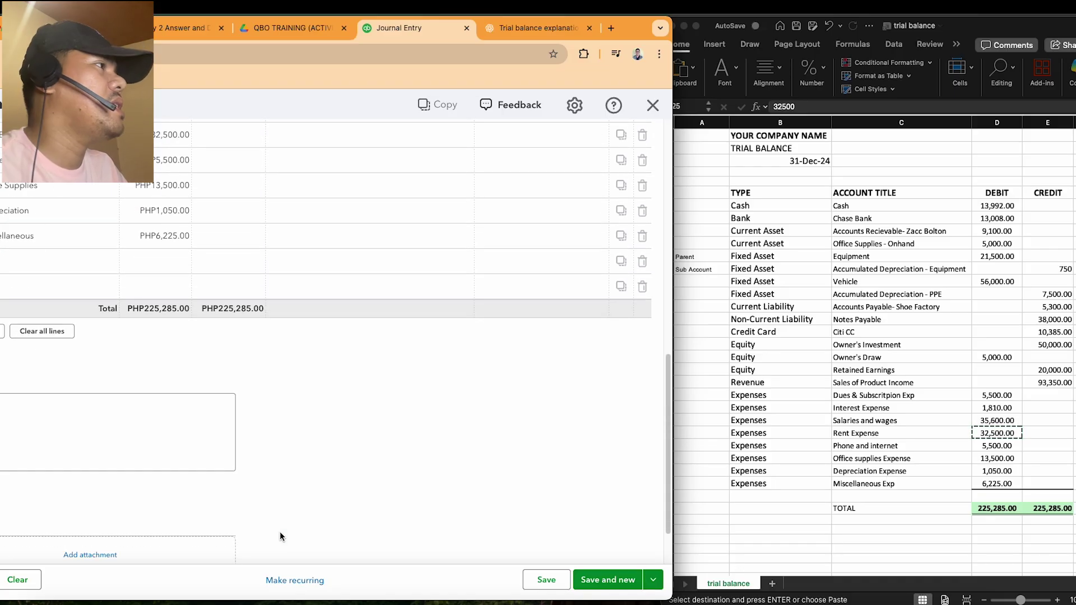
scroll(280, 531, "up", 2)
scroll(282, 532, "up", 3)
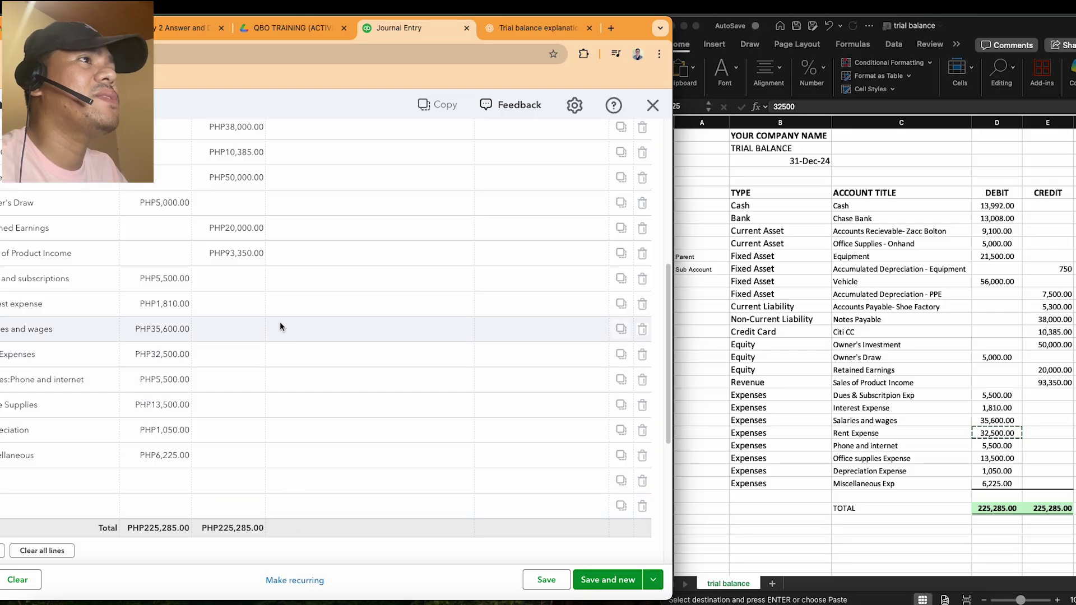
scroll(249, 308, "up", 4)
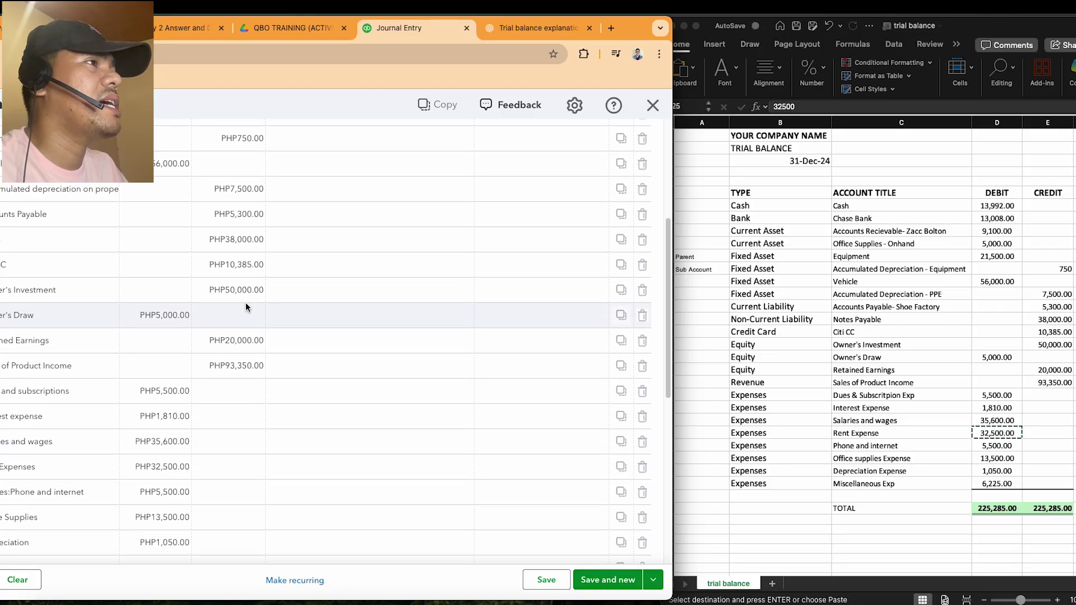
scroll(246, 306, "up", 7)
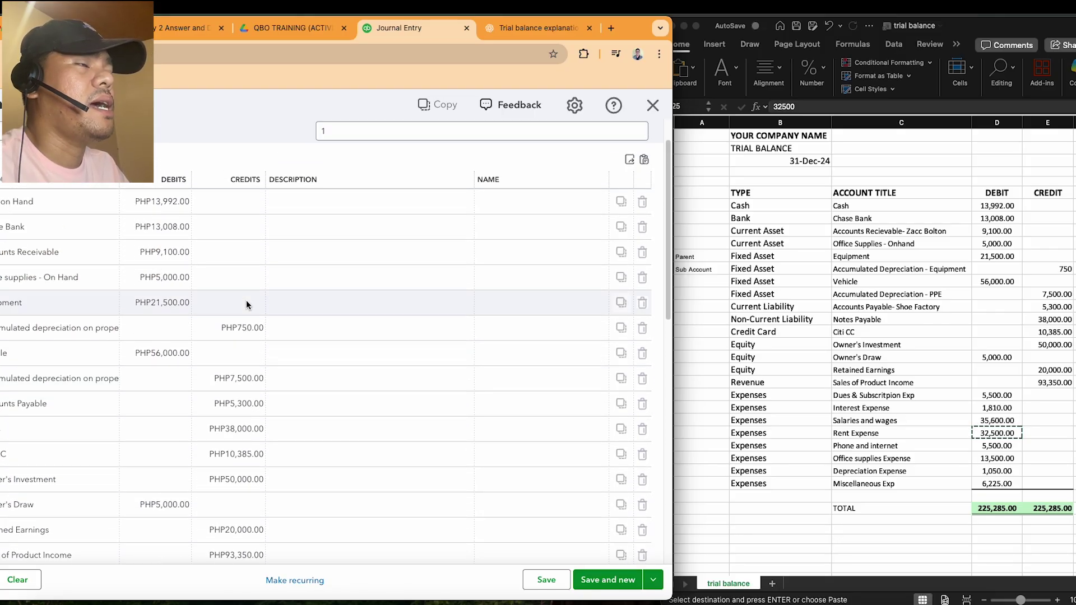
scroll(246, 304, "down", 8)
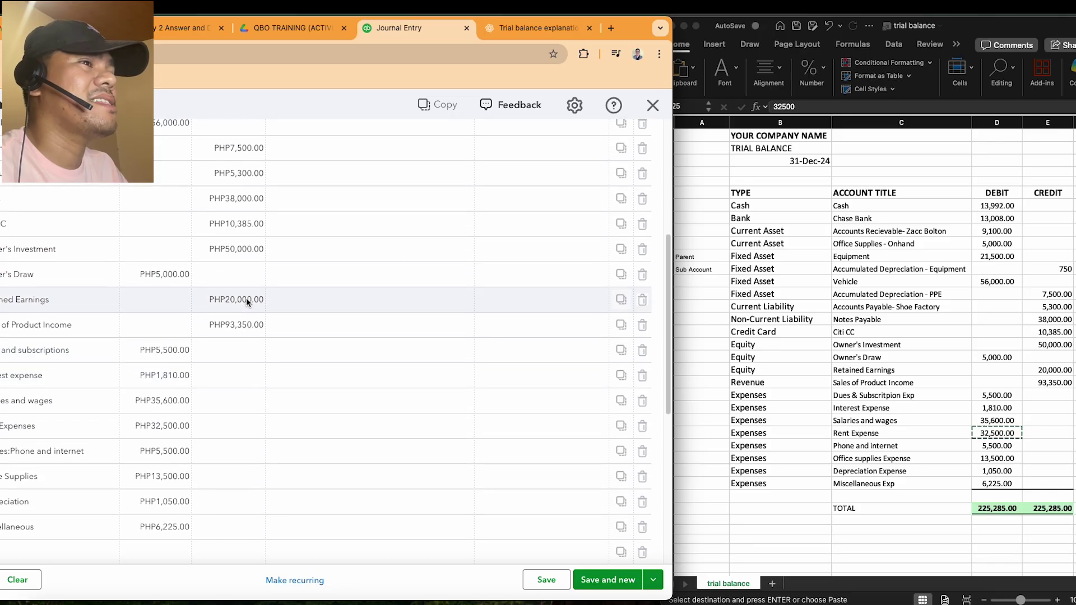
scroll(247, 301, "up", 1)
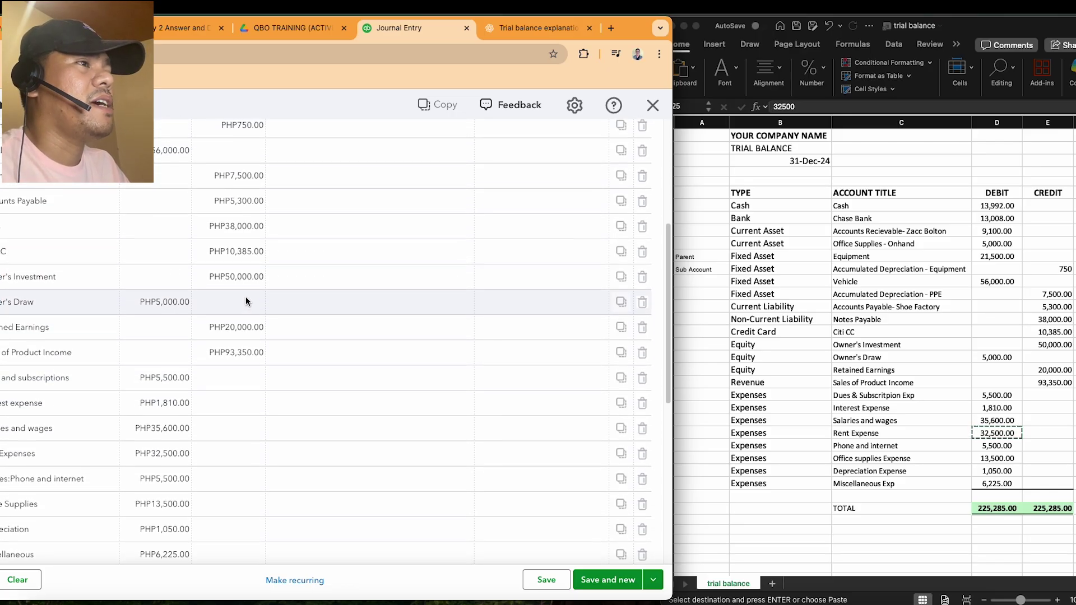
scroll(247, 301, "down", 5)
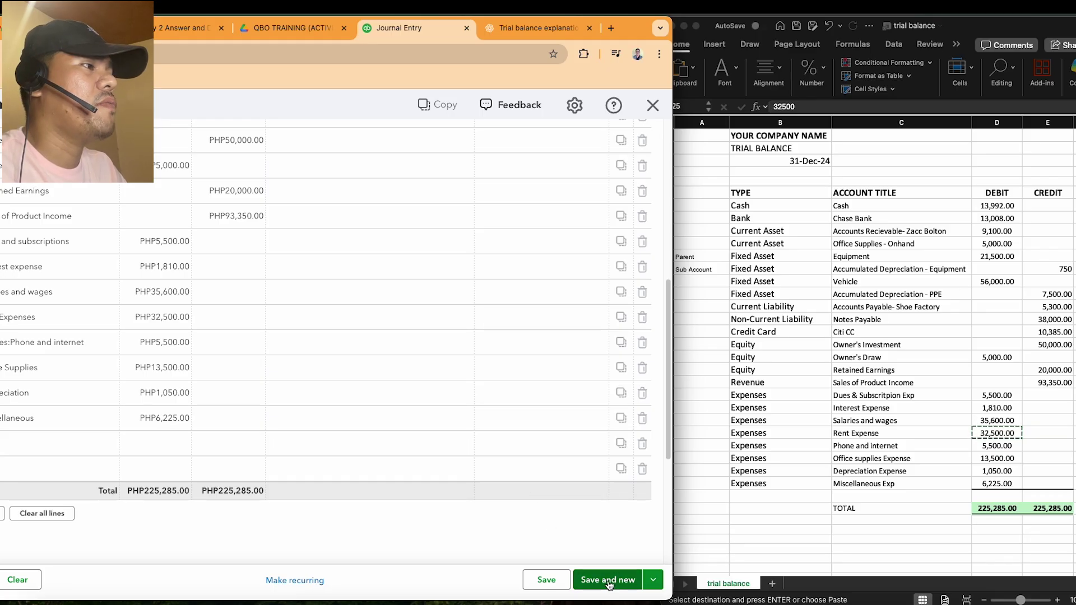
Try to save and close the journal entry.
left_click(653, 580)
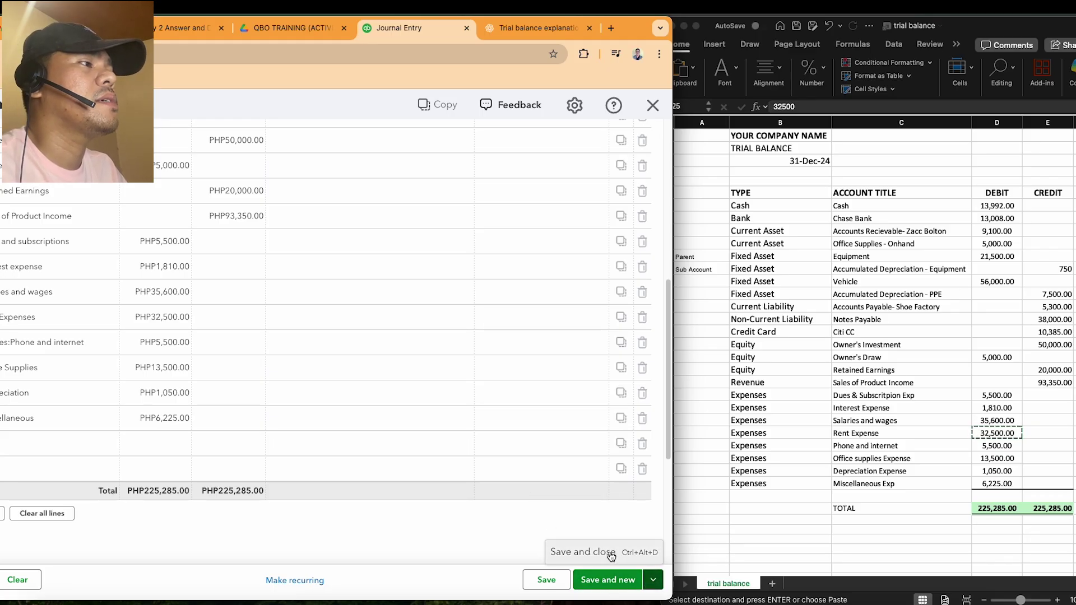
left_click(610, 553)
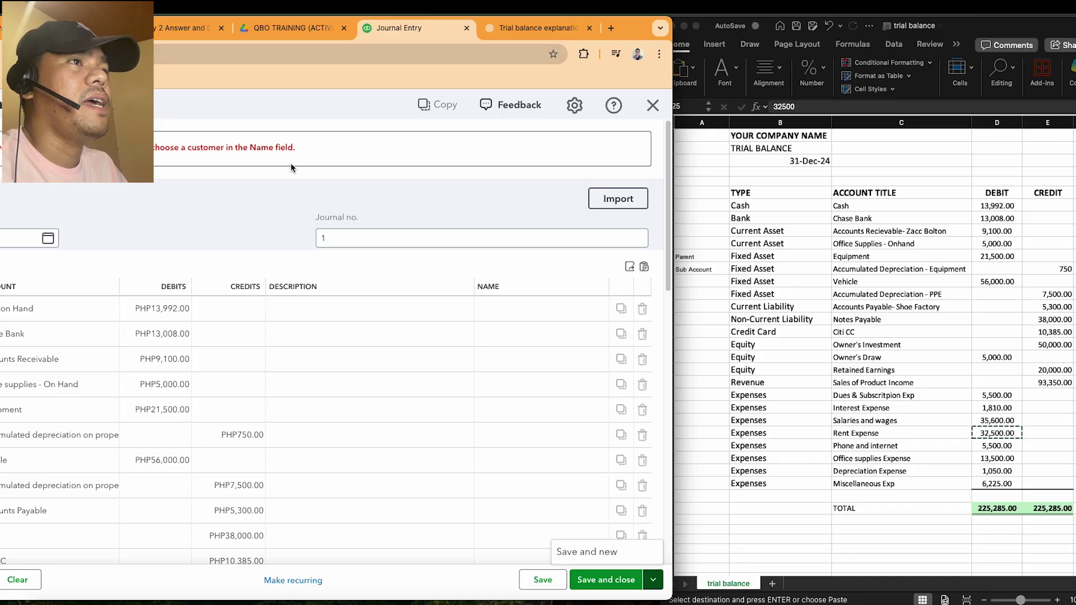
Add a new customer named youtube and assign it as the name on the Accounts Receivable line.
scroll(344, 461, "down", 4)
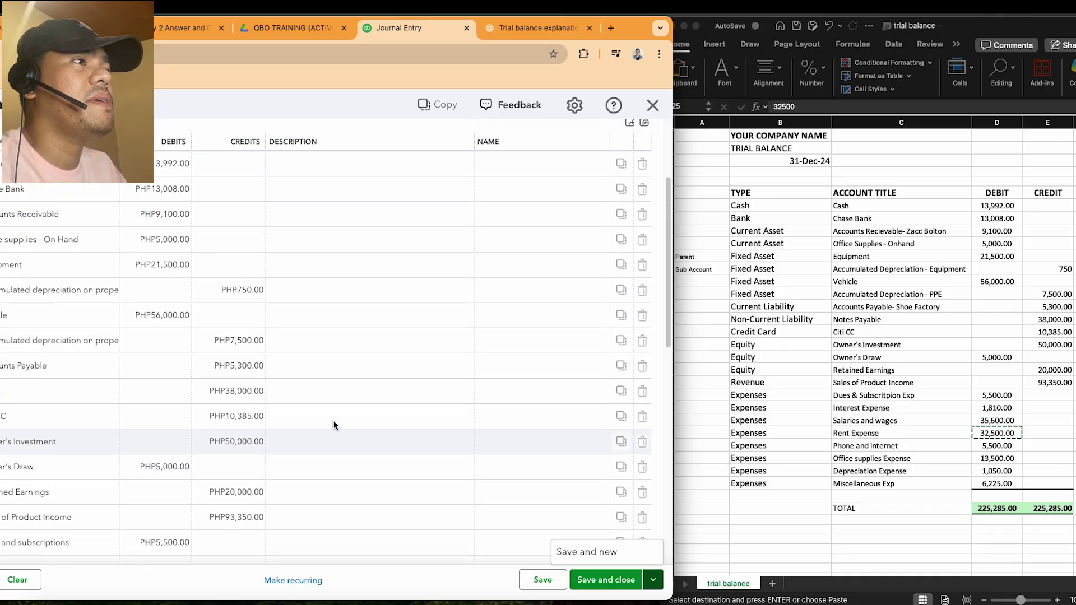
left_click(102, 256)
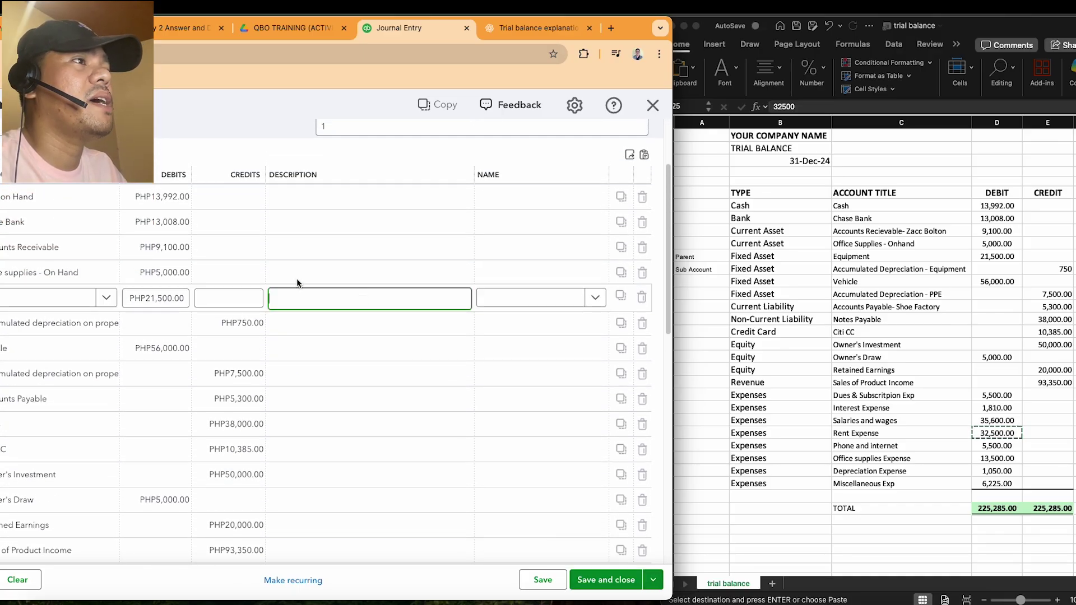
left_click(388, 287)
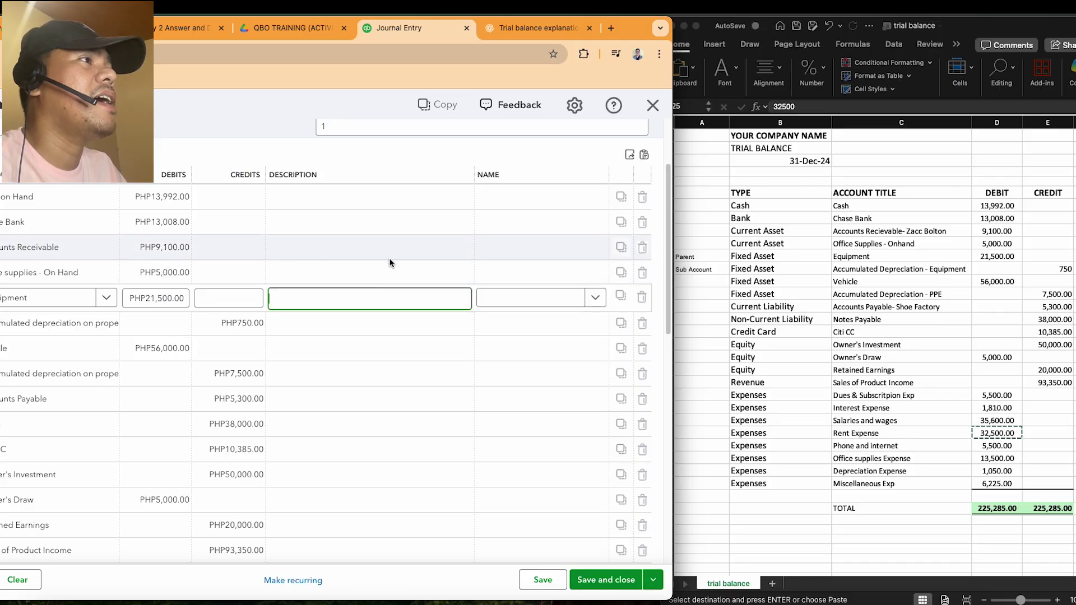
left_click(414, 252)
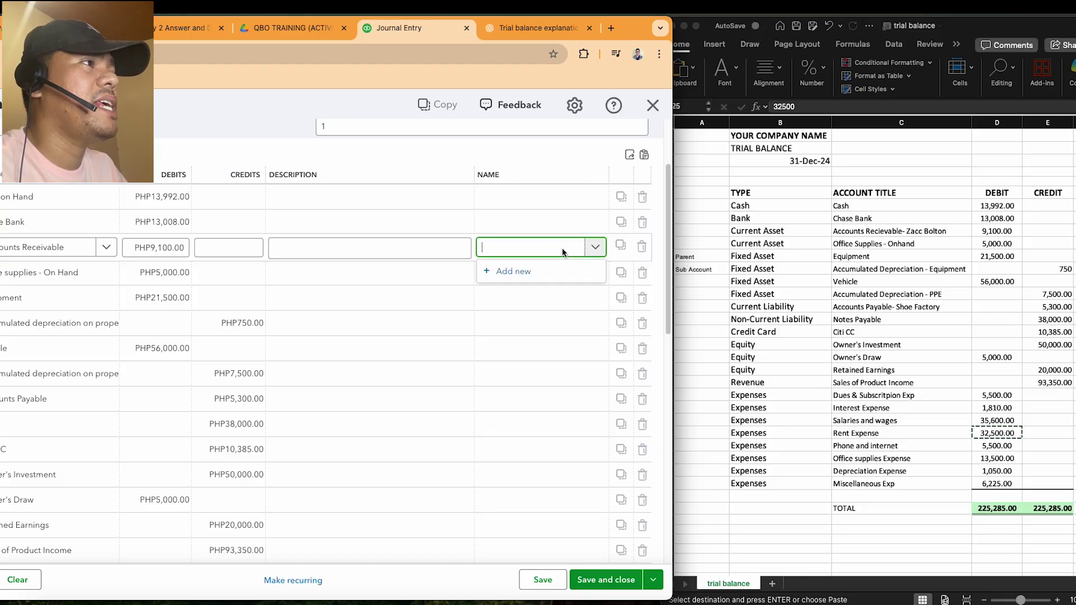
left_click(575, 252)
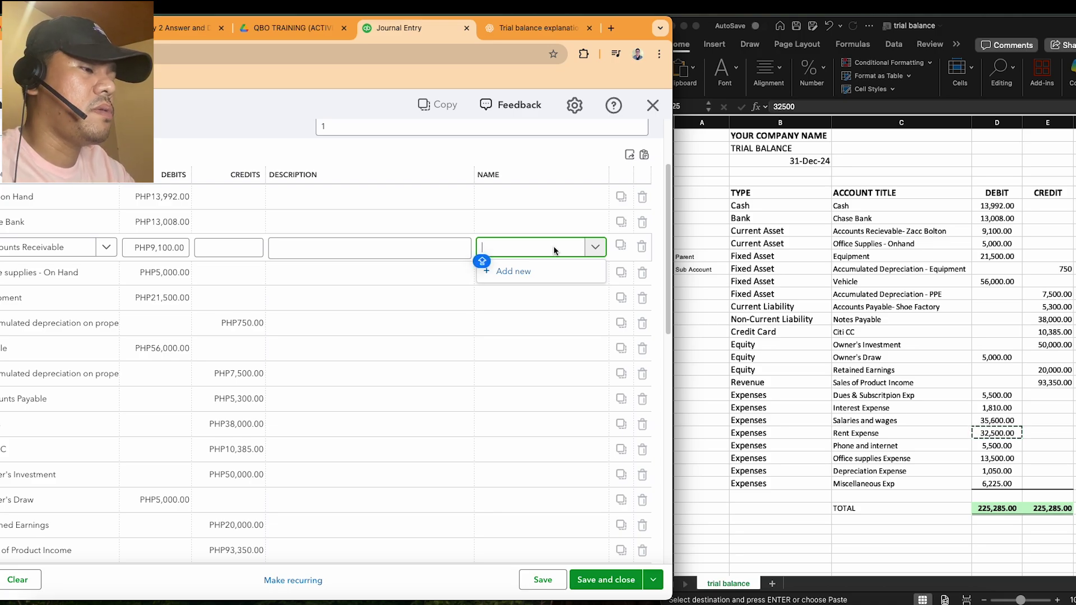
type("youtube")
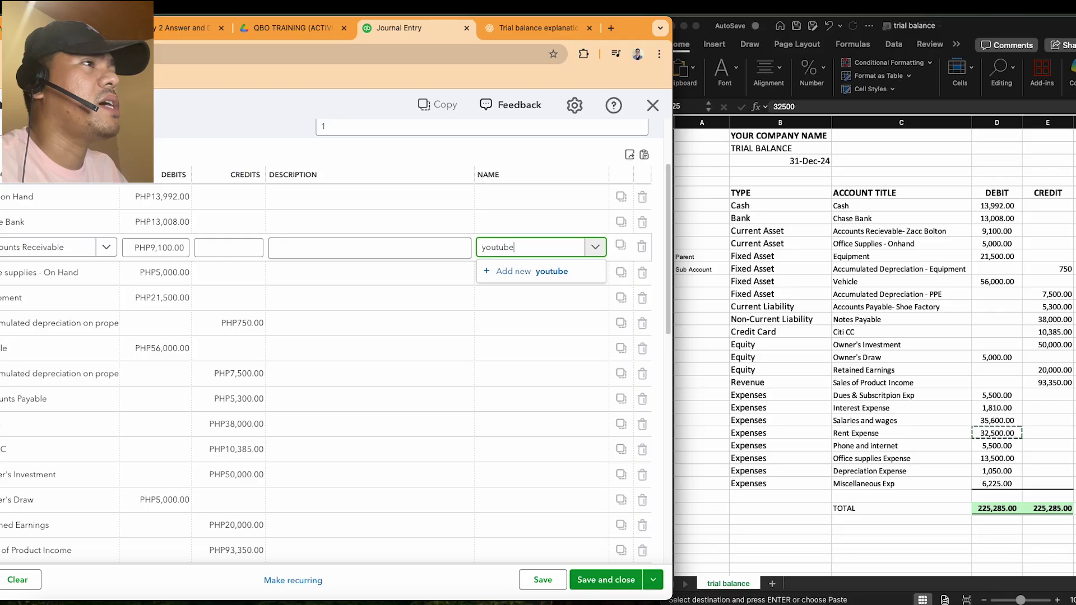
left_click(560, 272)
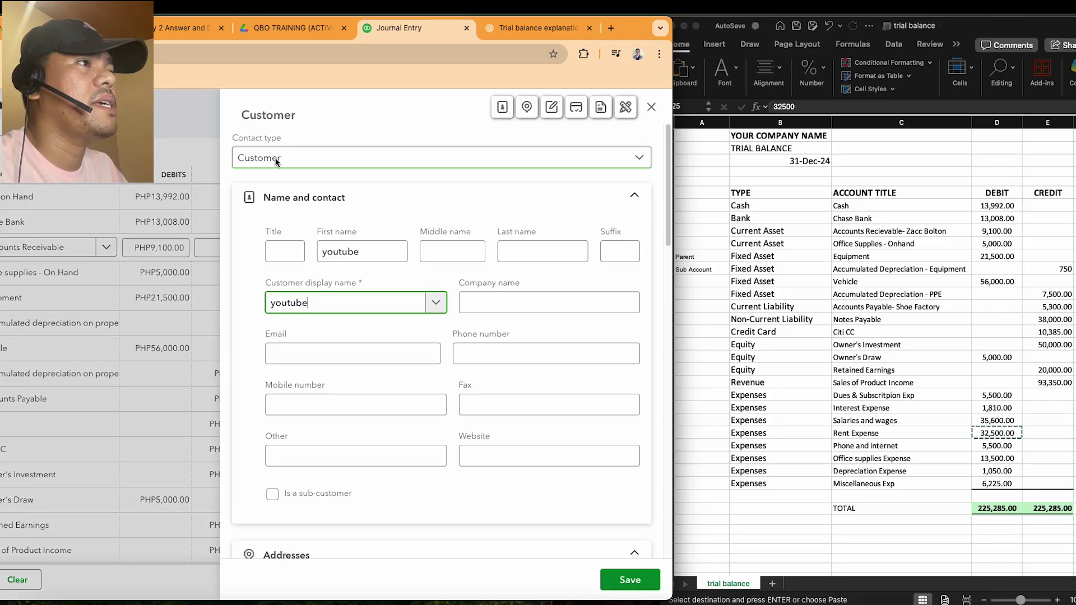
left_click(304, 157)
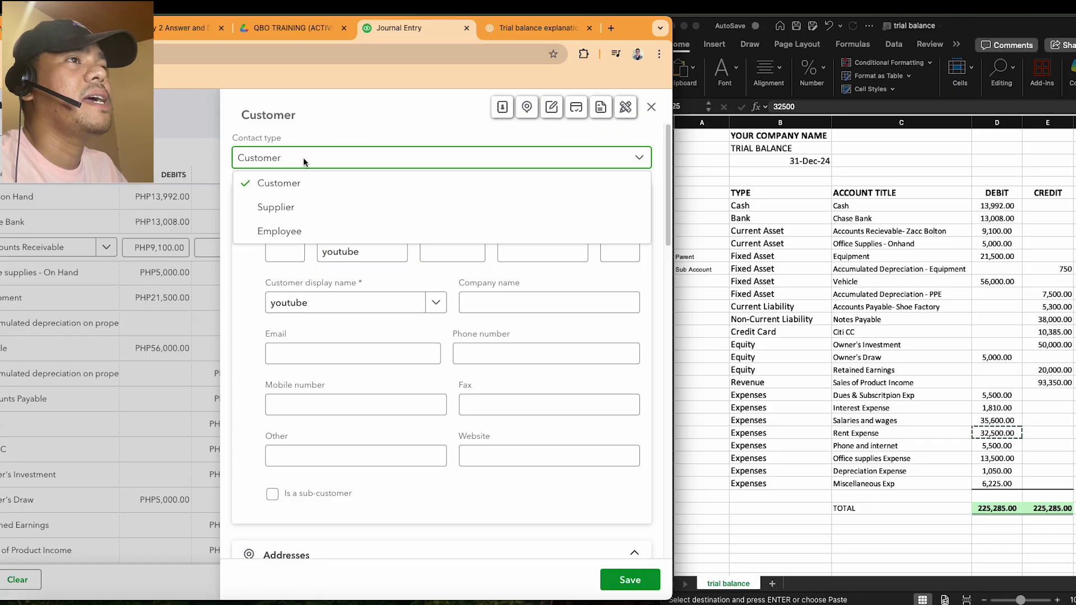
left_click(303, 158)
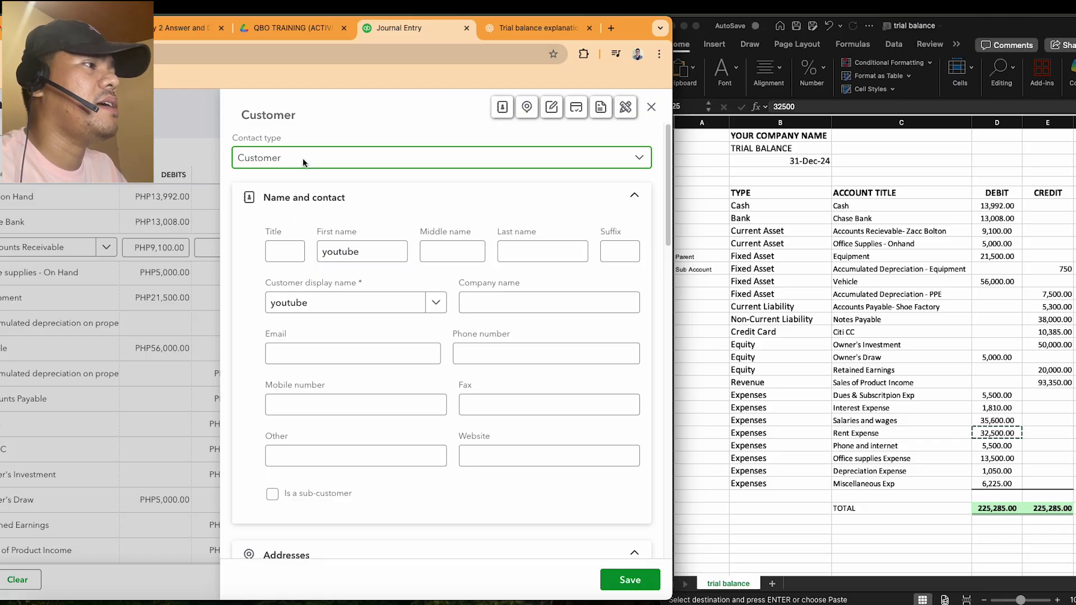
left_click(637, 572)
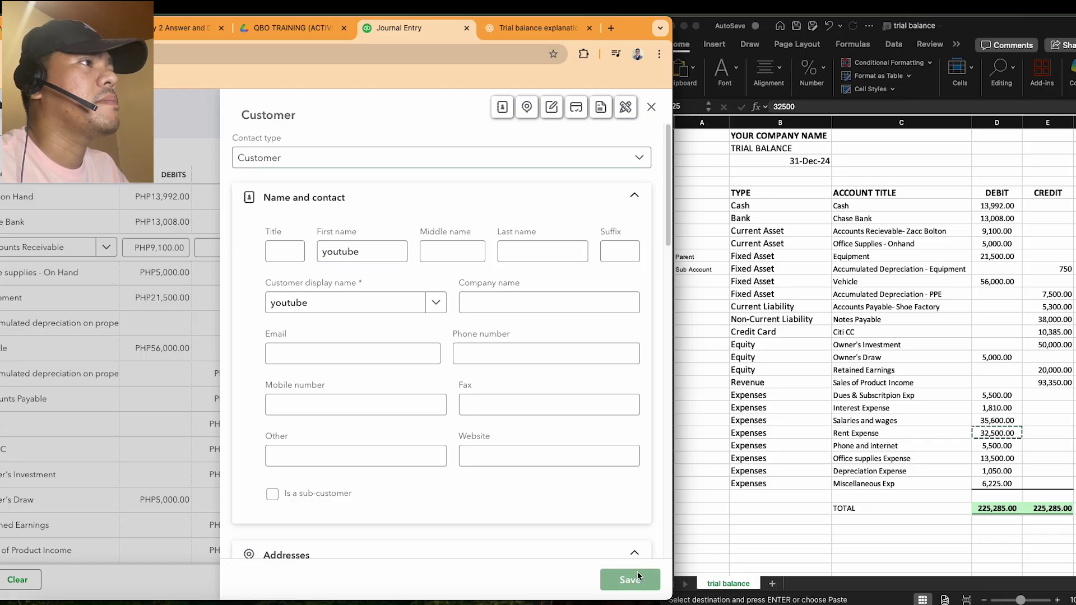
left_click(554, 401)
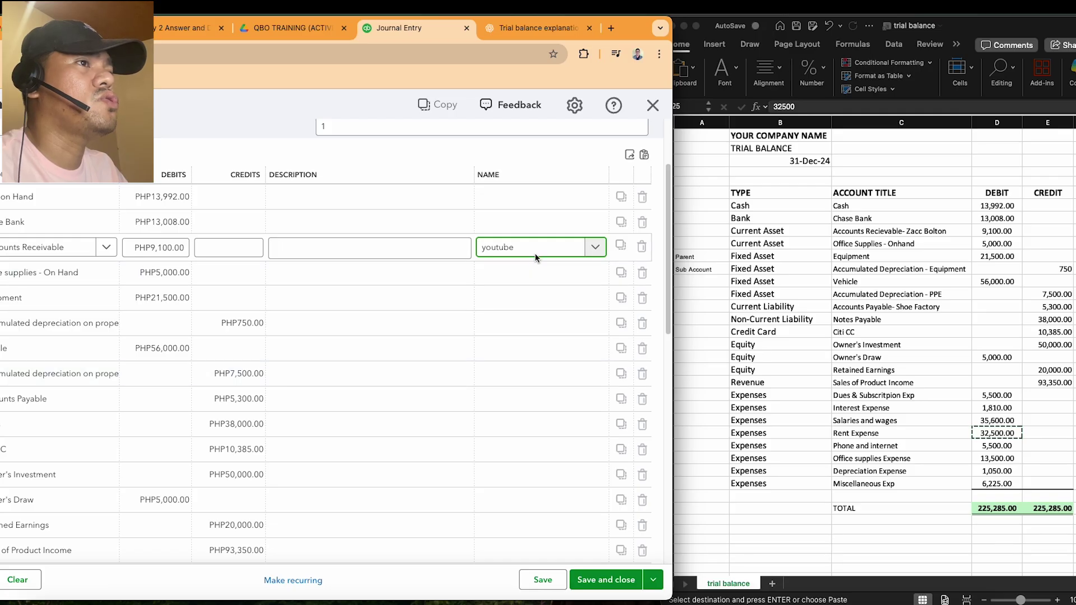
left_click(534, 273)
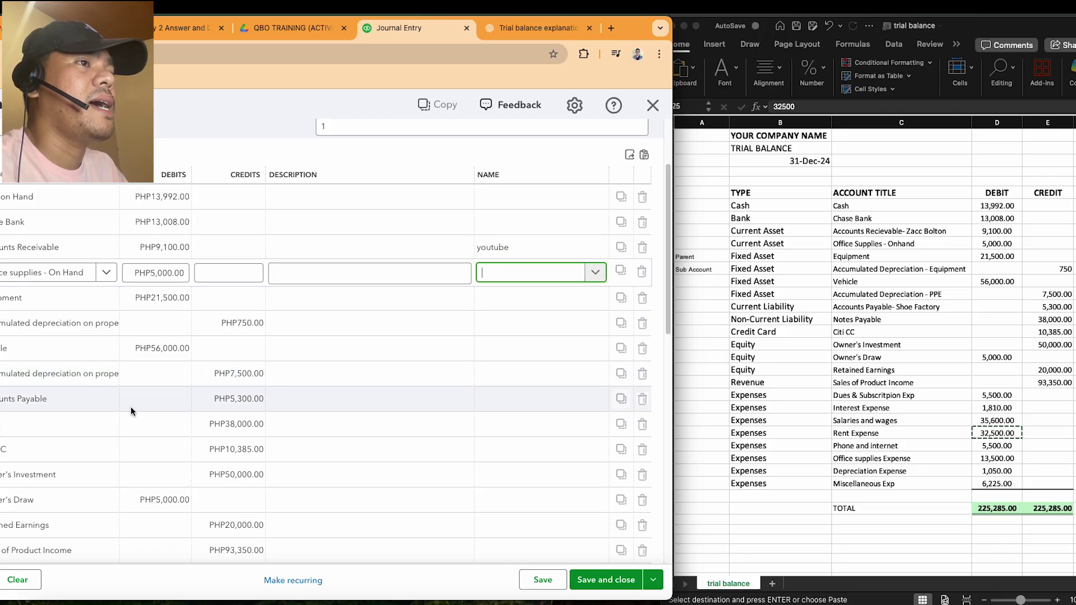
Add Nike as a new contact of type Supplier and assign it as the name on the Accounts Payable line.
scroll(140, 408, "down", 3)
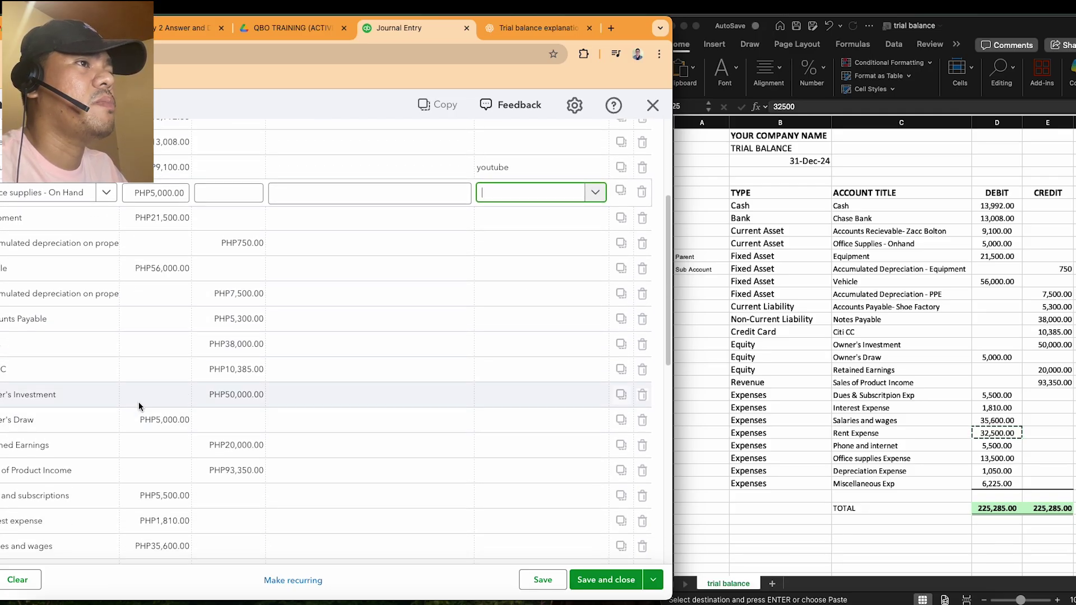
left_click(69, 318)
left_click_drag(474, 360, 473, 360)
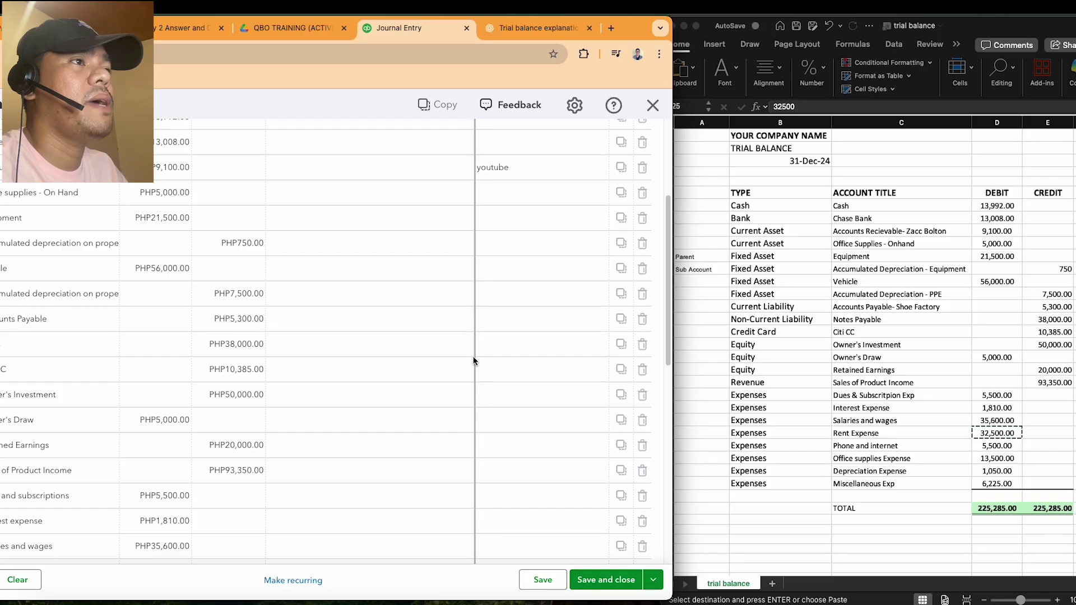
left_click(89, 320)
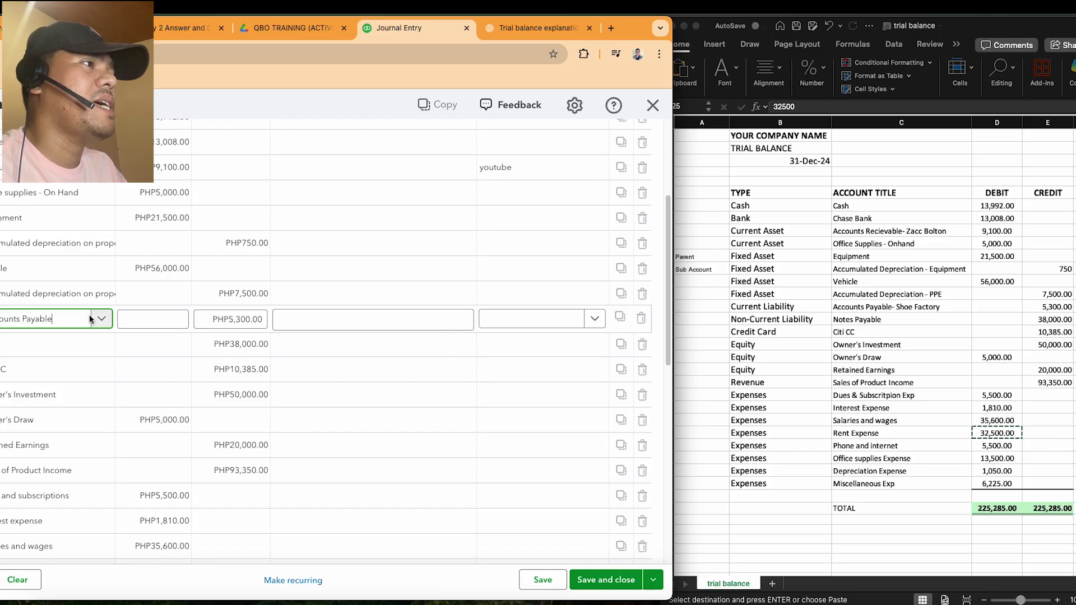
left_click(548, 320)
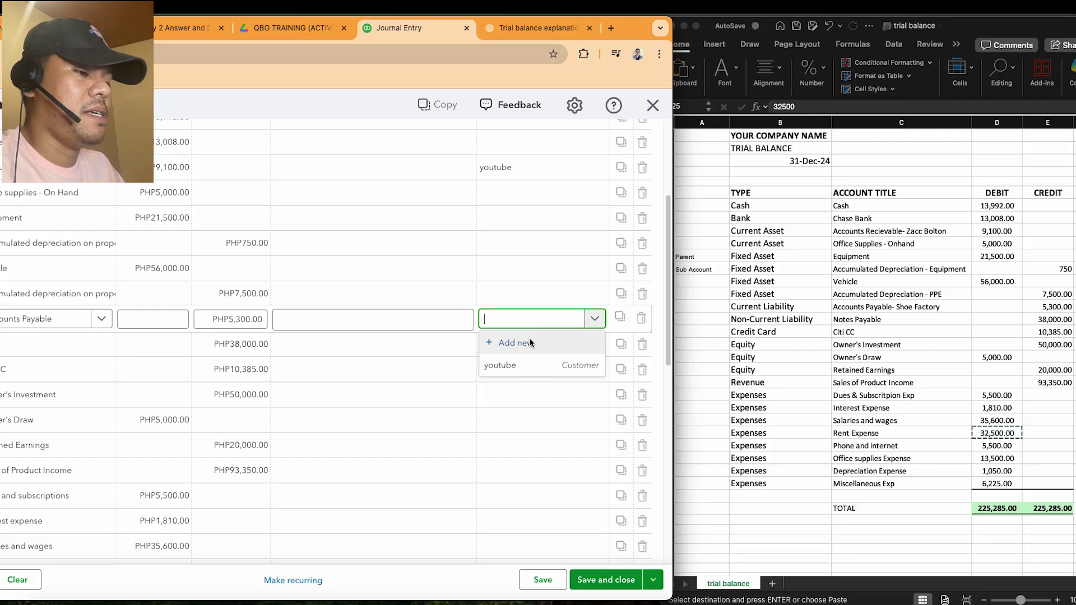
left_click(522, 323)
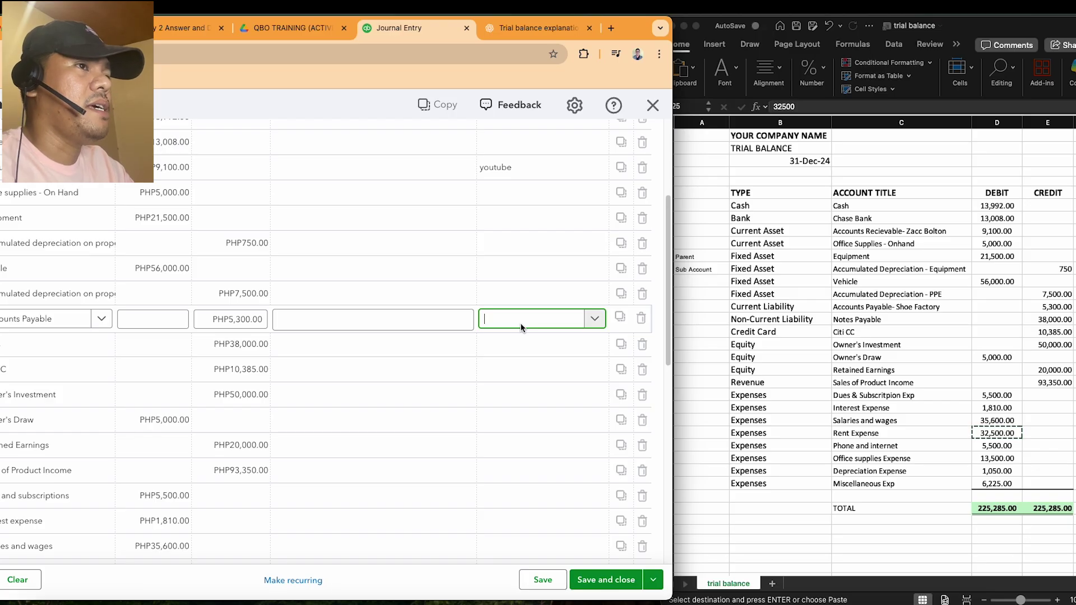
type("Nike")
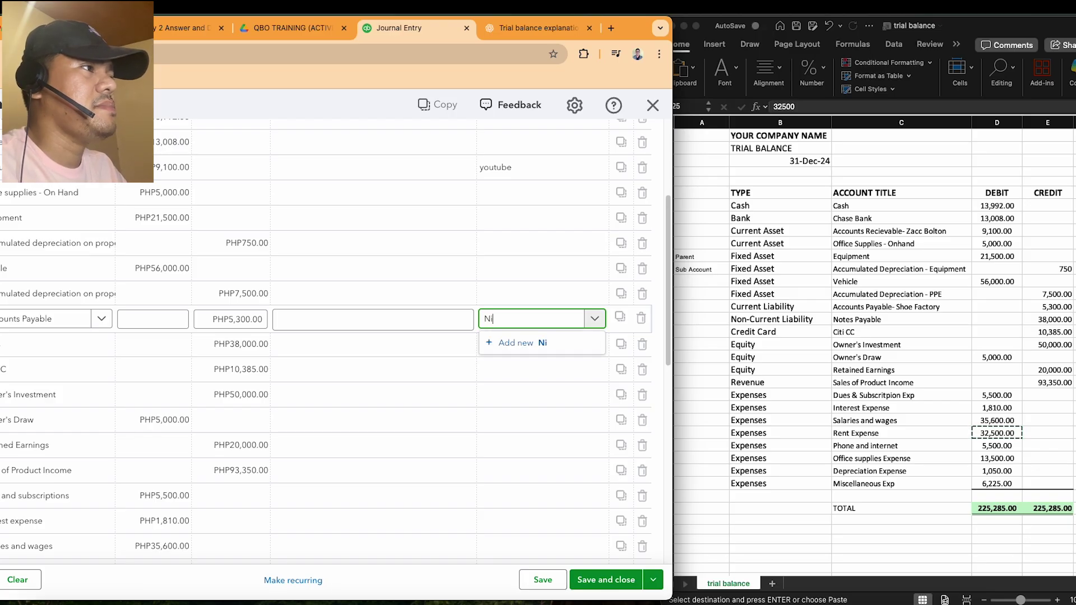
left_click(544, 343)
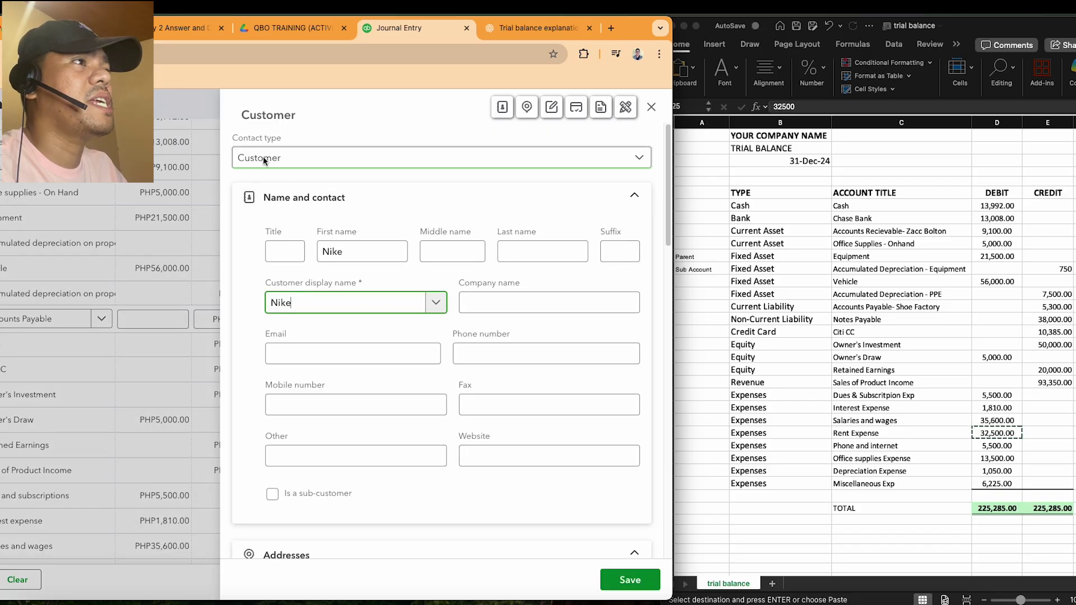
left_click(295, 156)
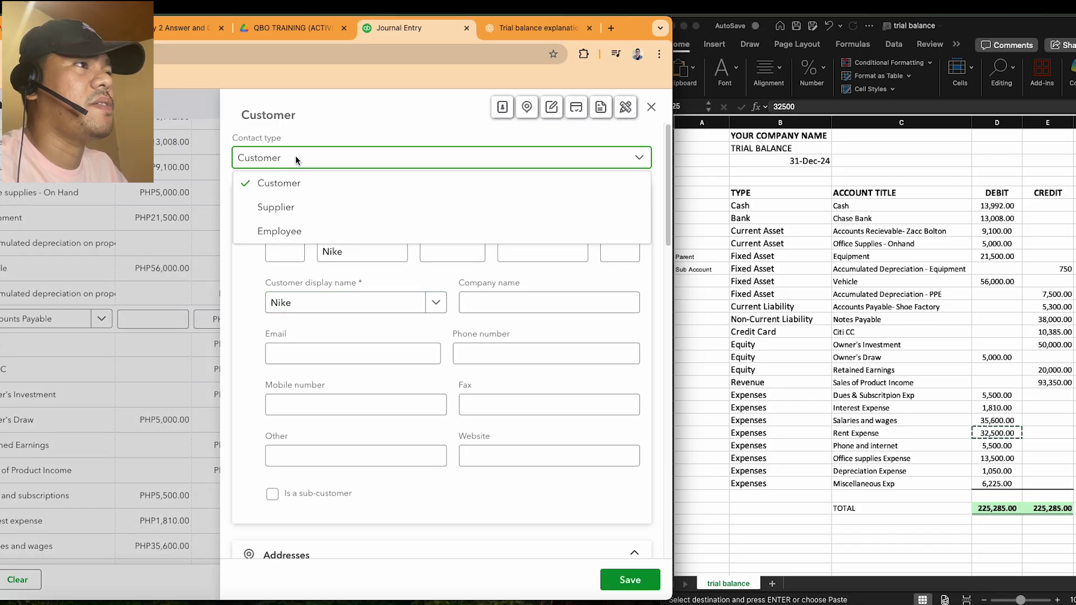
left_click(297, 207)
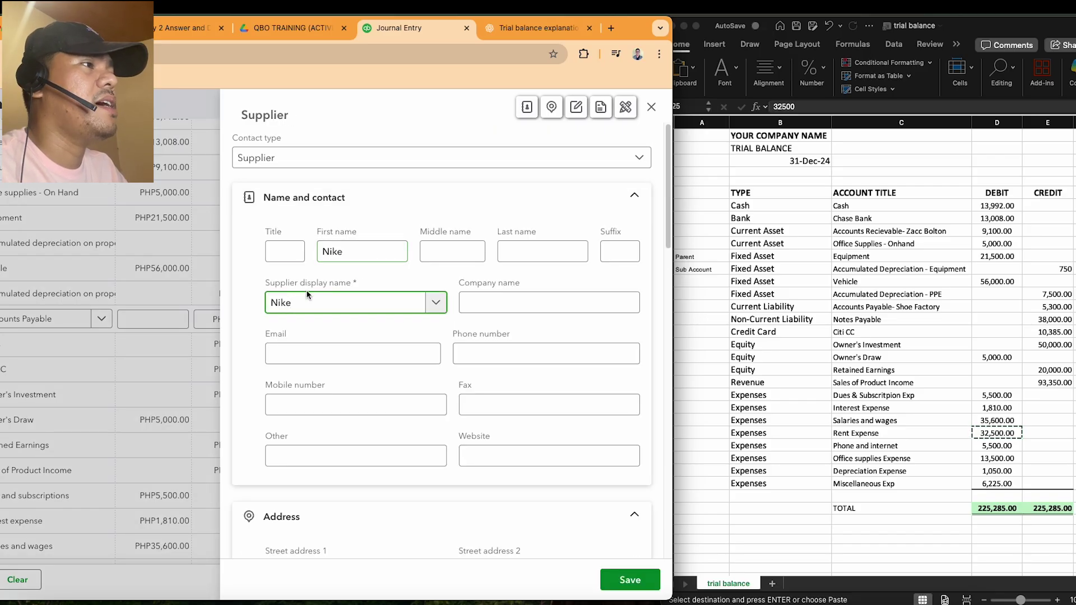
left_click(629, 581)
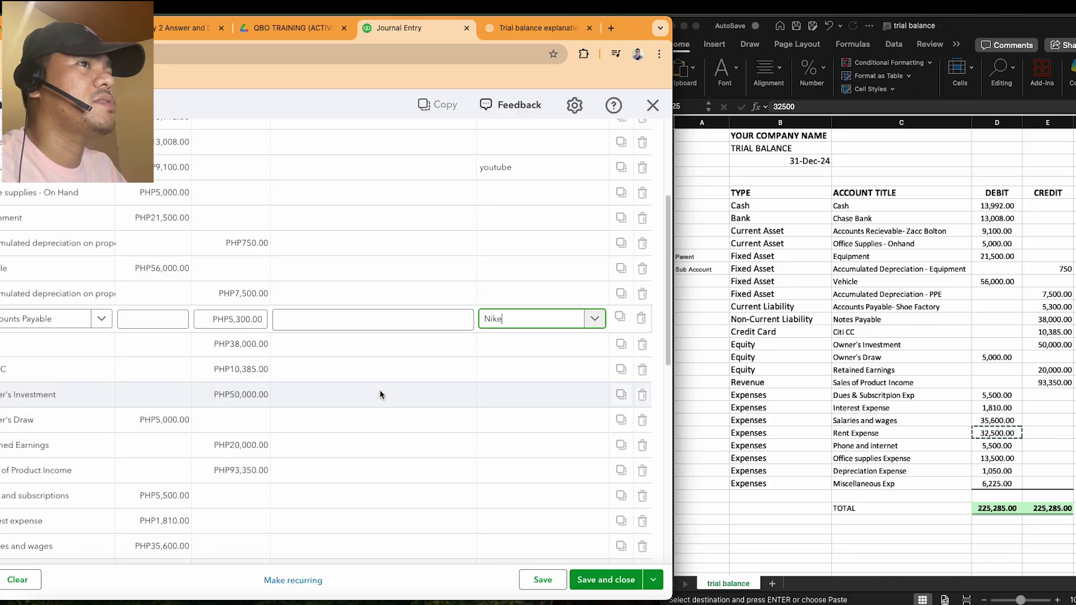
Save and close the completed opening journal entry.
scroll(405, 386, "down", 5)
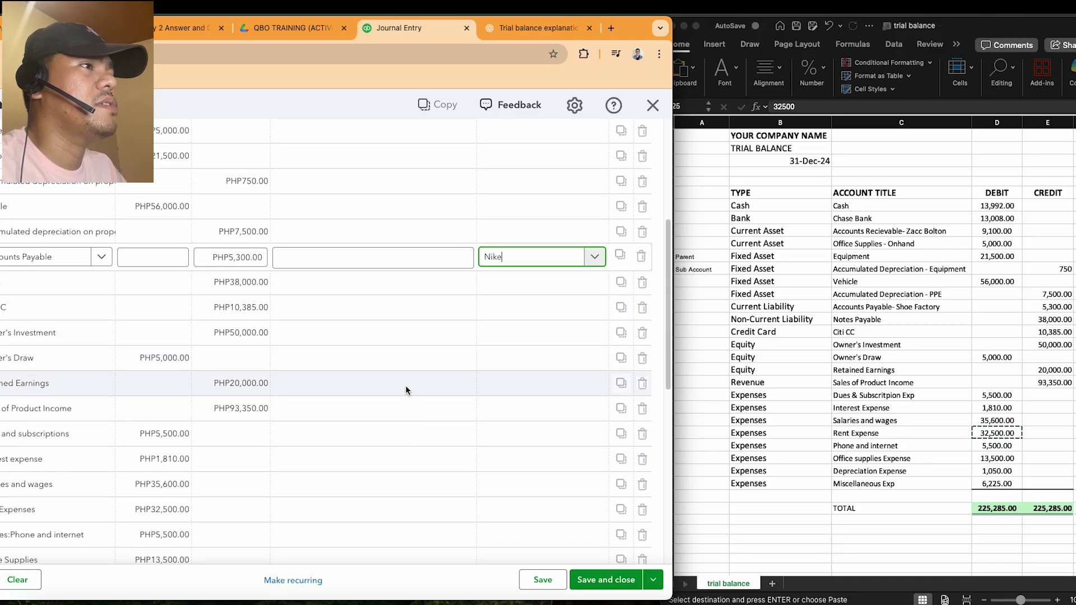
left_click(607, 581)
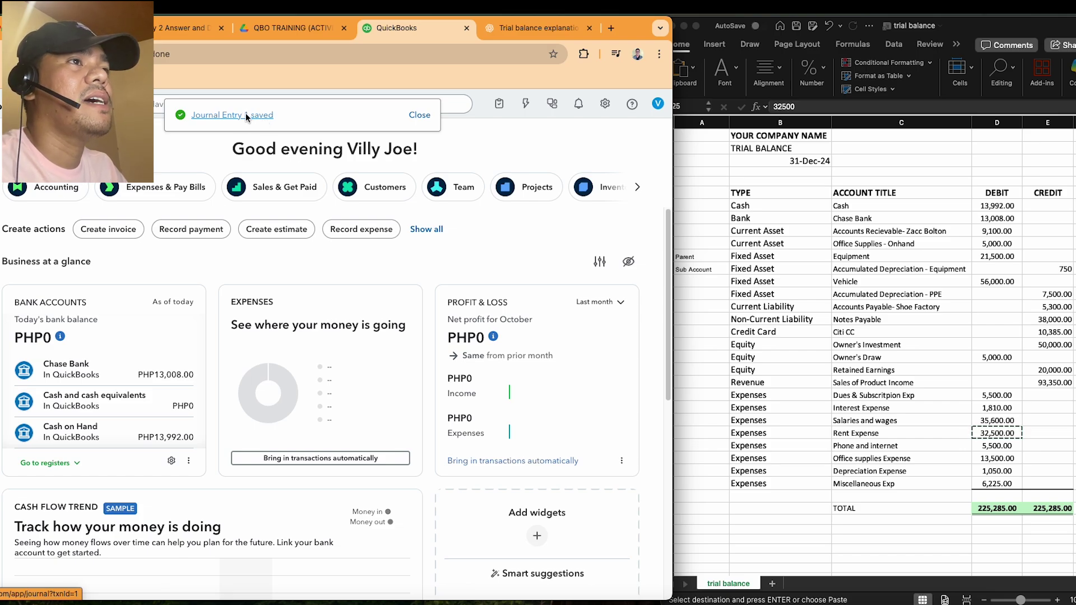
Find the Trial Balance report among the standard reports and open it.
mouse_move(1, 258)
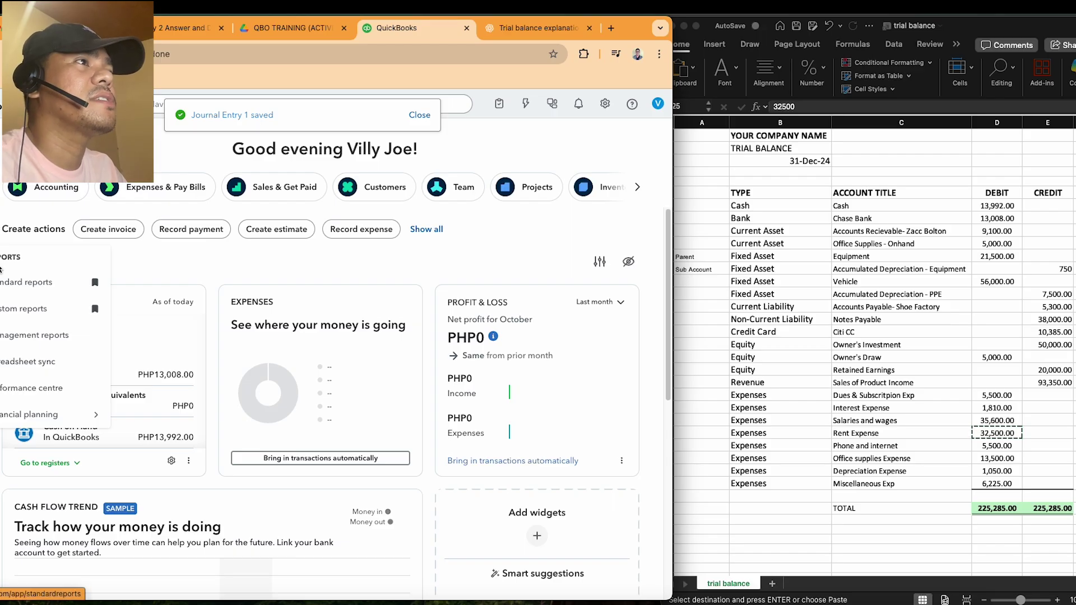
left_click(35, 283)
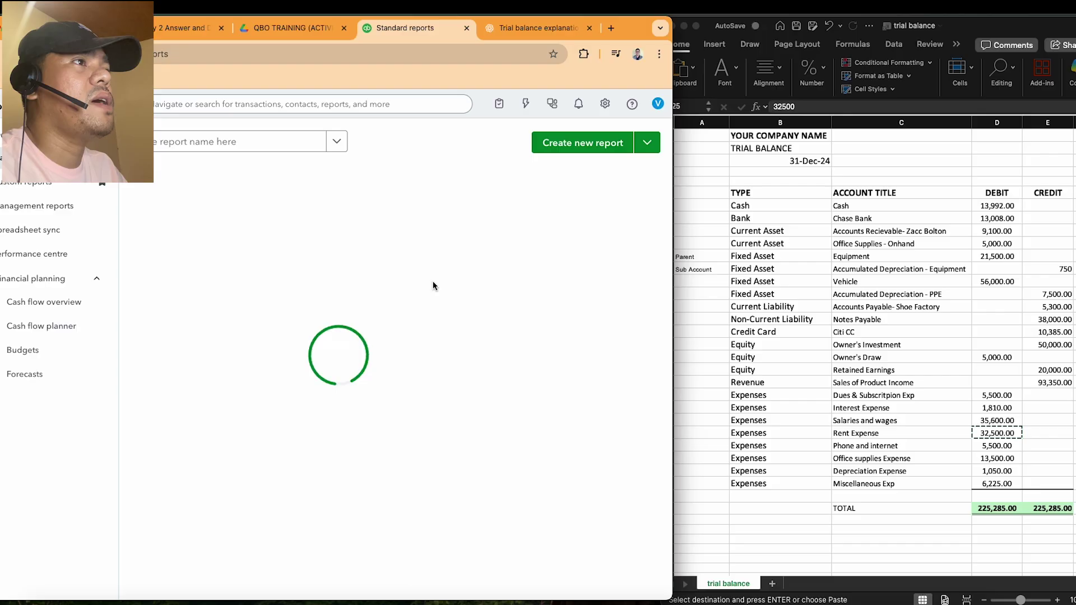
left_click(228, 144)
type("trial")
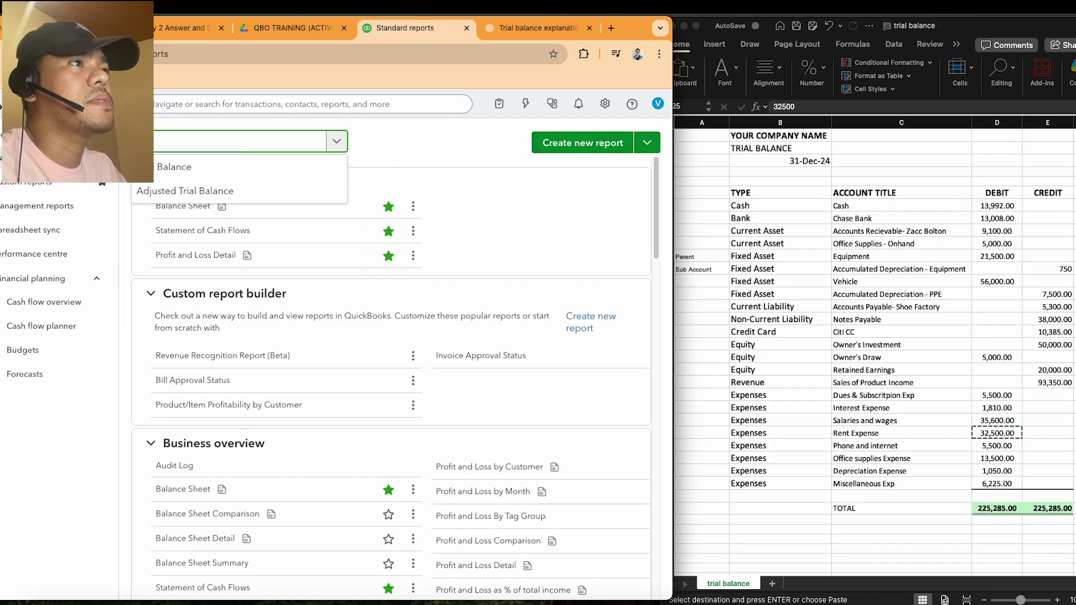
left_click(219, 172)
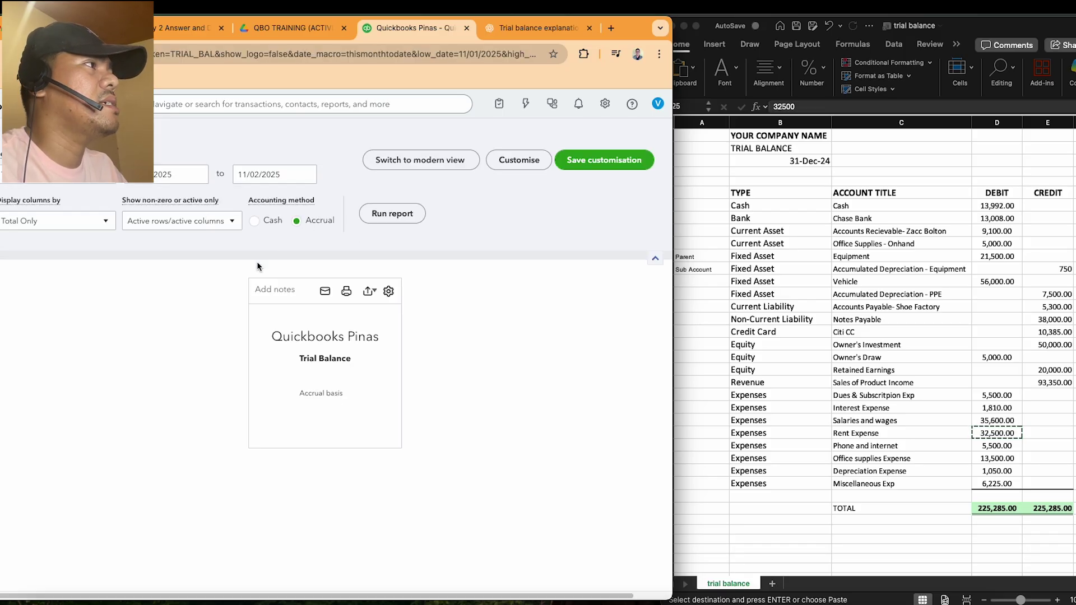
Check the trial balance date in the Excel sheet and set the report's start date to 12/01/2024.
left_click(805, 160)
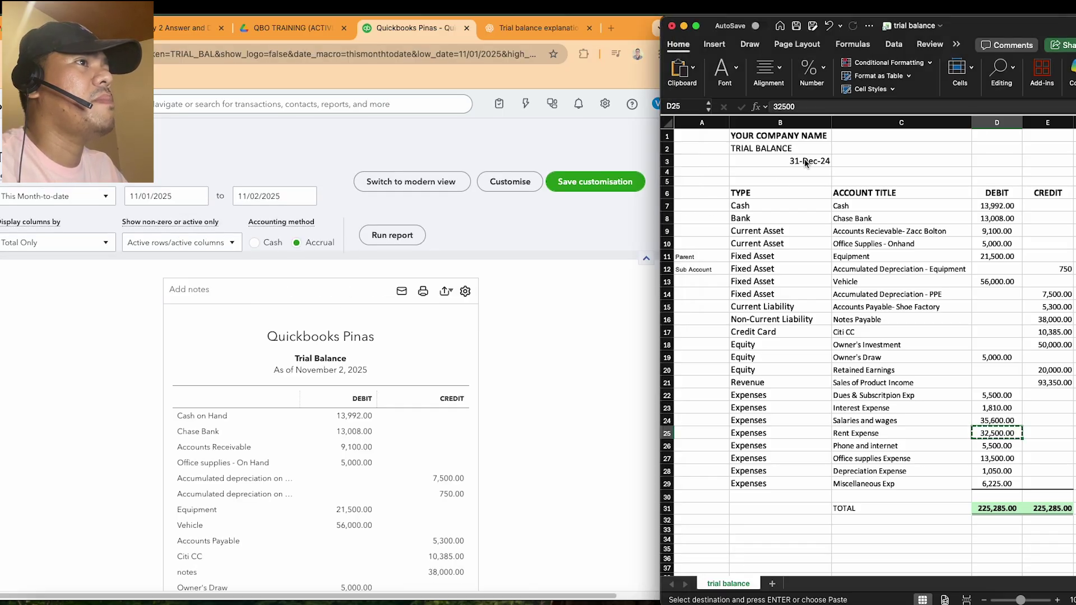
left_click(804, 161)
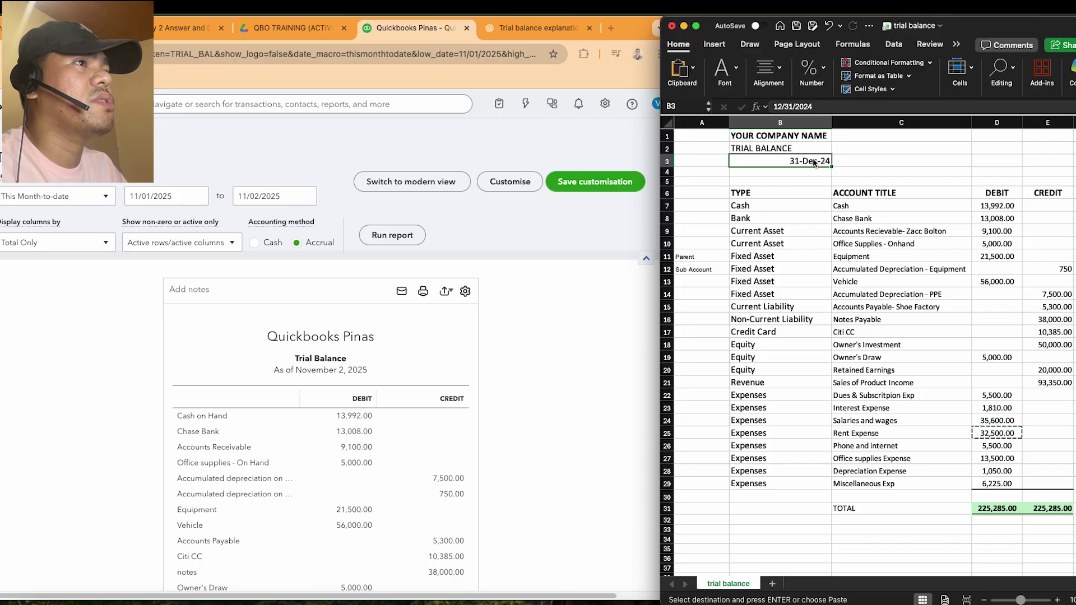
left_click(183, 194)
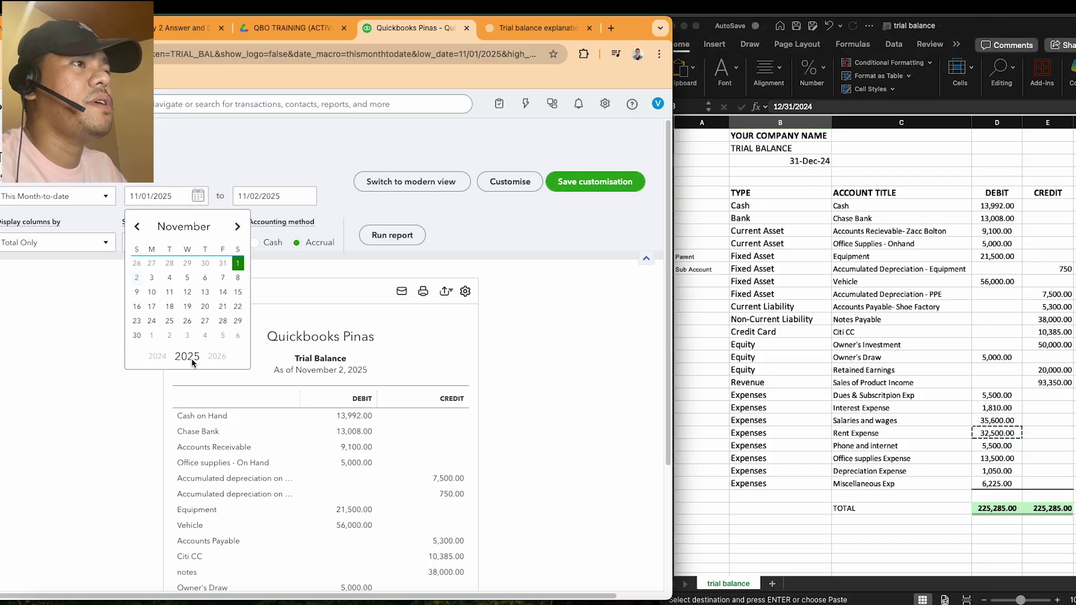
left_click(157, 356)
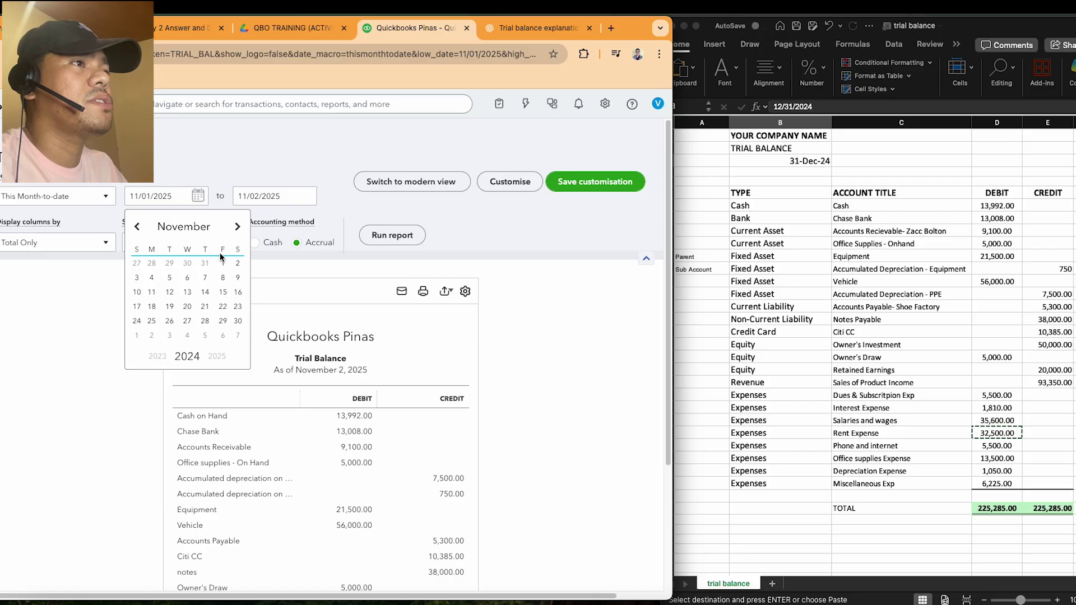
left_click(237, 226)
left_click(137, 264)
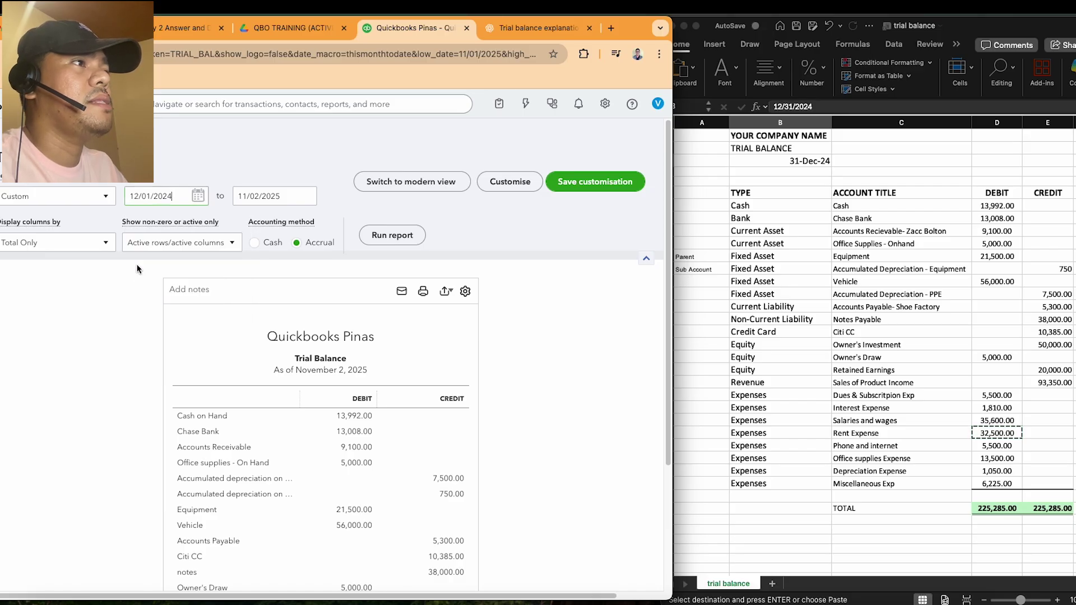
Set the Trial Balance report's end date to 12/31/2025.
left_click(307, 195)
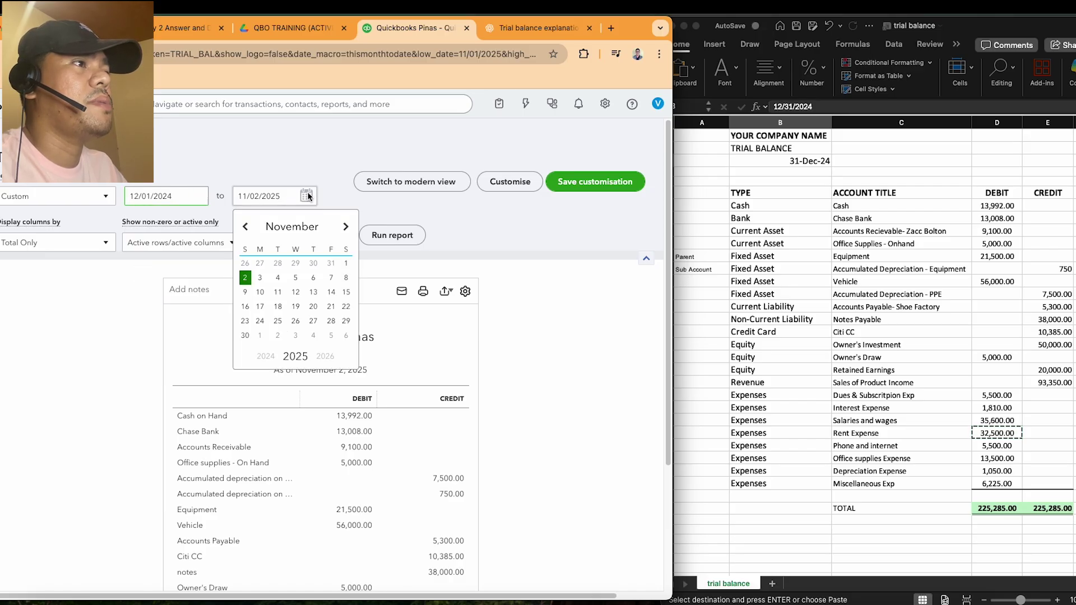
left_click(345, 226)
left_click(297, 320)
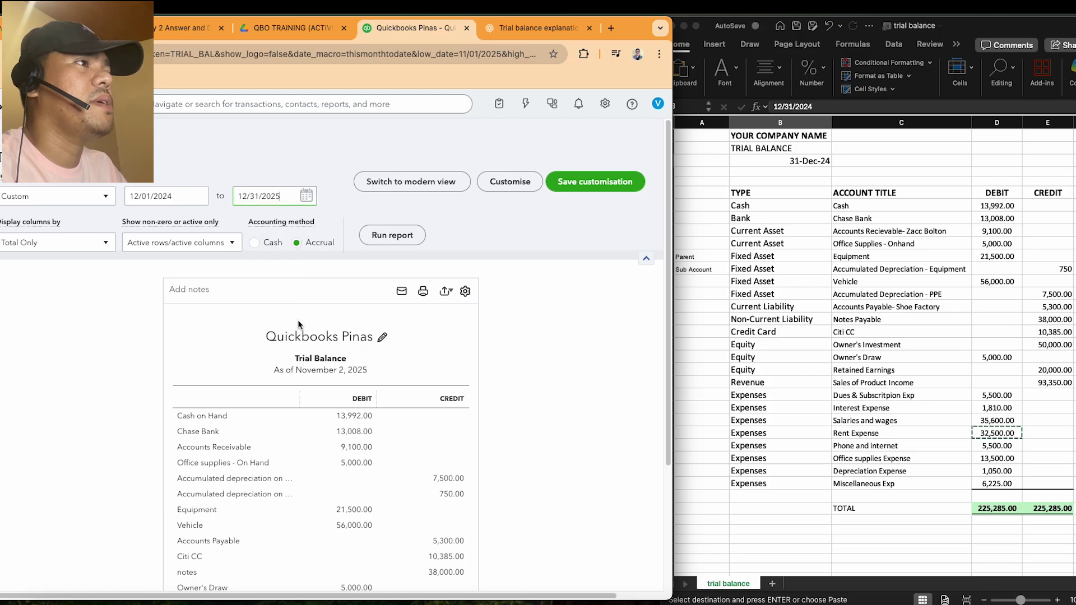
left_click(302, 196)
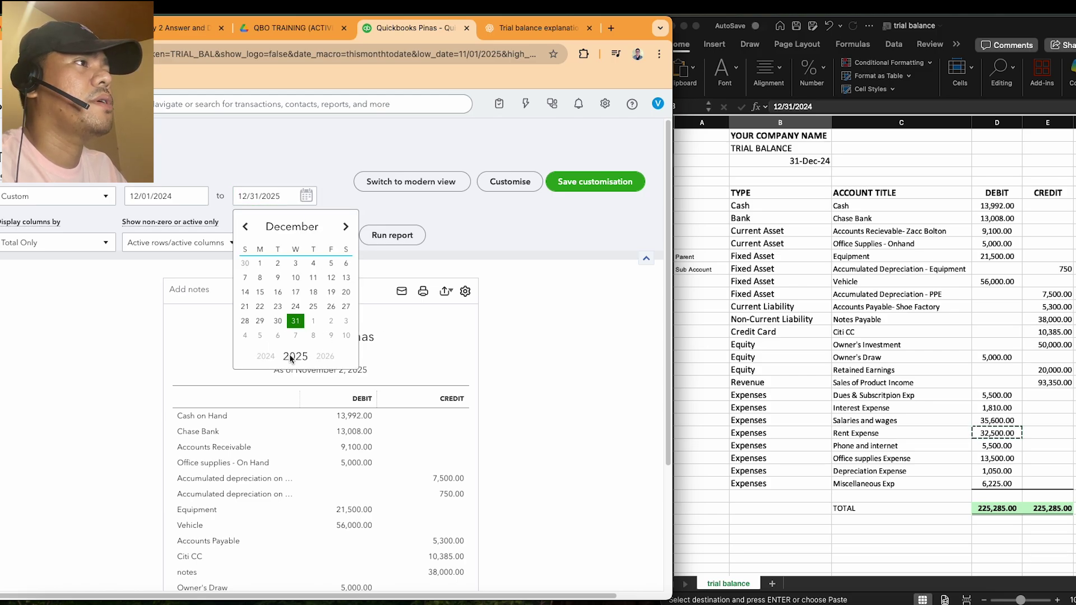
left_click(265, 356)
left_click(401, 254)
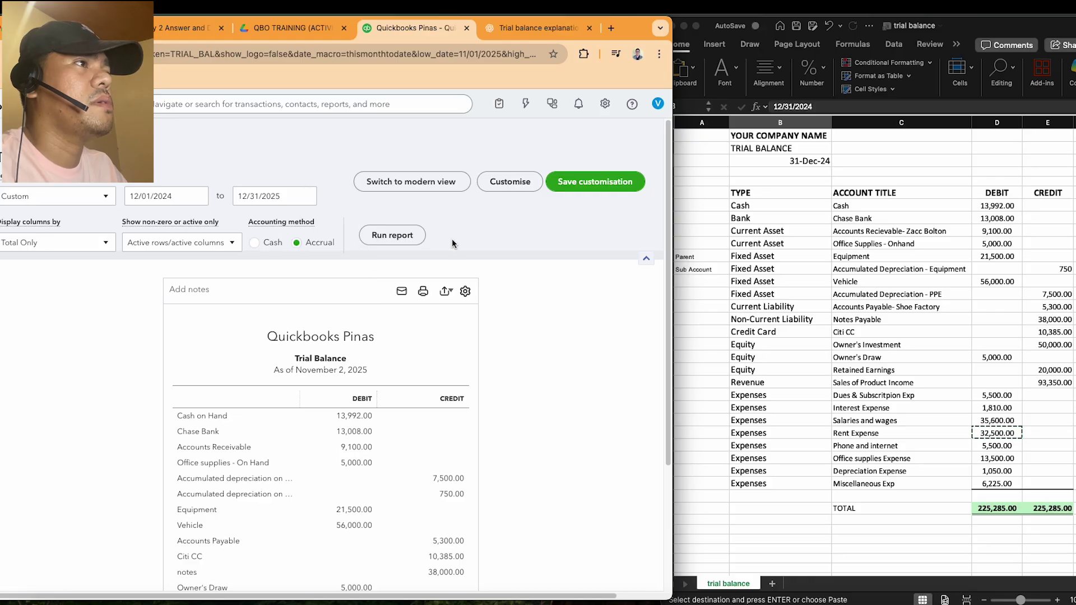
left_click(304, 200)
left_click(303, 199)
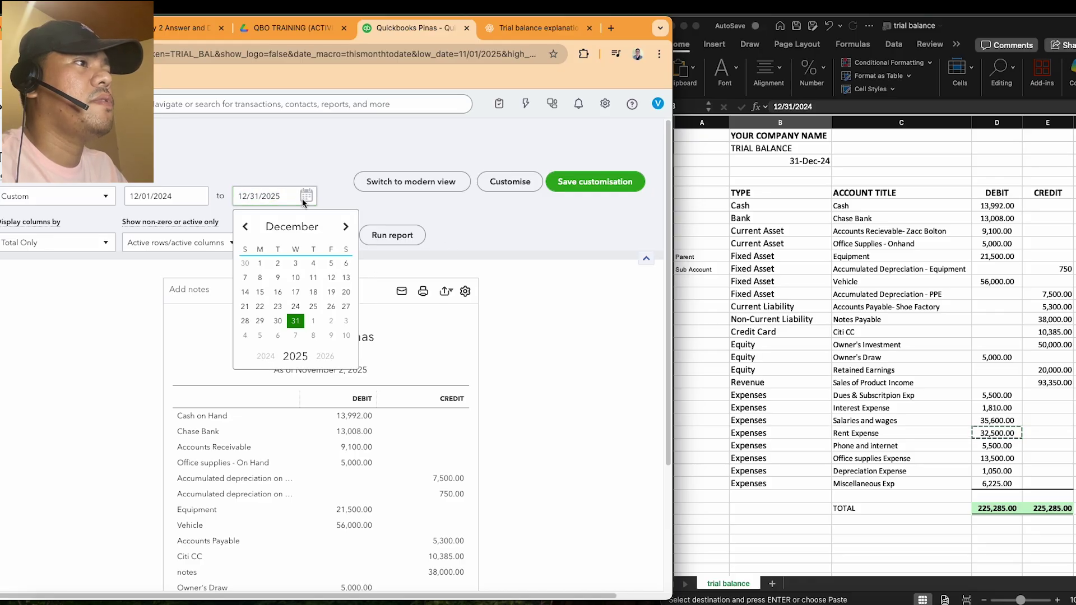
left_click(268, 357)
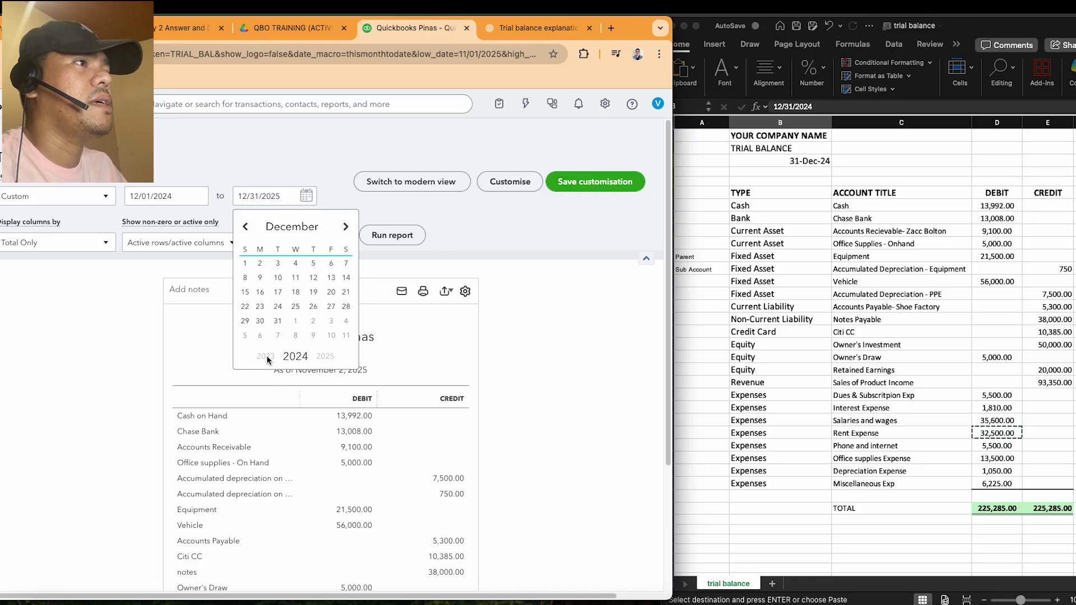
left_click(468, 241)
Set the Trial Balance report's end date to 12/31/2024 and run the report.
left_click(271, 197)
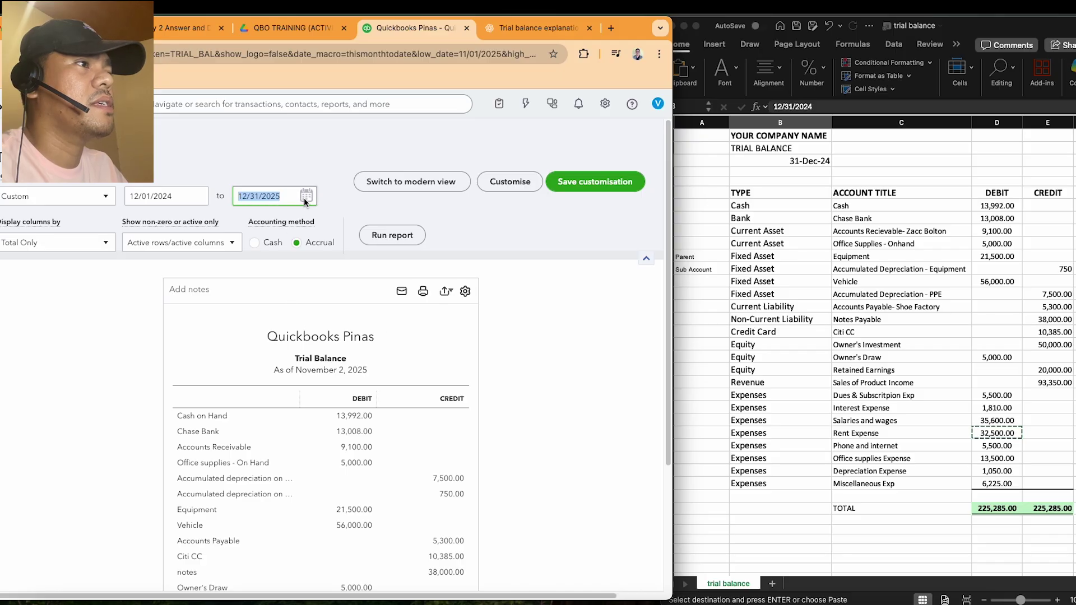
left_click(242, 196)
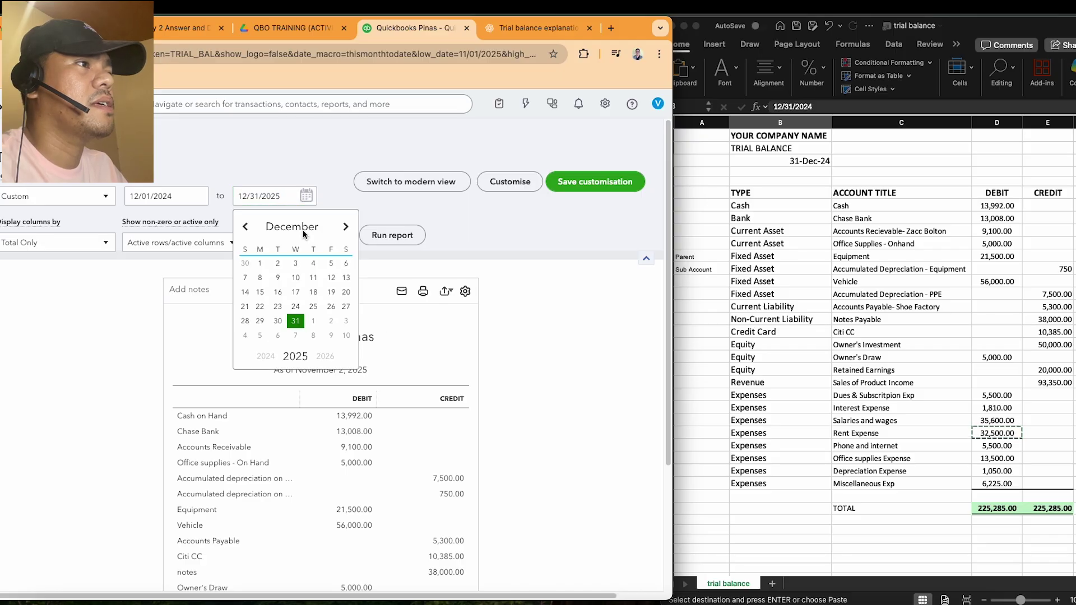
left_click(266, 356)
left_click(278, 321)
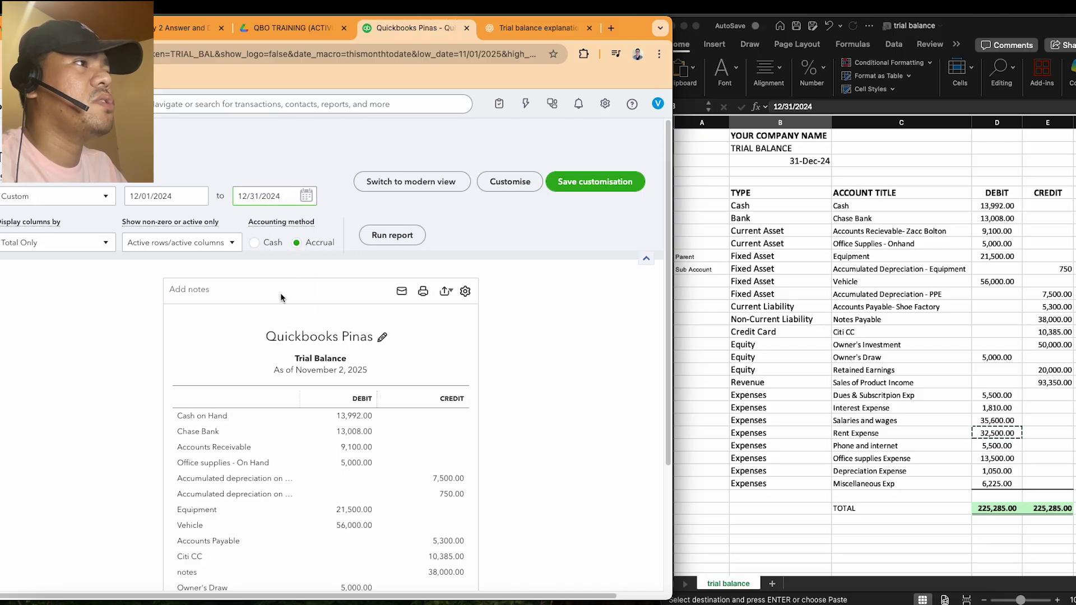
left_click(392, 235)
Compare the report's account balances and debit and credit totals with the TOTAL row of the Excel trial balance.
scroll(395, 238, "down", 3)
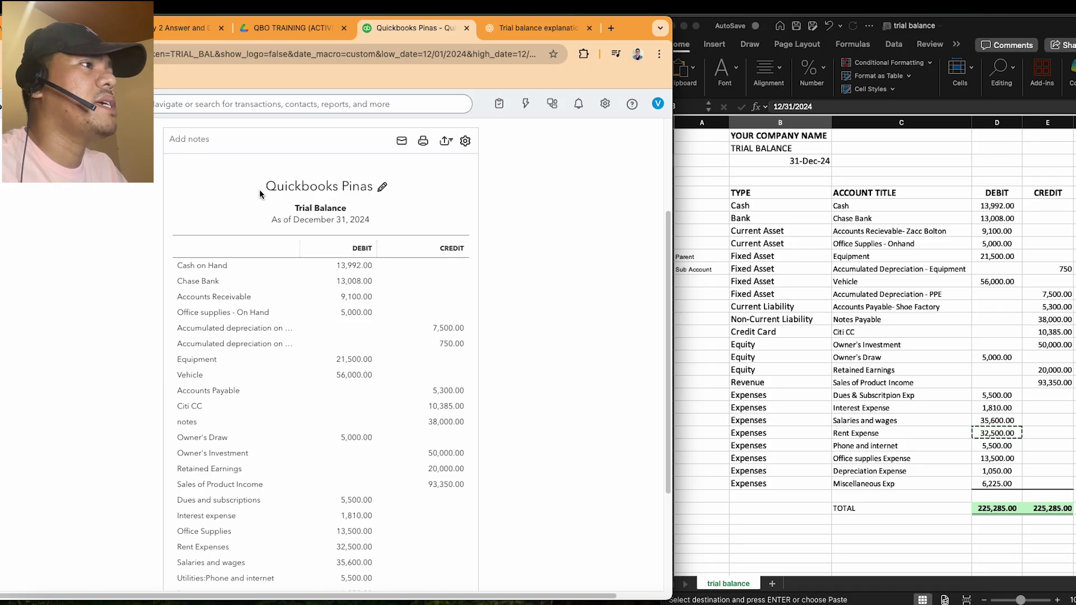
scroll(468, 343, "down", 3)
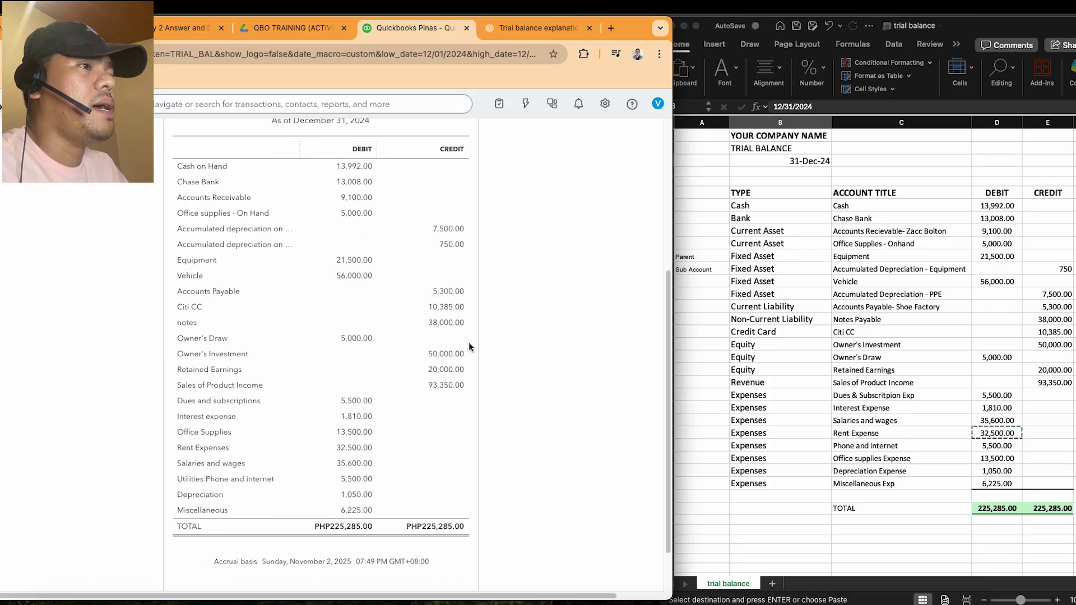
scroll(469, 346, "down", 2)
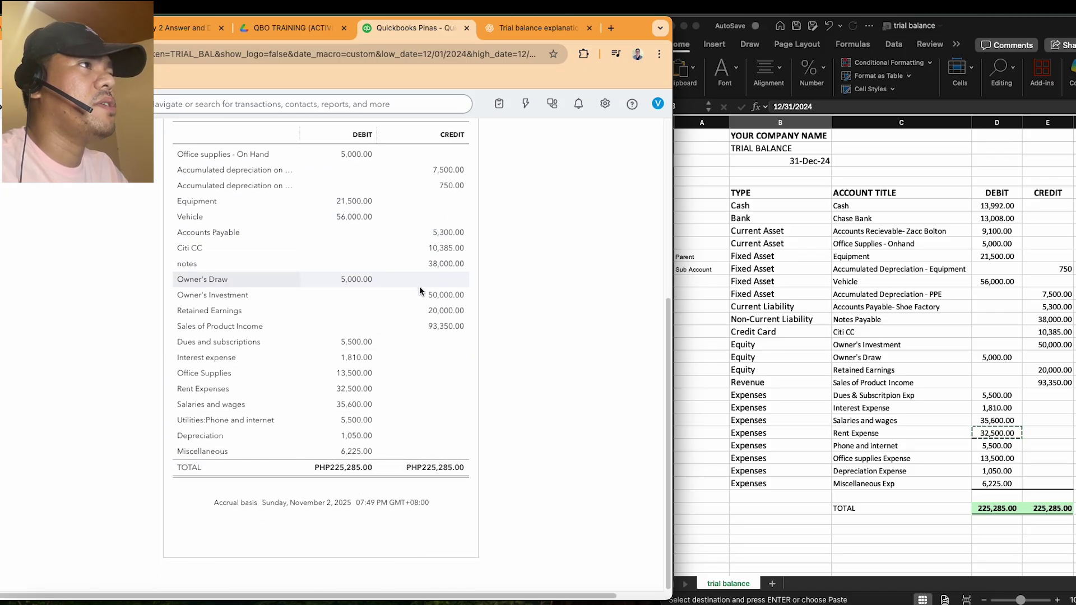
scroll(392, 236, "up", 1)
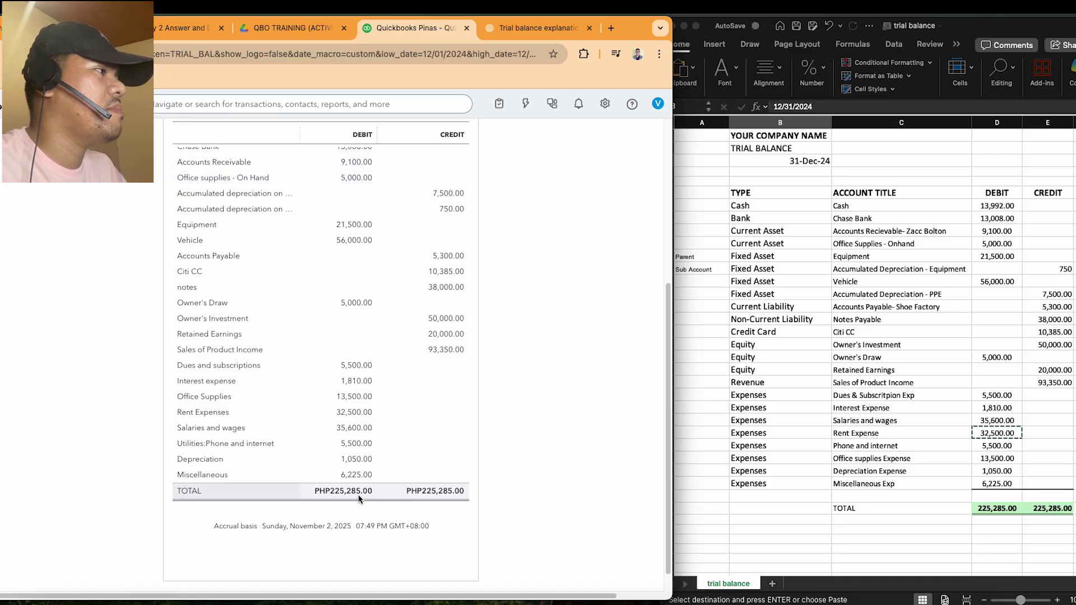
left_click(972, 511)
left_click(950, 508)
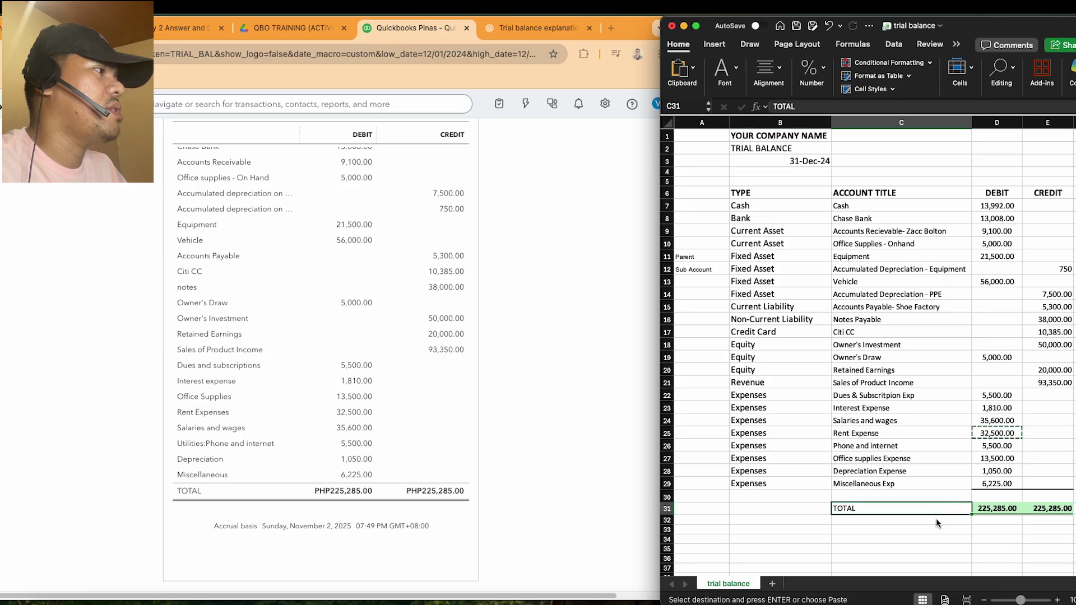
left_click(995, 509)
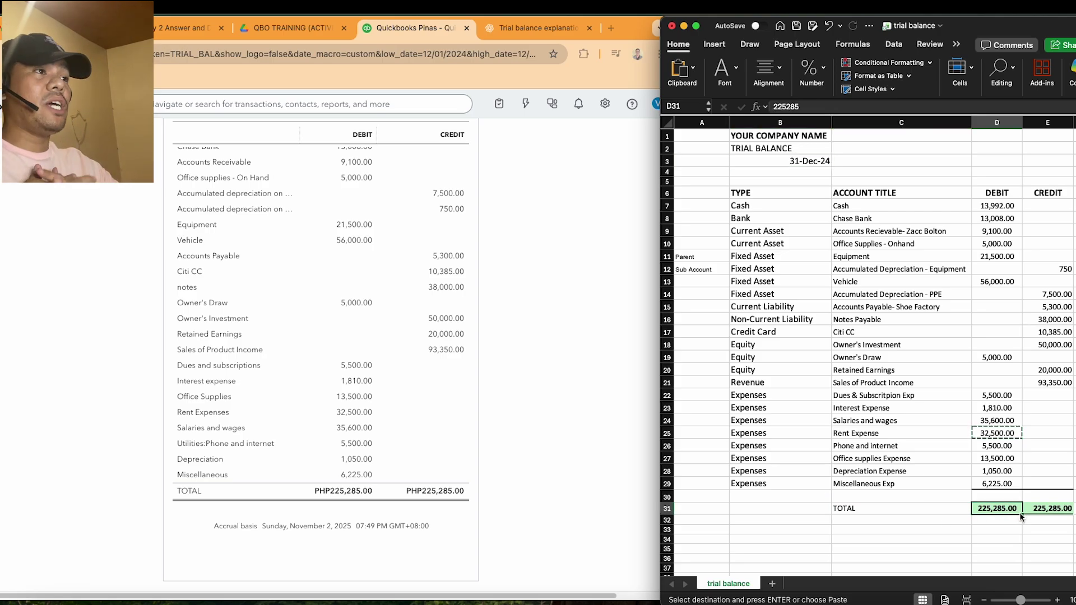